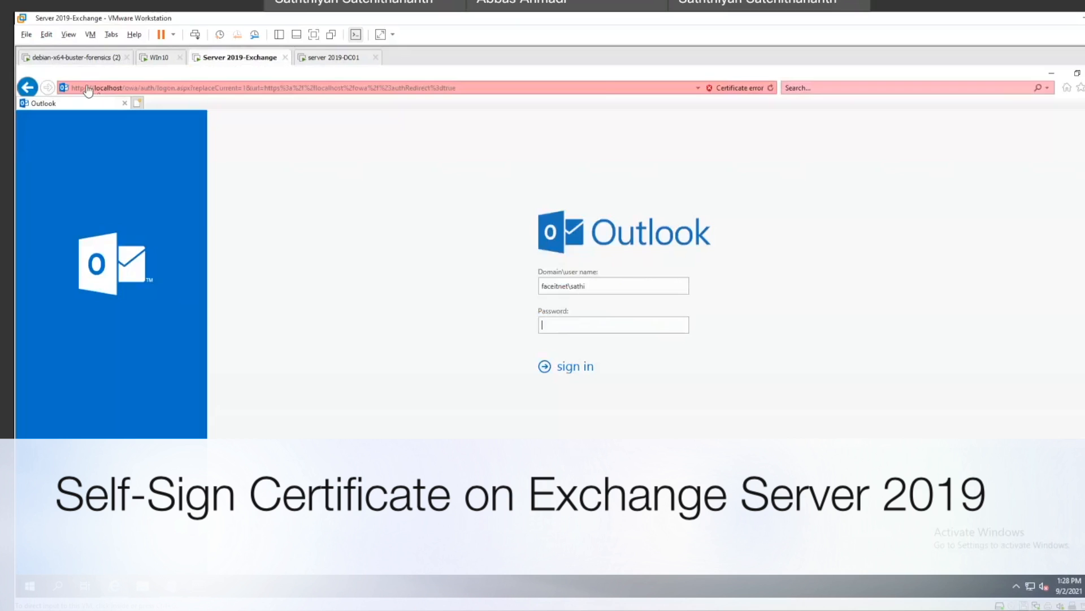
Step: Open the security certificate behind the Outlook sign-in page's certificate error and place its window clear of the page edge
click(659, 215)
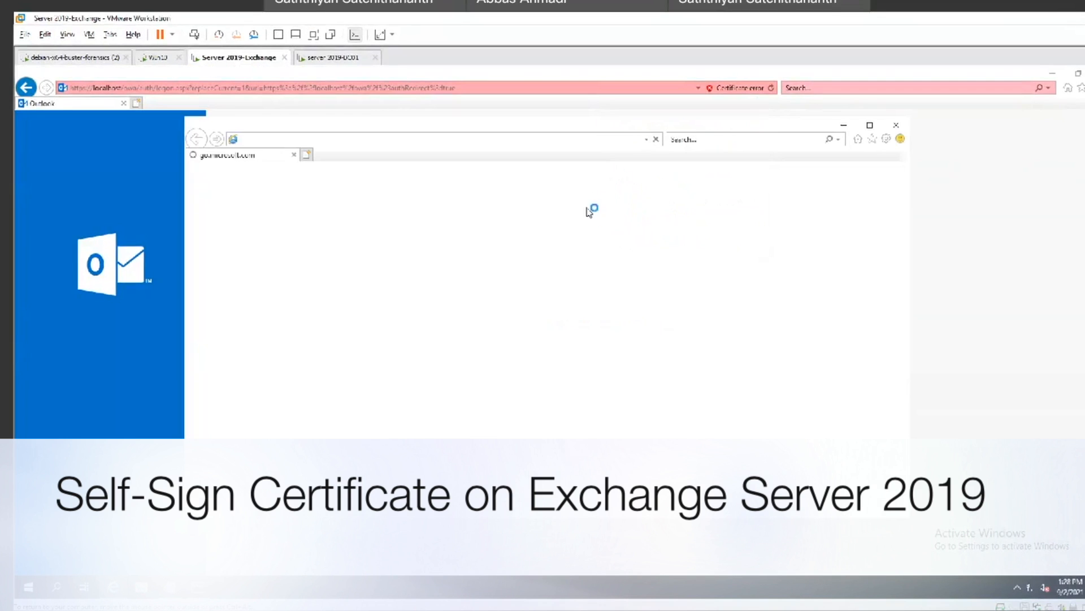
click(896, 125)
click(735, 87)
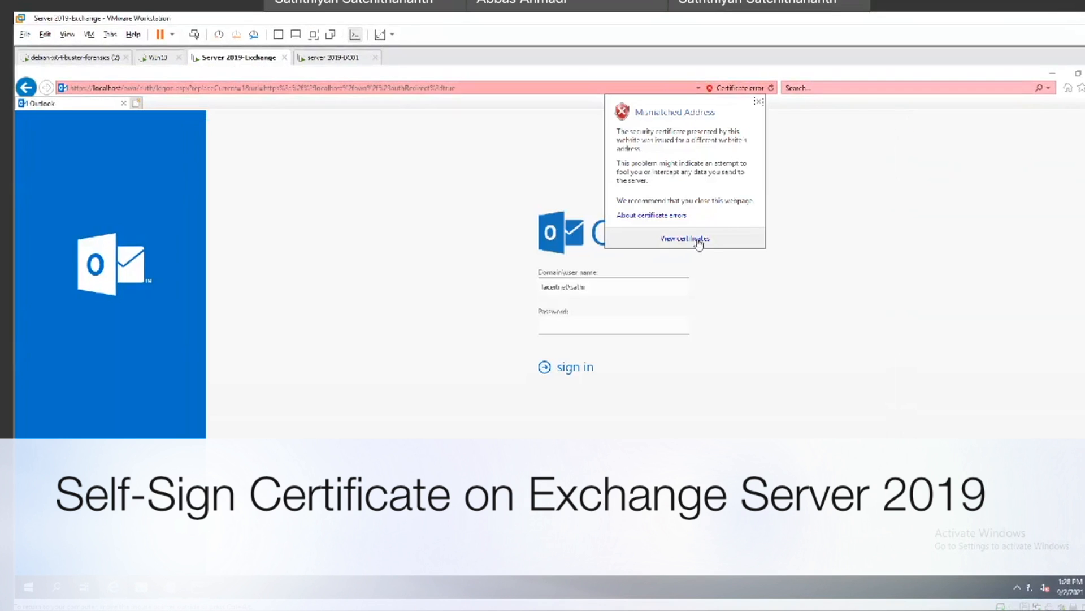
click(692, 238)
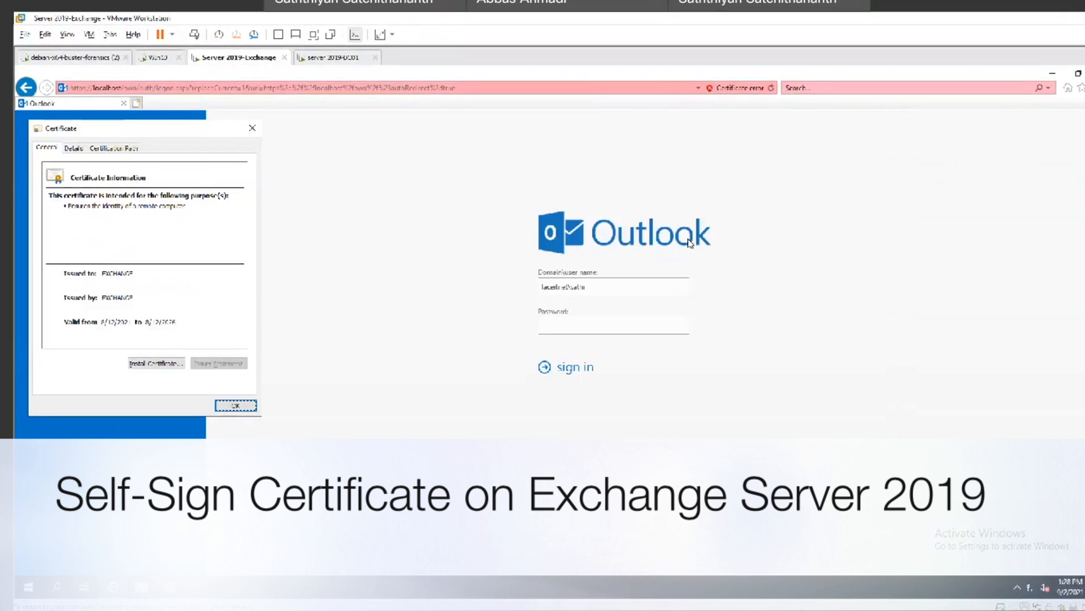
drag(144, 132, 318, 150)
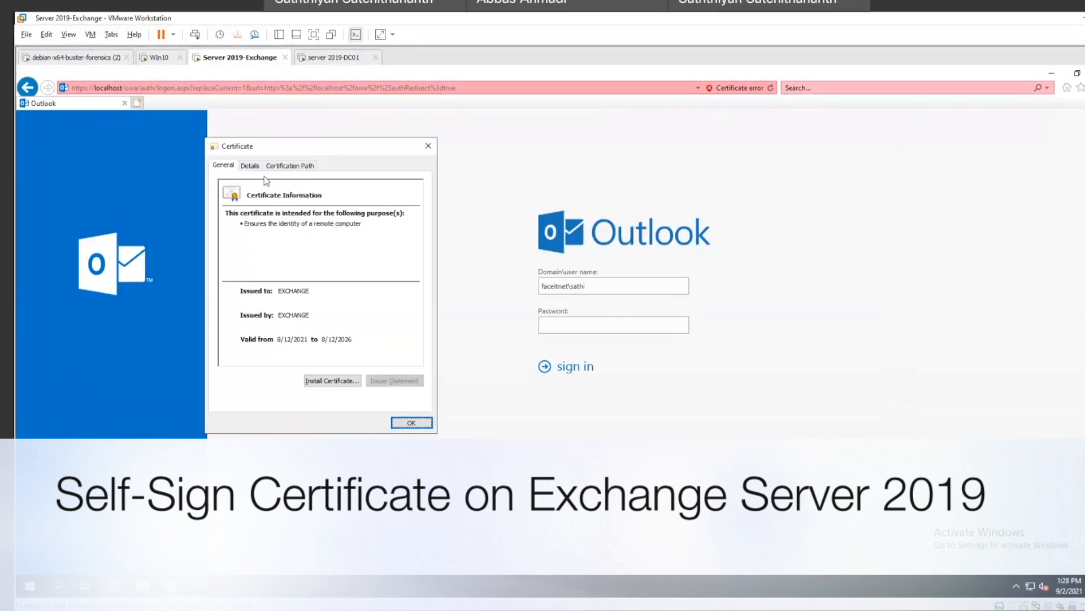
Step: Examine the certificate's detail fields, certification path and general information, and close the certificate window
click(250, 168)
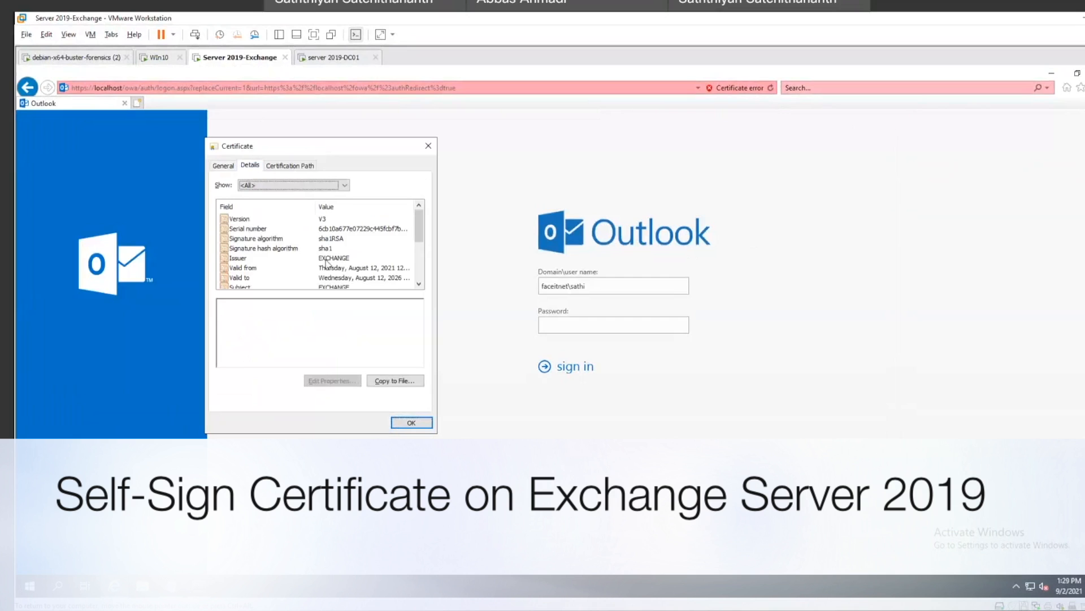
scroll(419, 221, down, 2)
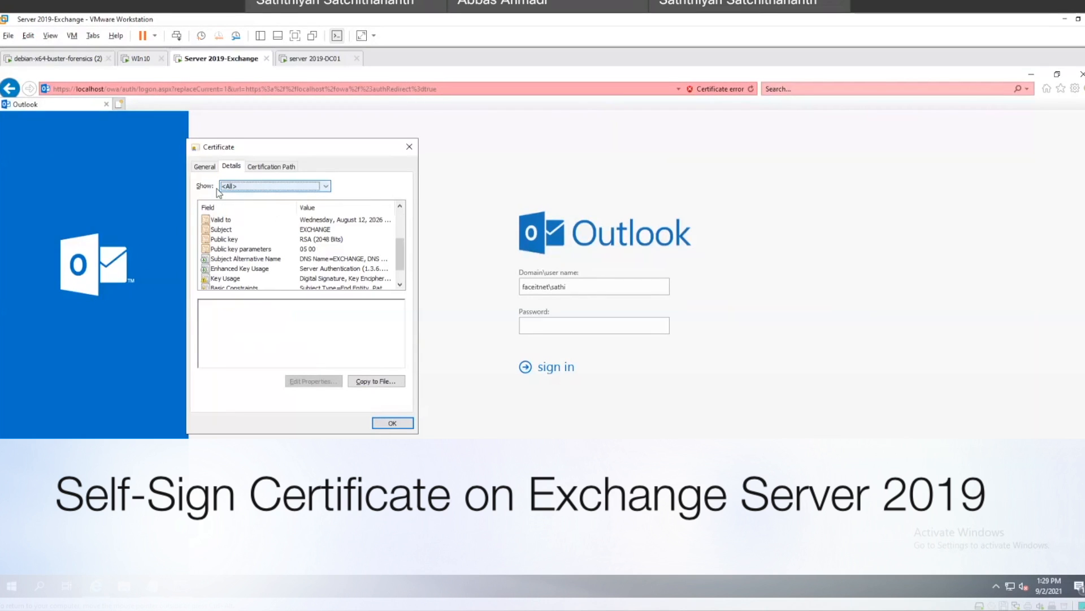
click(271, 168)
click(234, 168)
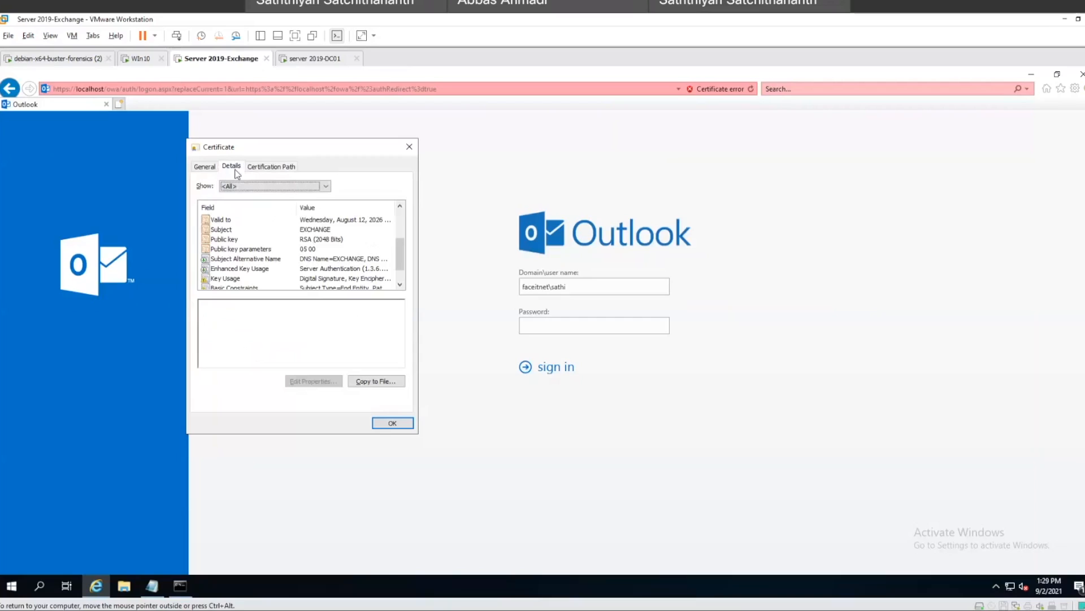
scroll(320, 278, down, 1)
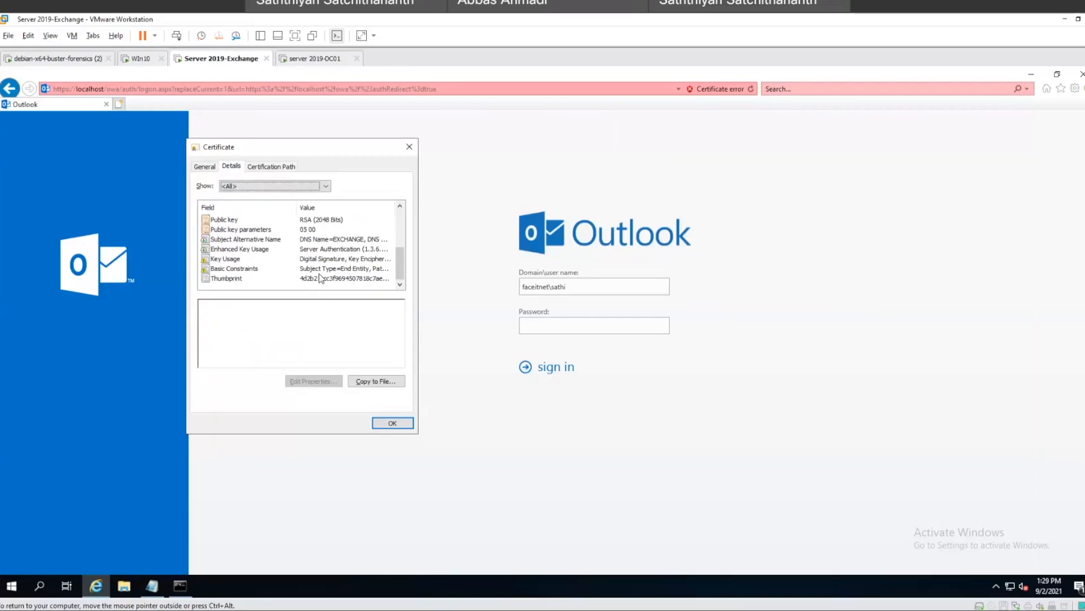
click(203, 167)
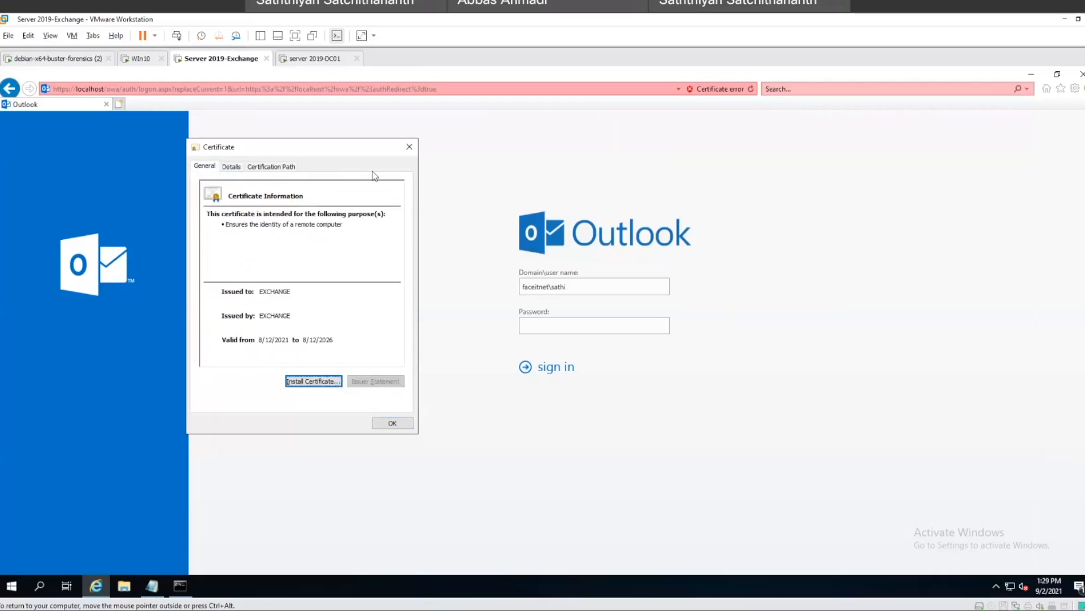
click(412, 150)
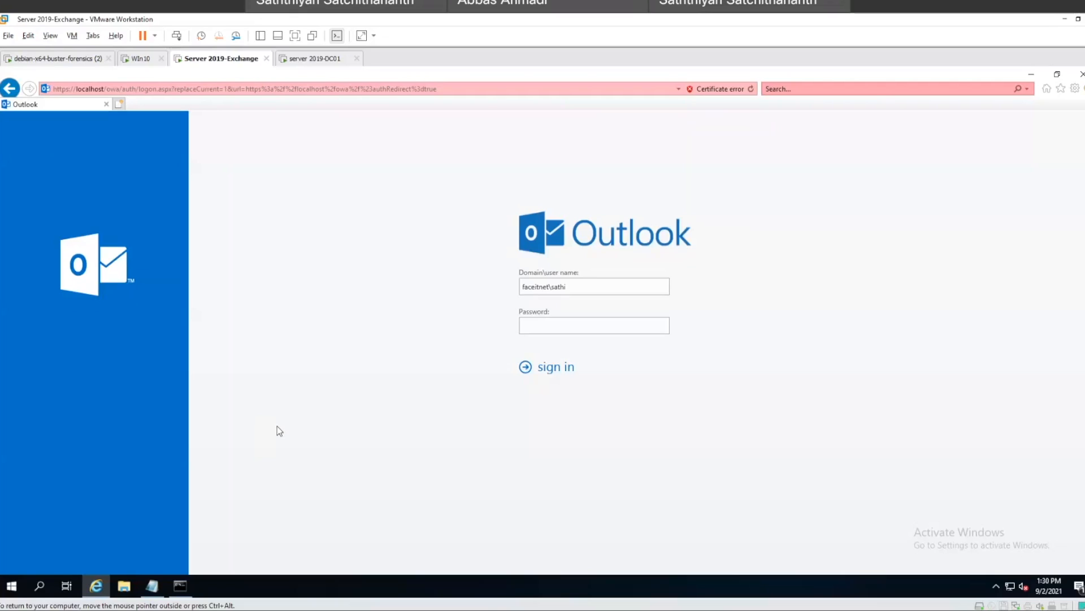
key(ctrl+alt)
click(297, 63)
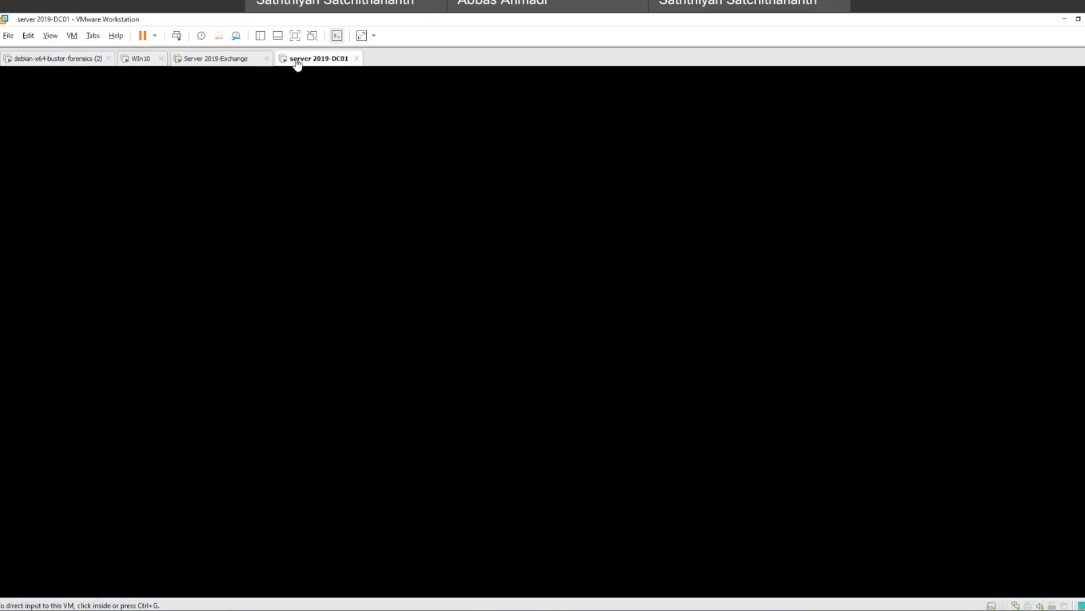
click(247, 60)
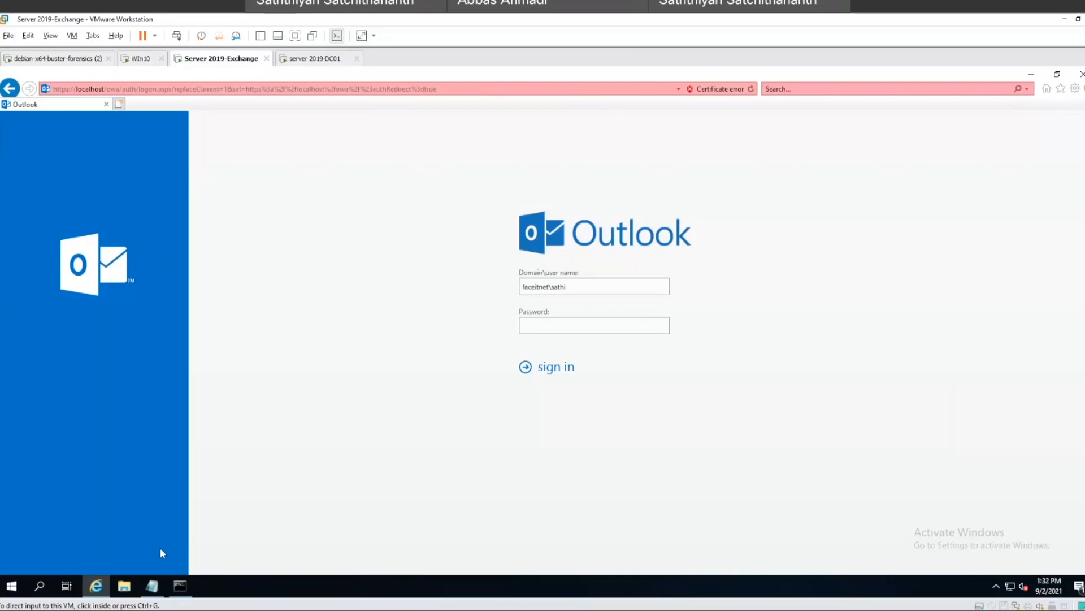
Step: Switch to the Win10 virtual machine and expand July and May 2019 in the FaceIT blog's archive
click(141, 58)
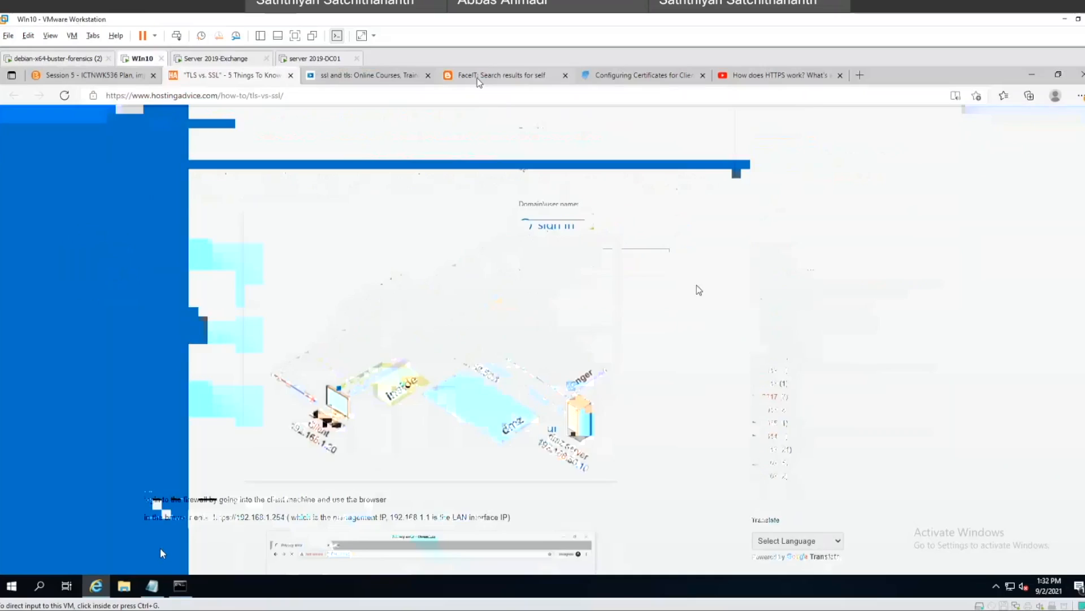
click(478, 78)
click(756, 300)
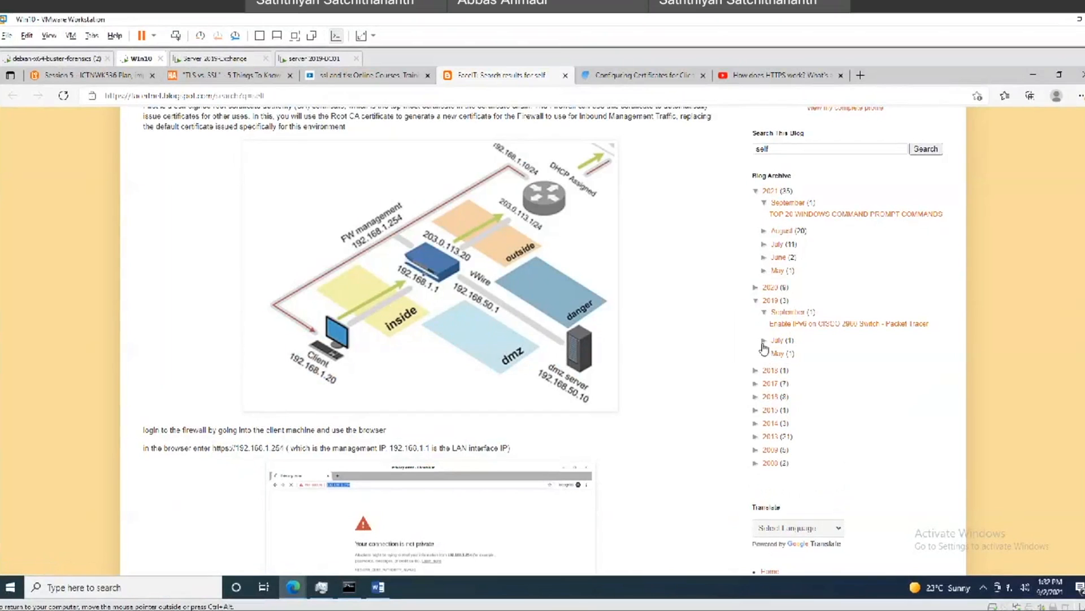
click(766, 340)
click(764, 369)
scroll(766, 365, down, 1)
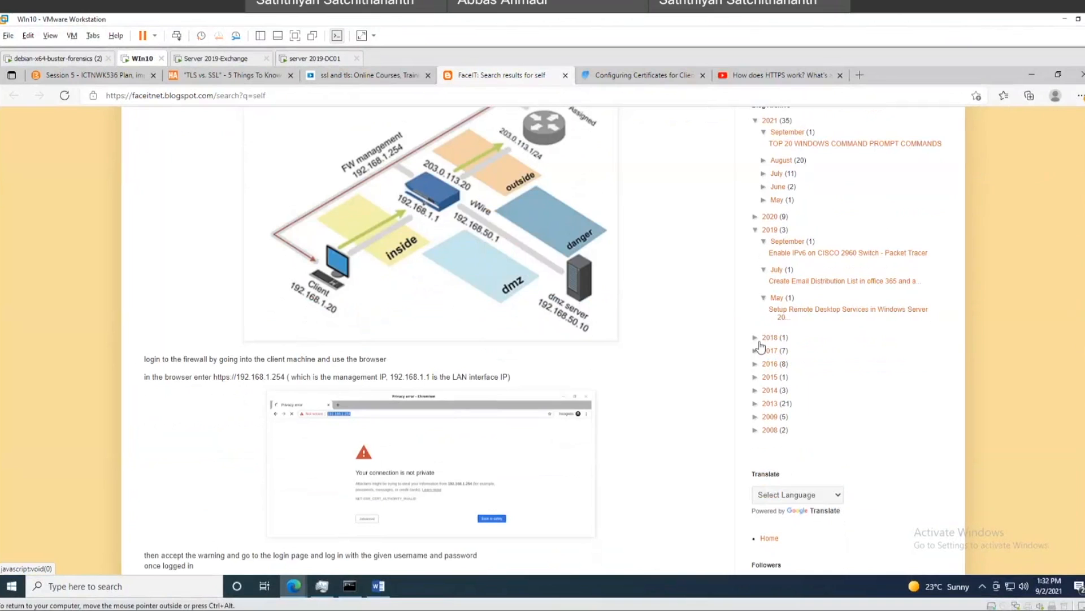
Step: Expand the 2018 archive's December entry and the October, August, July and June entries of 2017
click(759, 338)
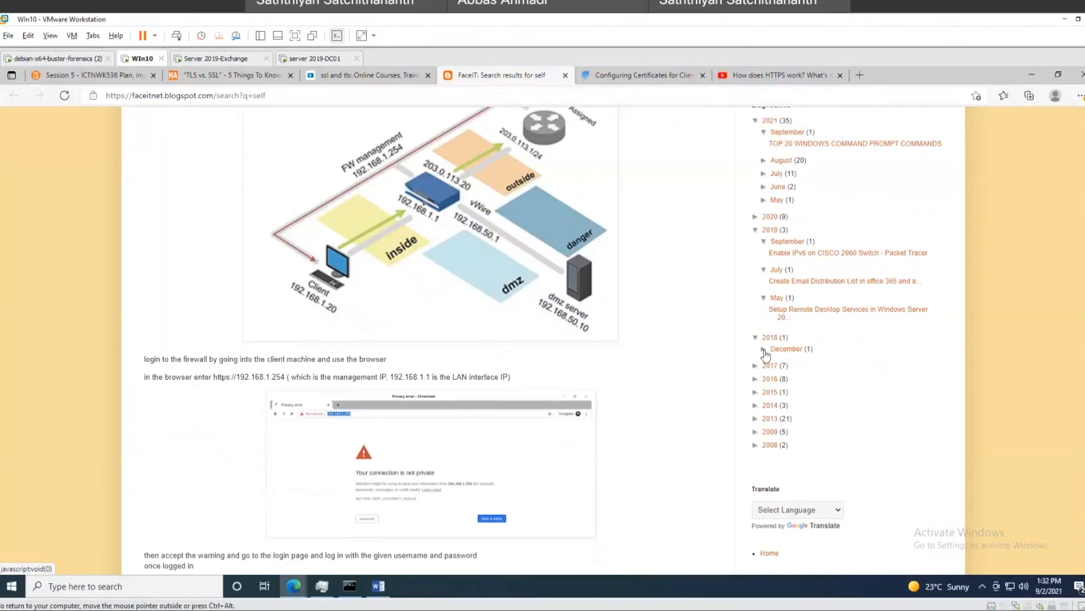
click(764, 351)
click(757, 382)
click(764, 393)
scroll(768, 400, down, 3)
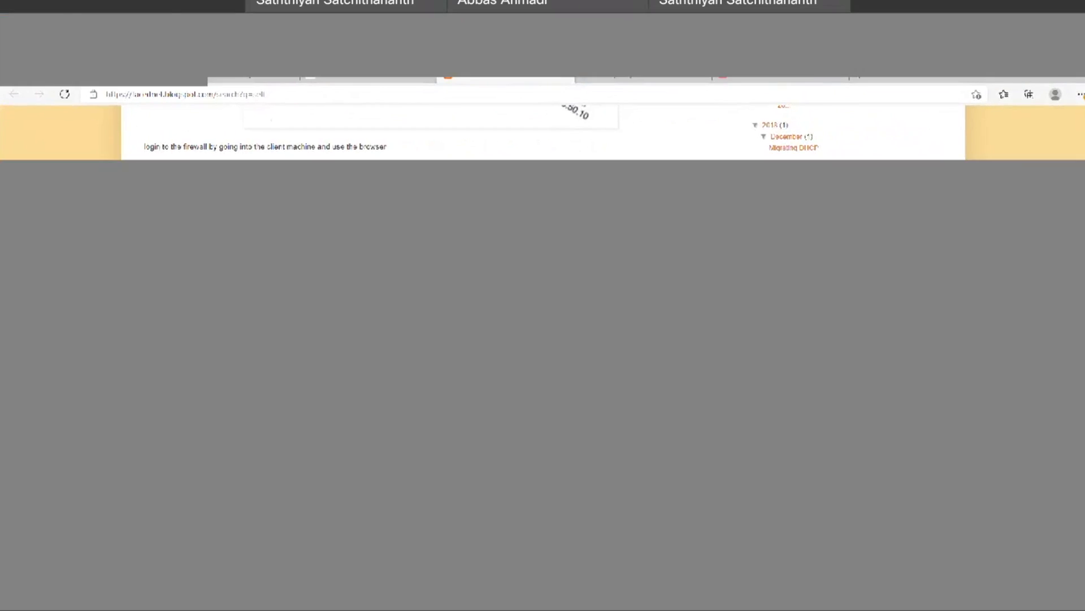
click(763, 211)
click(763, 239)
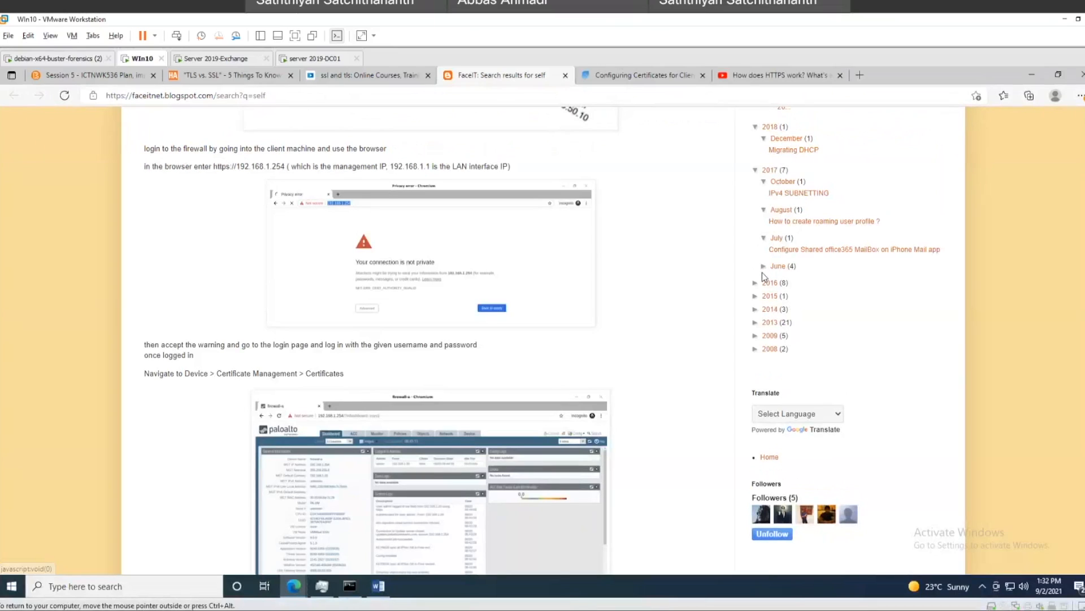
click(764, 267)
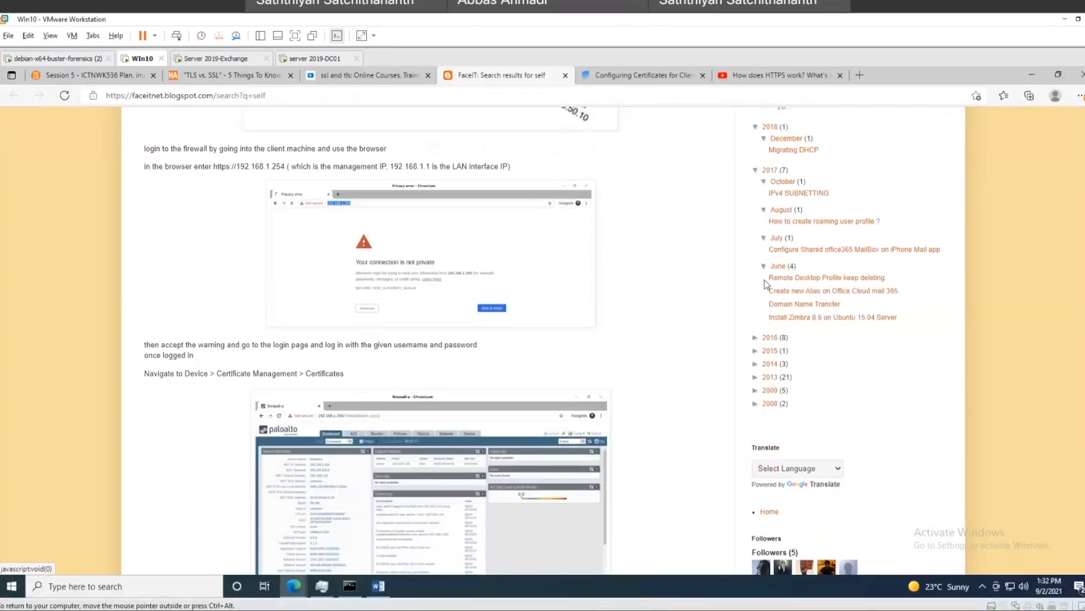
Step: Open the August 2016 blog post on configuring and installing a self-signed digital certificate on Exchange server 2013 and skim its instructions
click(756, 337)
click(766, 350)
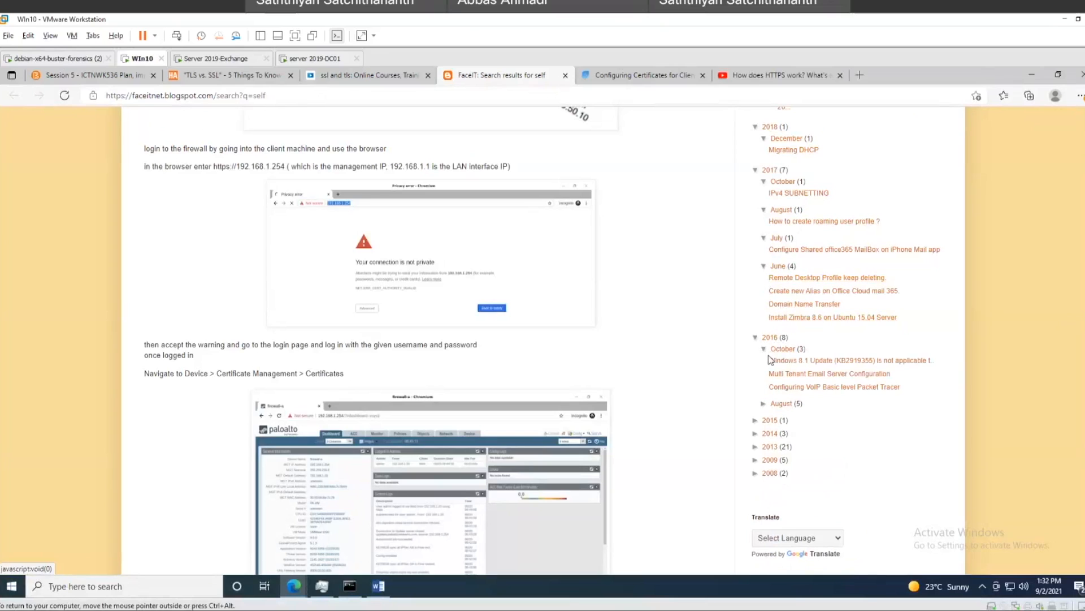
click(765, 404)
scroll(784, 287, down, 4)
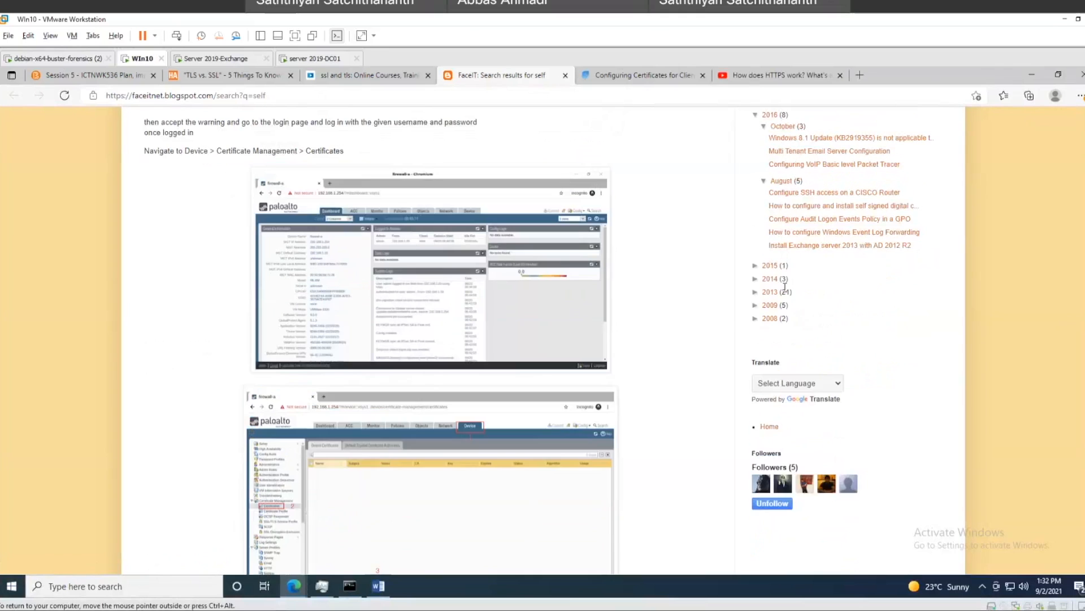
scroll(784, 287, up, 1)
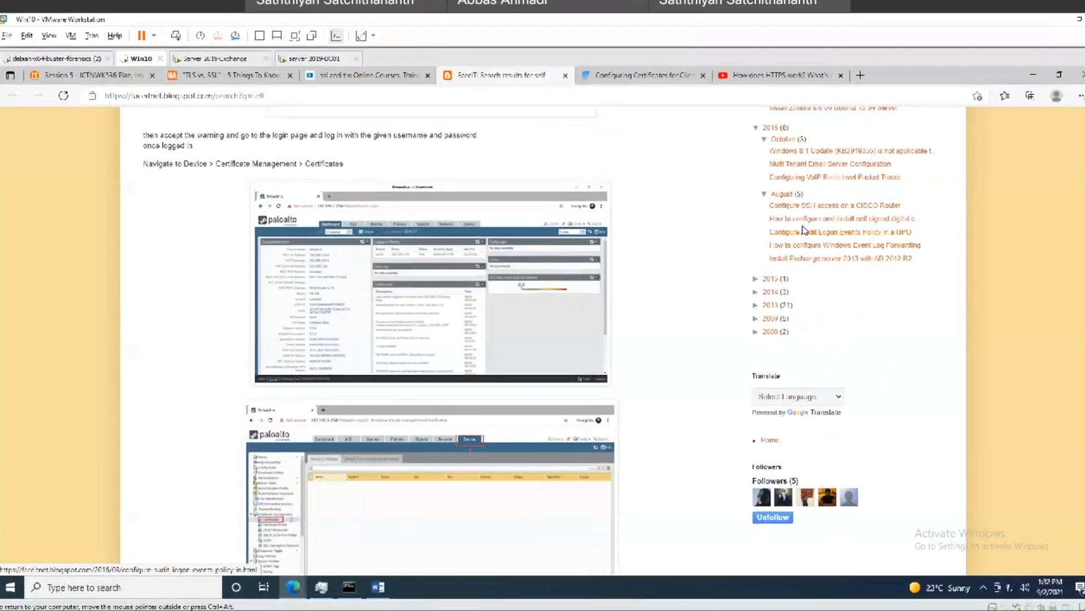
click(802, 220)
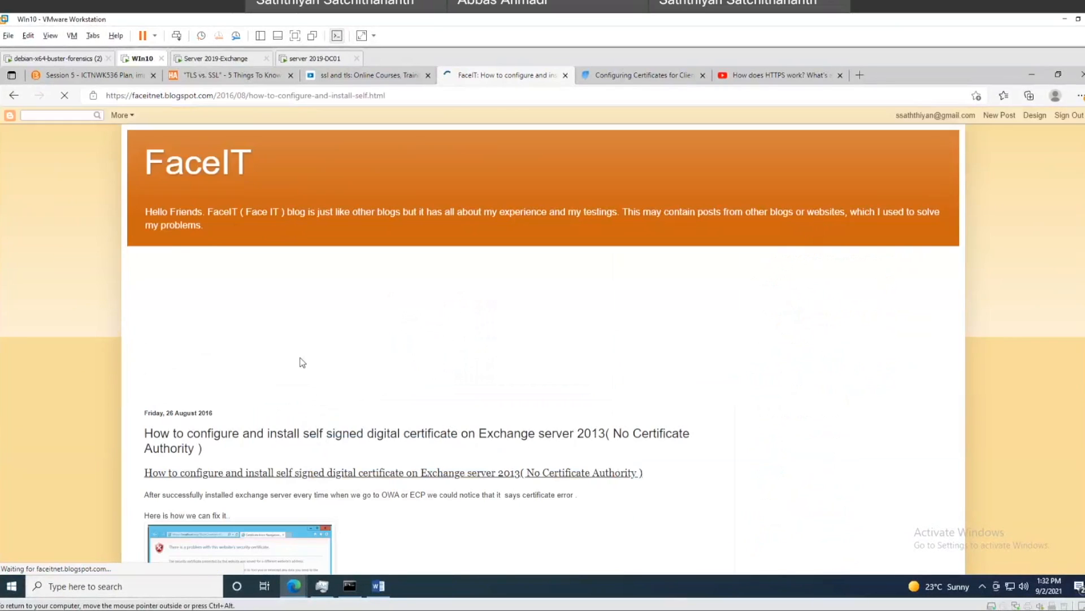
scroll(135, 305, down, 3)
scroll(270, 348, down, 4)
scroll(154, 232, down, 6)
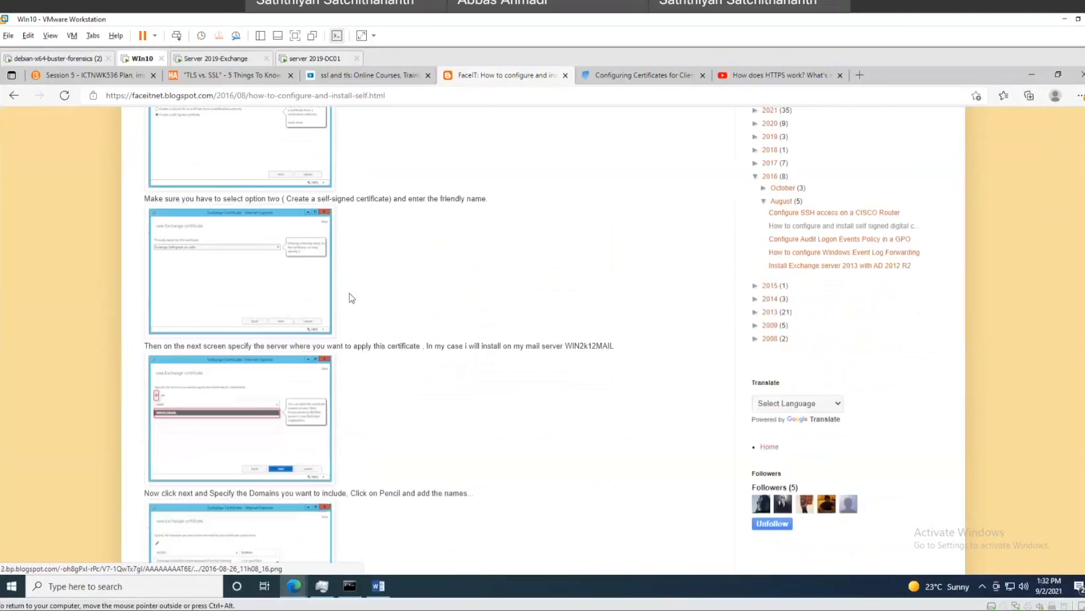
Step: Minimize the browser and Word windows to clear the Win10 desktop, dismissing Word's AutoCorrect message
click(1030, 76)
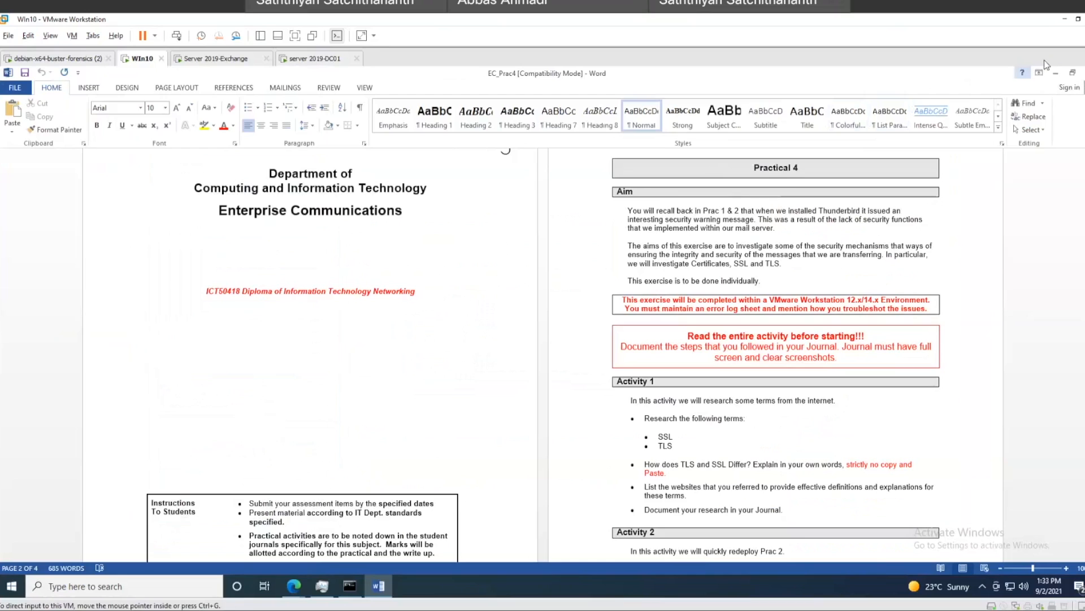
click(1055, 78)
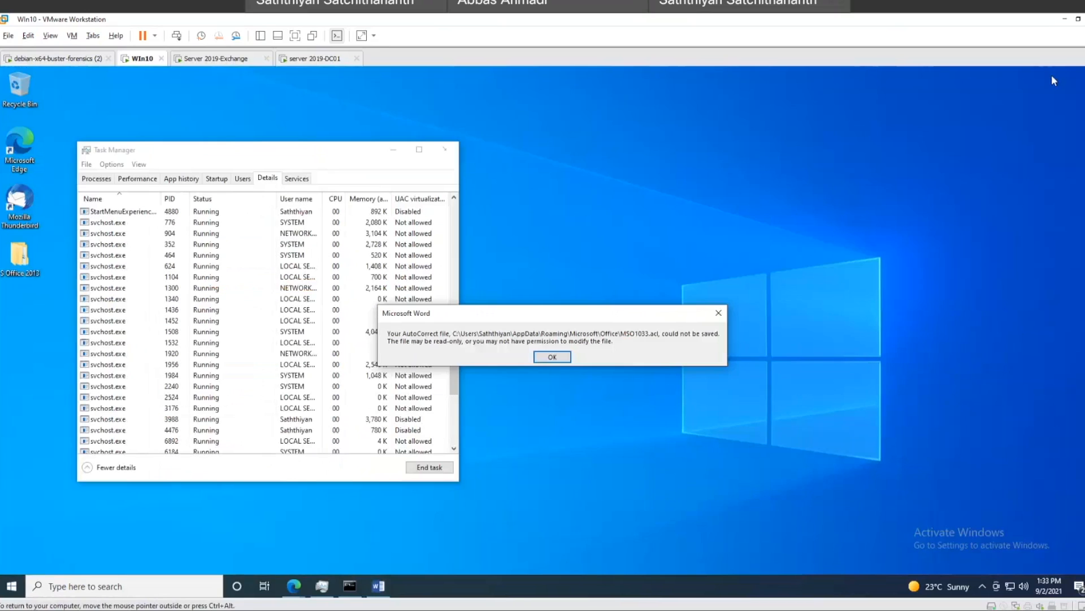
click(552, 356)
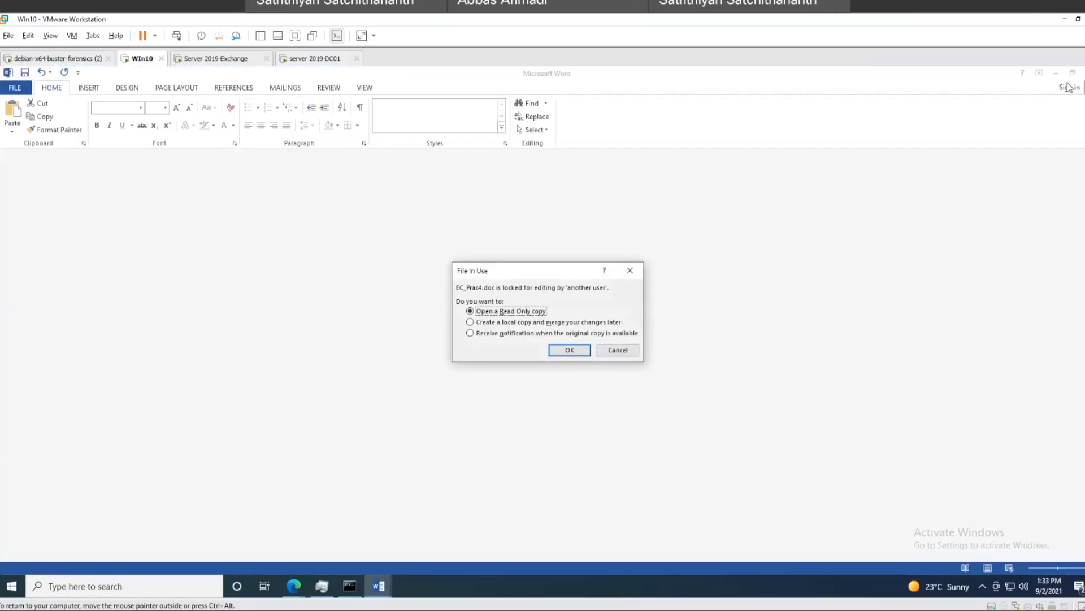
click(1054, 78)
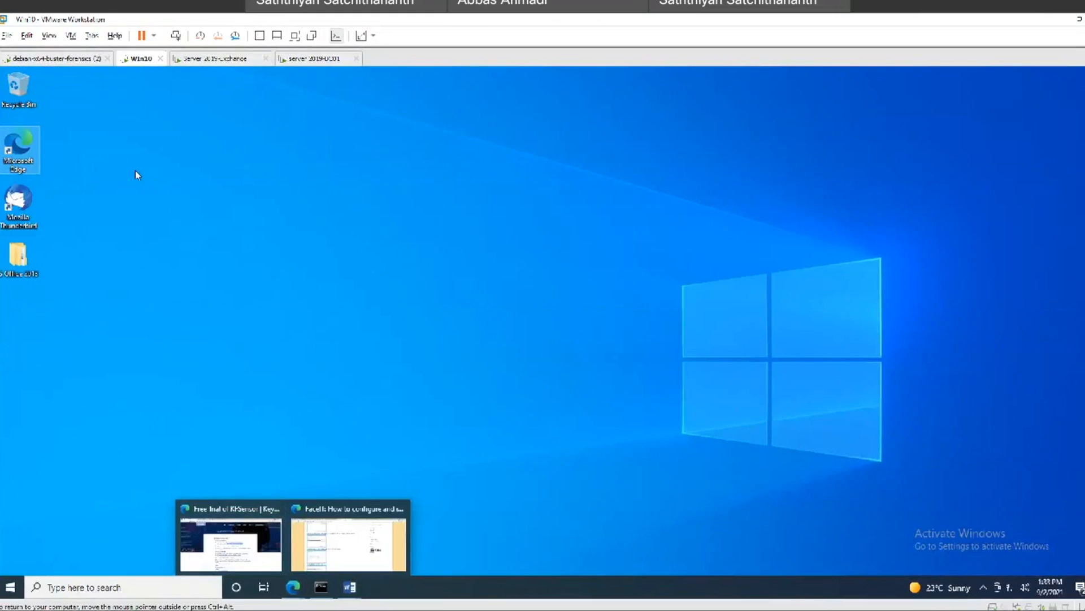
Step: Bring back the browser window with the self-signed certificate article, open a blank tab in it, and minimize the window
mouse_move(293, 587)
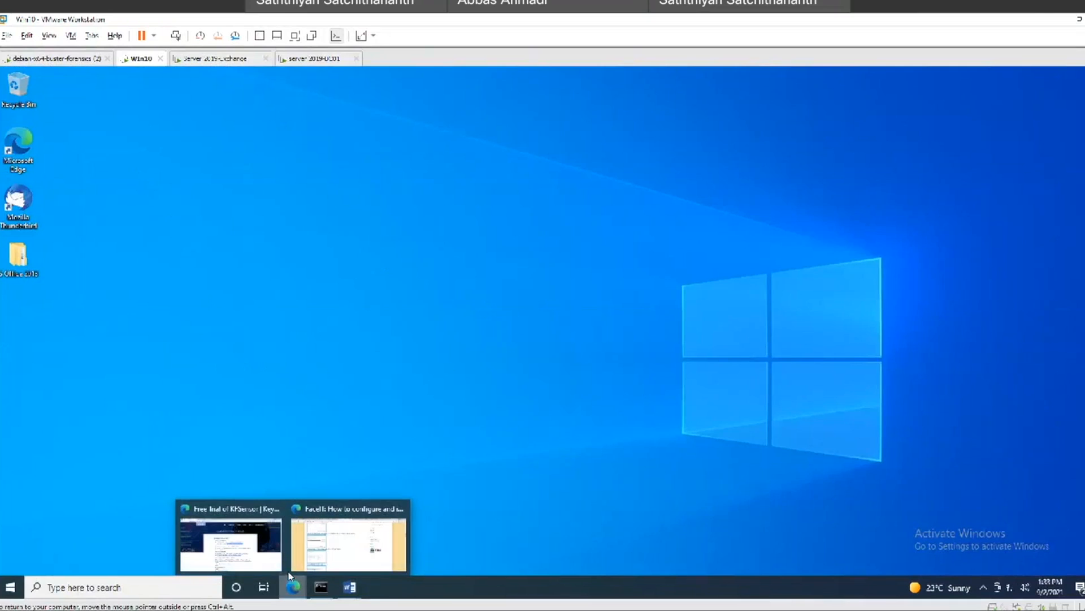
click(252, 553)
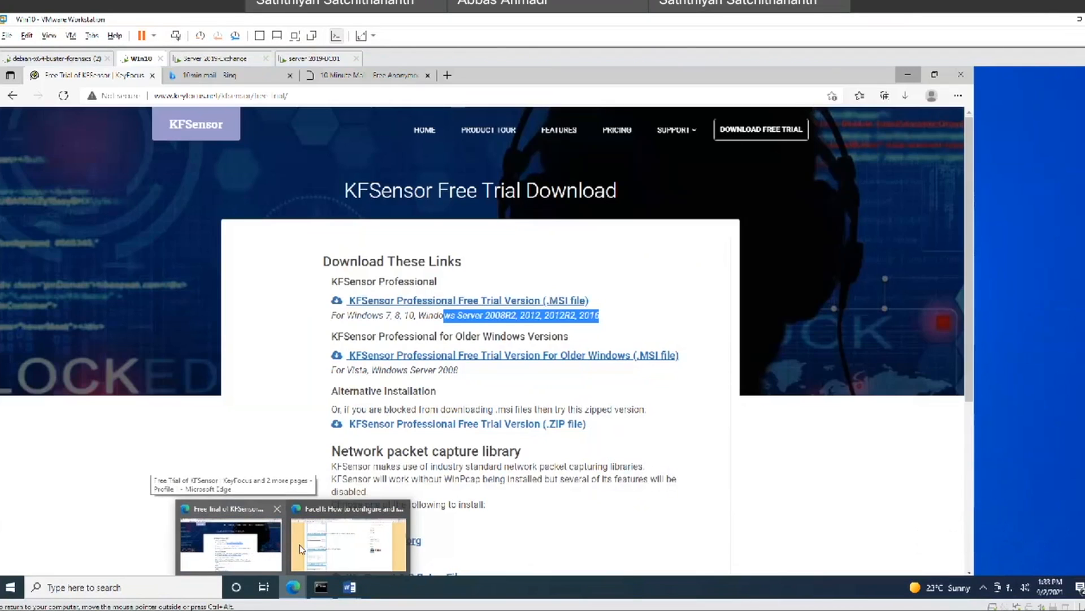
mouse_move(337, 538)
click(336, 539)
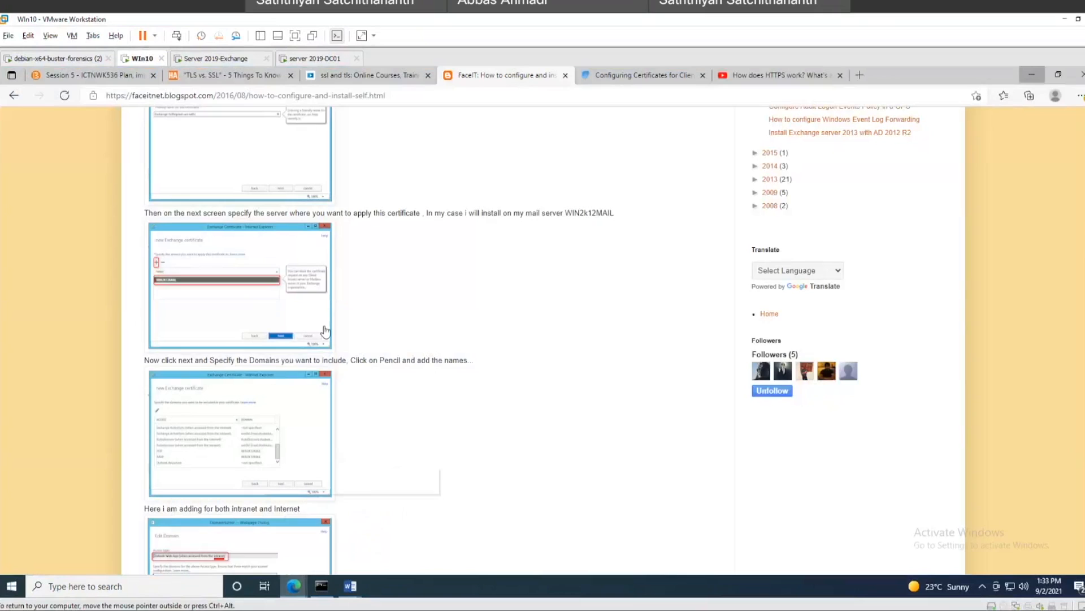
click(861, 75)
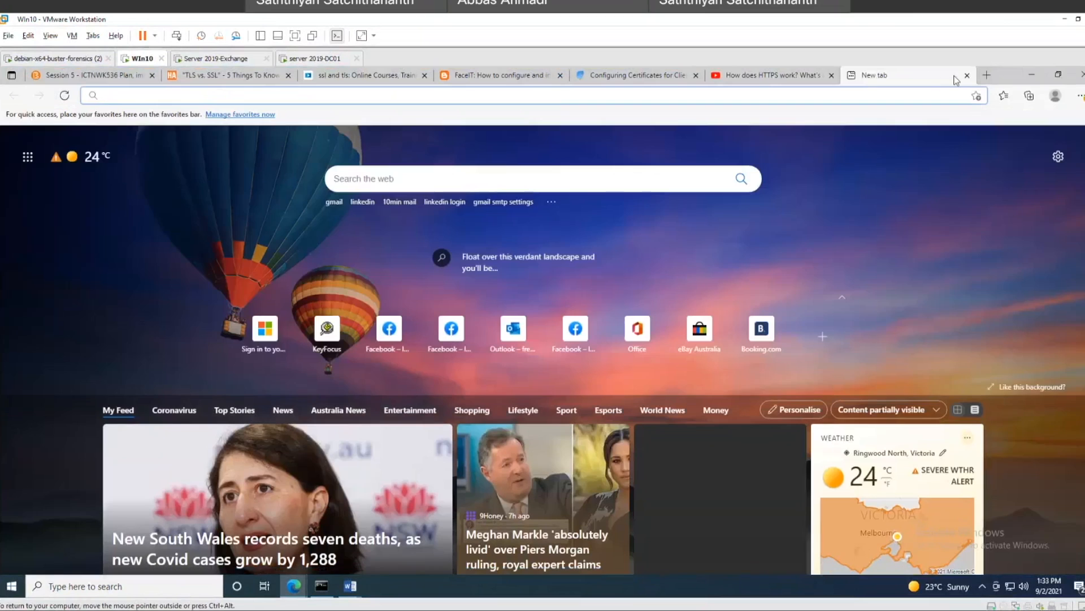
click(1033, 76)
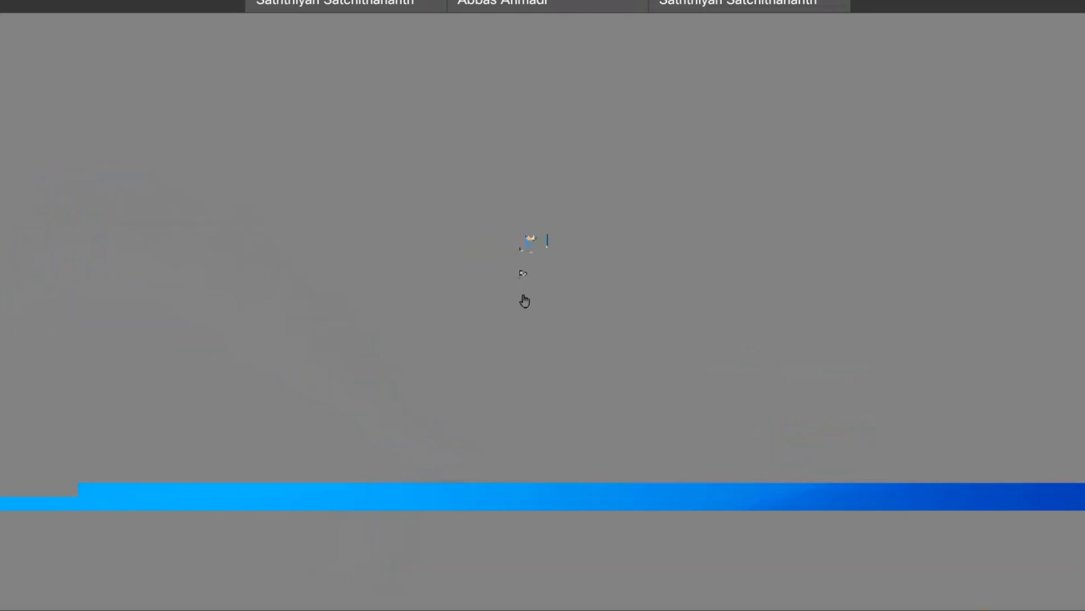
Step: On the Server 2019-Exchange virtual machine, ping excahgen.com.au and exchange.com.au from the Command Prompt, interrupting the second ping
click(216, 59)
click(178, 586)
click(253, 421)
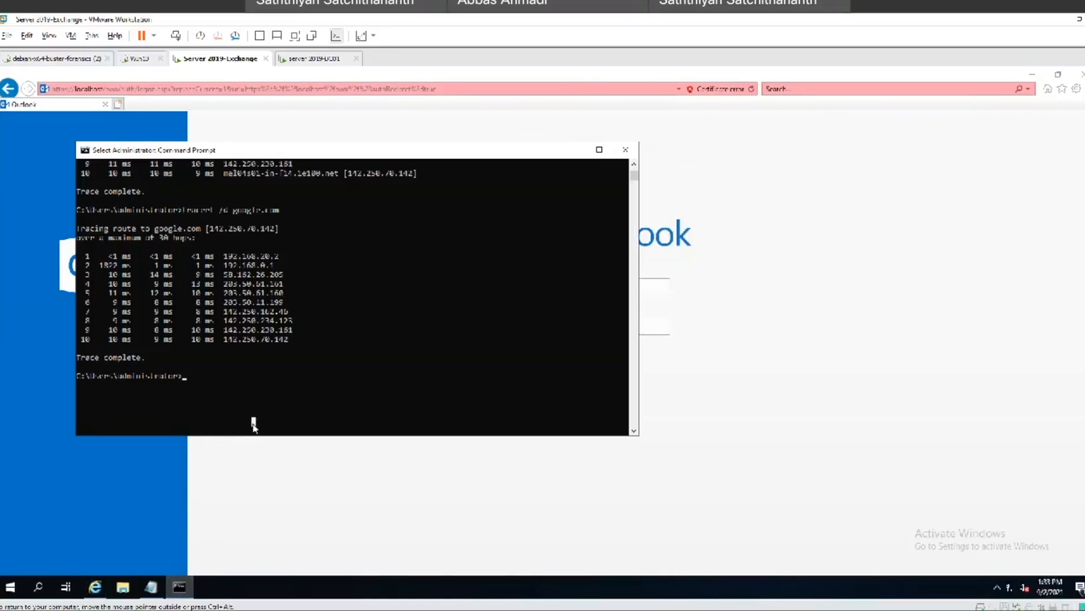
text(pi)
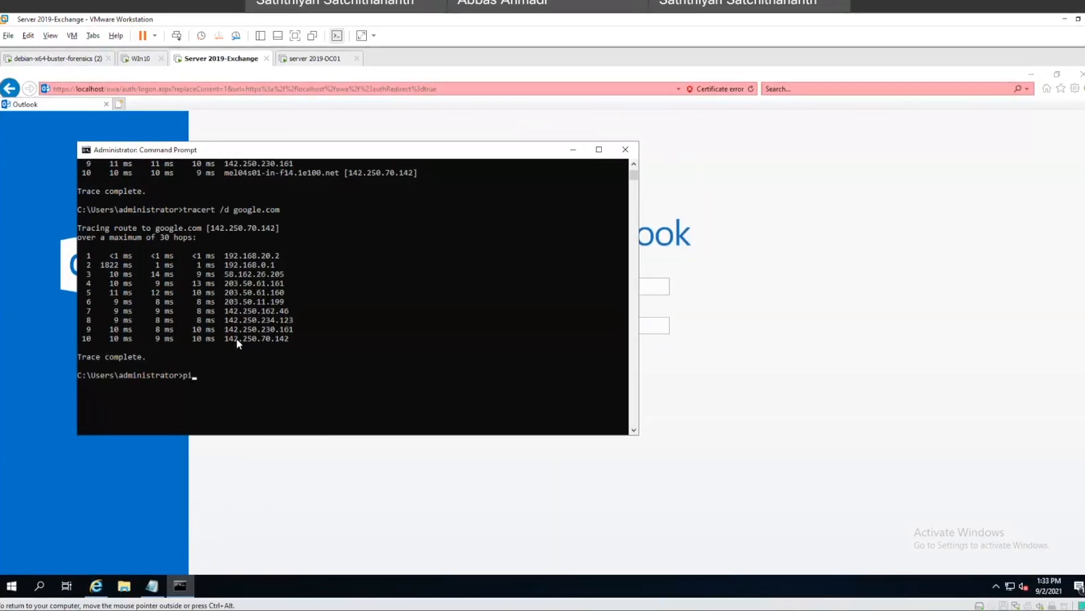
text(ng excahgen.com.au)
key(Return)
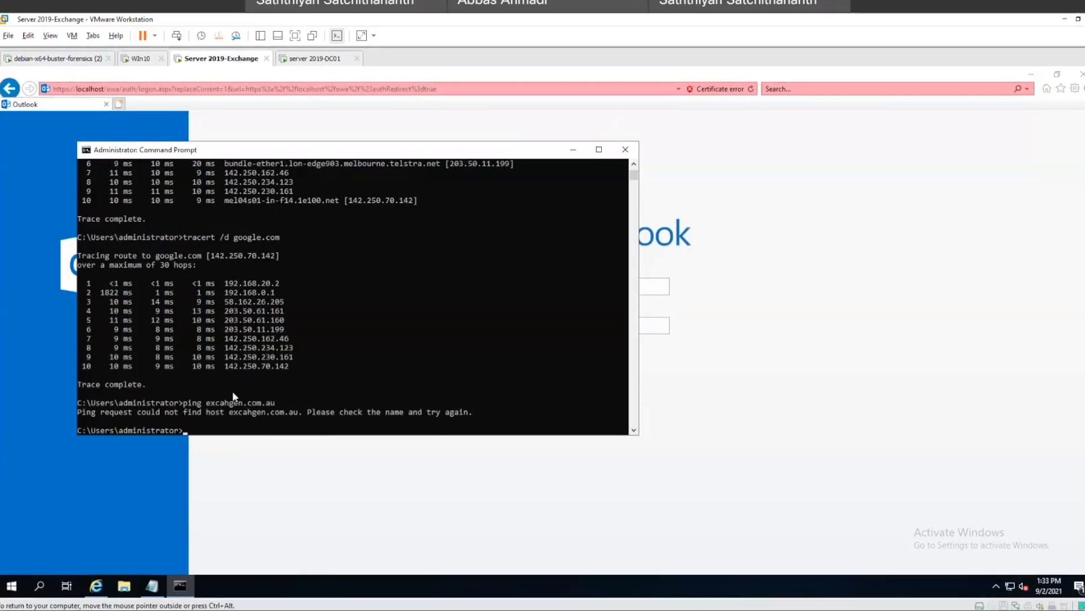
text(ping exchange.com.au)
key(Return)
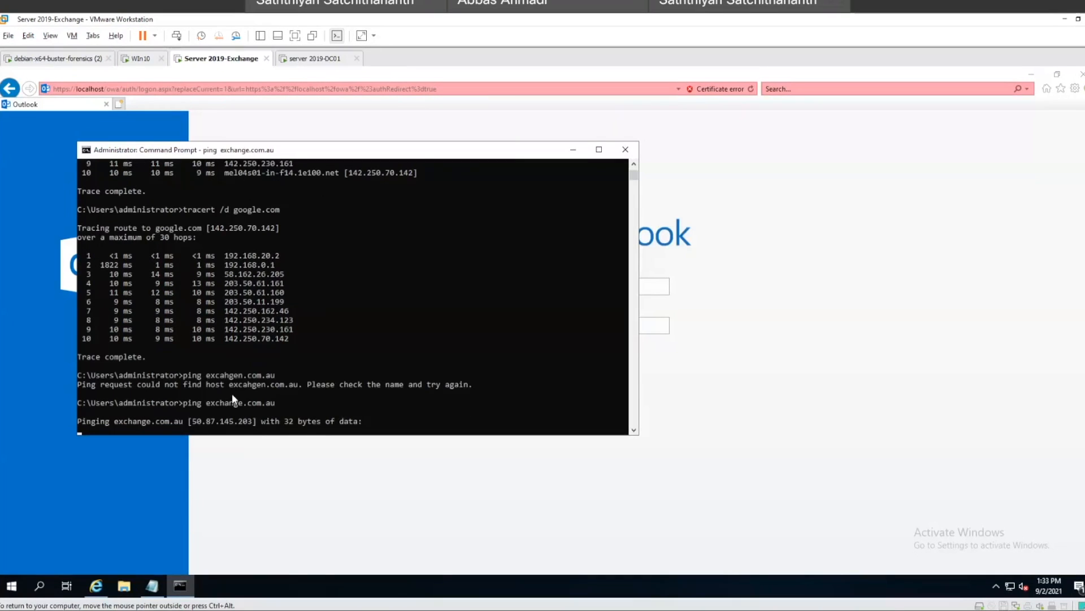
key(ctrl+c)
Step: Open the Exchange server's network adapter list from its network status settings
right_click(1010, 587)
click(1006, 570)
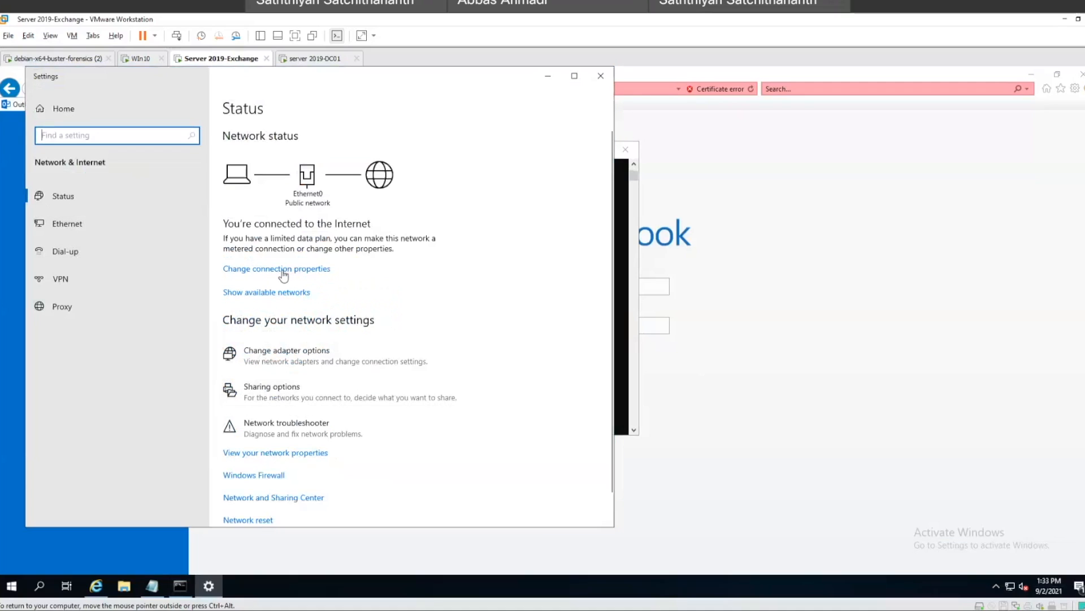
click(283, 271)
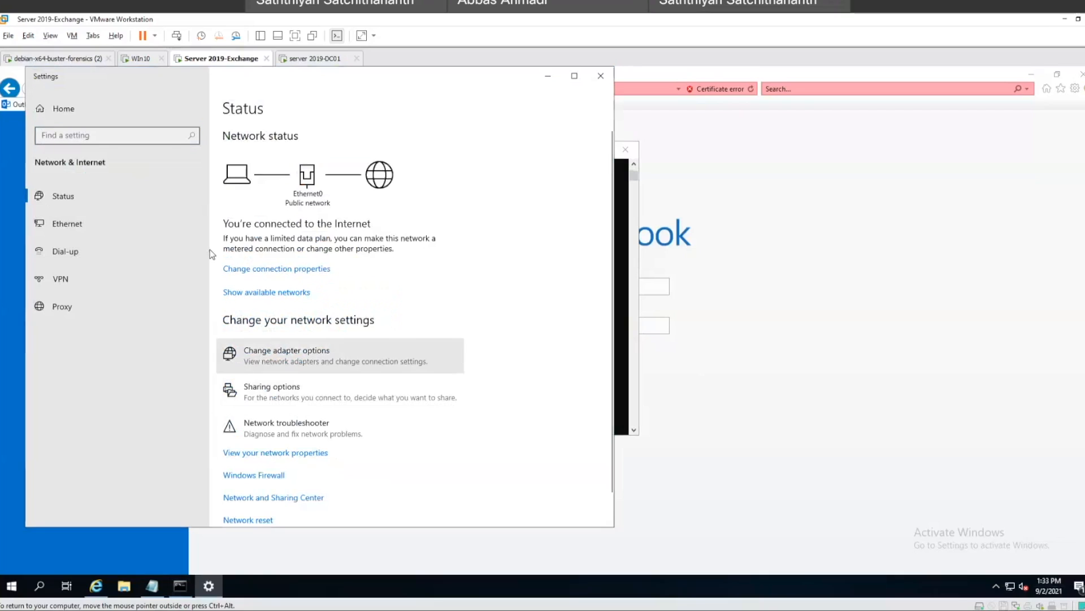
click(273, 497)
click(314, 225)
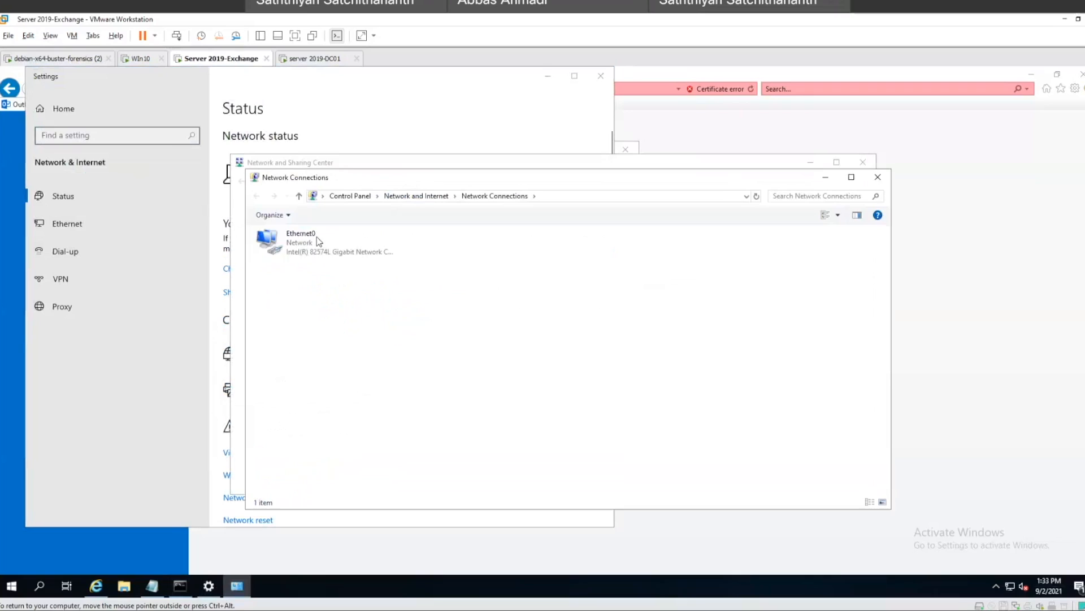
Step: Review the IPv4 address and DNS settings of the Ethernet0 adapter, accept them and restart the adapter
right_click(315, 238)
click(340, 346)
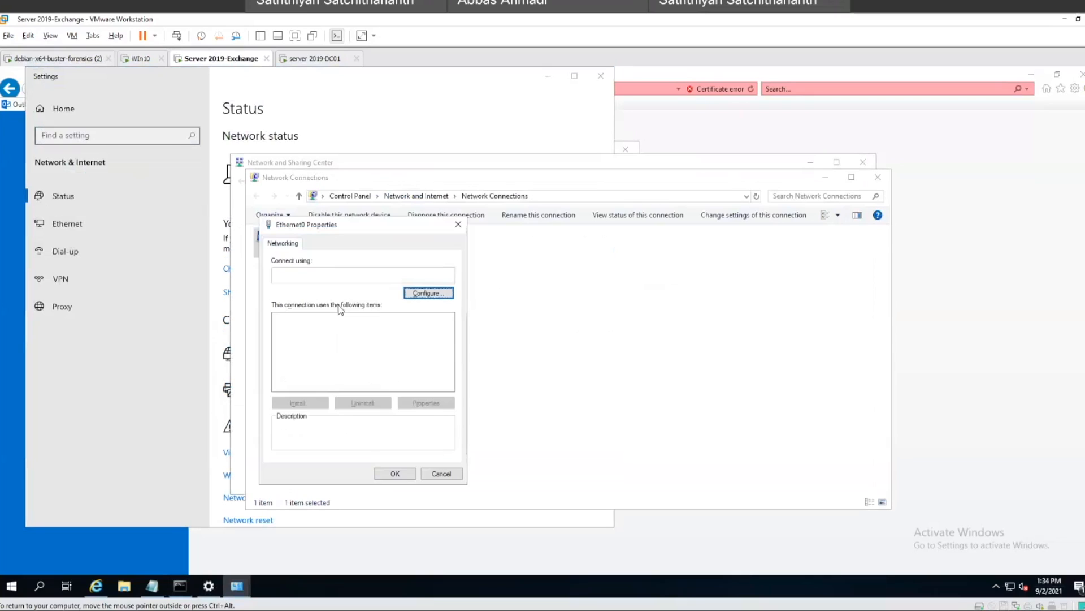
click(386, 347)
click(417, 403)
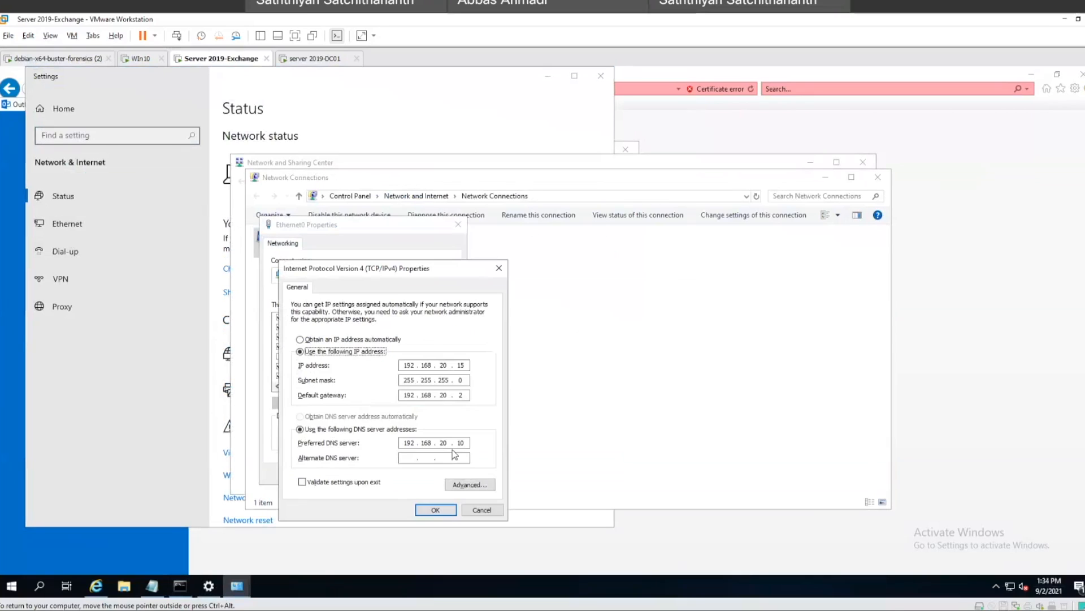
click(435, 510)
key(Return)
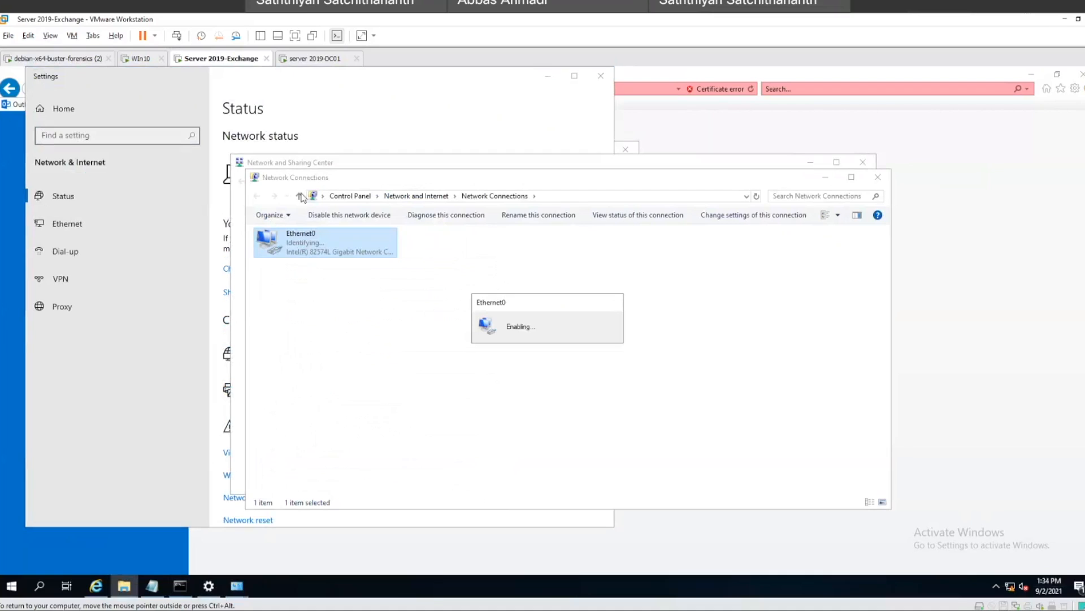
Step: Switch to the server 2019-DC01 virtual machine and bring up its sign-in screen with the choice of another user
click(308, 59)
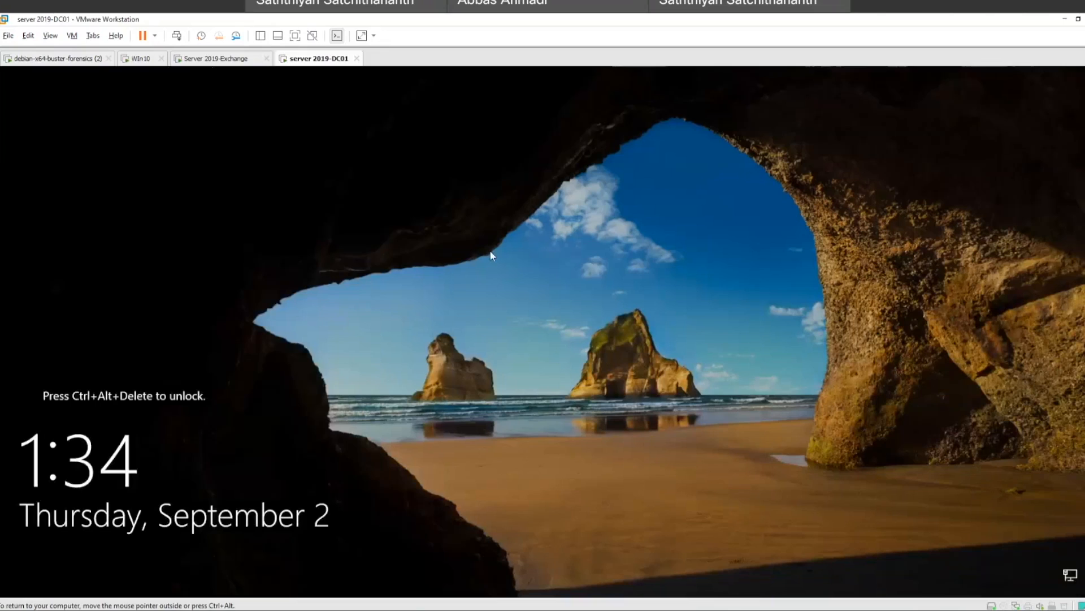
key(ctrl+alt+Insert)
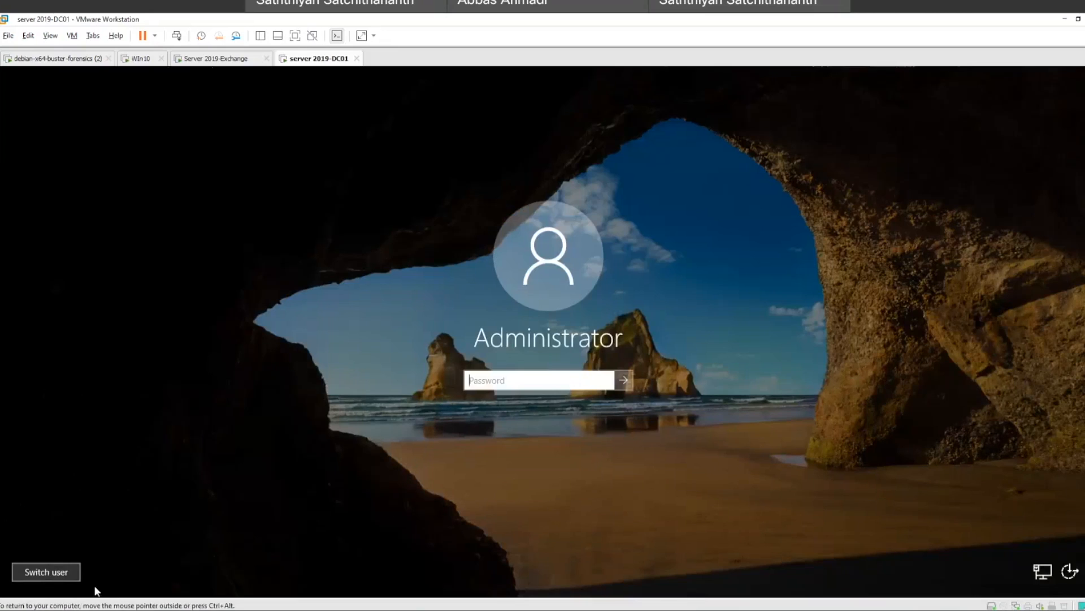
click(62, 572)
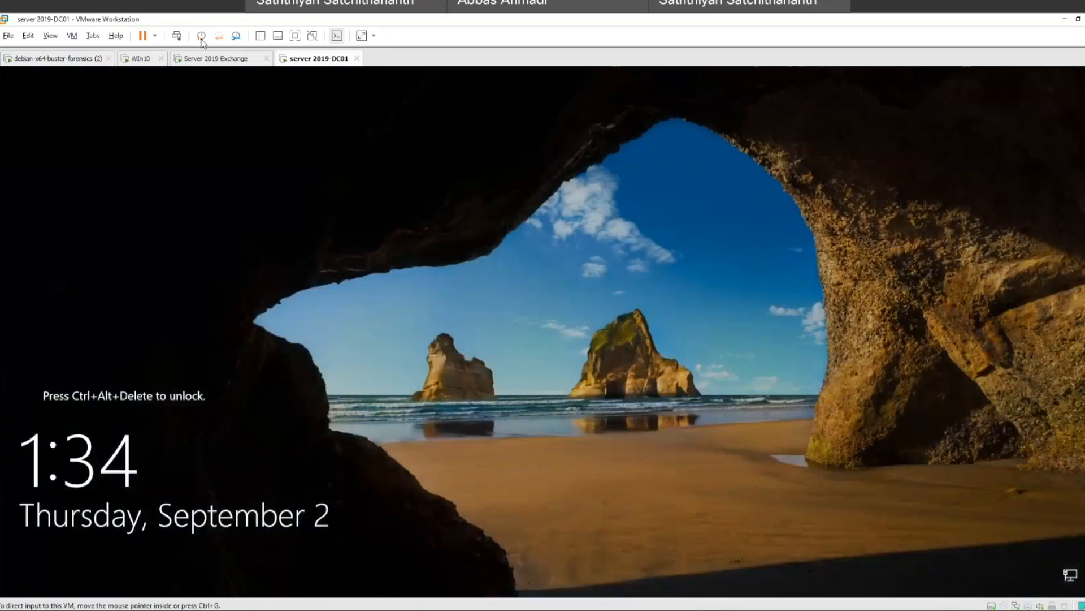
click(176, 36)
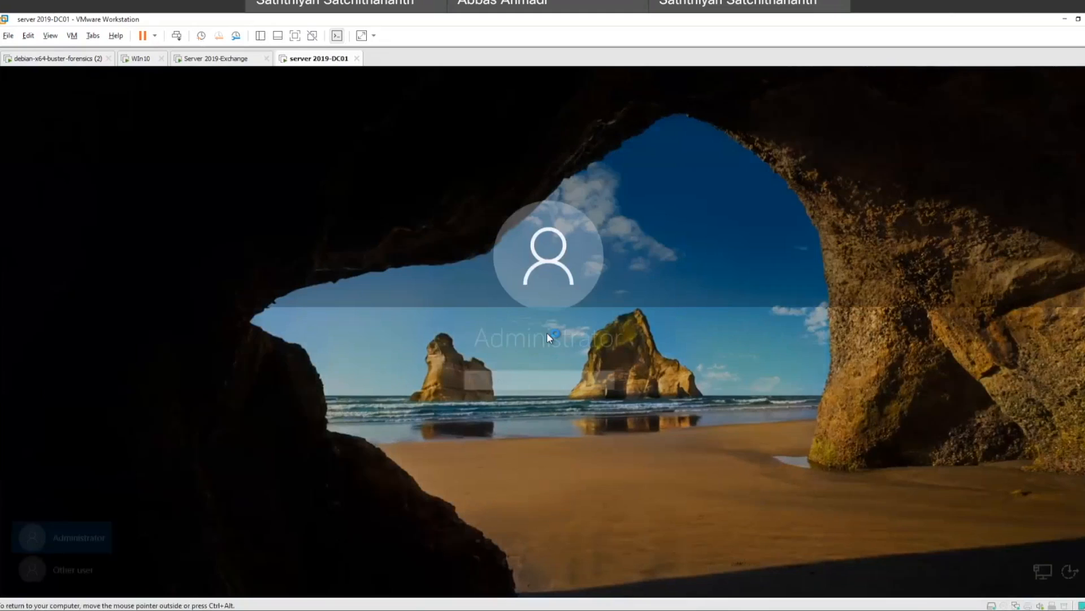
Step: Sign in to server 2019-DC01 as the other user faceitnet\administrator, entering the account password
click(63, 565)
text(faceitnet)
text(\ad)
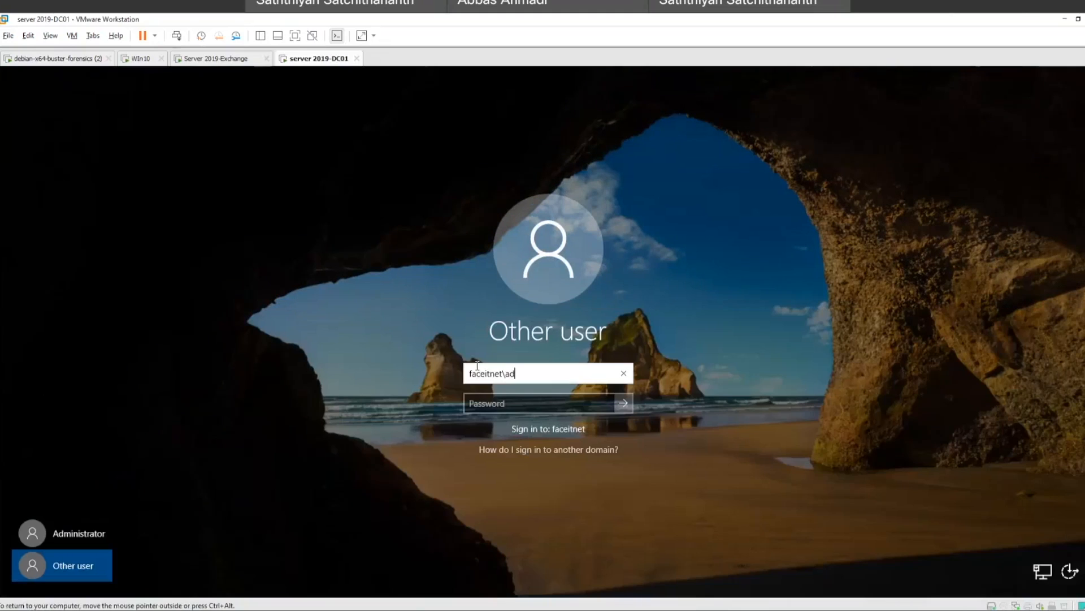
text(ministrator)
key(Tab)
text(••)
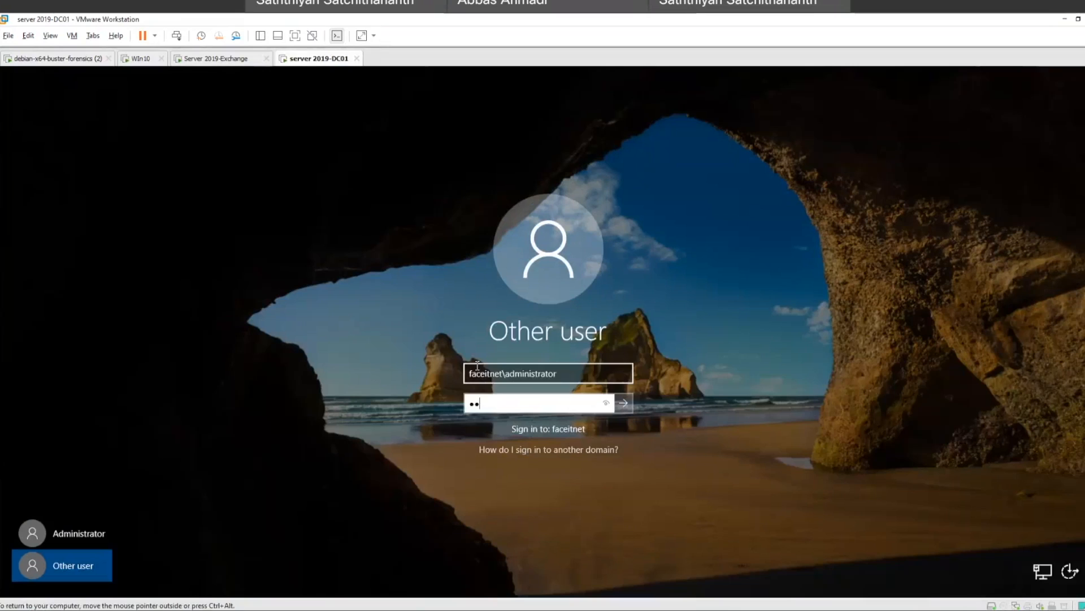
text(••••••)
key(Return)
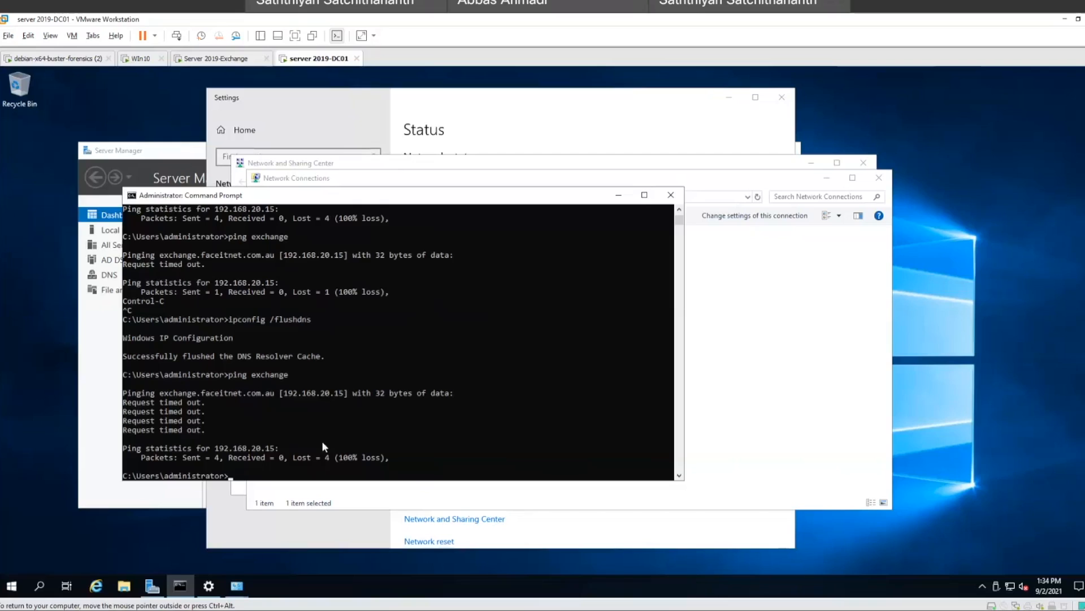
Step: Check which account is signed in on the domain controller by running whoami in the Command Prompt
click(322, 440)
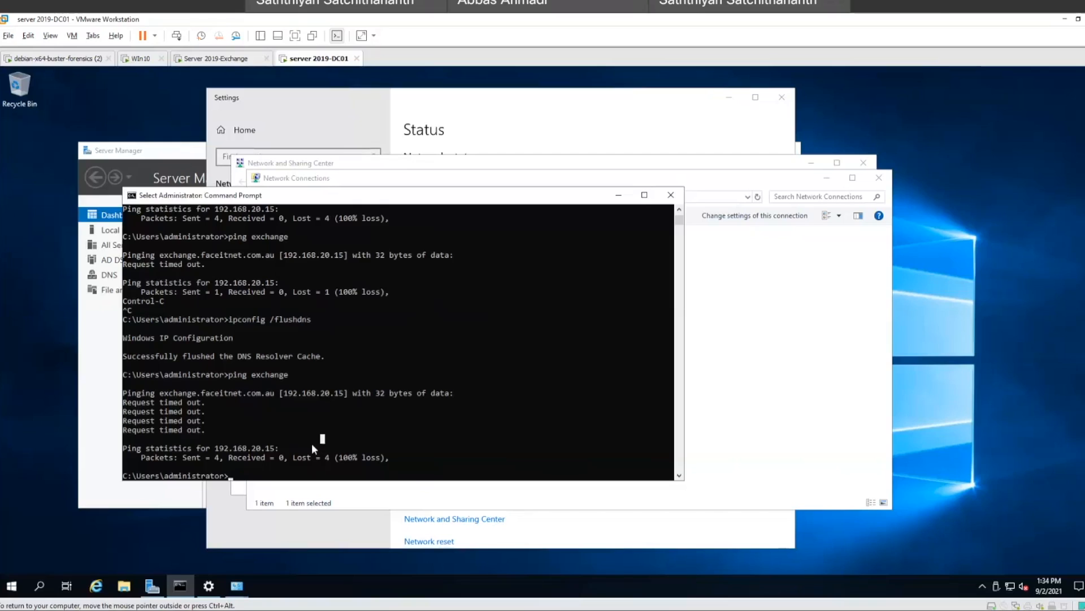
key(Escape)
text(whoami)
key(Return)
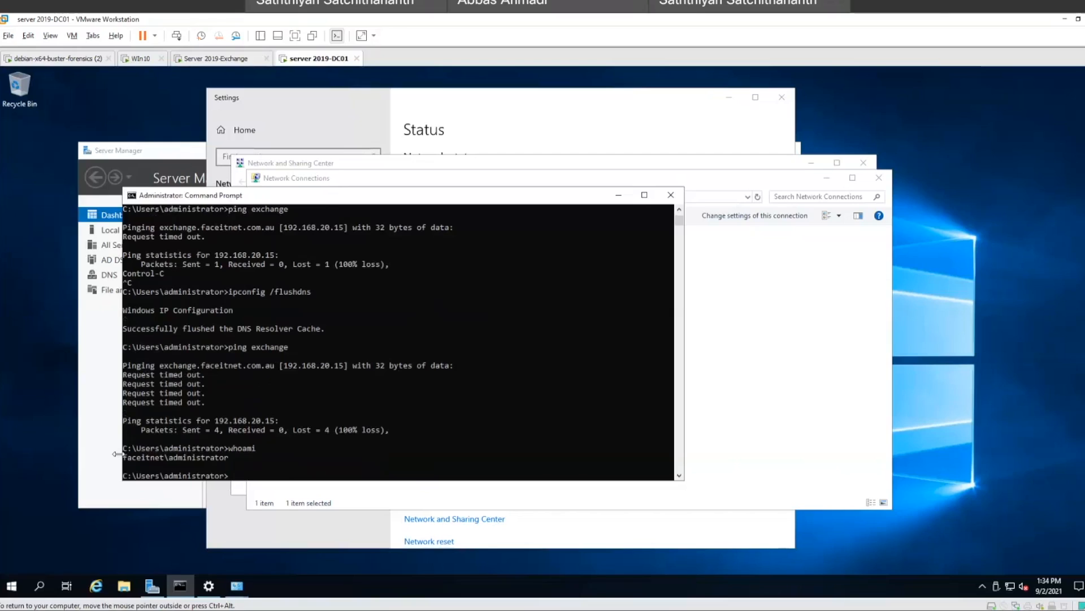
Step: Return to the Server 2019-Exchange virtual machine and minimize the Network Connections, Network and Sharing Center and Settings windows
click(216, 58)
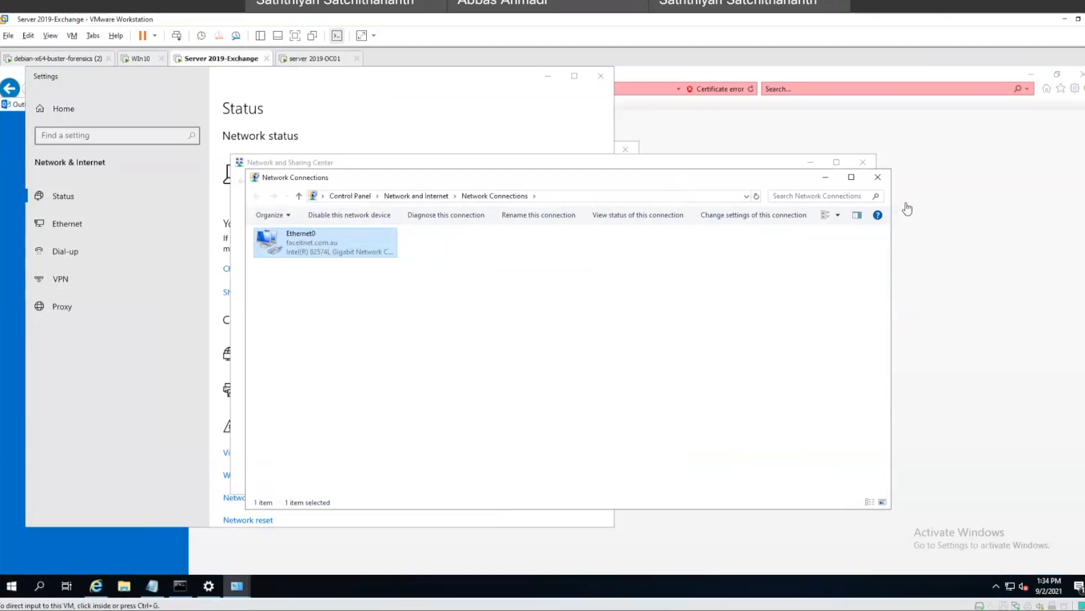
click(826, 178)
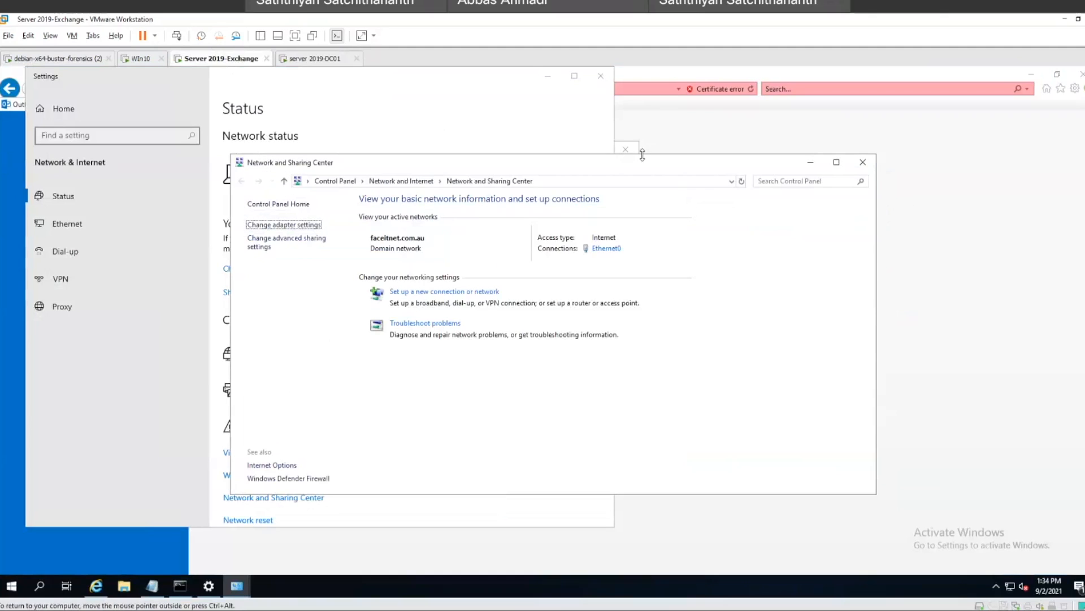
click(810, 162)
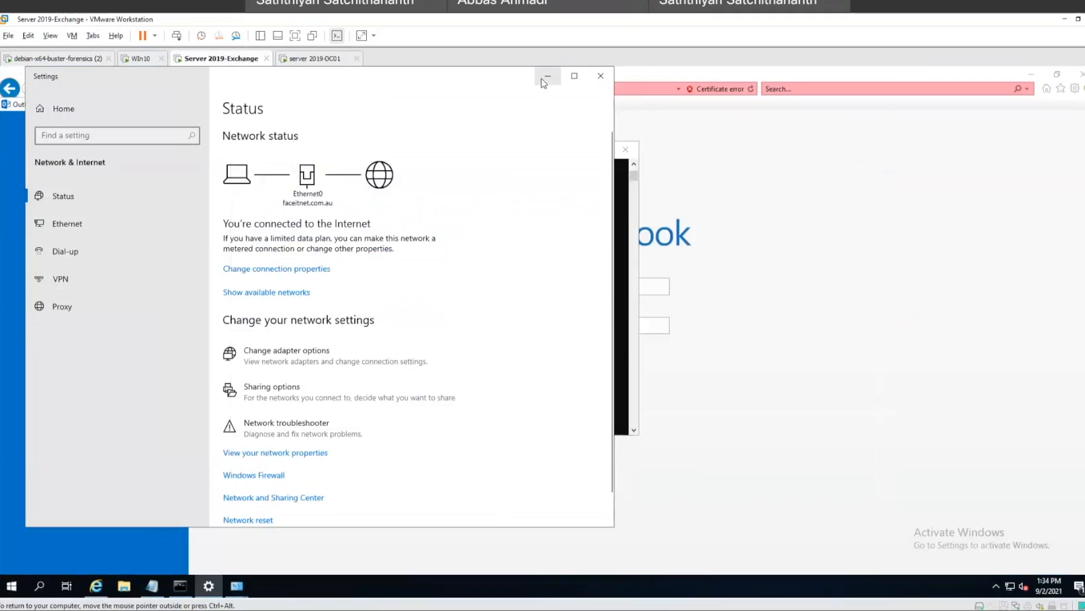
click(548, 76)
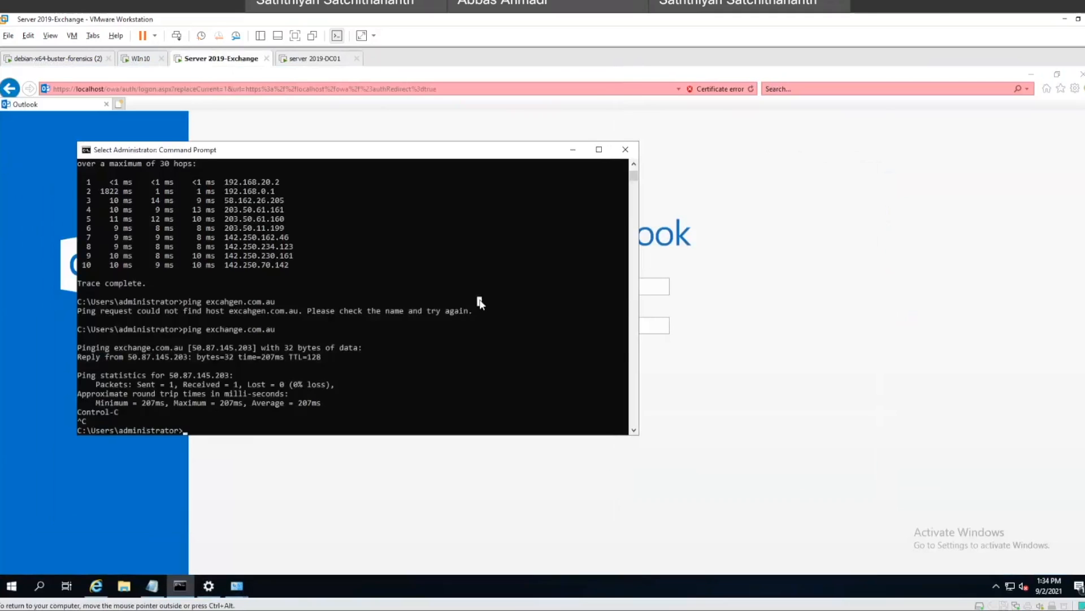
Step: Ping faceitnet.com.au from the Exchange server by editing the previous ping command, and interrupt it after the first replies
key(Up)
key(Left)
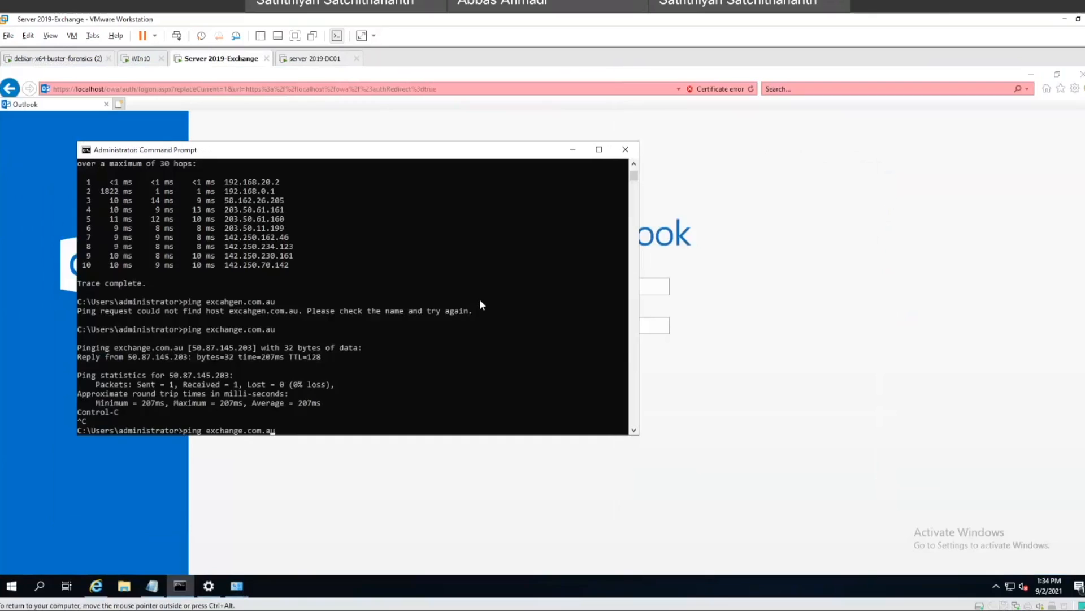
key(BackSpace)
key(BackSpace)
key(BackSpace)
key(BackSpace)
key(BackSpace)
key(BackSpace)
key(BackSpace)
key(BackSpace)
text(faceitnet)
key(Return)
key(ctrl+c)
Step: Check the domain controller's IP configuration by running ipconfig on server 2019-DC01
click(315, 59)
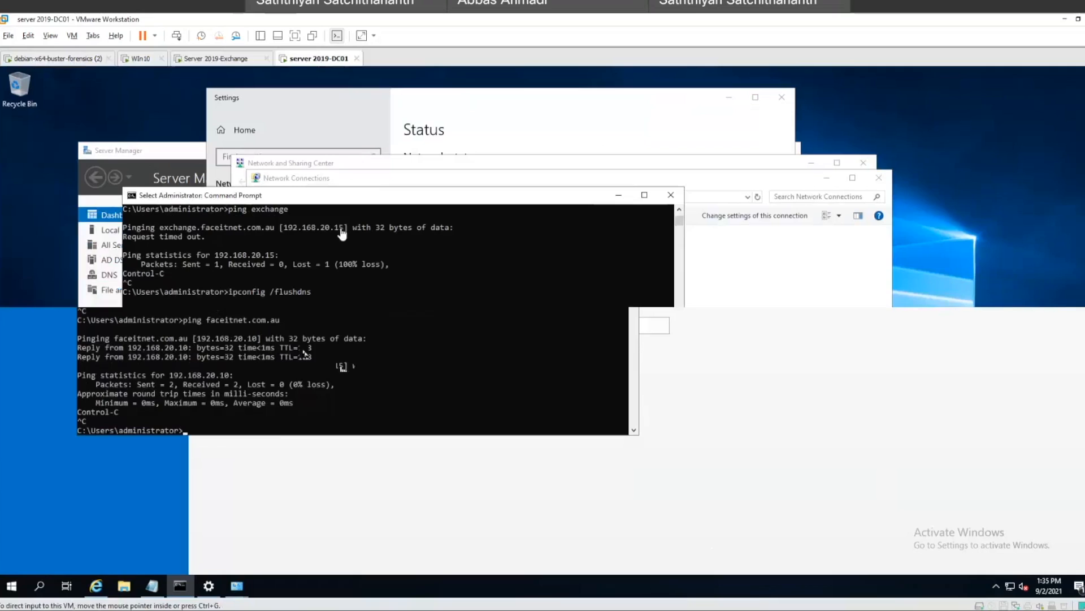
text(ipconfig)
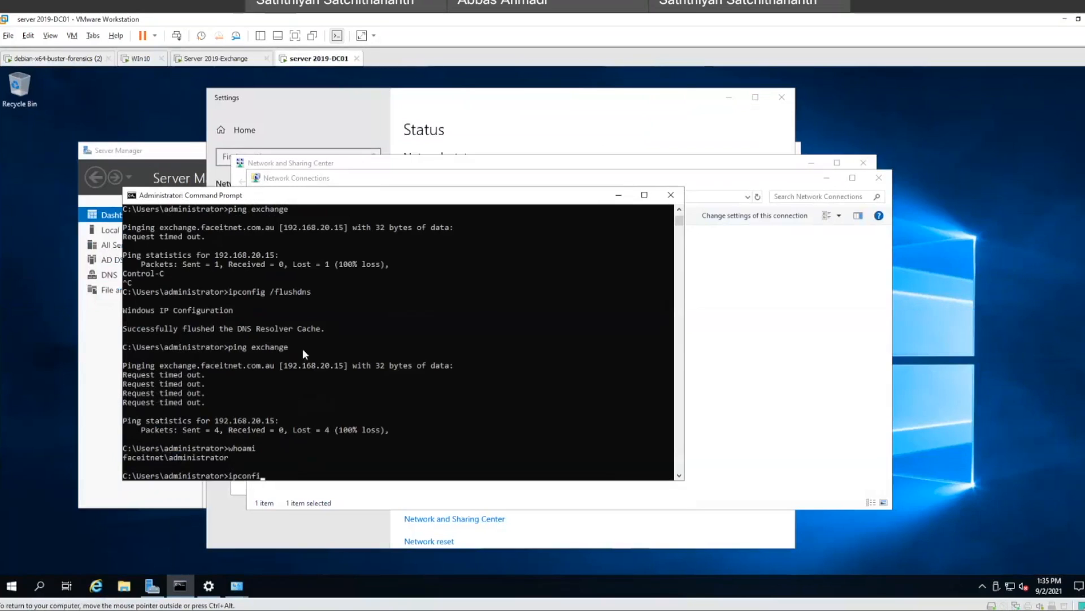
key(Return)
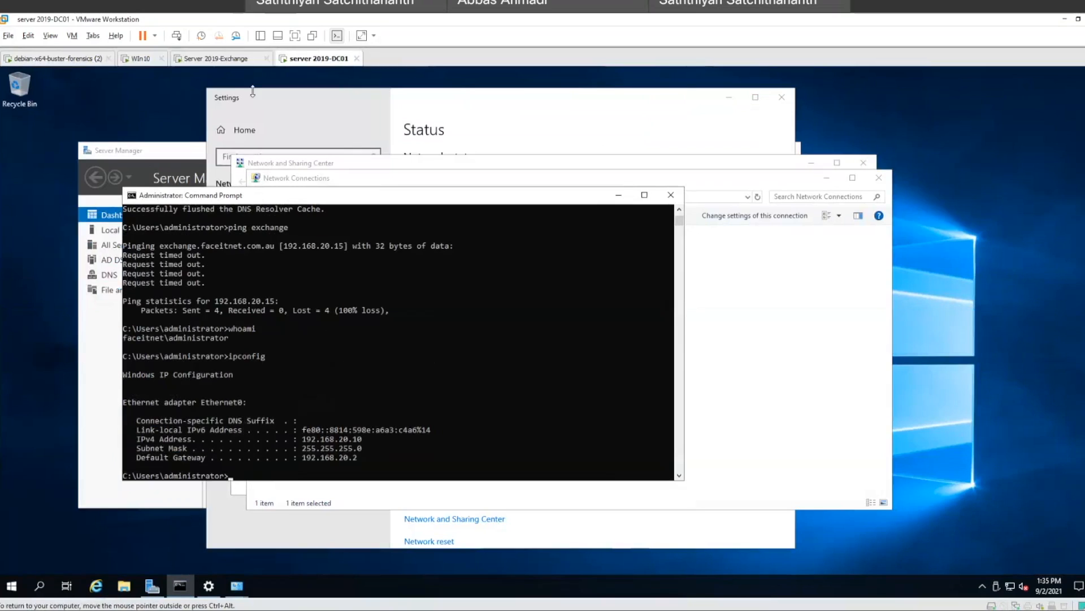
Step: Check the Exchange server's IP configuration by running ipconfig on Server 2019-Exchange
click(235, 60)
click(317, 347)
text(ipconi)
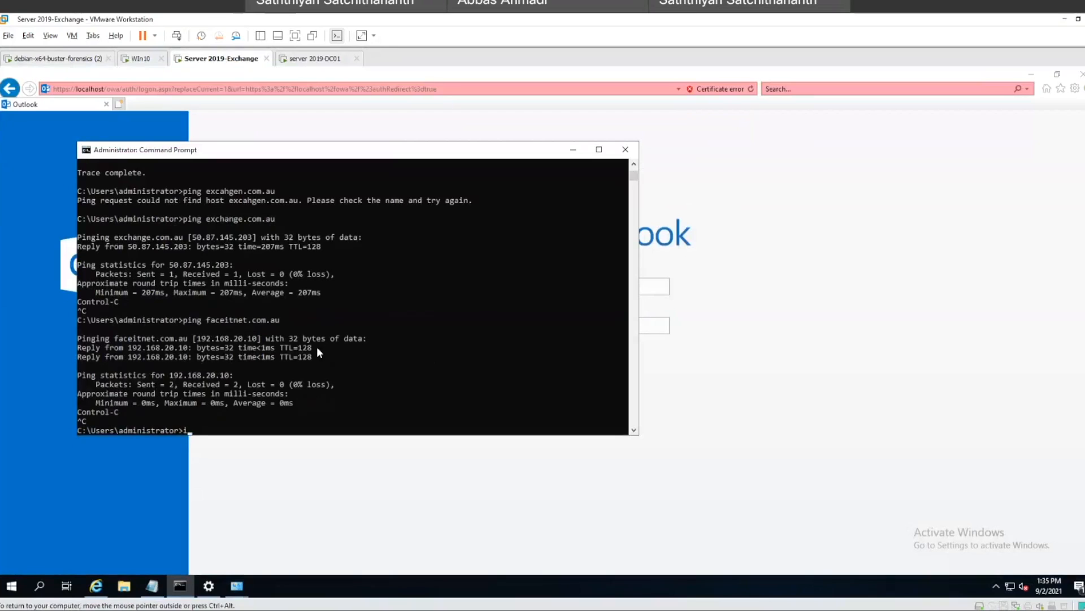
key(BackSpace)
text(fig)
key(Return)
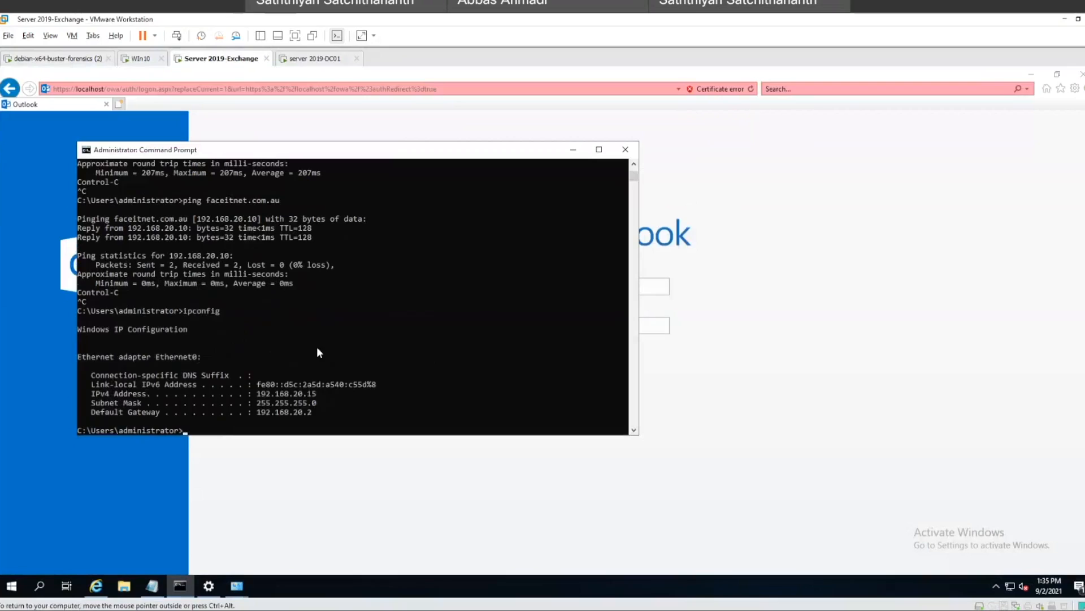
Step: Close the Command Prompt and the Outlook browser window on the Exchange server
click(625, 150)
click(282, 89)
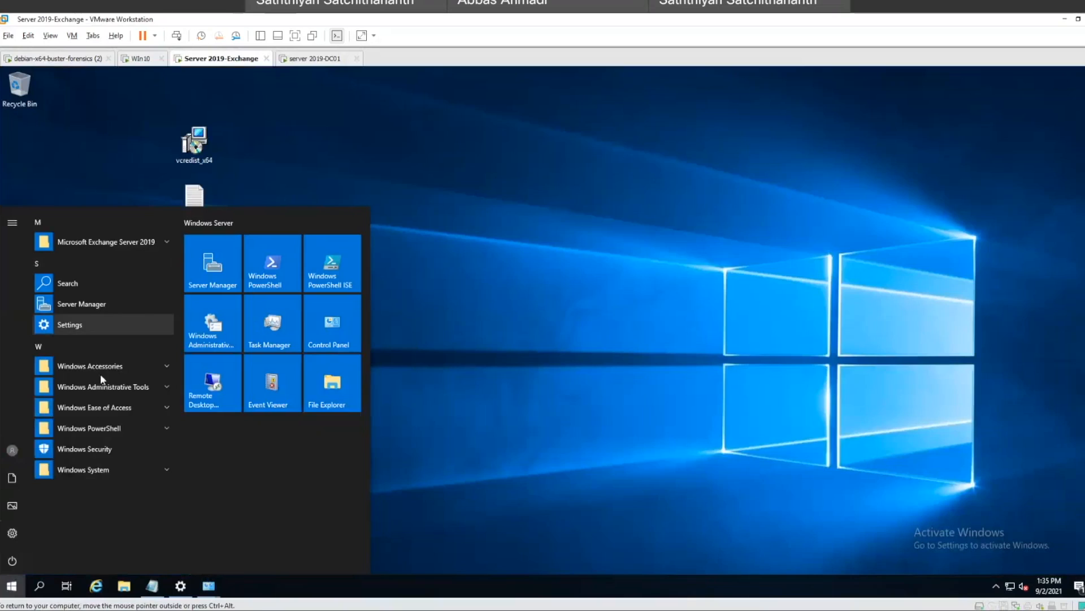
Step: Open the Exchange Administrative Center of Microsoft Exchange Server 2019 and highlight the page's "This site is not secure" heading
click(131, 390)
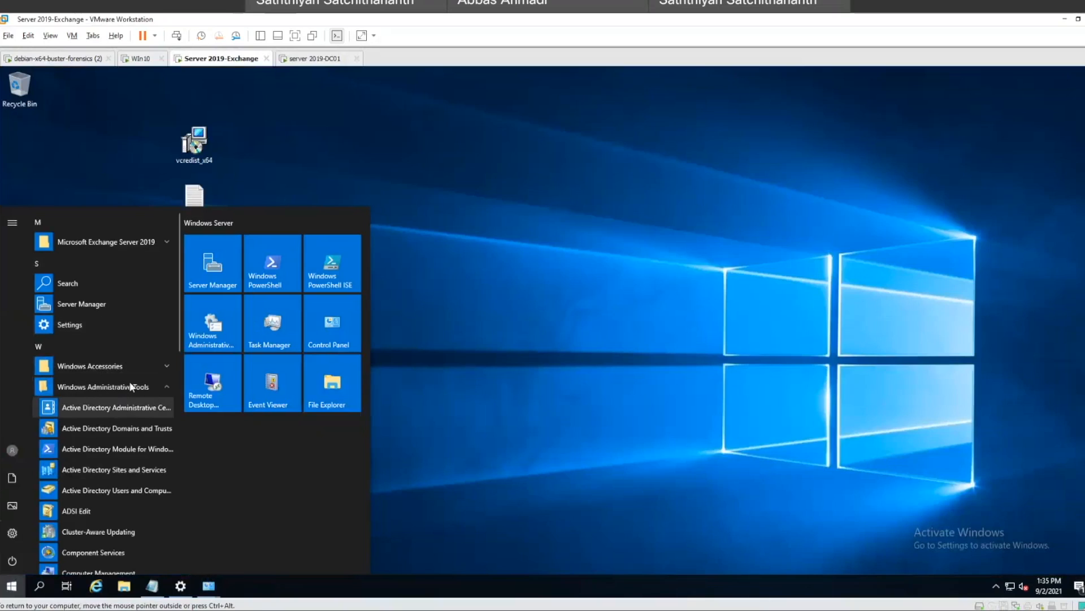
click(136, 386)
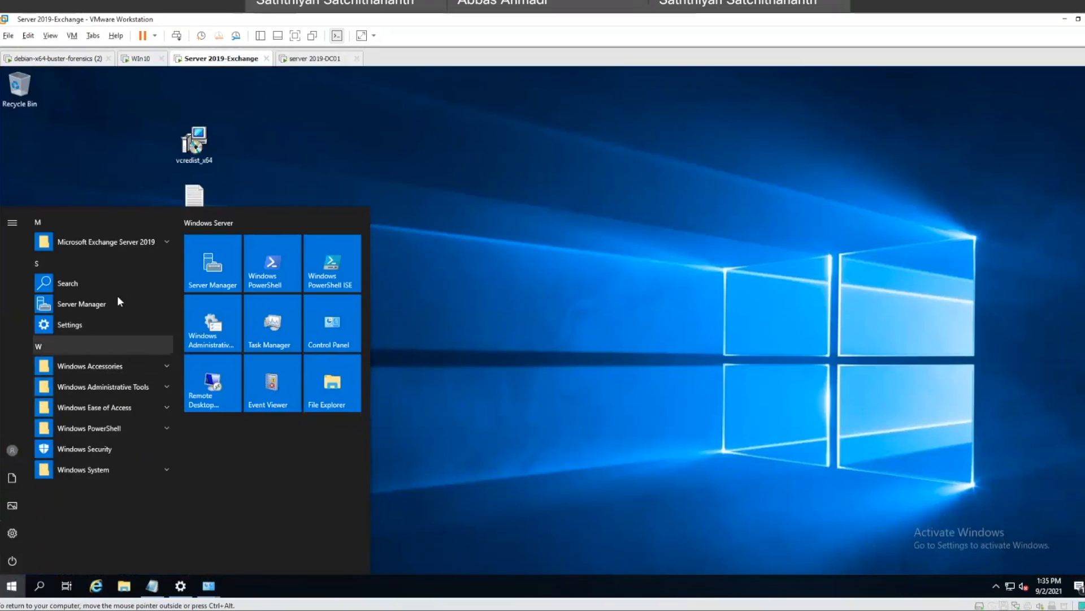
click(120, 248)
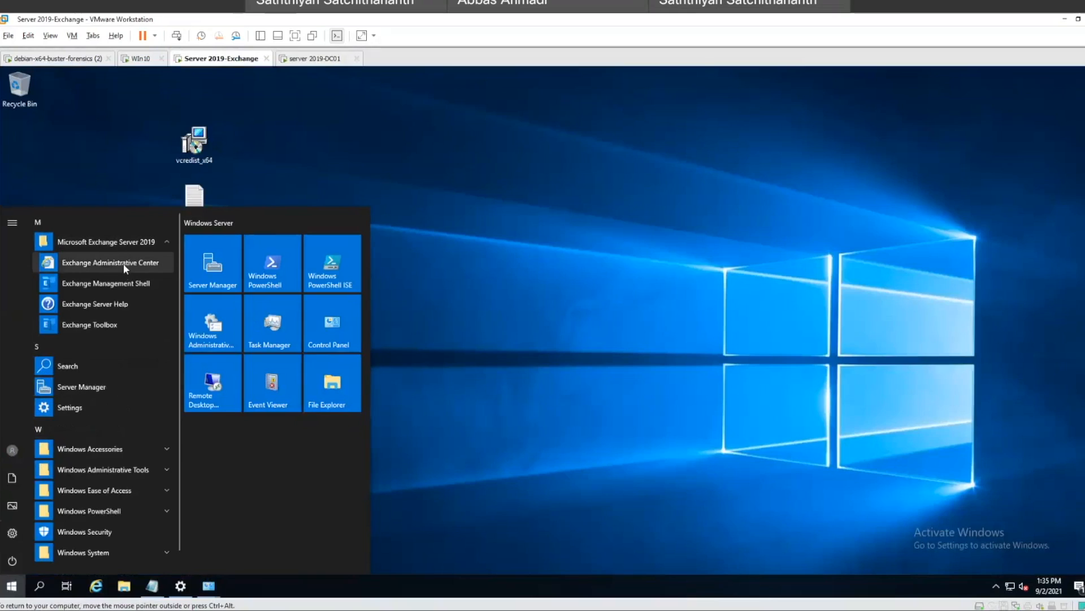
click(126, 262)
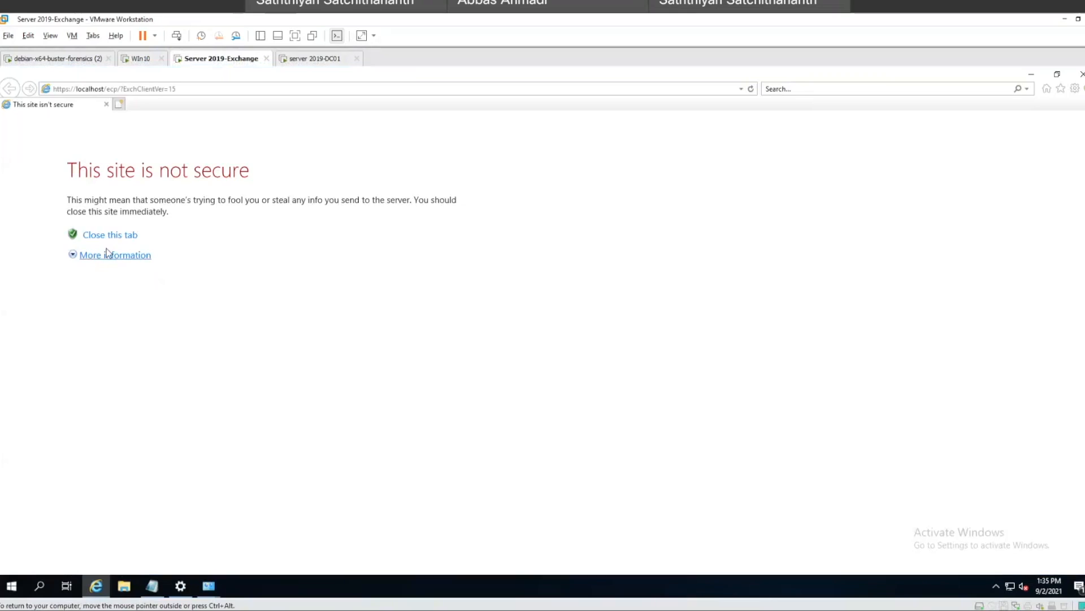
drag(71, 163, 243, 184)
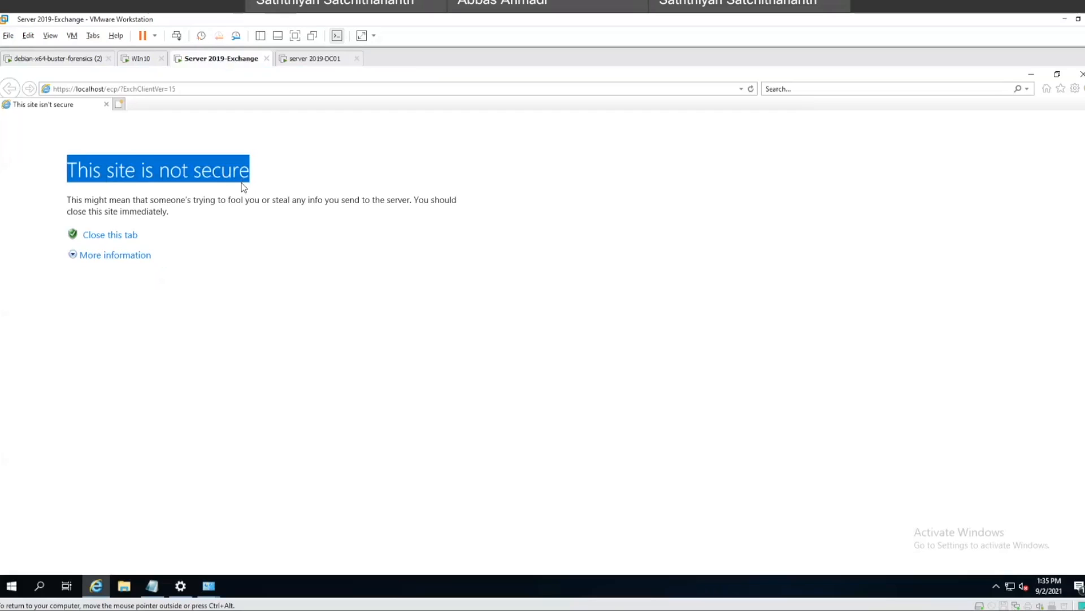
Step: Expand the details of the site security warning and examine the certificate hostname explanation against the page's address
click(84, 256)
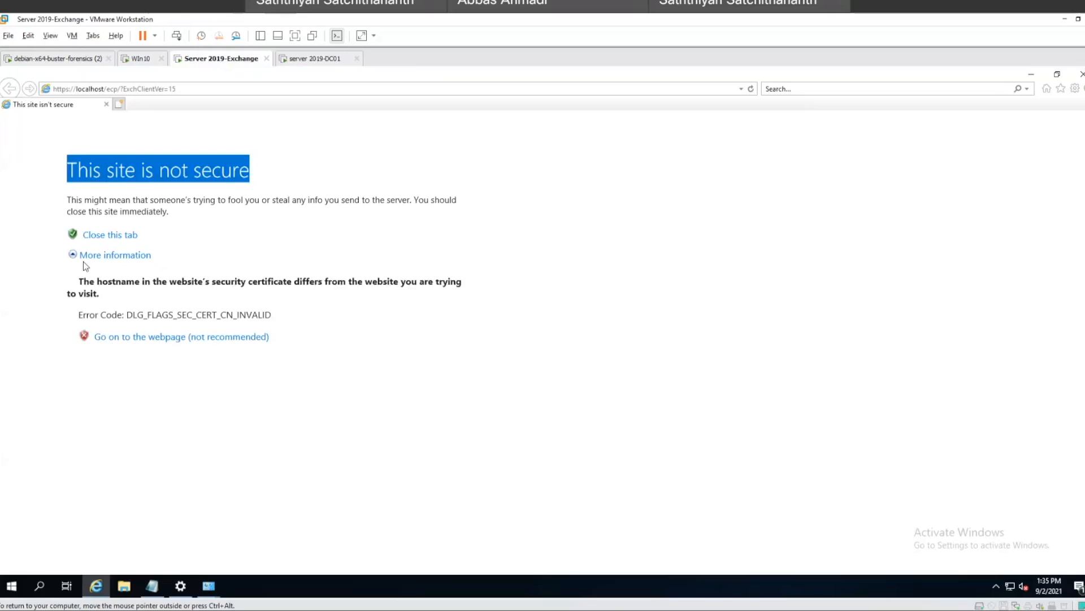
drag(76, 281, 383, 287)
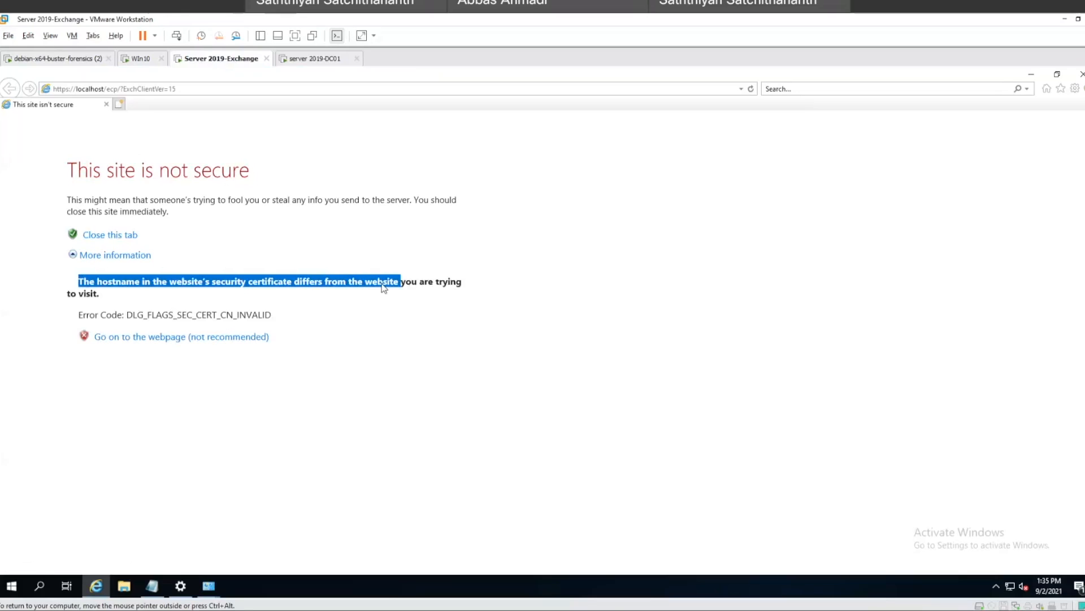
click(213, 285)
drag(98, 282, 462, 282)
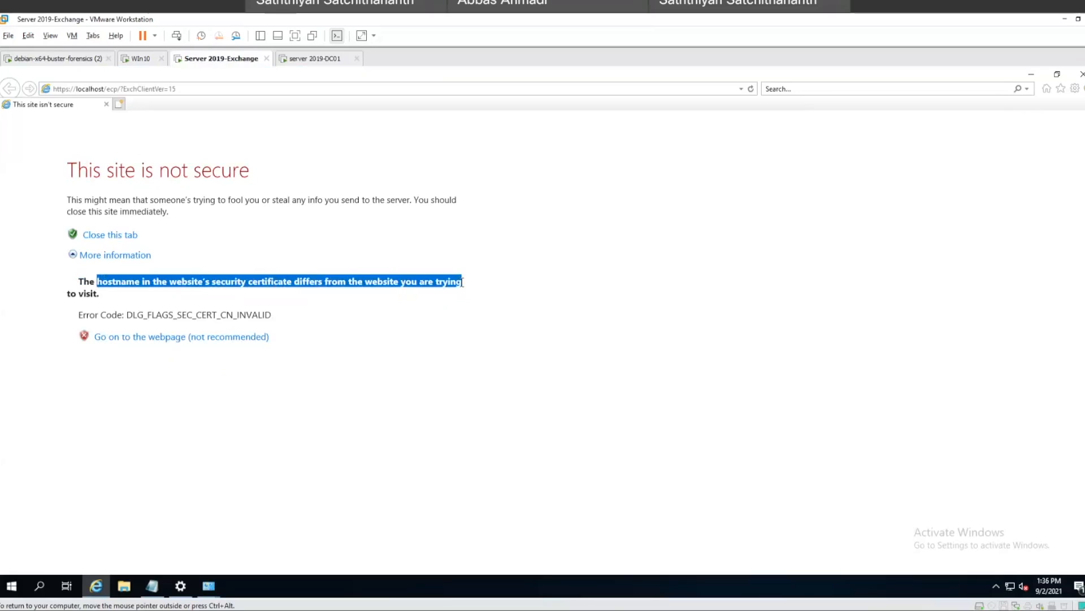
click(155, 90)
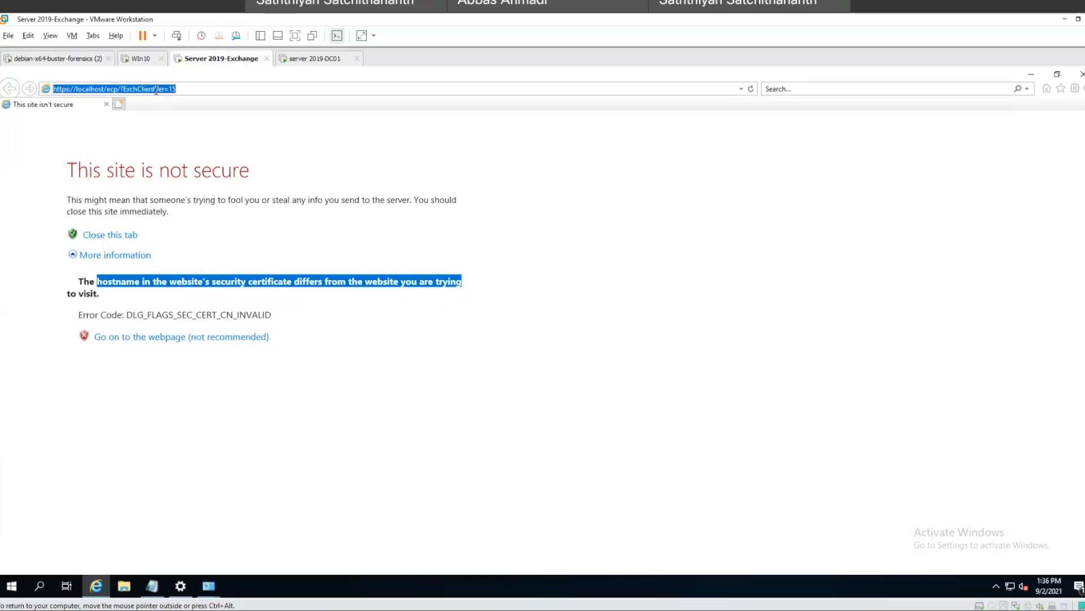
Step: Proceed past the certificate warning and sign in to the Exchange Admin Center with the saved faceitnet\administrator credentials
click(144, 339)
click(567, 289)
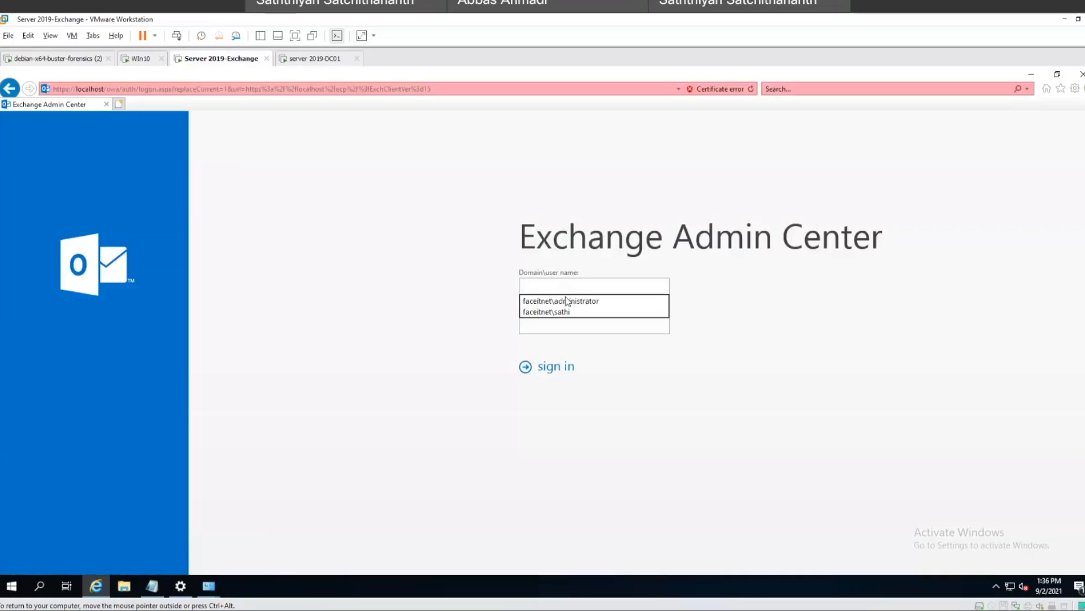
key(Return)
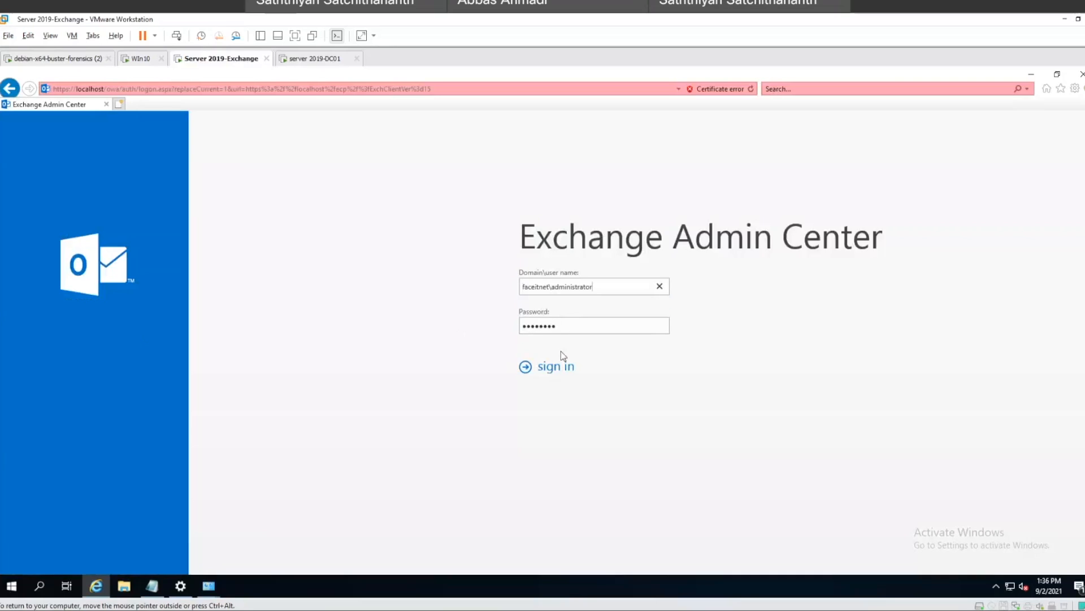
click(552, 369)
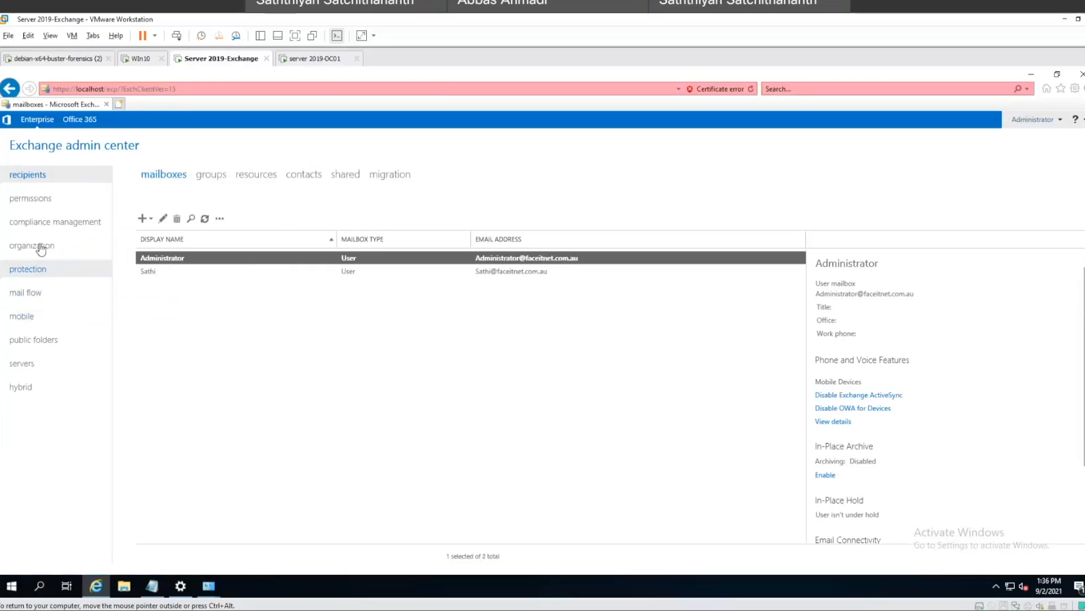
Step: Show the certificates installed on the Exchange server in the servers section of the admin center
click(32, 294)
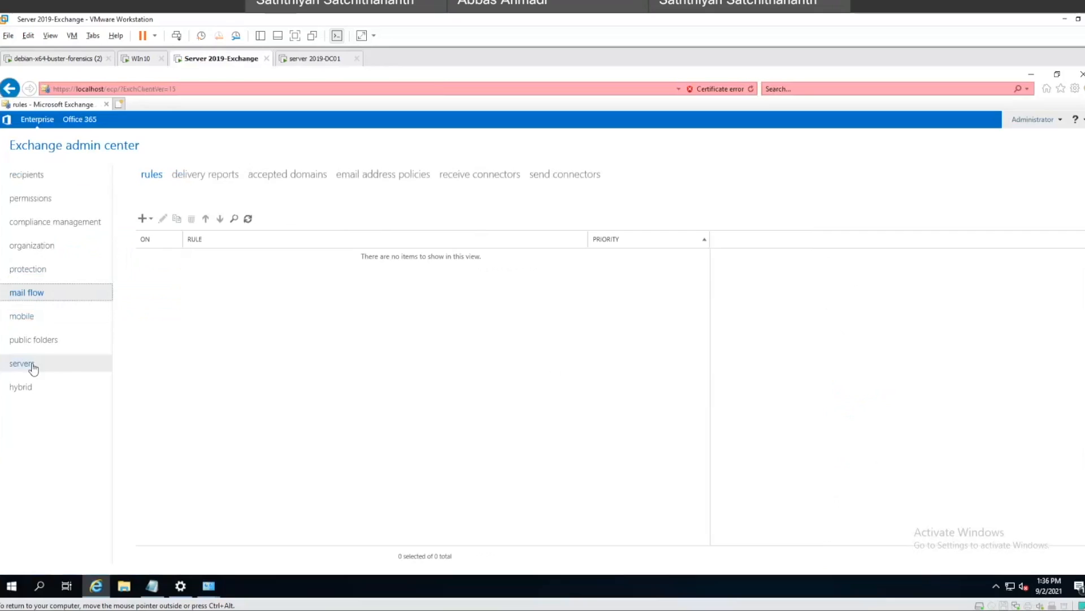
click(67, 359)
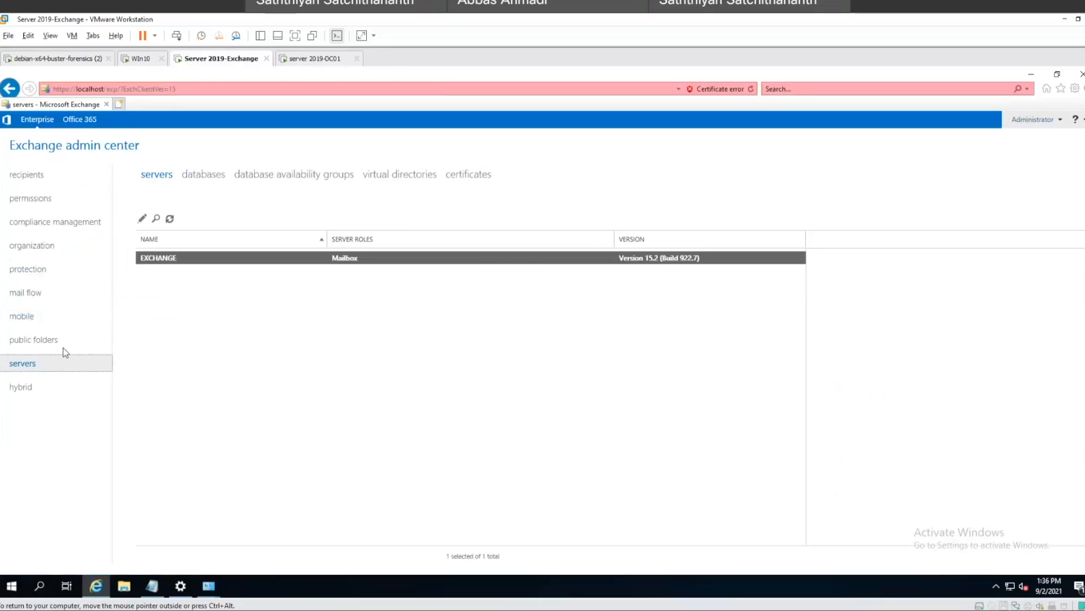
click(464, 176)
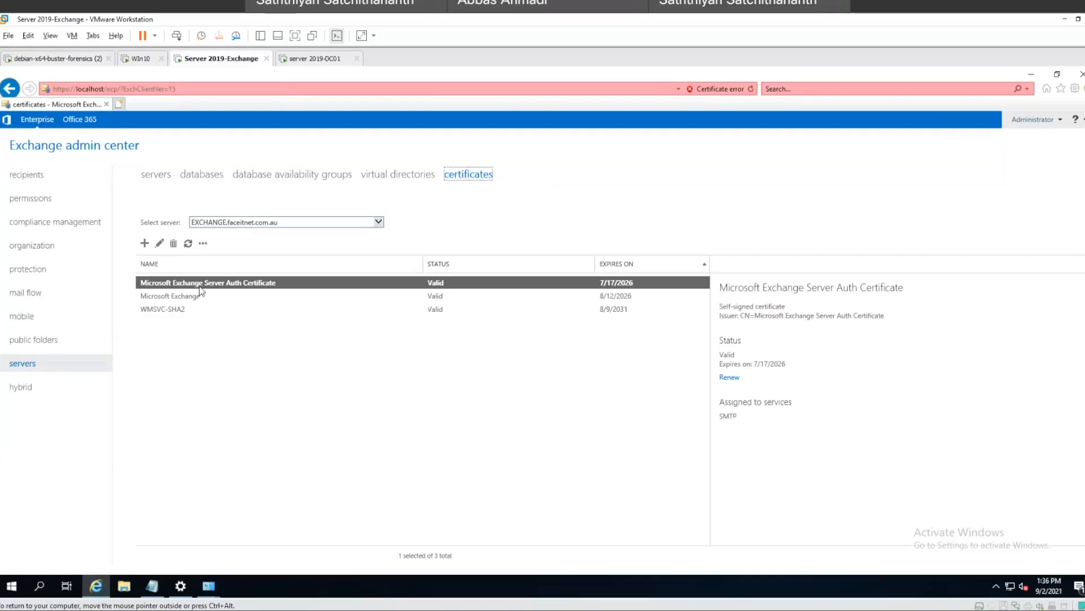
Step: Start a new Exchange certificate, choose to create a self-signed certificate, and continue to the friendly name page
click(144, 244)
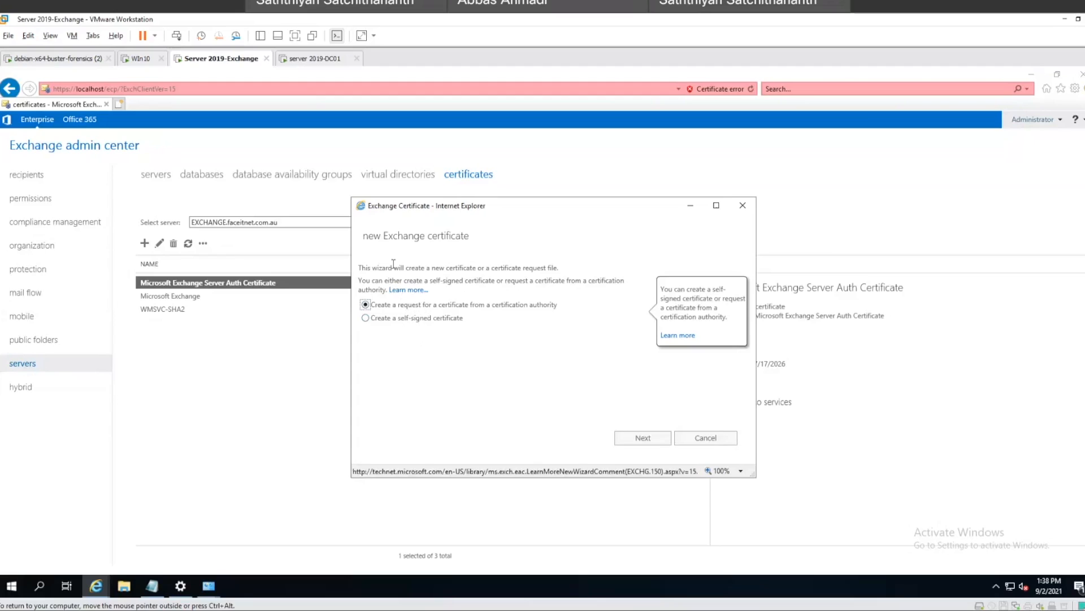
drag(403, 267, 502, 263)
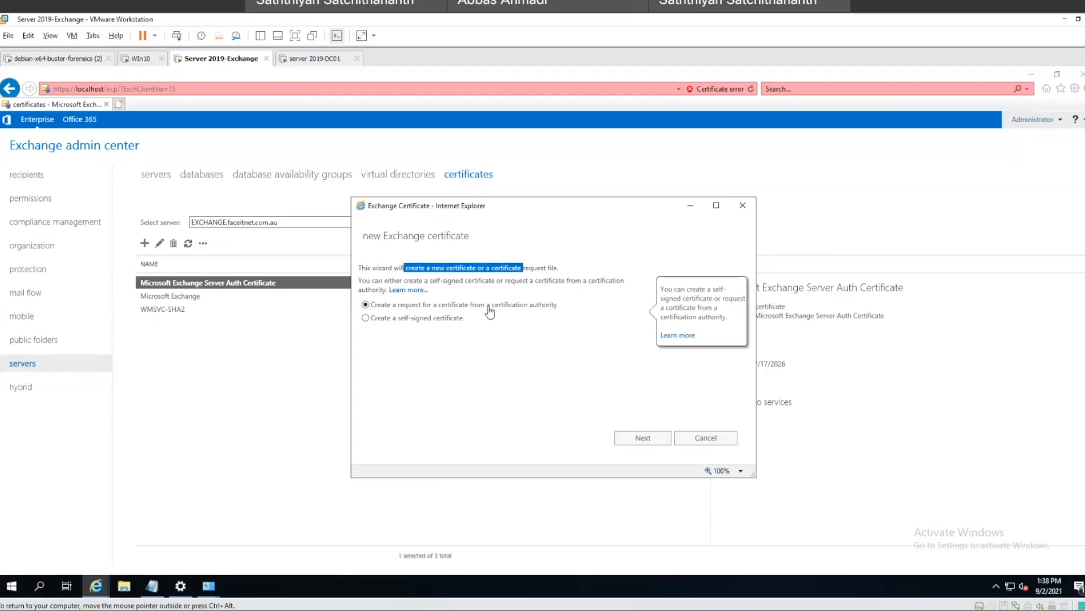
drag(492, 308, 556, 310)
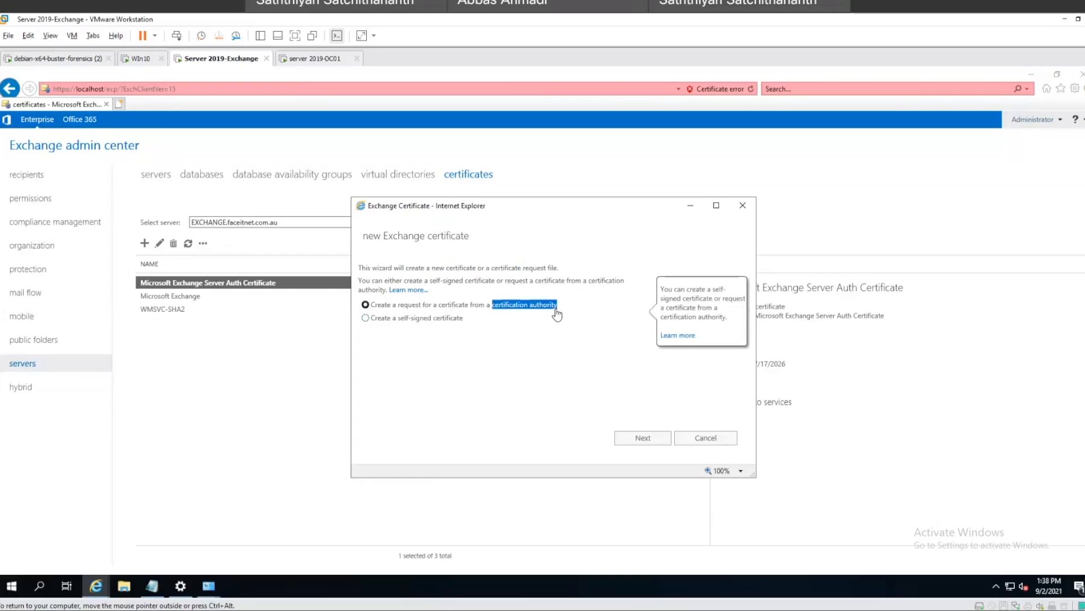
click(396, 317)
drag(397, 318, 463, 319)
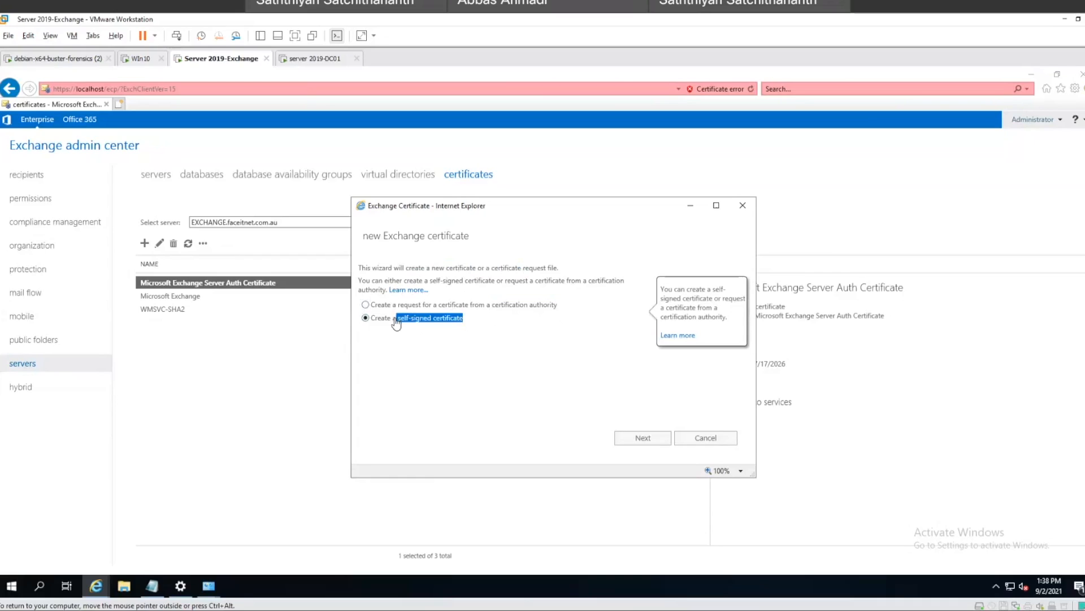
drag(371, 280, 624, 280)
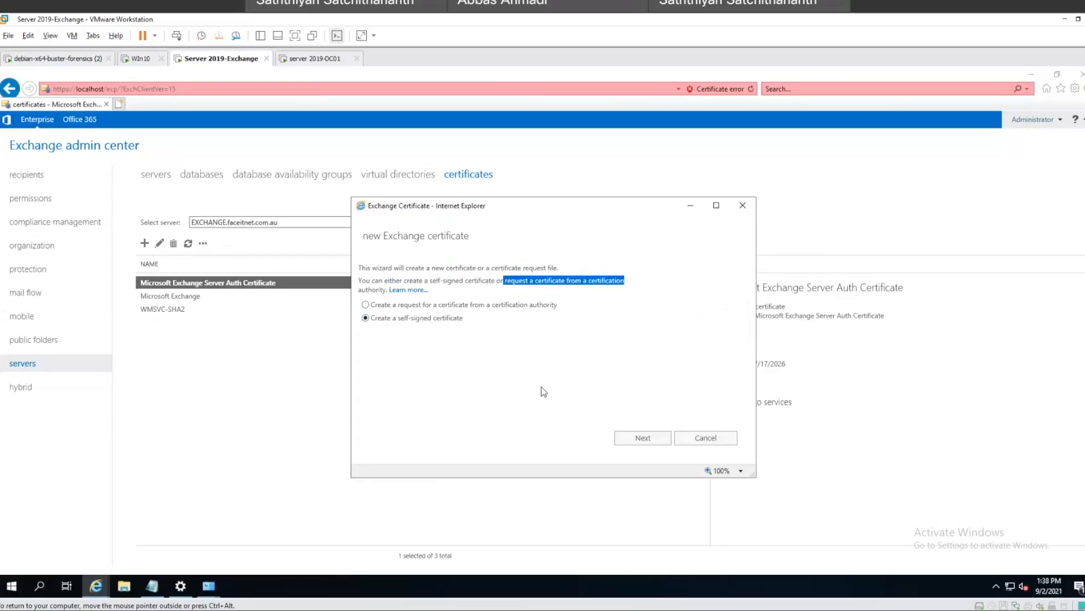
mouse_move(388, 326)
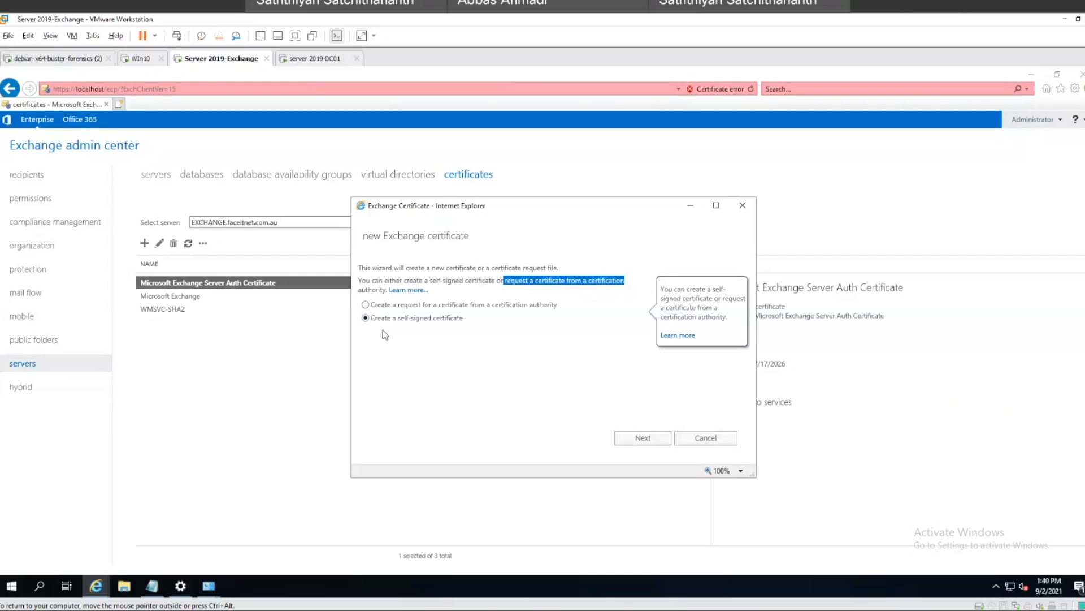
click(641, 441)
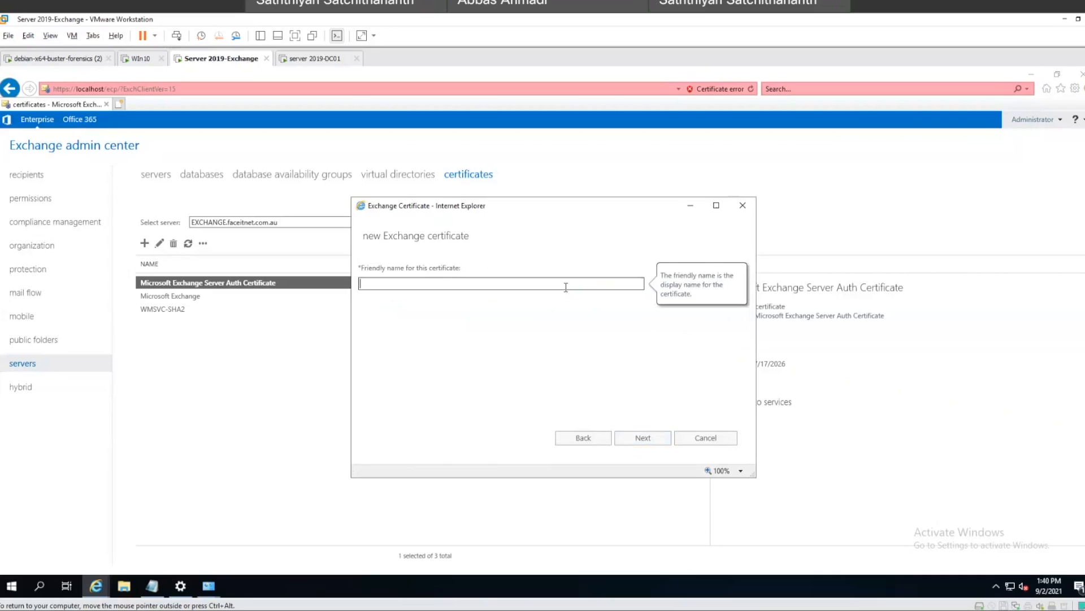
Step: Give the certificate the friendly name "faceitnet-selef-signed Certificate" and continue to the server selection page
text(aceitnet)
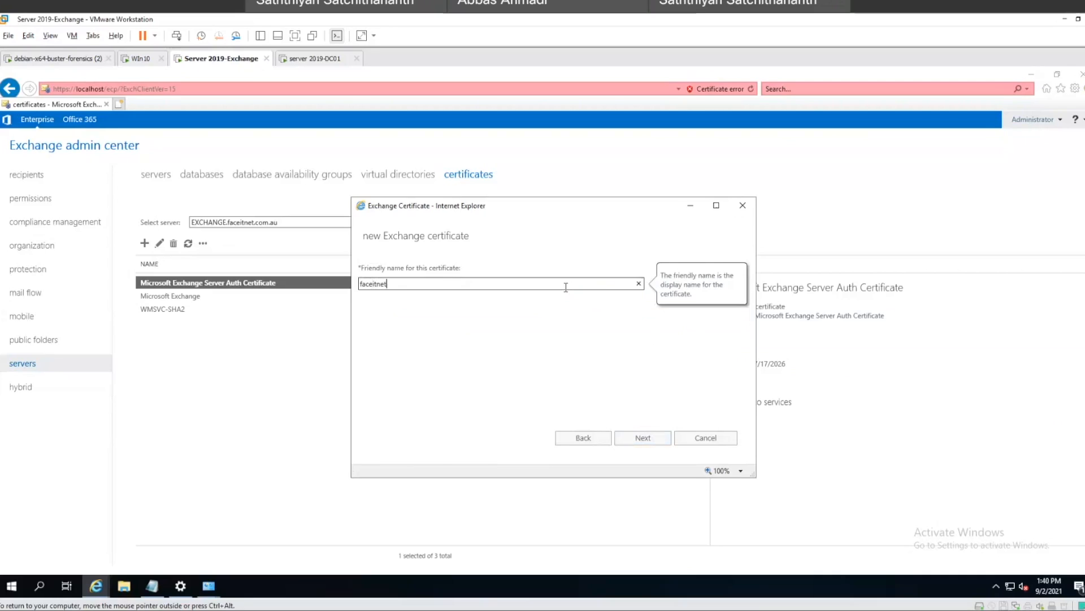
text(-selef-signed C)
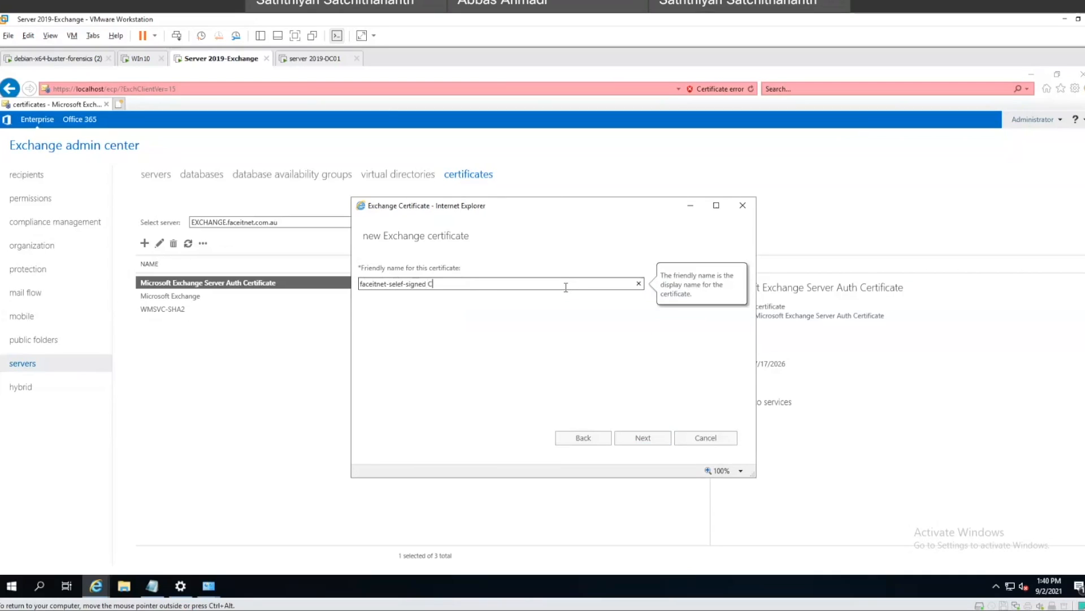
text(ertificate)
click(633, 440)
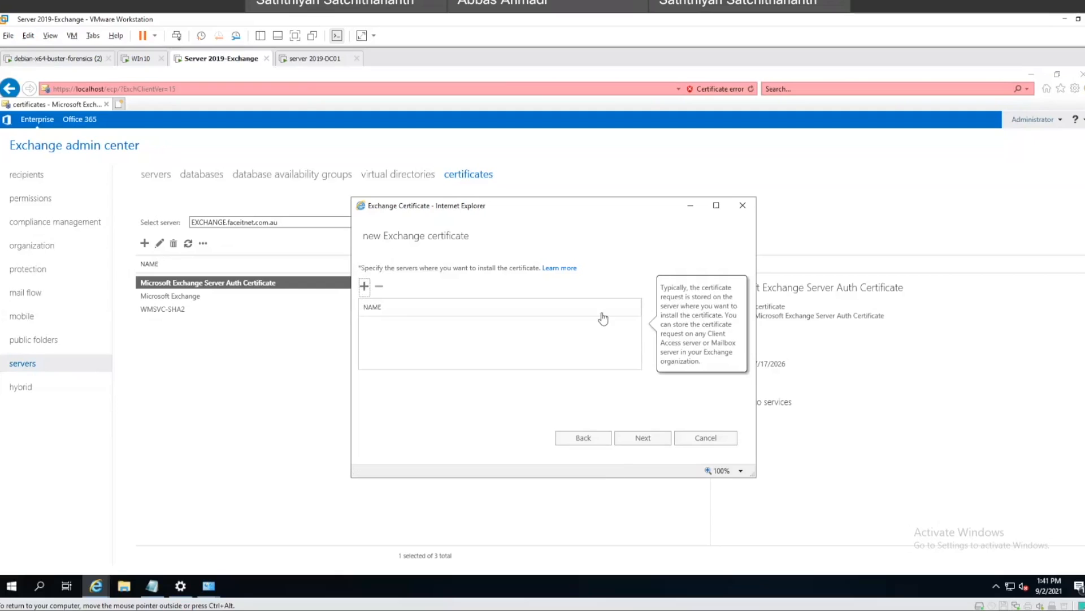
Step: Read the note on where certificate requests are stored and open the list of servers available for installing the certificate
drag(691, 296, 706, 363)
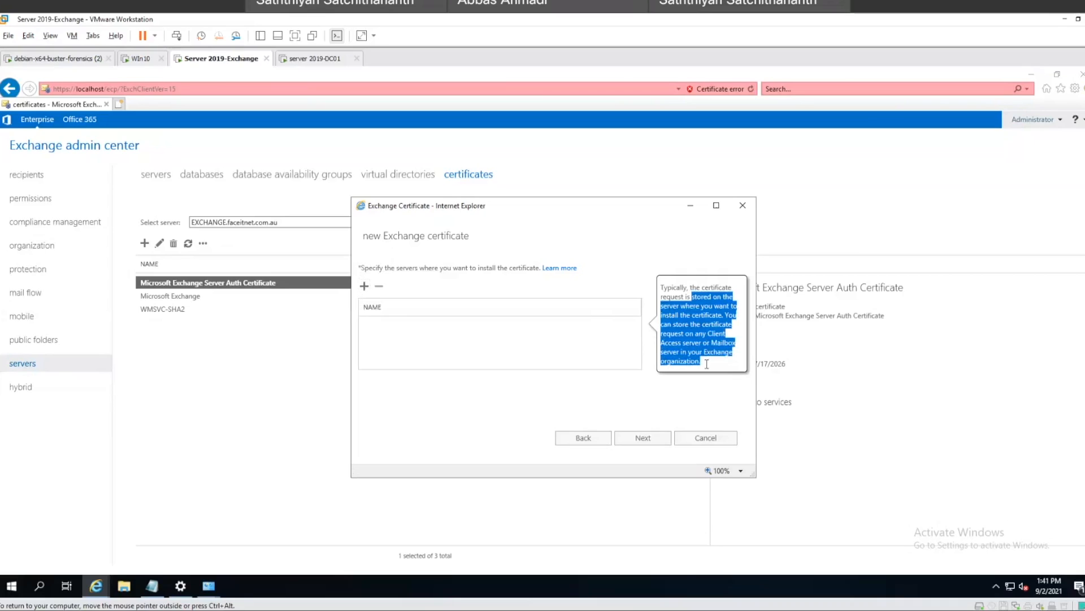
click(707, 366)
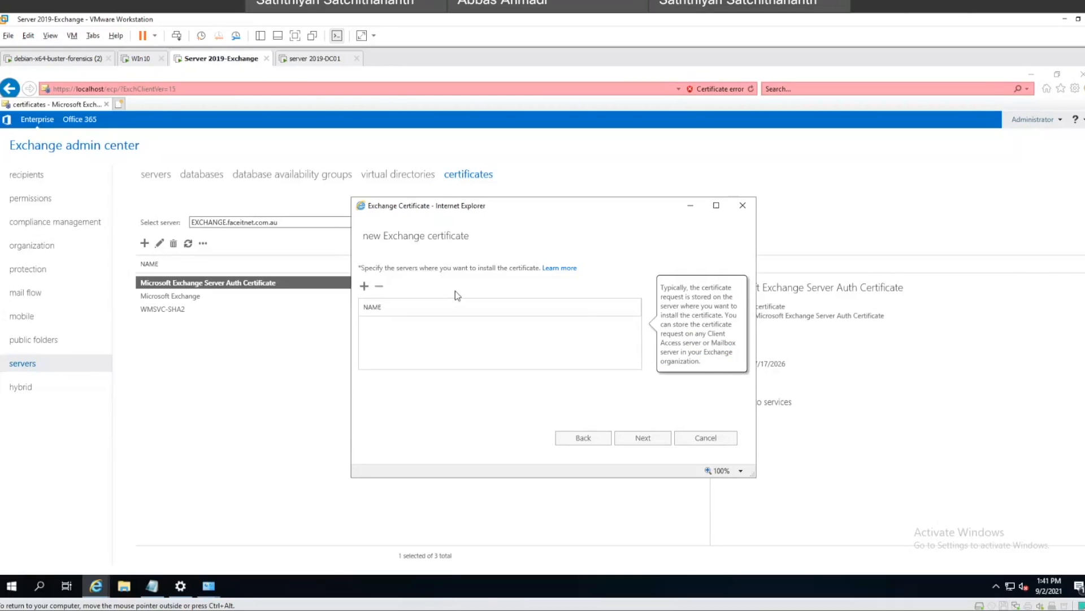
click(365, 287)
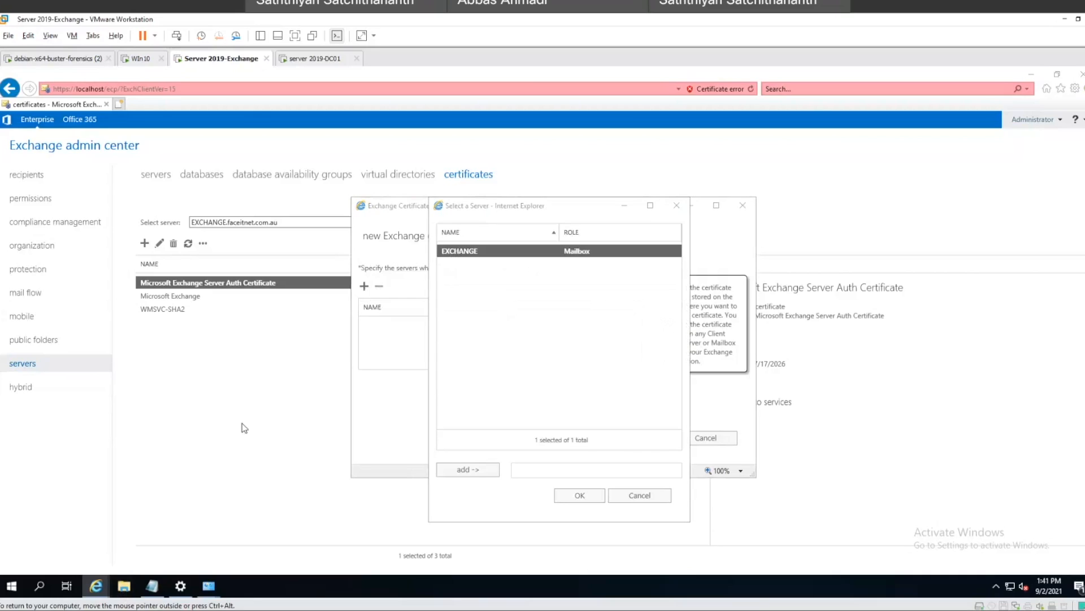
Step: Check the Exchange server's computer name in the Windows system properties, and close the System and File Explorer windows
click(124, 586)
right_click(82, 327)
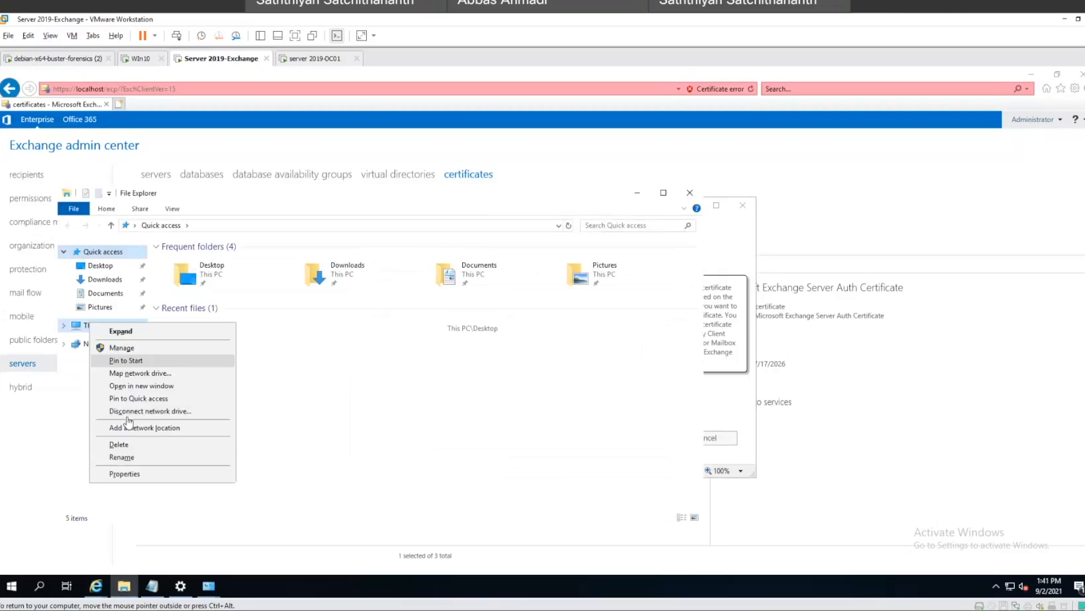
click(133, 480)
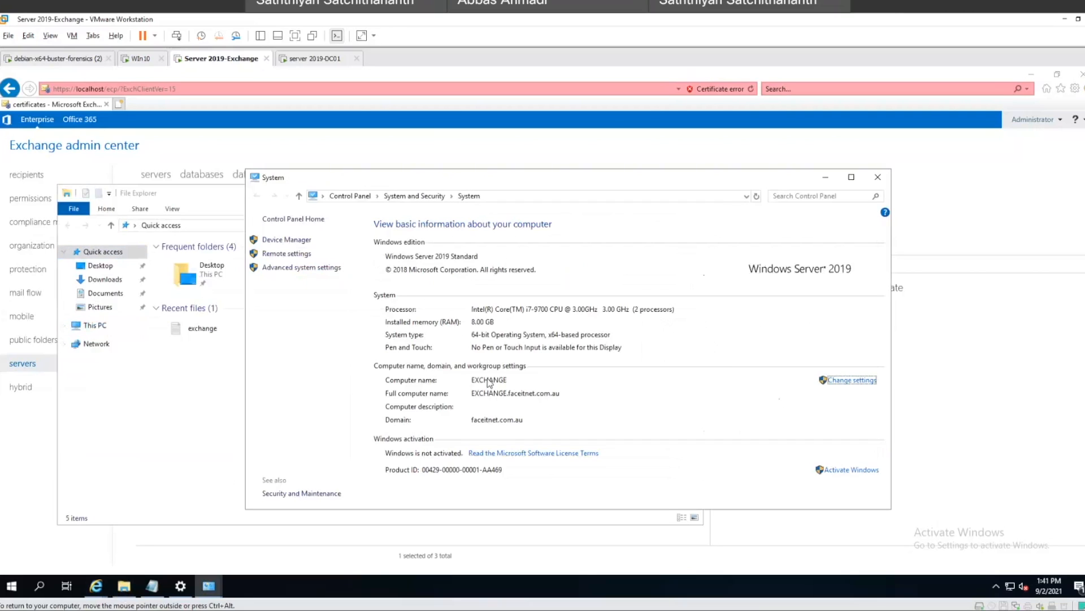
click(878, 177)
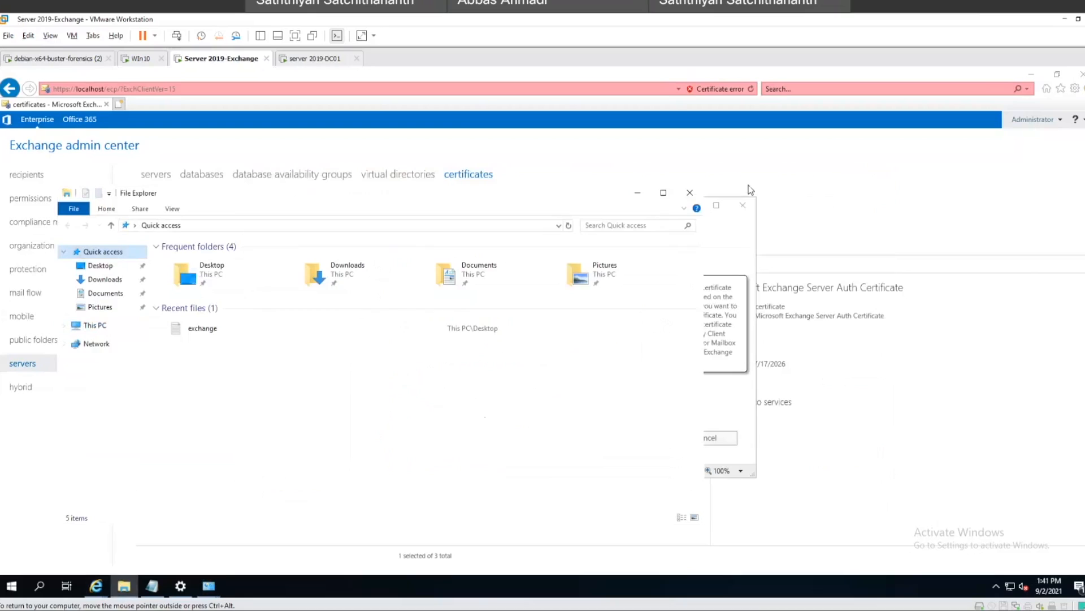
click(691, 193)
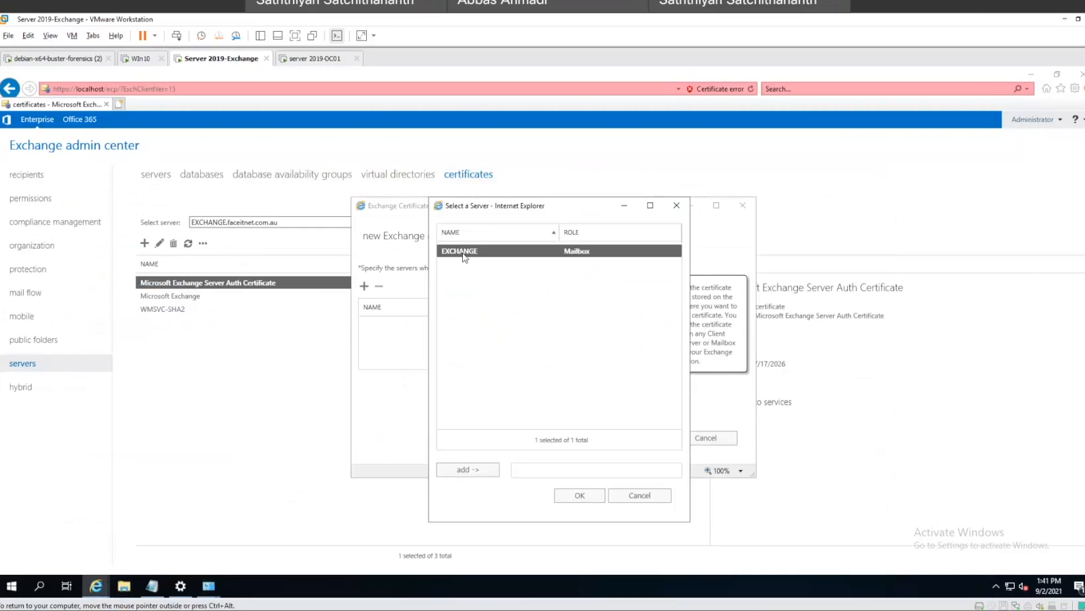
Step: Add the EXCHANGE mailbox server as the certificate's installation target and continue to the domain settings
click(571, 496)
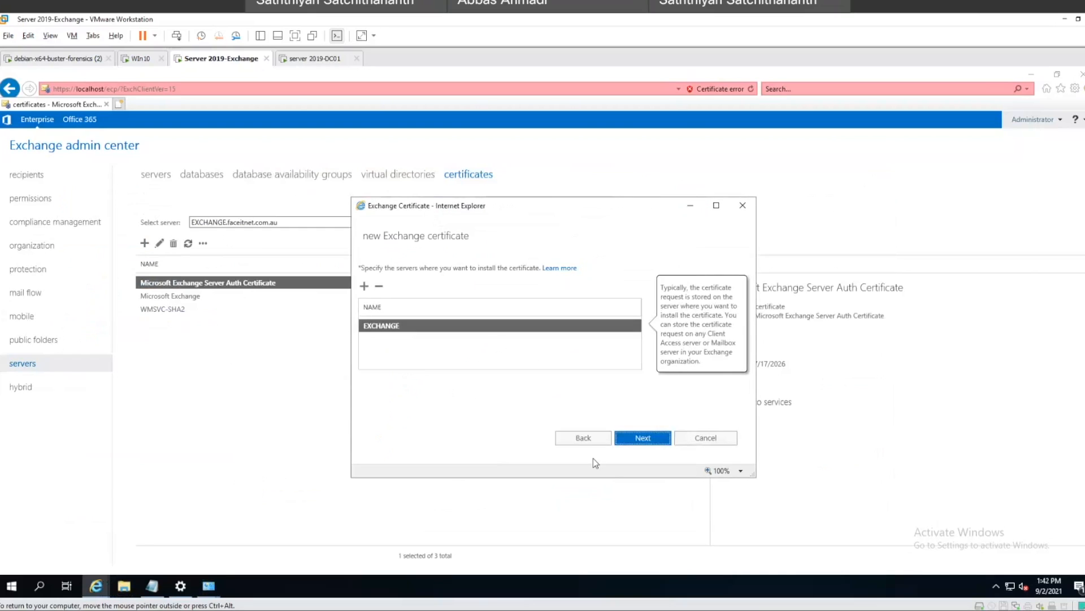
click(628, 439)
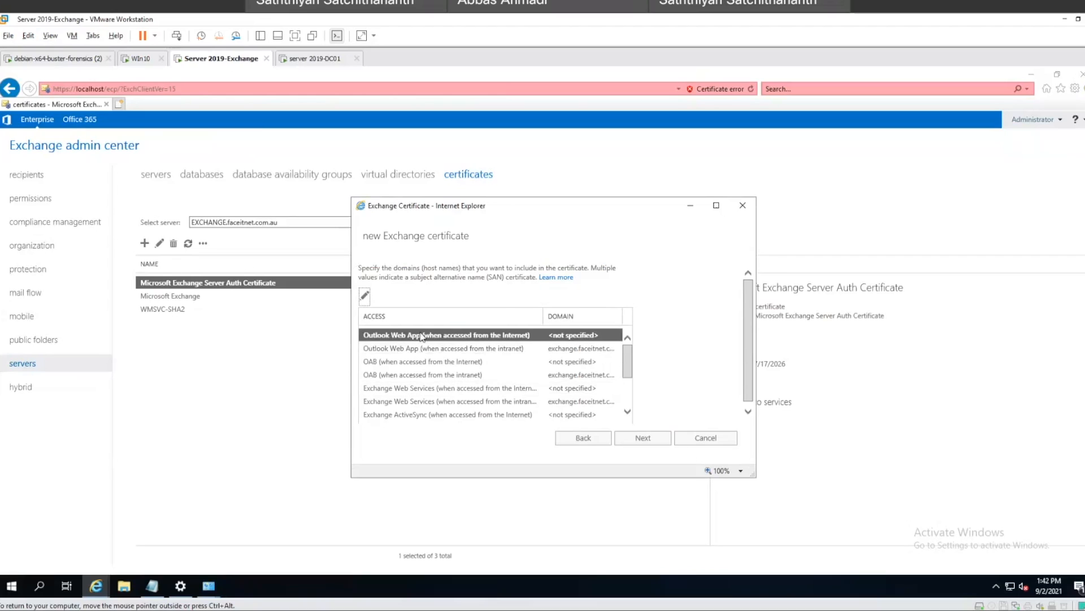
Step: Review the listed access domains and set the Outlook Web App domain for Internet access to mail.faceitnet.com.au
click(569, 349)
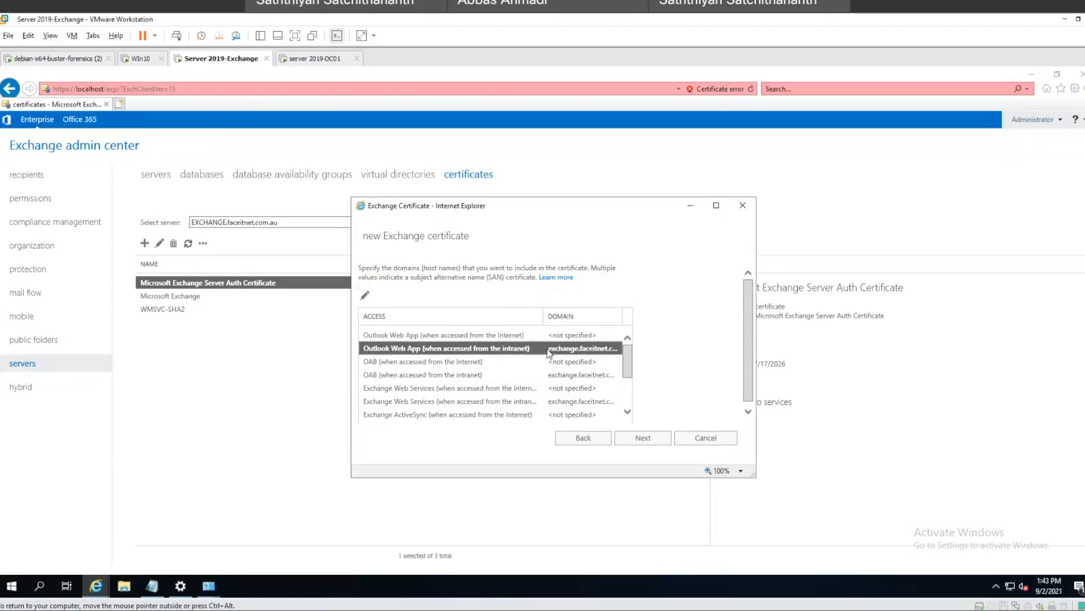
drag(626, 355, 626, 370)
click(585, 356)
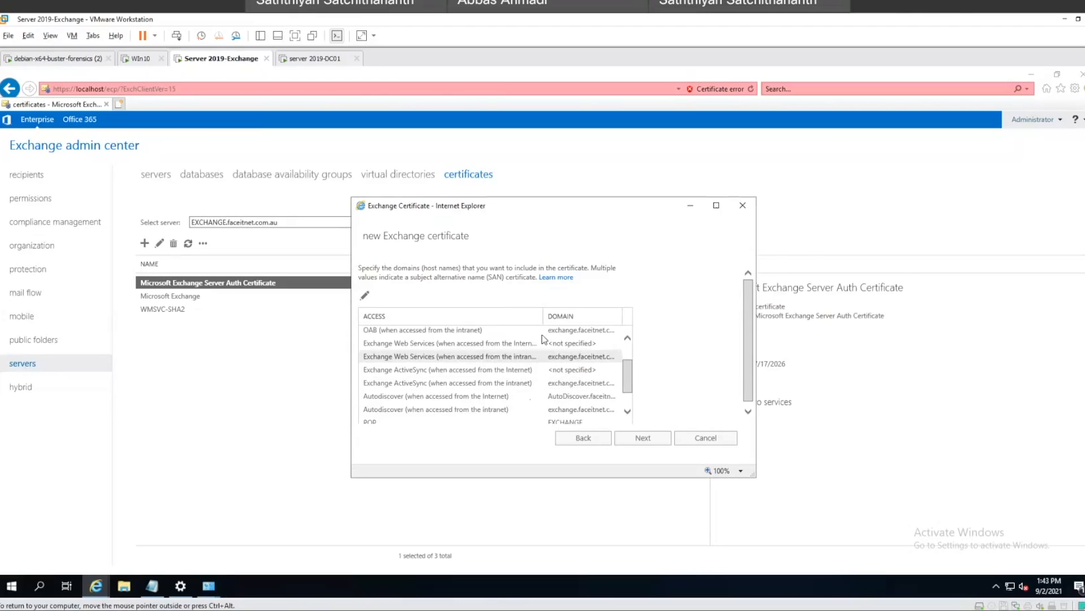
scroll(543, 339, up, 1)
click(450, 334)
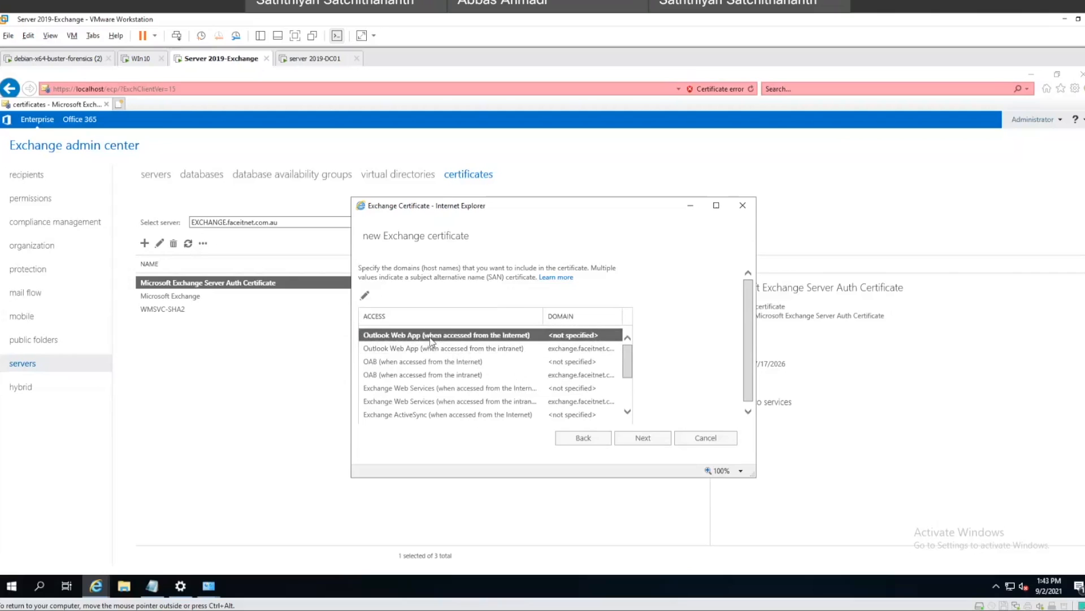
click(365, 296)
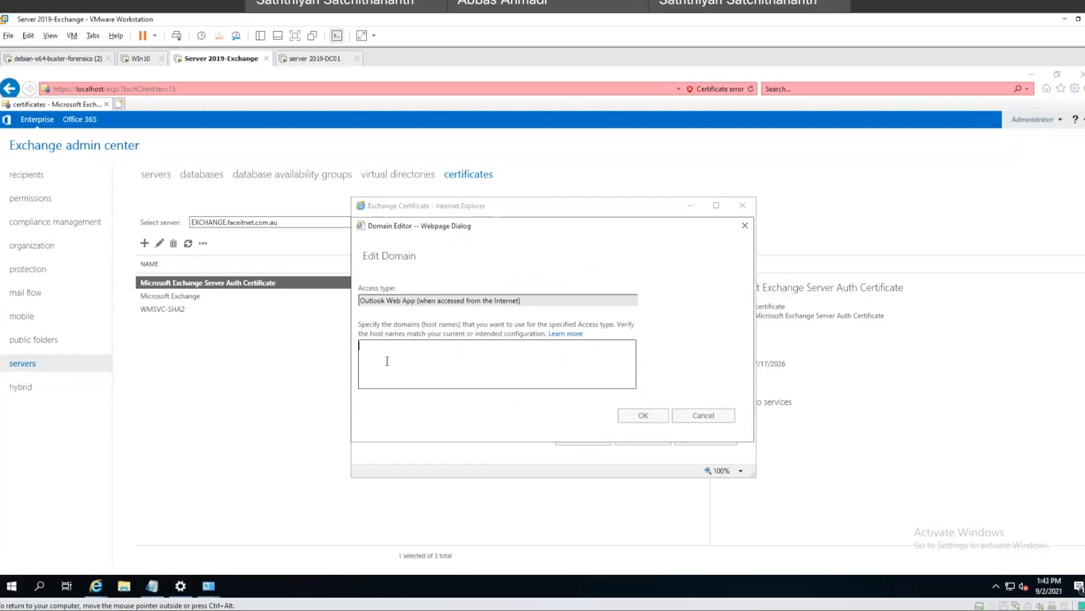
text(mail.)
text(fceit)
key(BackSpace)
key(BackSpace)
key(BackSpace)
text(aceitnet.com.au)
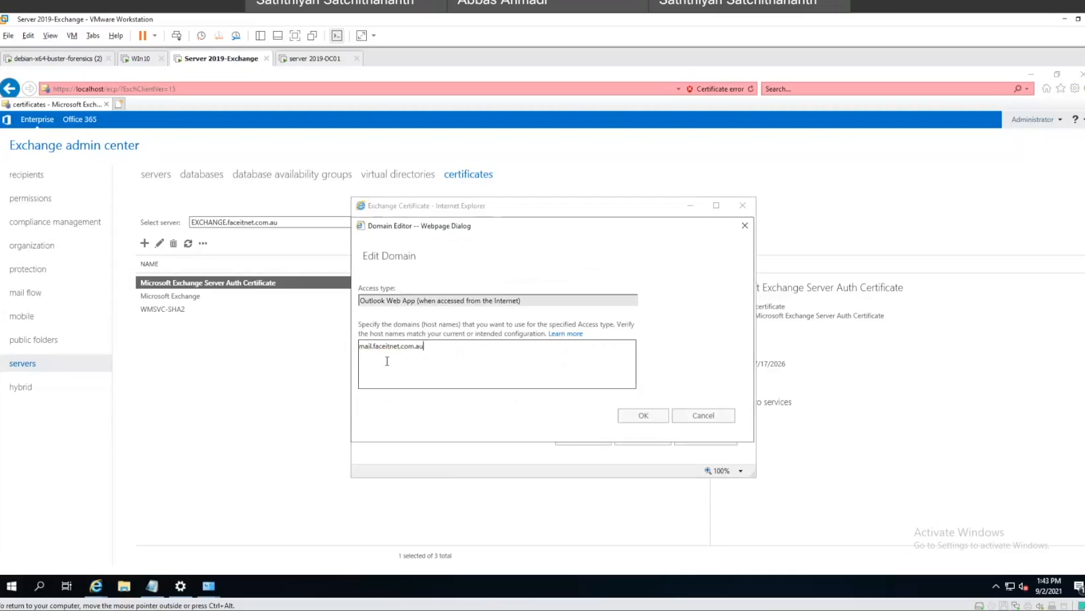
click(627, 416)
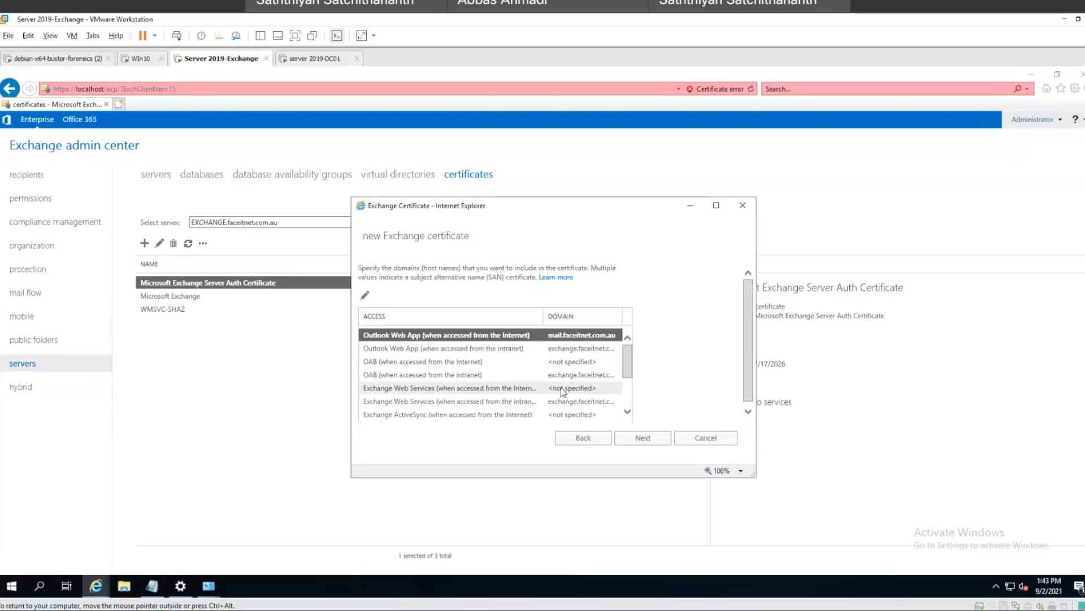
Step: Set the Outlook Anywhere access domains to exchange.faceitnet.com.au and mail.faceitnet.com.au
scroll(561, 388, down, 1)
scroll(563, 392, down, 1)
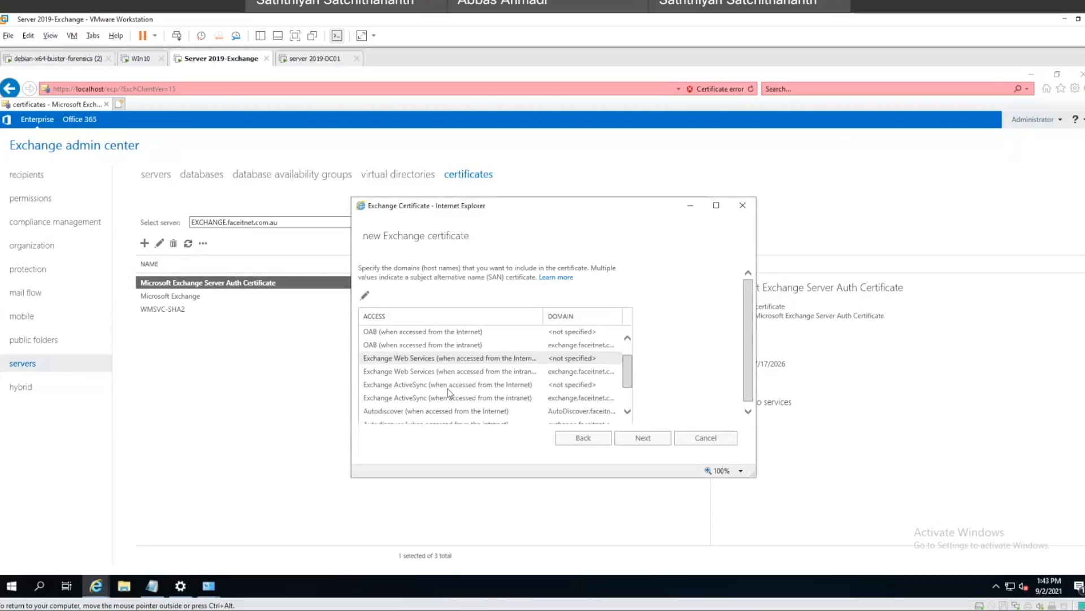
scroll(435, 406, down, 1)
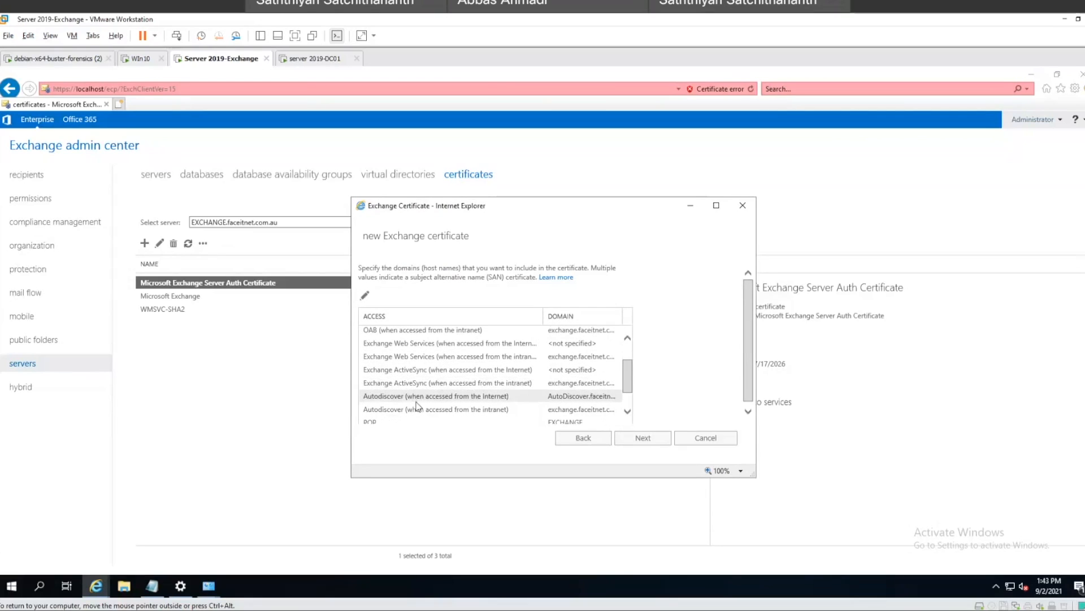
scroll(410, 399, down, 2)
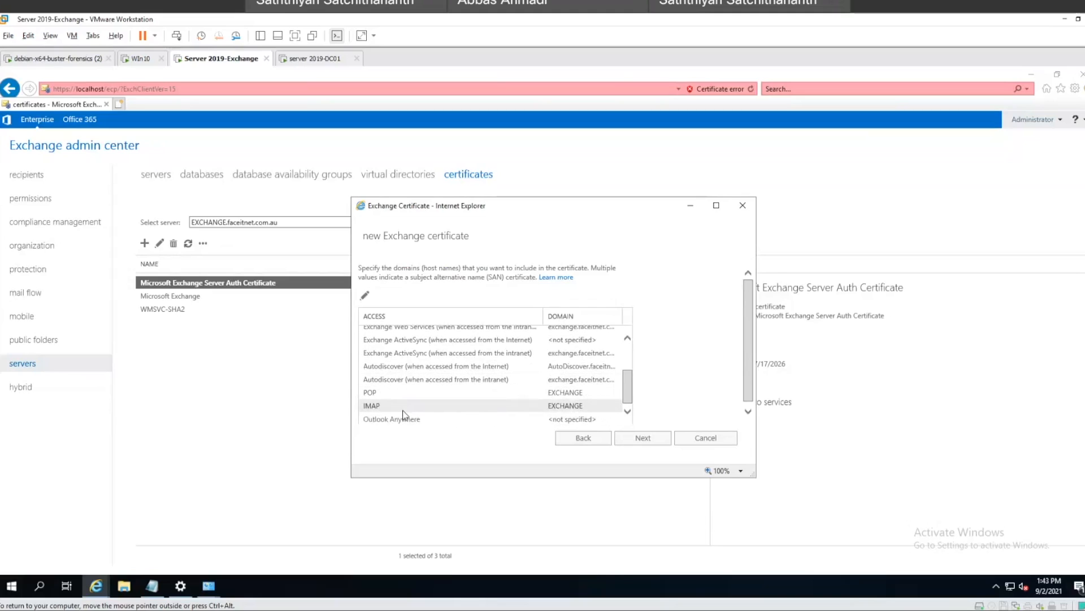
click(403, 420)
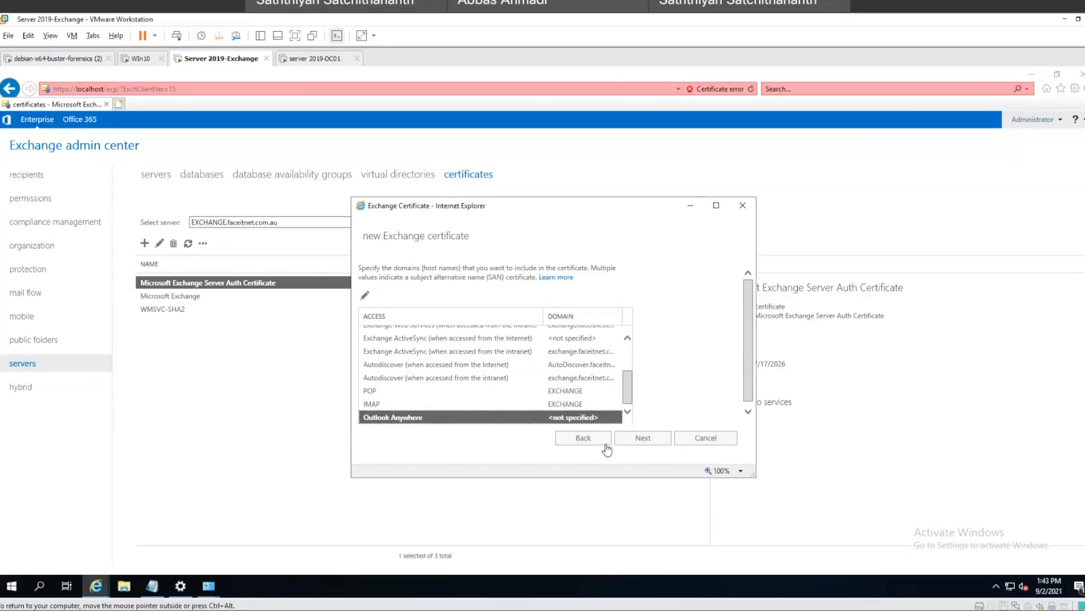
click(365, 296)
text(exchange)
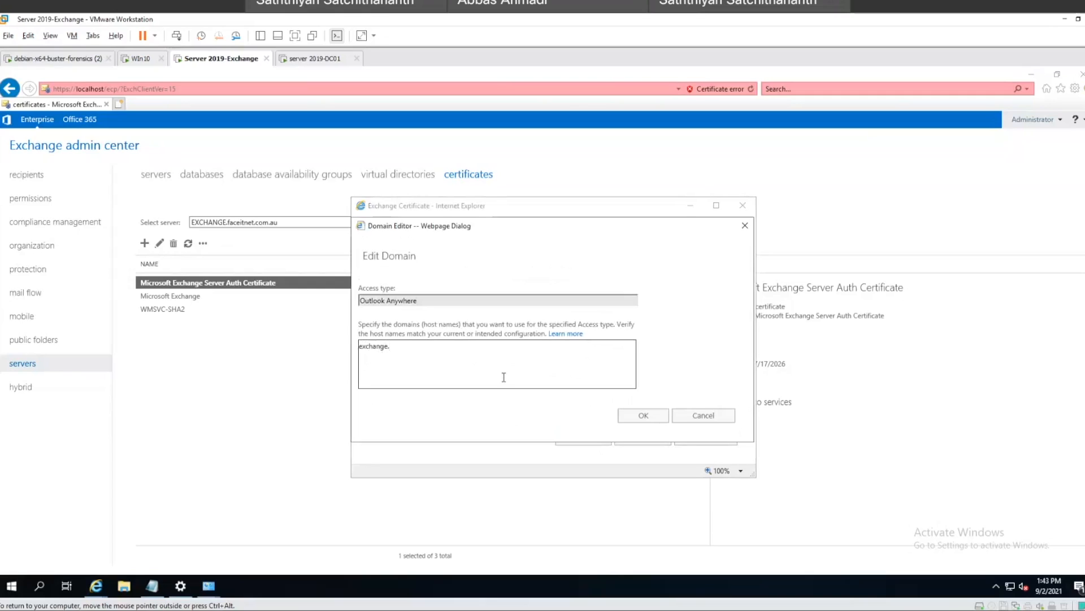
text(.faceitnet.com.au mail.exchange.)
key(BackSpace)
key(BackSpace)
key(BackSpace)
key(BackSpace)
key(BackSpace)
key(BackSpace)
key(BackSpace)
text(faceitnet.com.au)
click(626, 417)
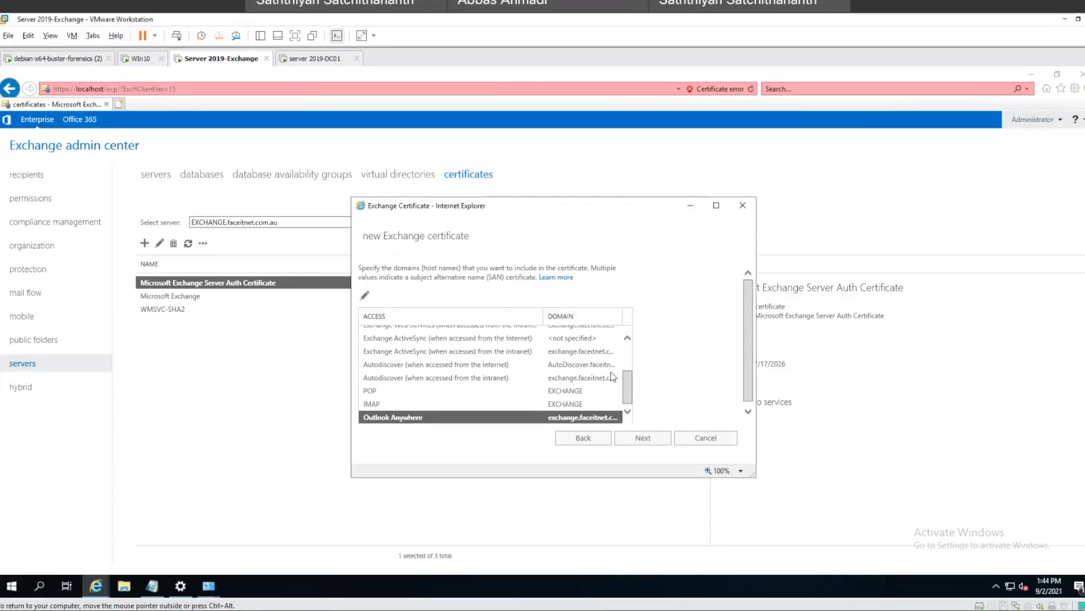
Step: Review the access domains and the resulting list of domains included in the certificate, leaving the new-domain dialog without adding anything
drag(627, 375, 629, 401)
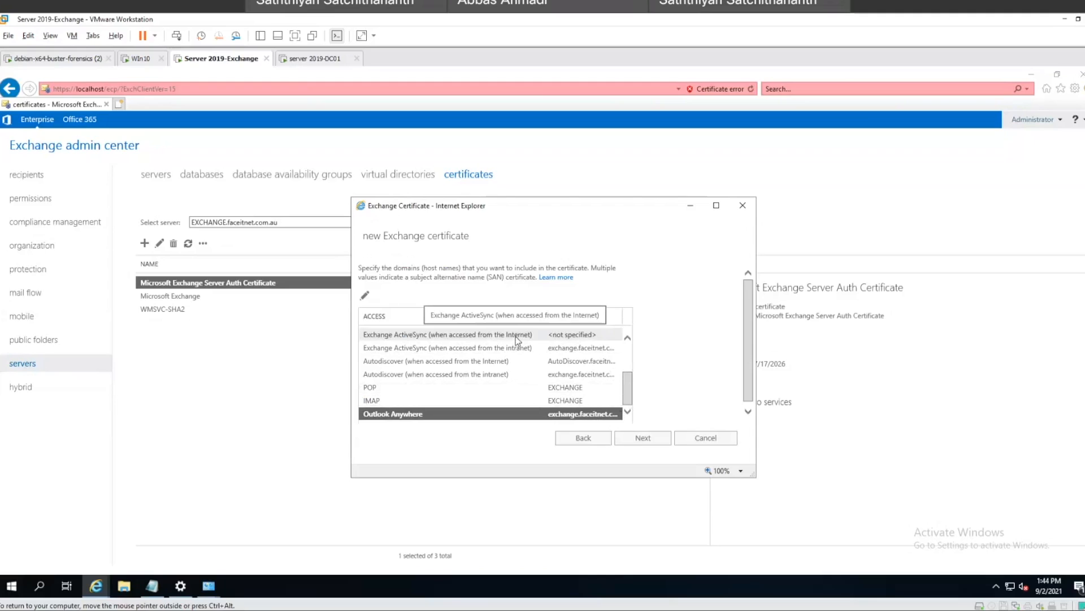
click(642, 444)
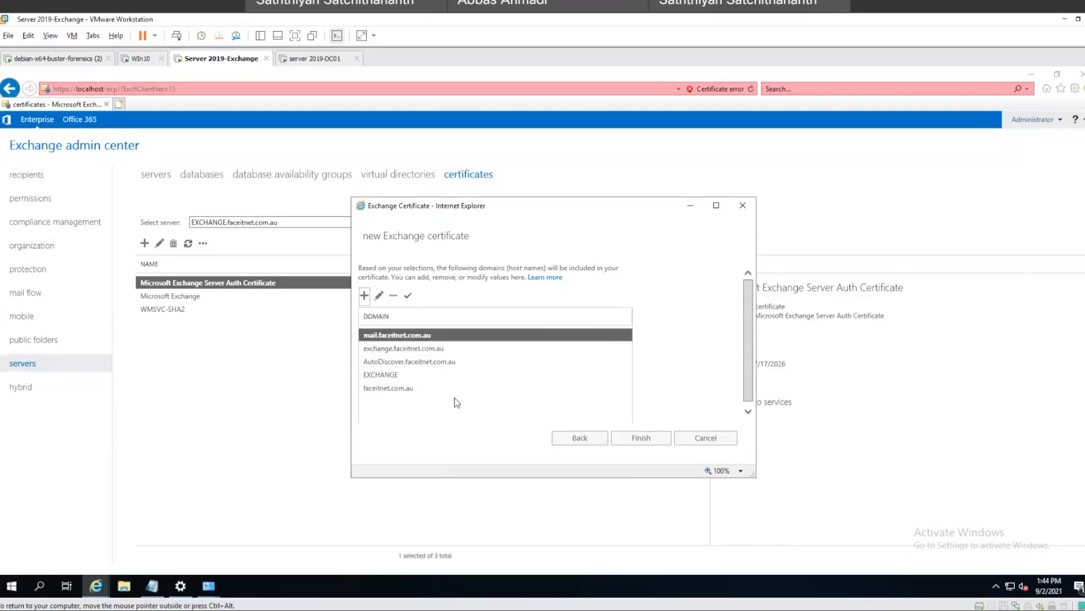
click(364, 295)
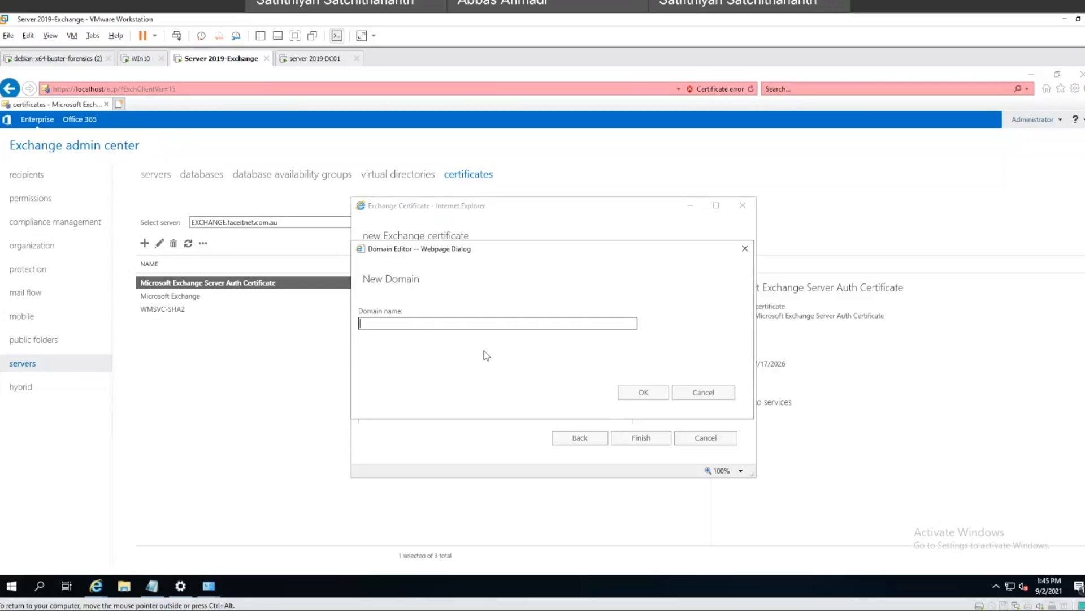
click(703, 392)
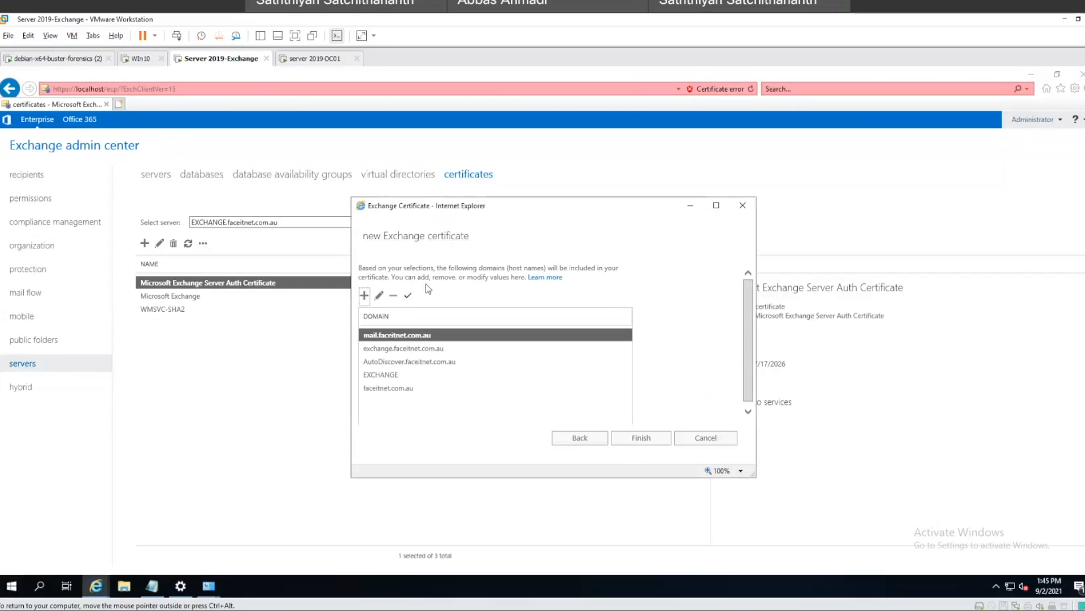
drag(359, 277, 499, 273)
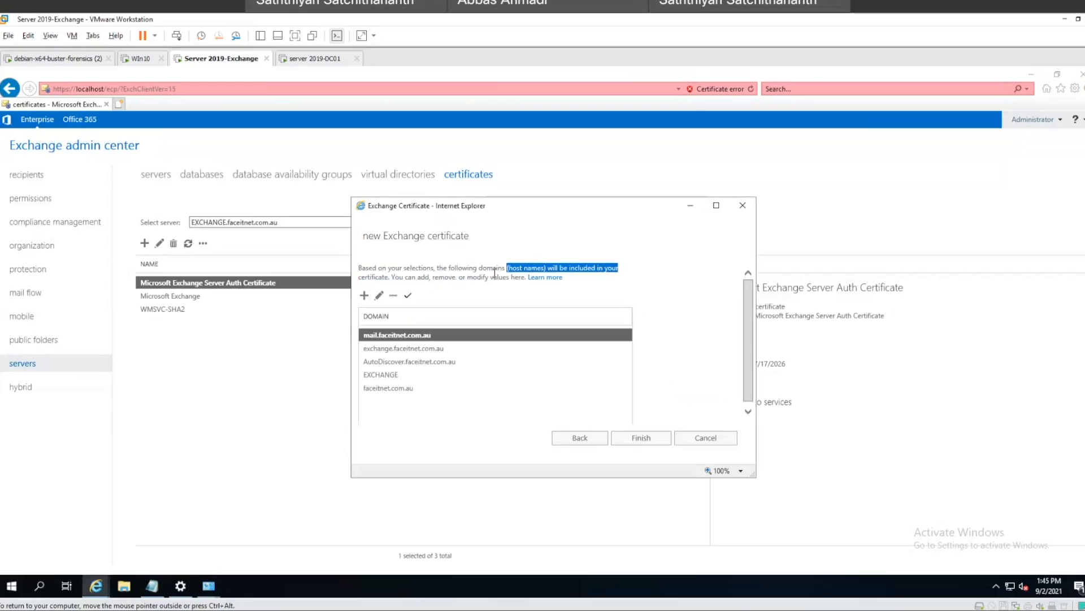
click(488, 278)
Step: Return to the access domains, add localhost to the Outlook Anywhere host names, and continue to the certificate's domain list
click(577, 439)
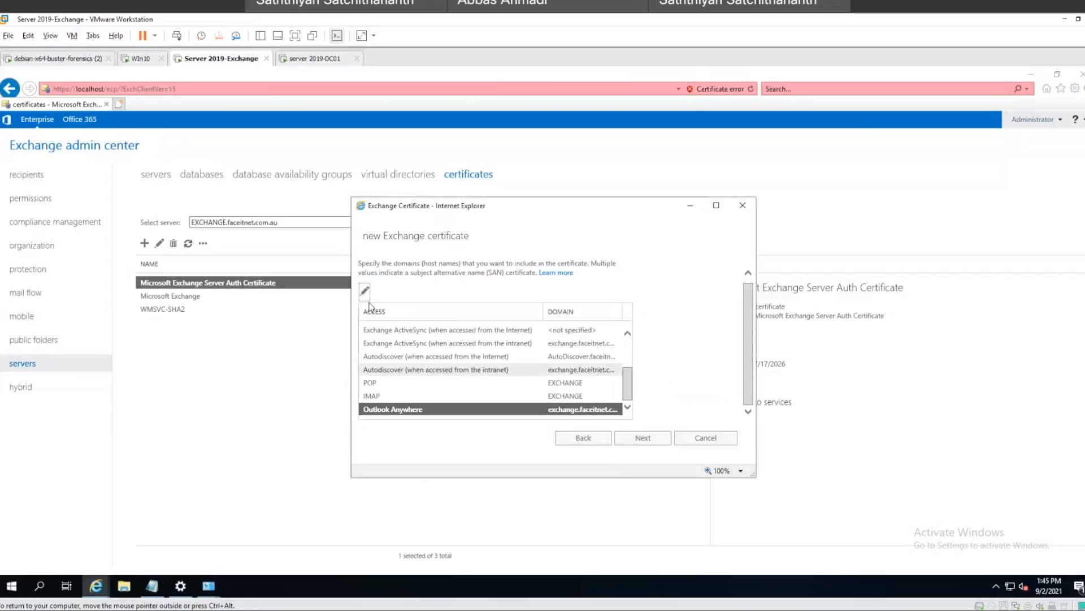
click(364, 295)
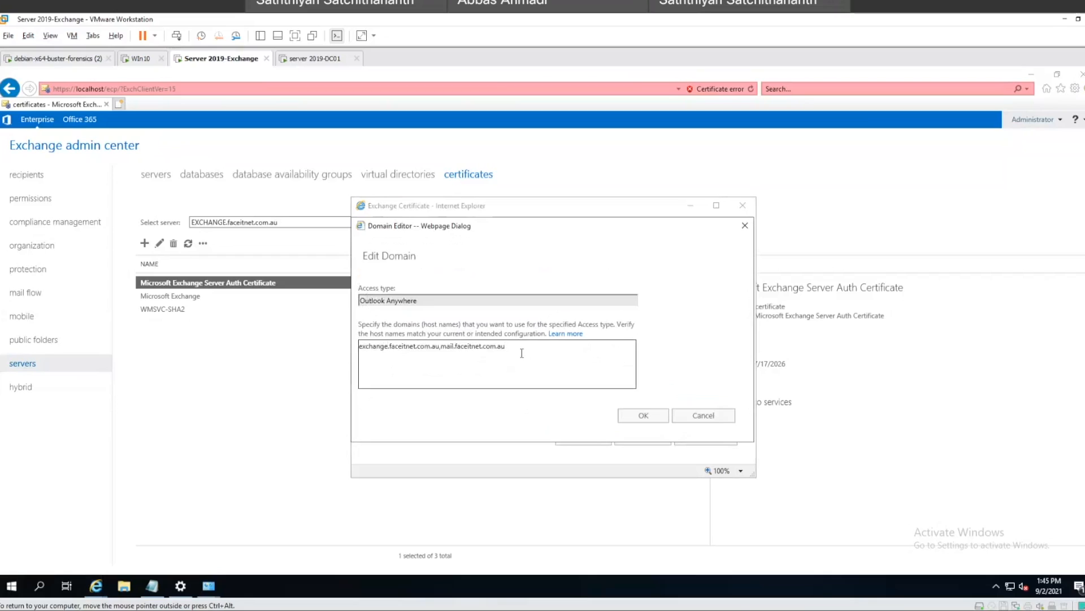
key(Return)
text(localhost, o)
click(639, 414)
click(628, 437)
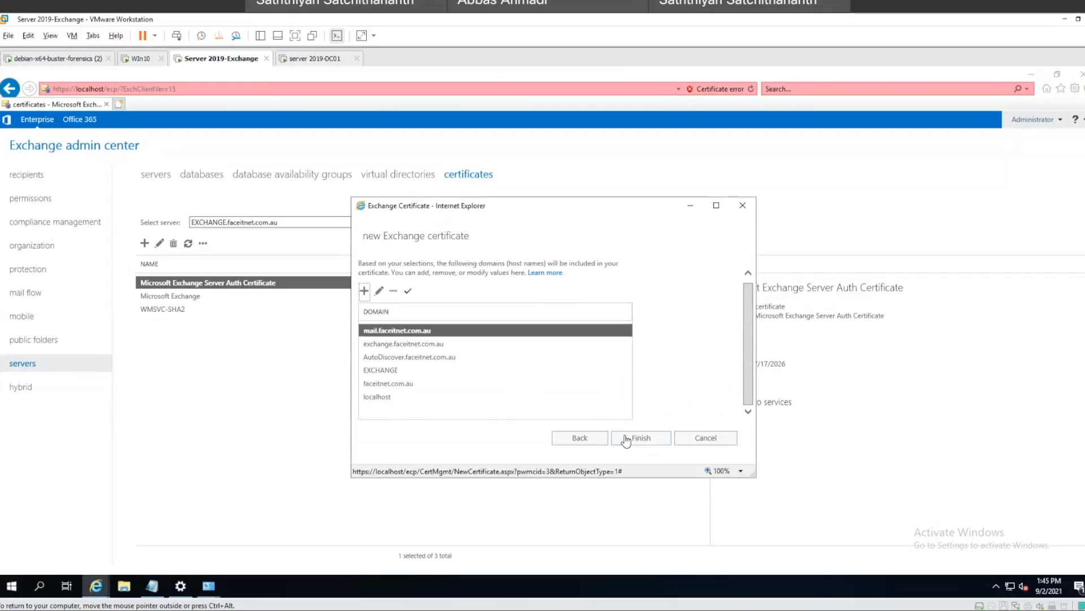
Step: Check the localhost entry in the domain list, finish creating the certificate, and close the wizard
click(429, 399)
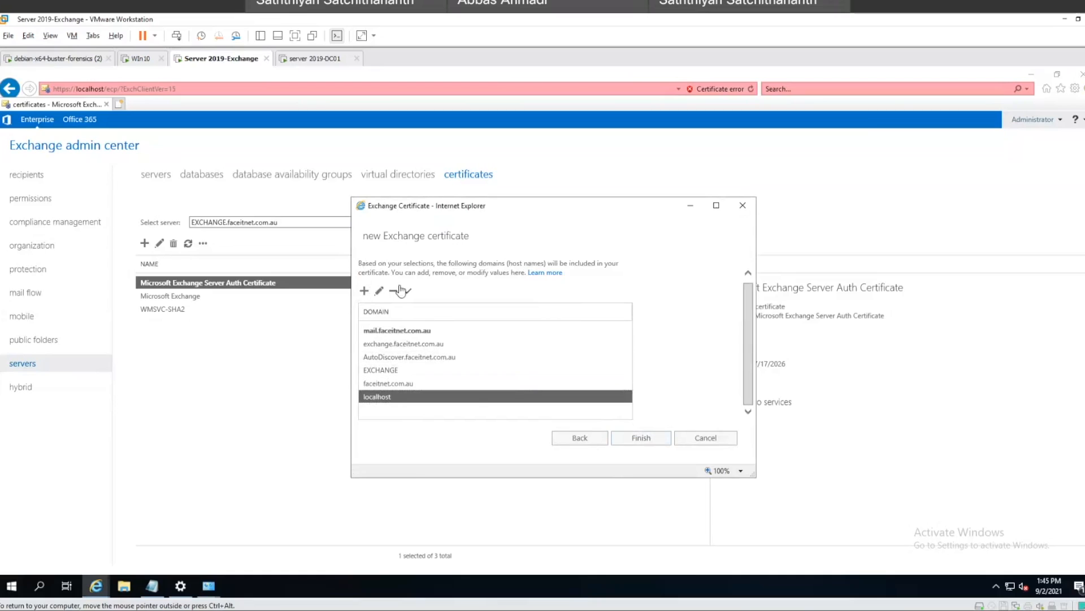
click(647, 444)
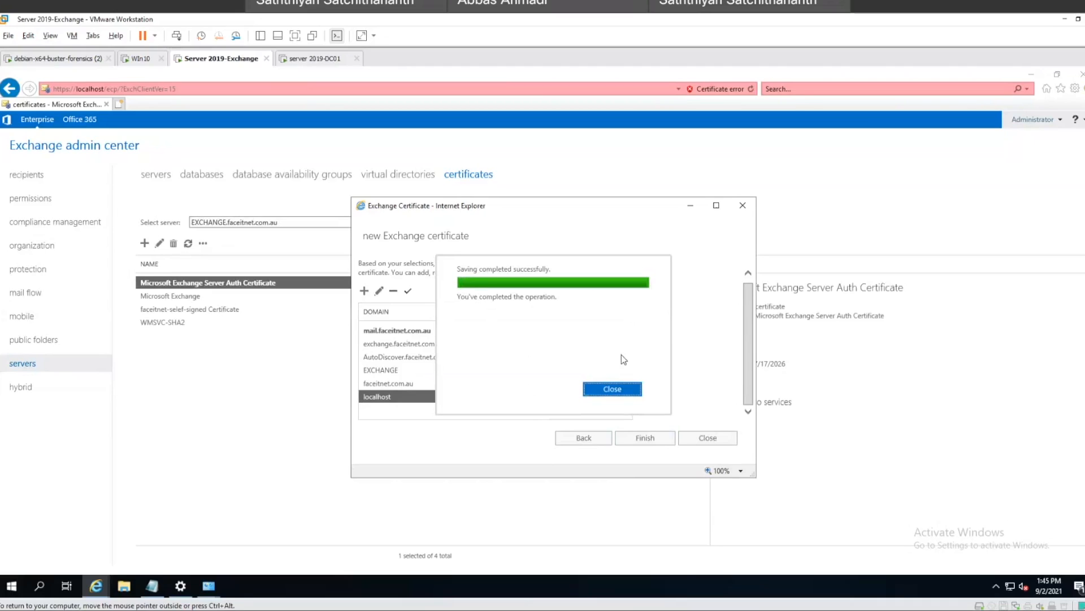
click(615, 389)
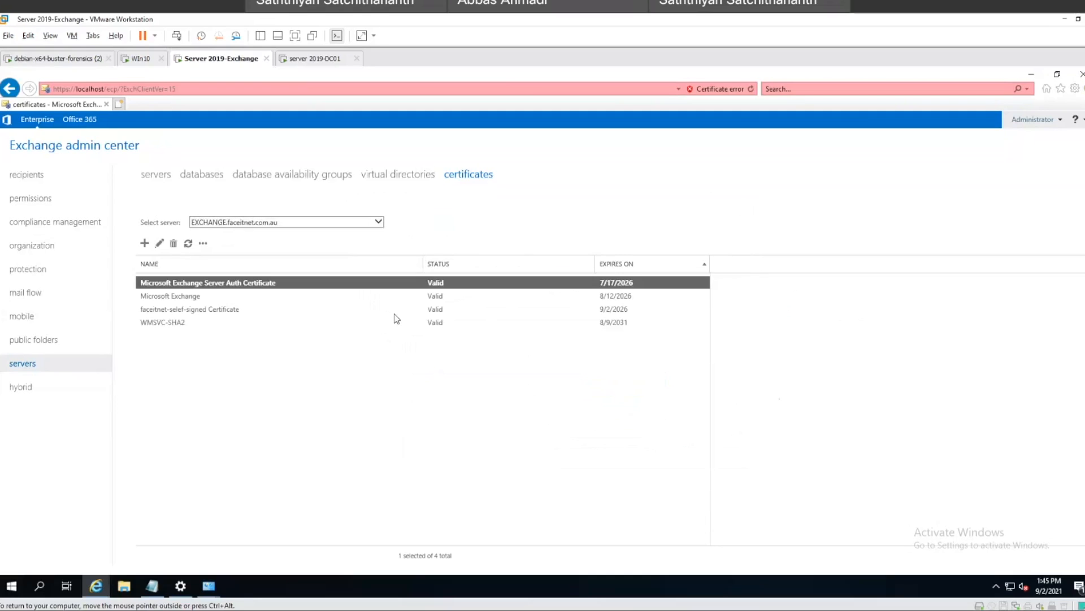
Step: Open the faceitnet-selef-signed Certificate and review its name, issuer, subject, alternative names and public key size
click(182, 307)
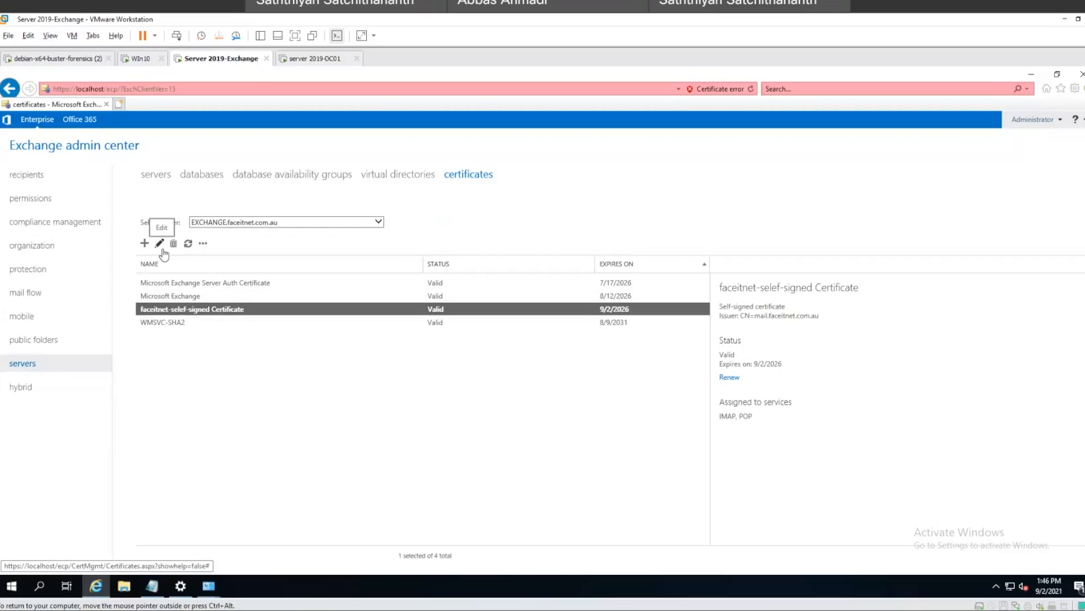
double_click(202, 318)
scroll(481, 268, up, 3)
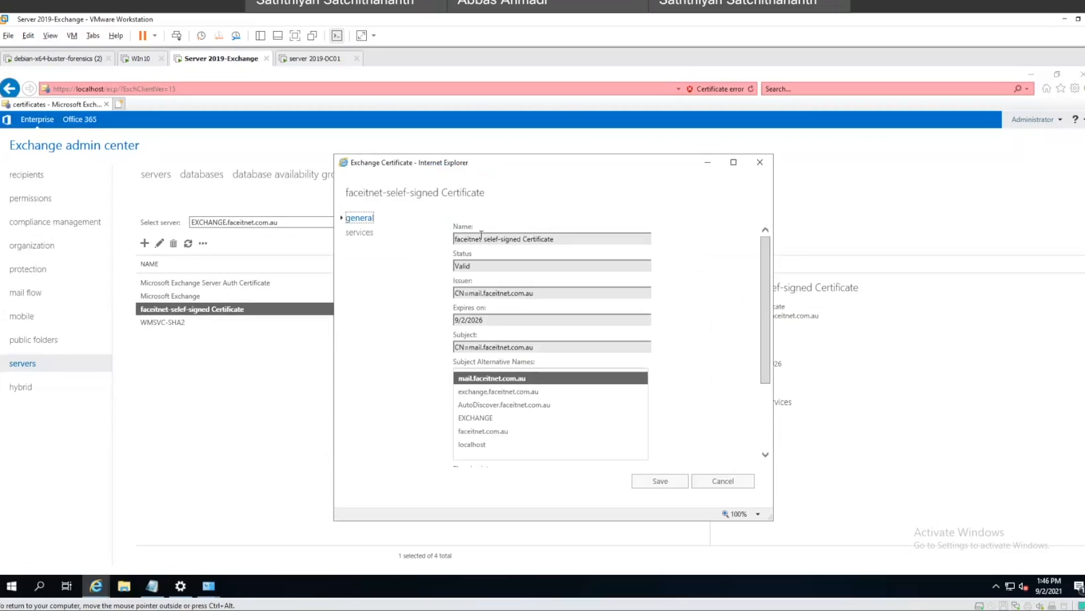
drag(604, 238, 501, 238)
drag(483, 293, 533, 293)
drag(533, 347, 470, 347)
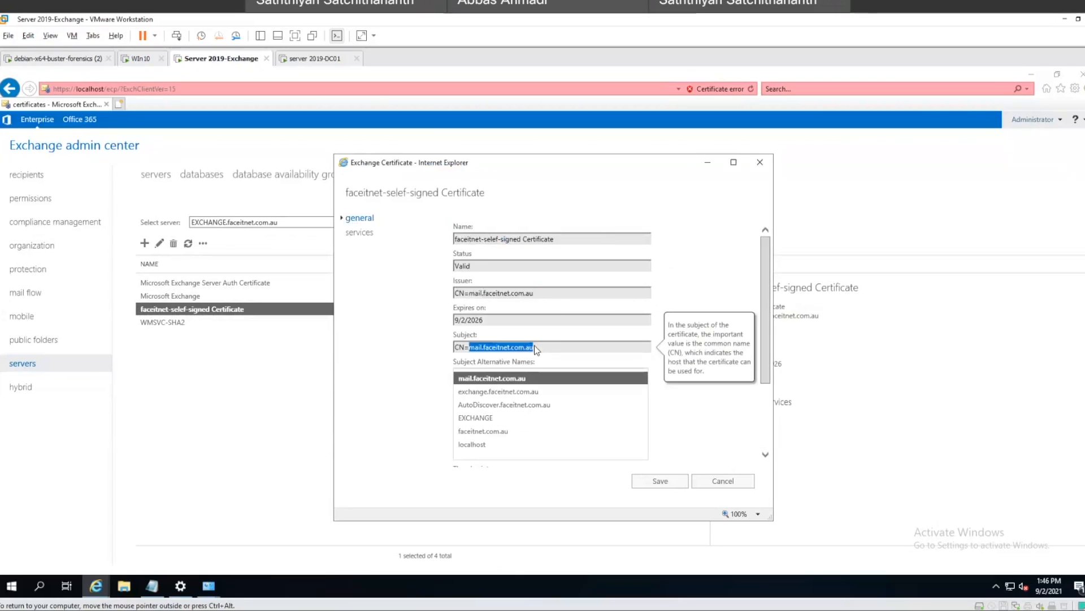
scroll(481, 396, down, 2)
click(483, 425)
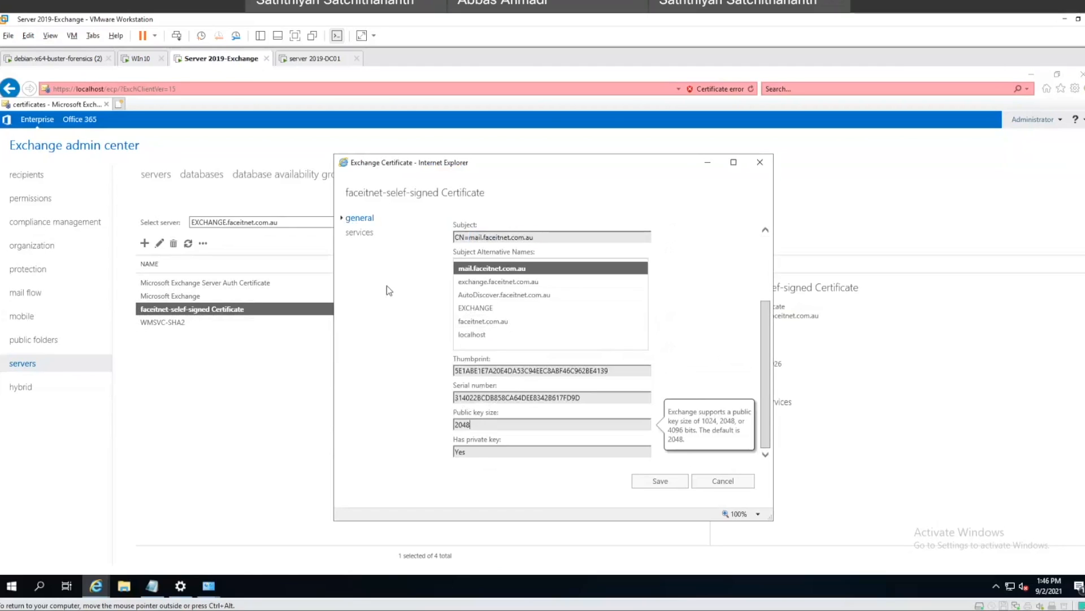
Step: Assign the certificate to the SMTP service, save it, and accept overwriting the existing default SMTP certificate
click(361, 233)
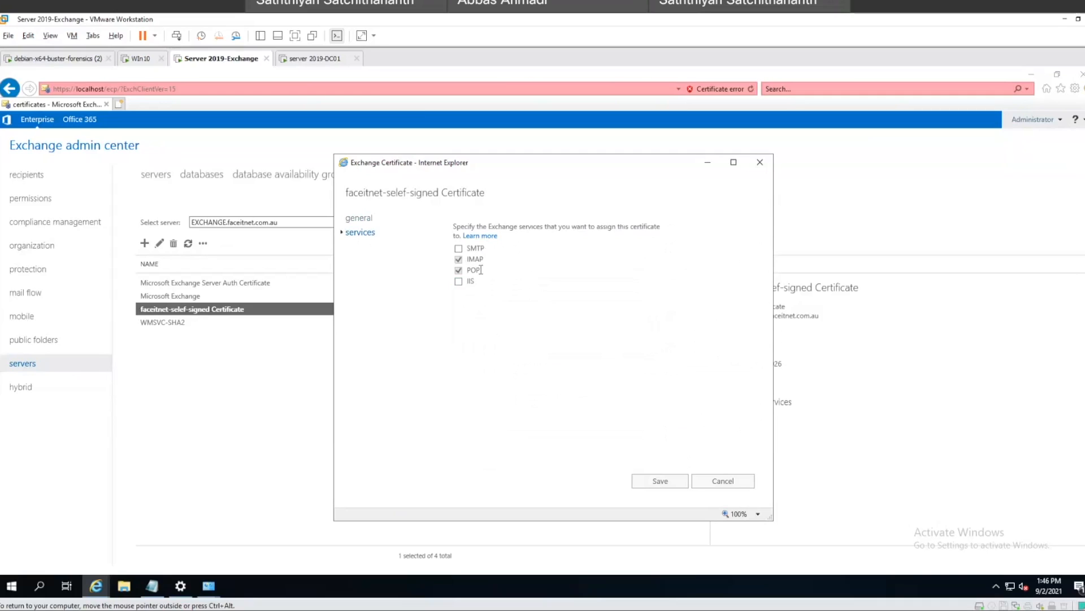
click(458, 249)
click(654, 480)
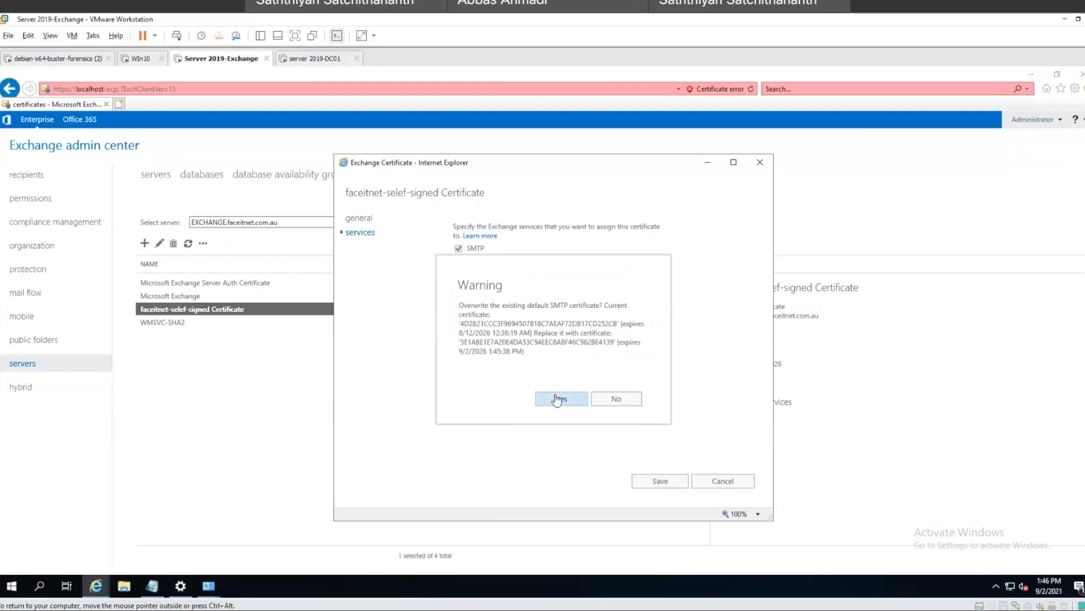
click(557, 398)
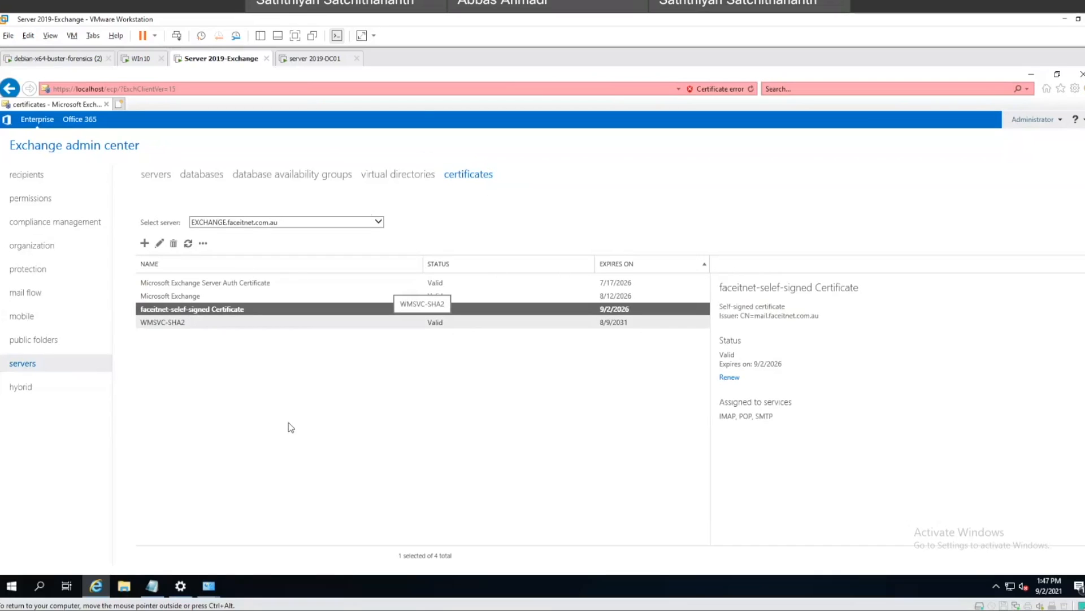
Step: Open Internet Information Services (IIS) Manager and select the Default Web Site under the EXCHANGE server's sites
click(17, 588)
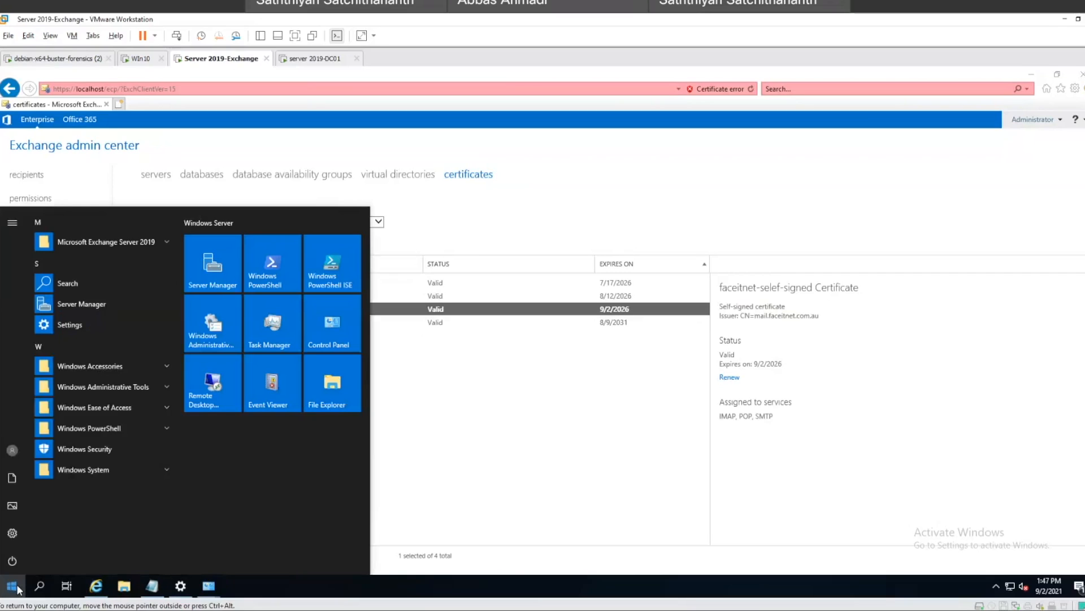
text(in)
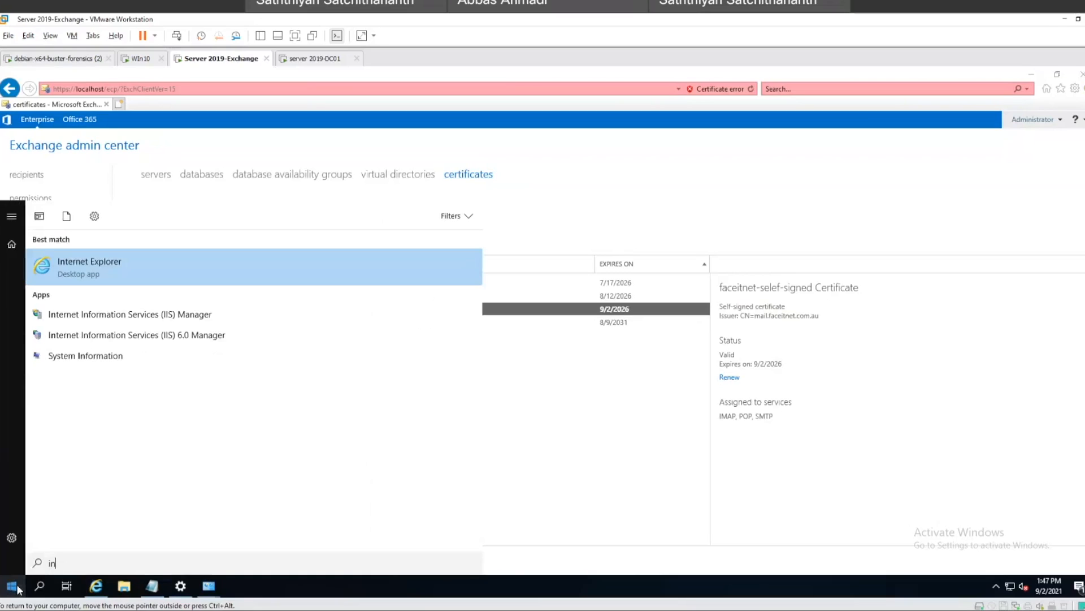
text(etmgr)
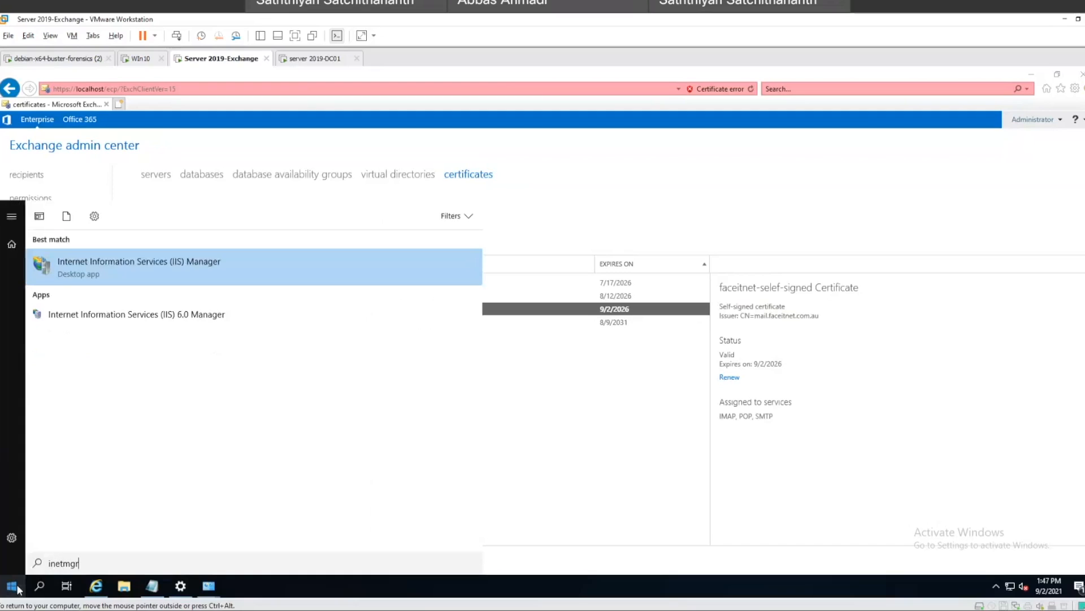
click(101, 277)
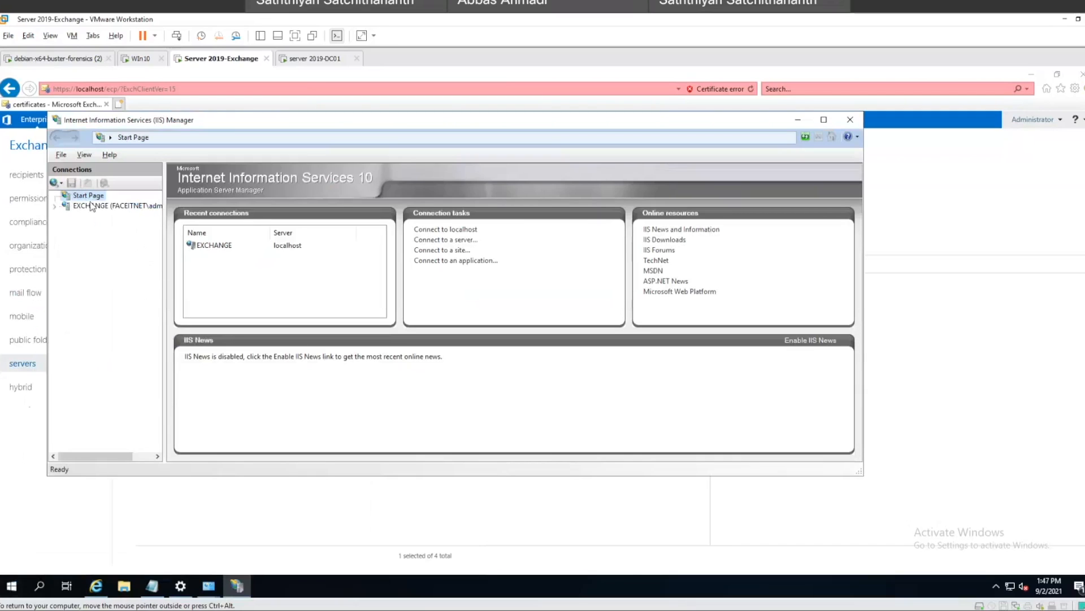
click(55, 206)
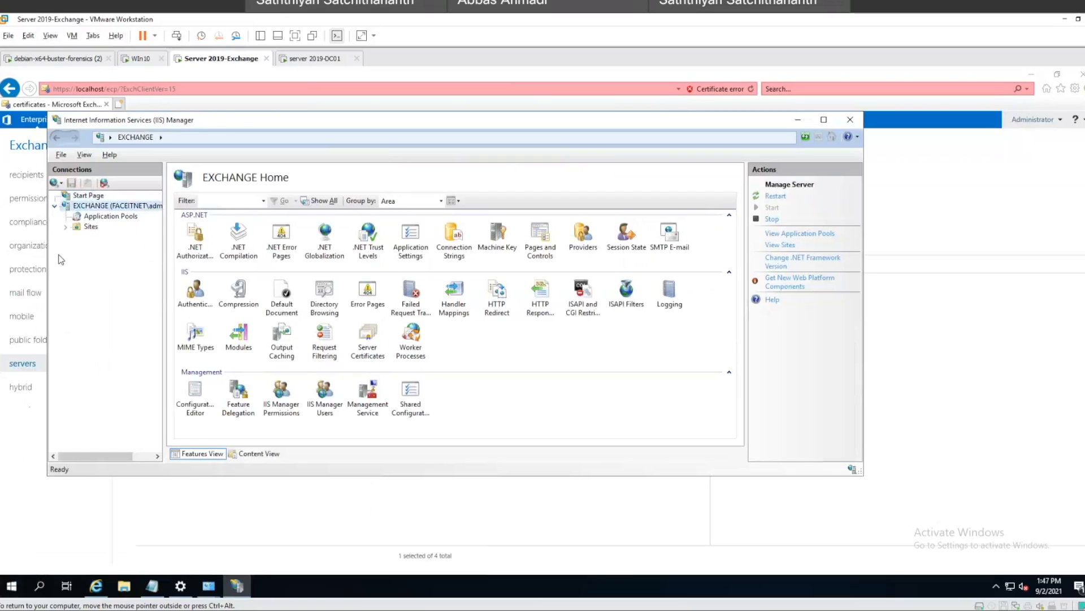
click(66, 227)
click(116, 237)
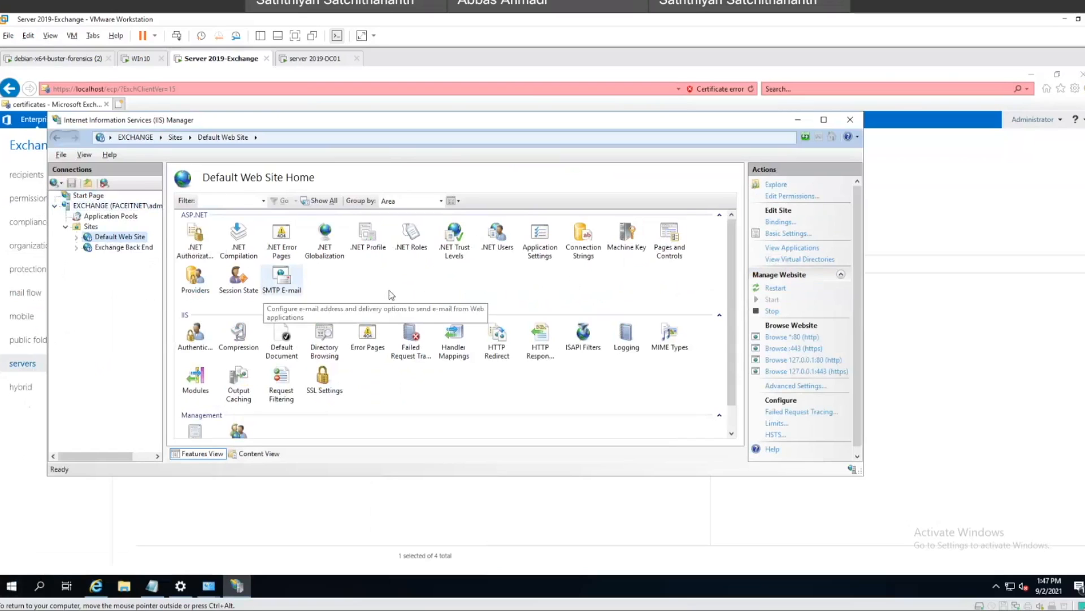
Step: Review the Default Web Site's SSL settings and its existing https binding for 127.0.0.1 on port 443 without changing them
double_click(324, 378)
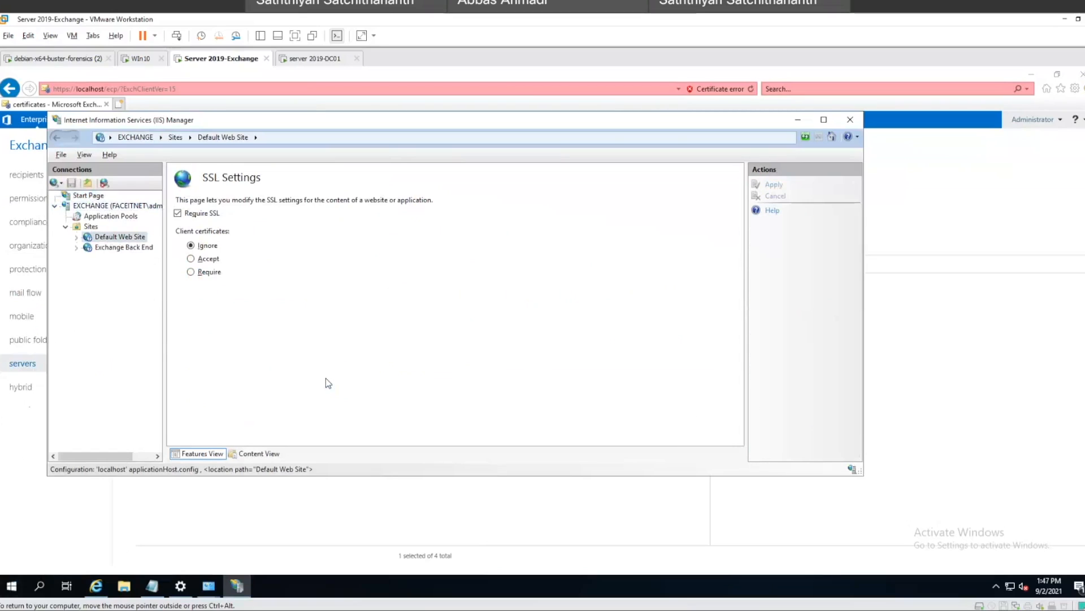
click(57, 137)
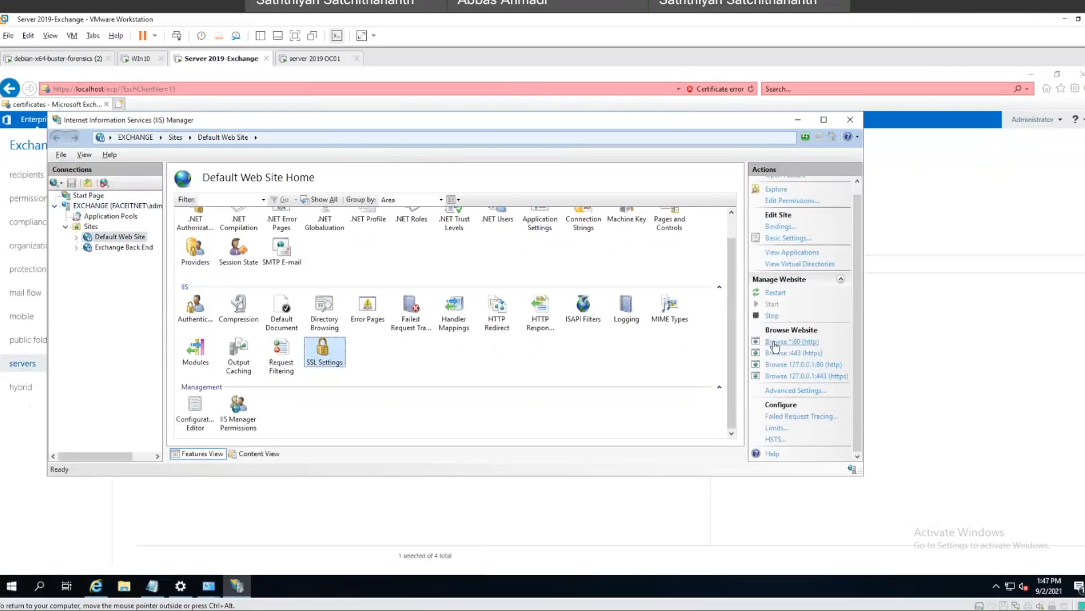
click(780, 236)
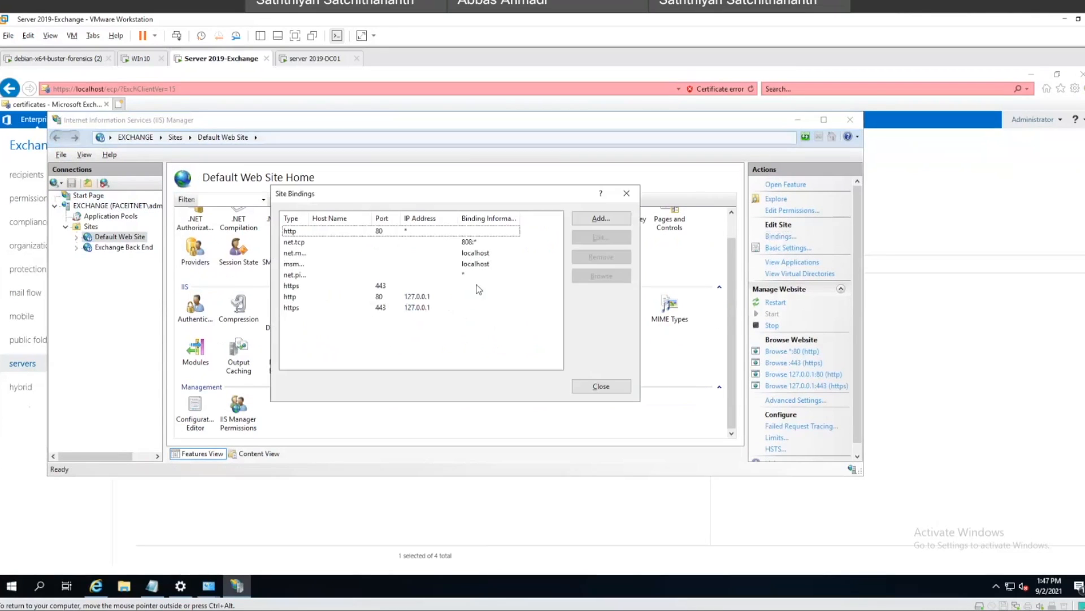
drag(310, 218, 350, 218)
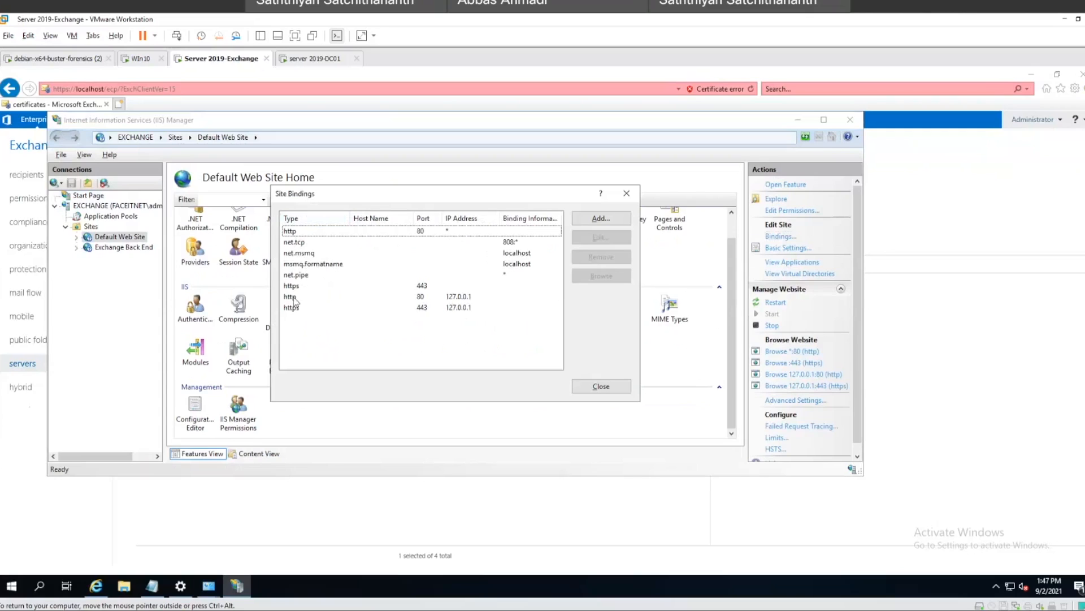
click(420, 309)
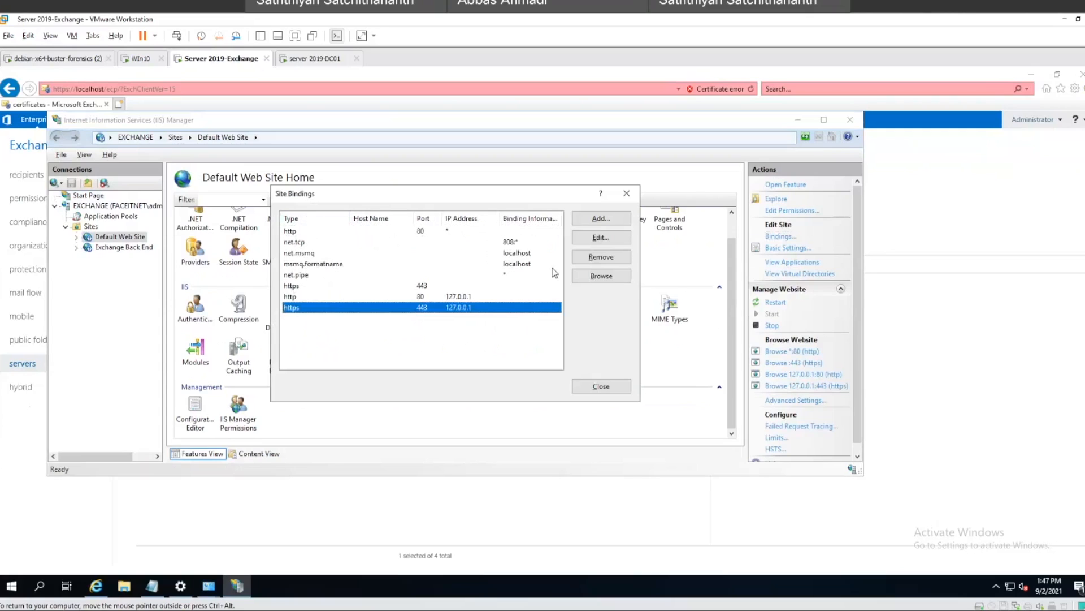
click(585, 243)
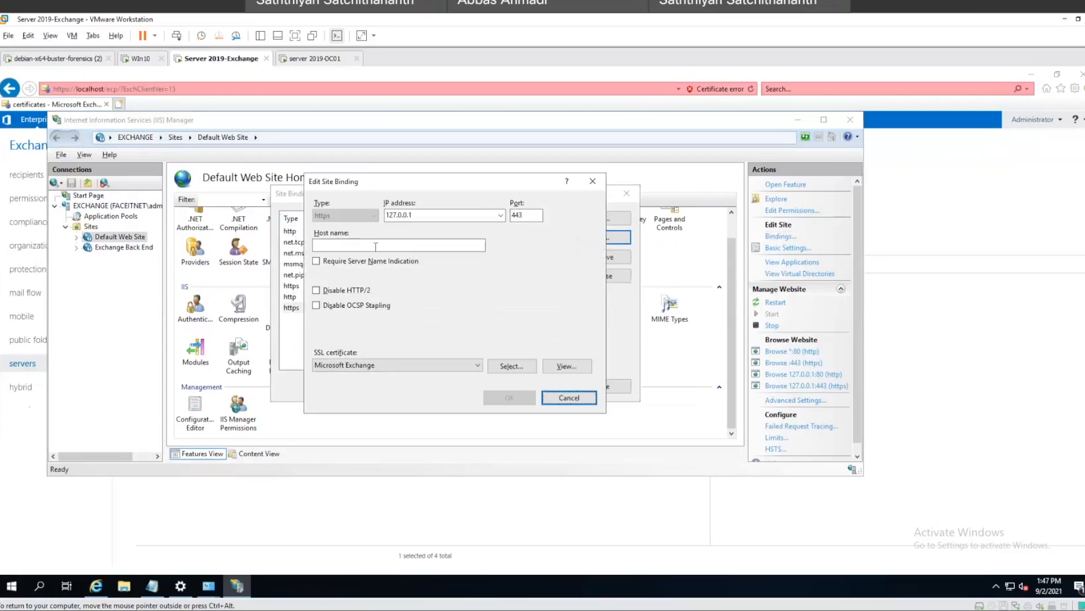
click(563, 398)
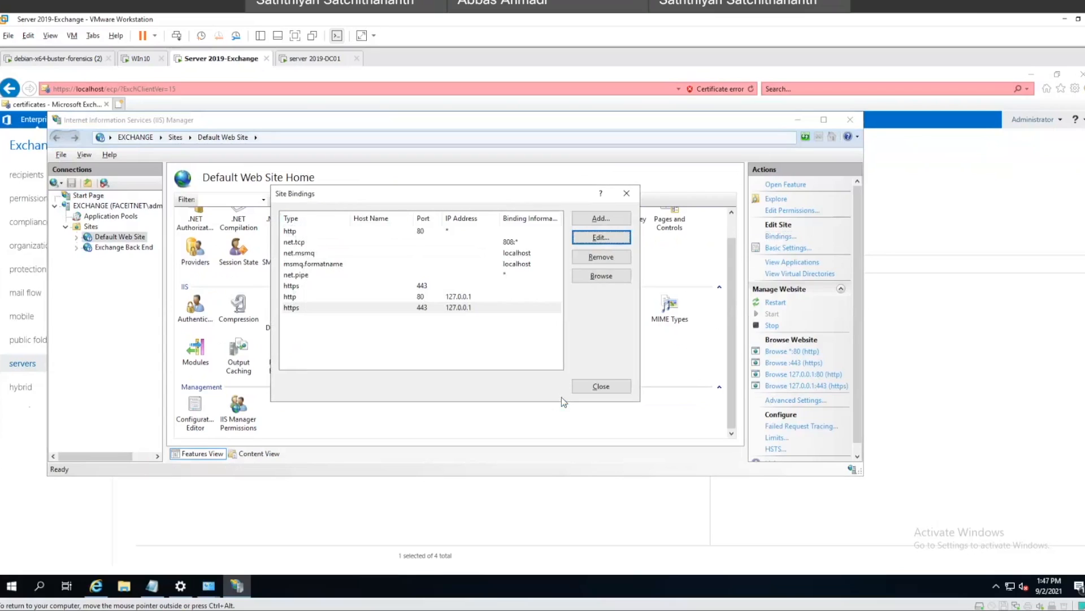
Step: Add an https site binding on port 443 with host name mail.faceitnet.com.au and the faceitnet-selef-signed Certificate as its SSL certificate
click(599, 218)
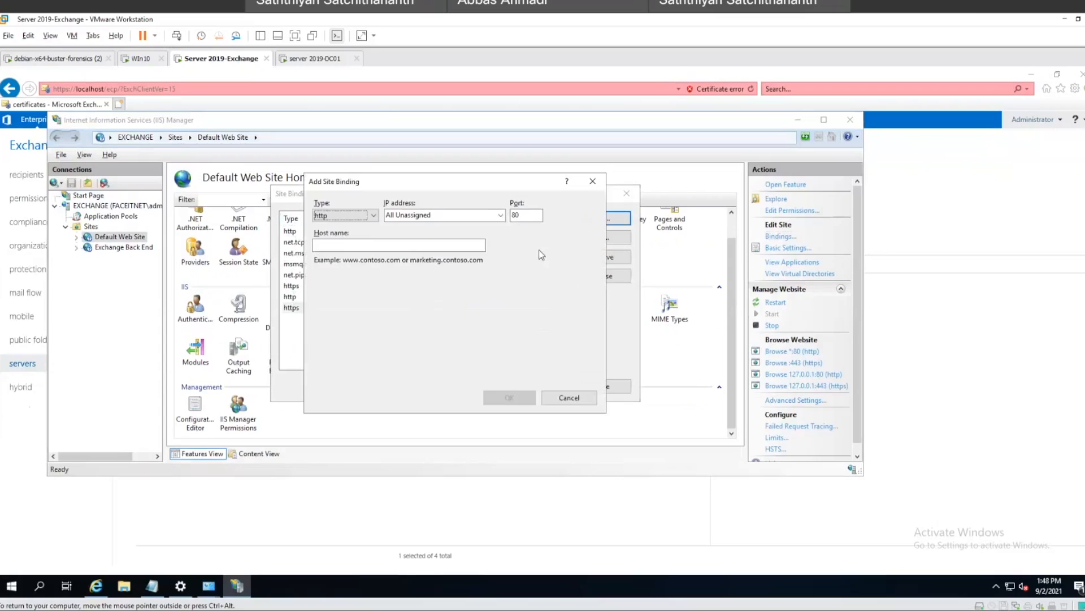
click(339, 216)
click(338, 236)
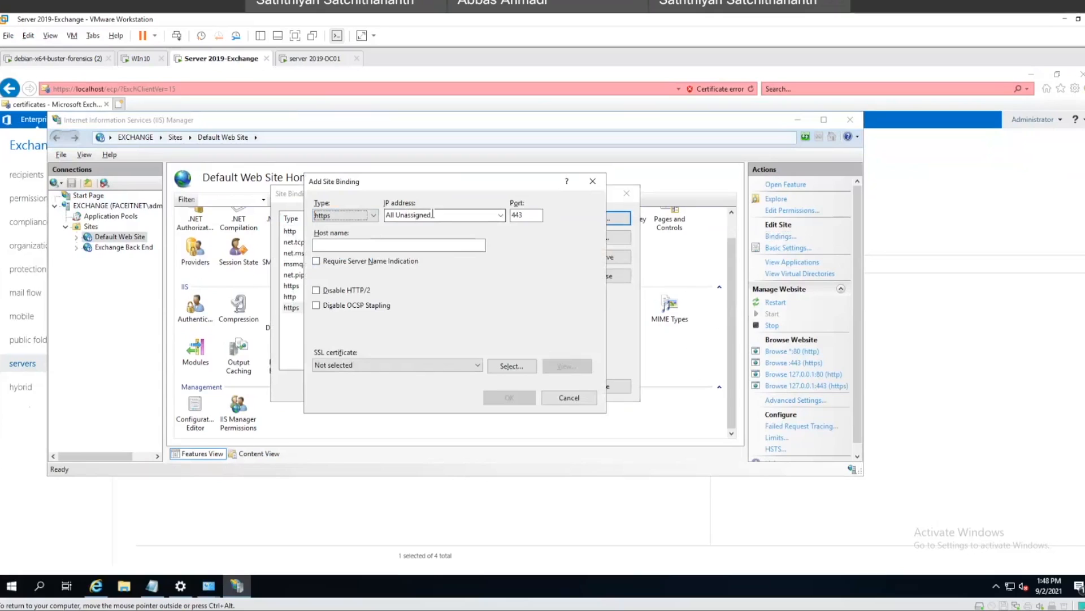
click(340, 246)
text(ma)
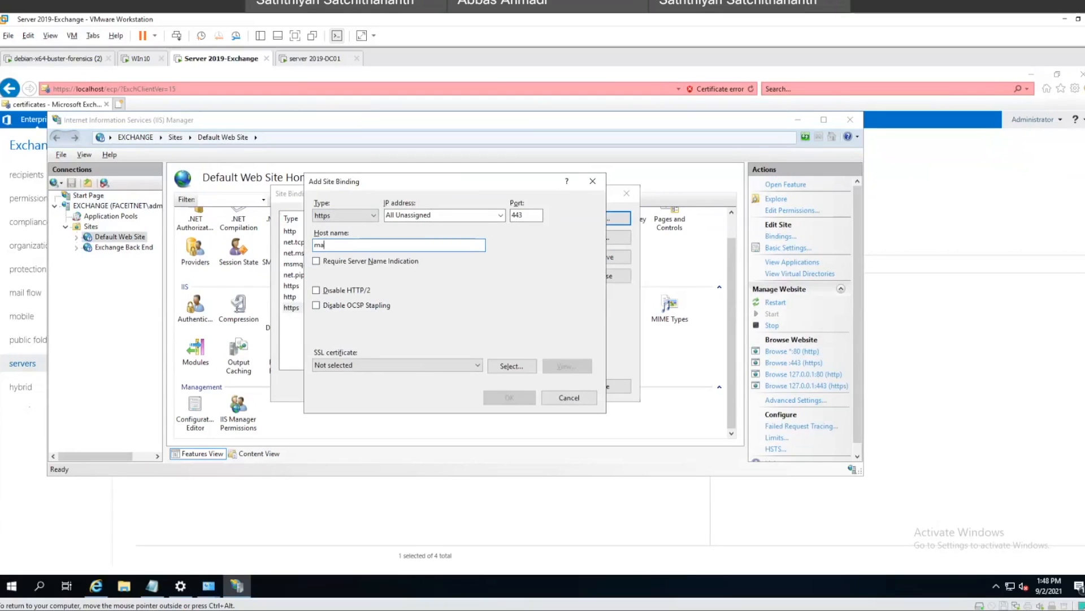
text(il.faceitnet.com.au)
click(367, 364)
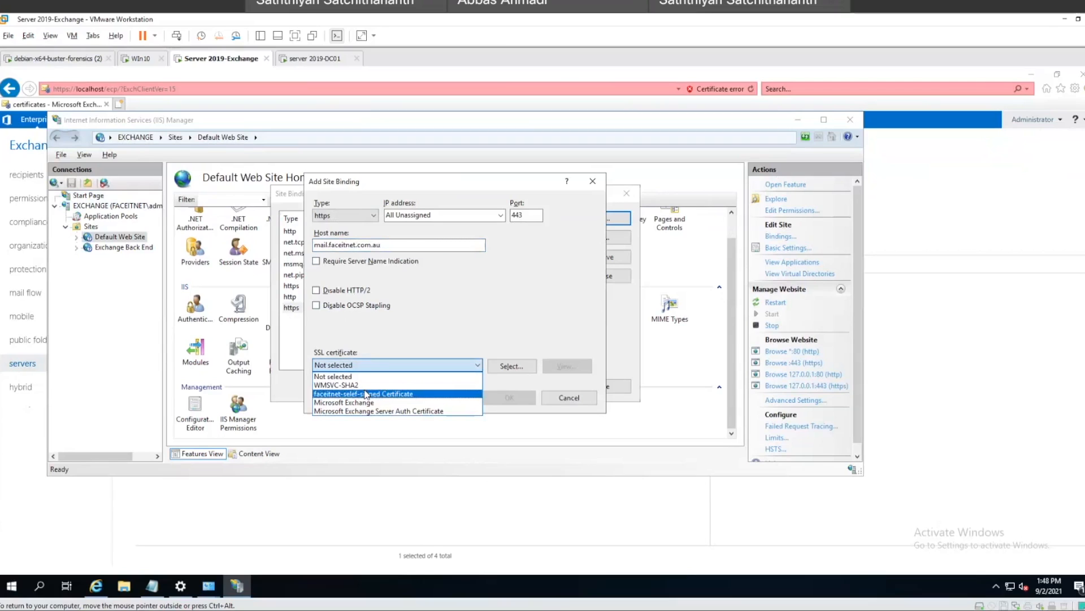
click(366, 394)
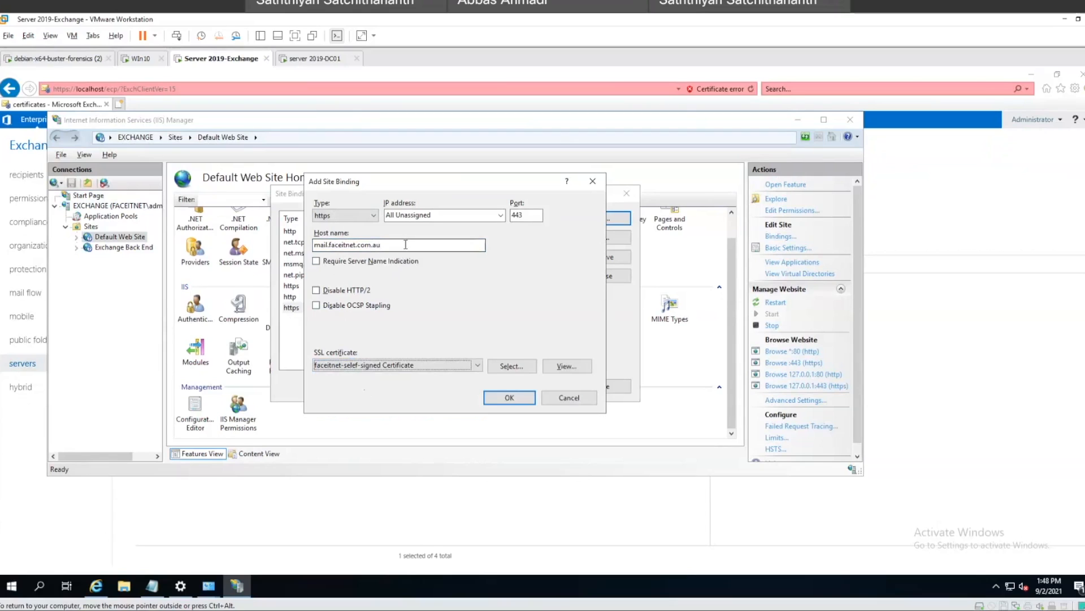
drag(406, 245, 309, 246)
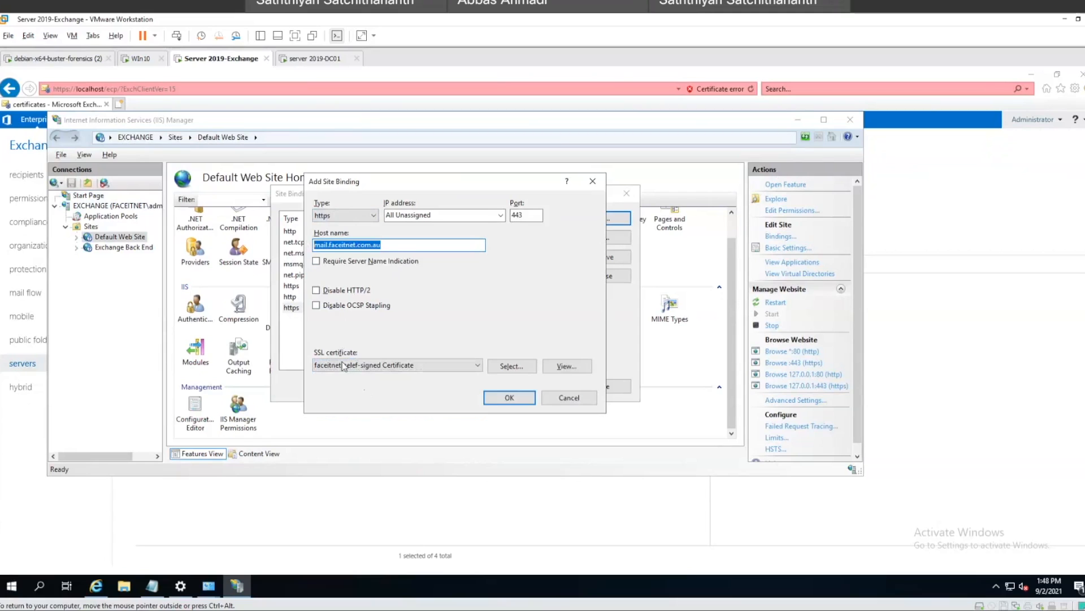
key(Return)
Step: Check the new mail.faceitnet.com.au entry among the site bindings and close IIS Manager
click(313, 231)
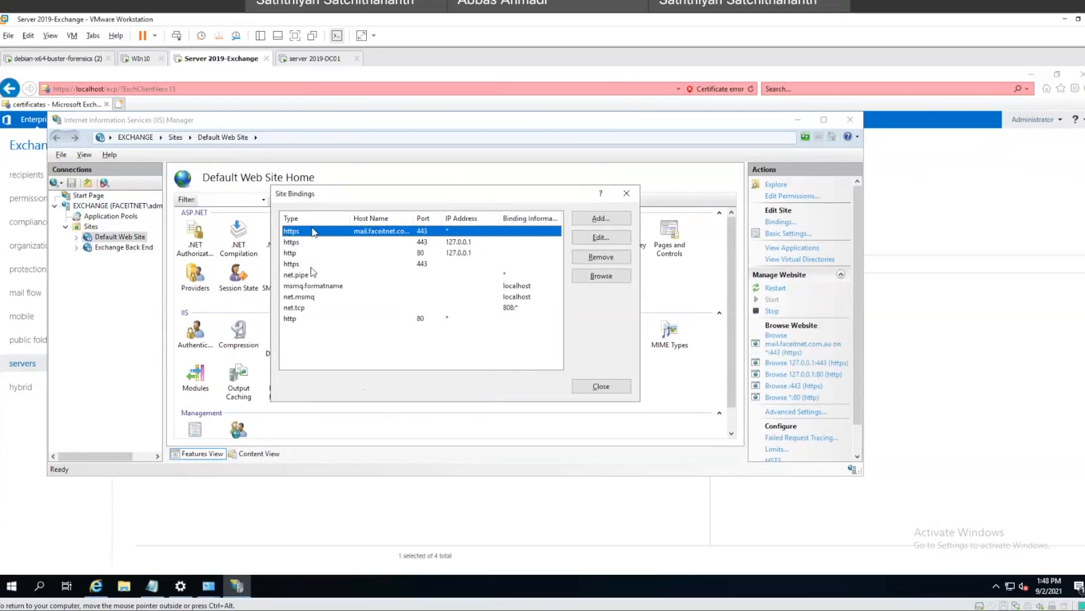
click(587, 386)
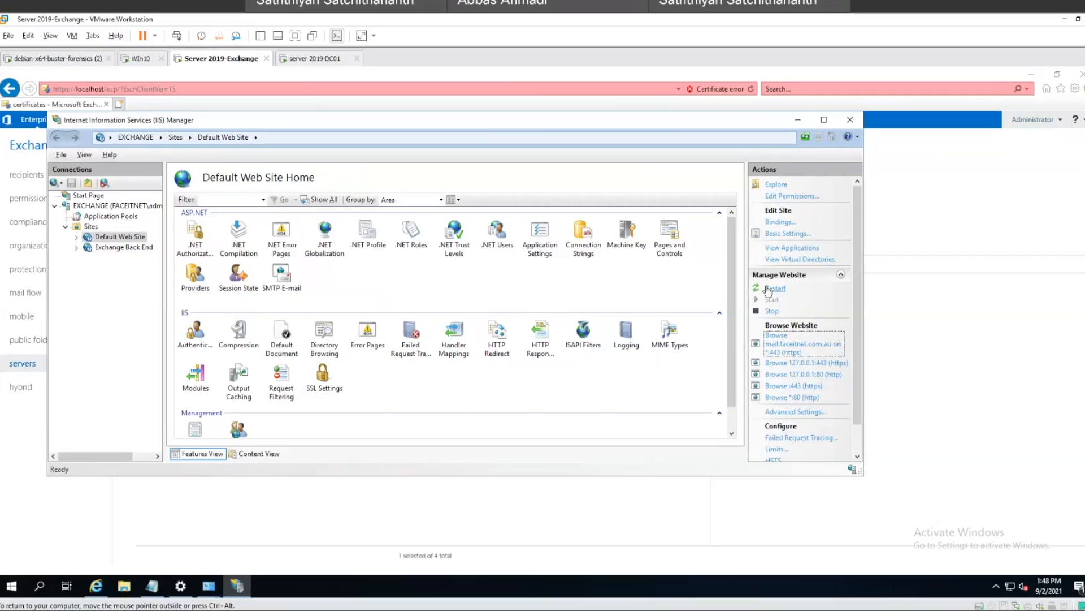
click(850, 120)
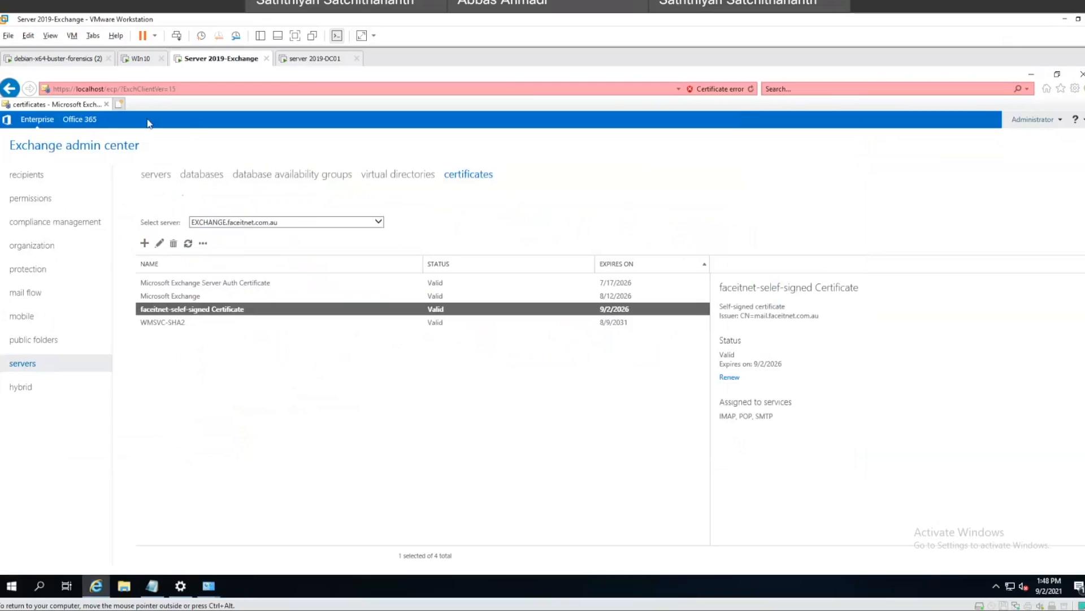
click(123, 106)
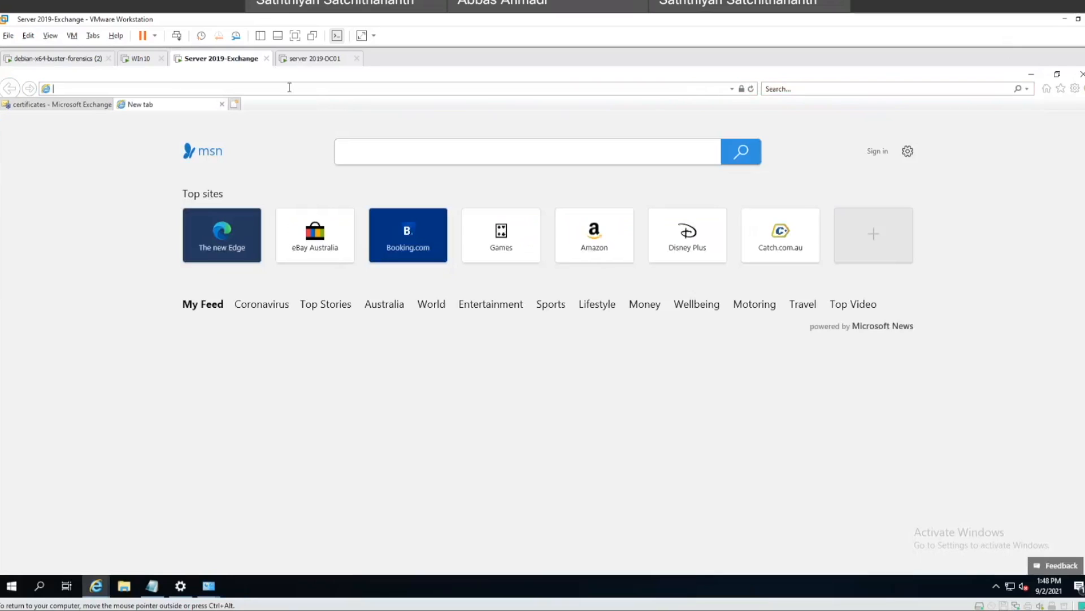
text(localhost/)
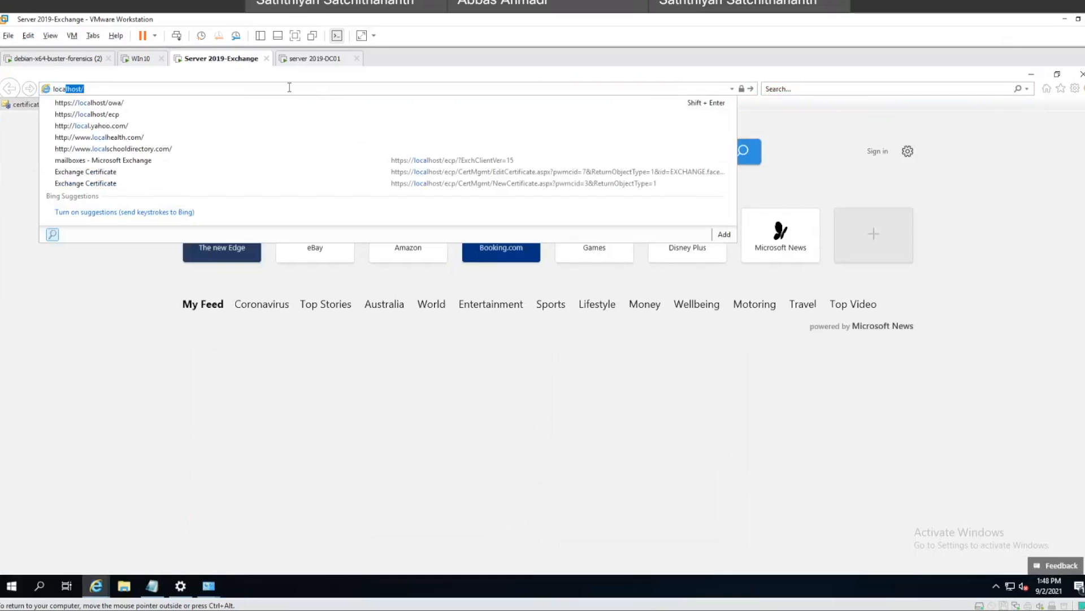
key(Right)
key(Down)
key(Down)
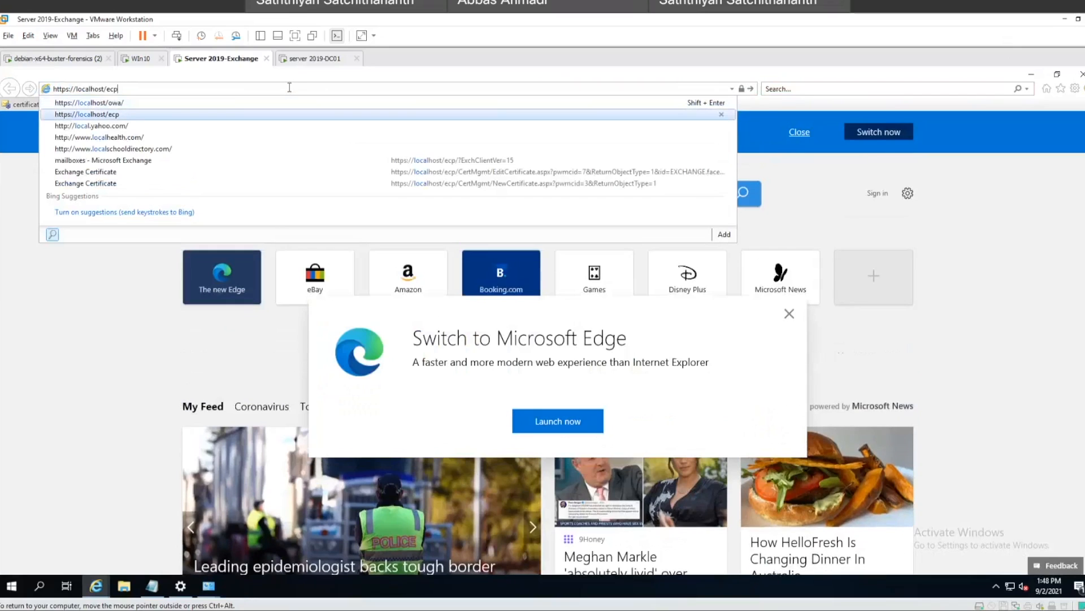
key(Return)
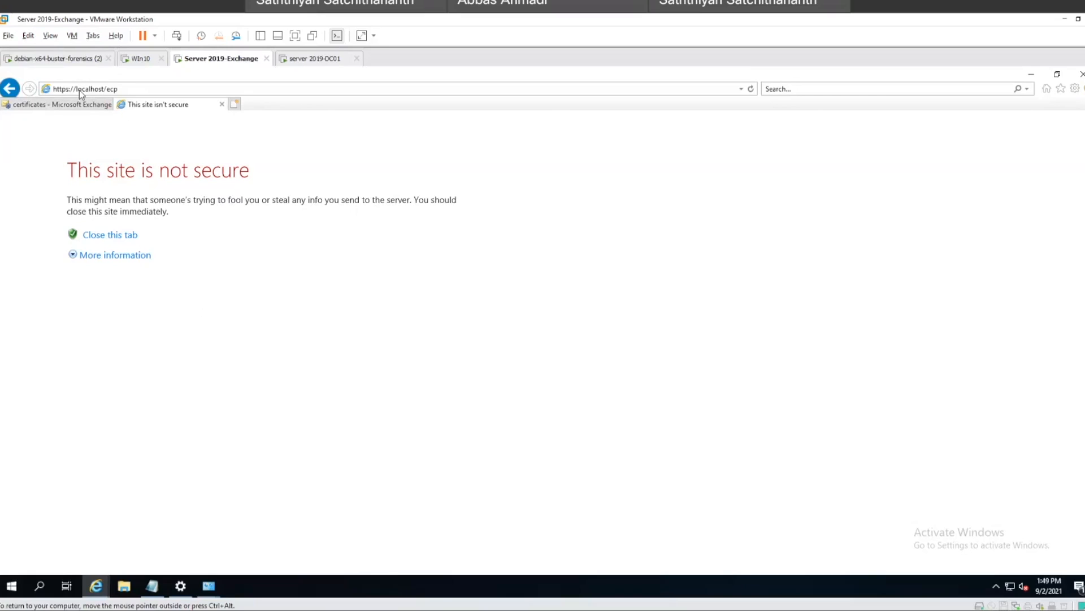
click(105, 255)
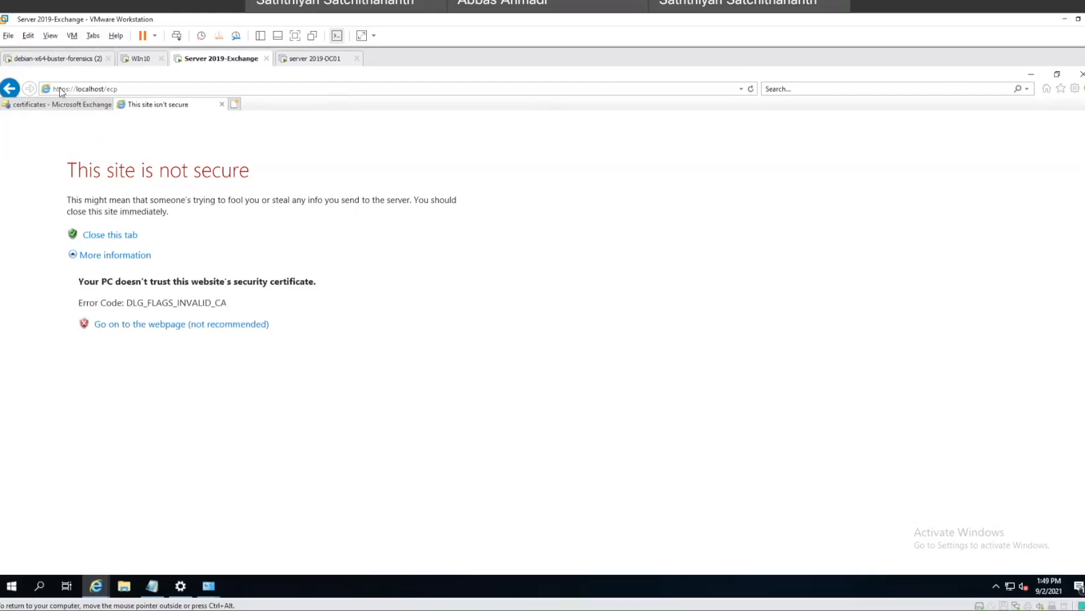
click(1031, 74)
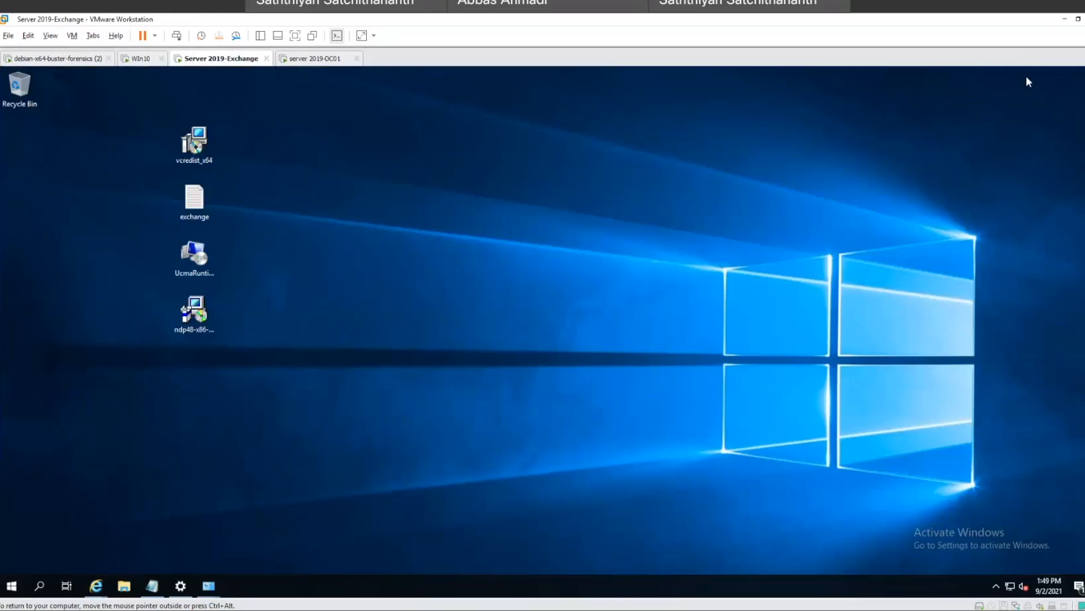
click(12, 585)
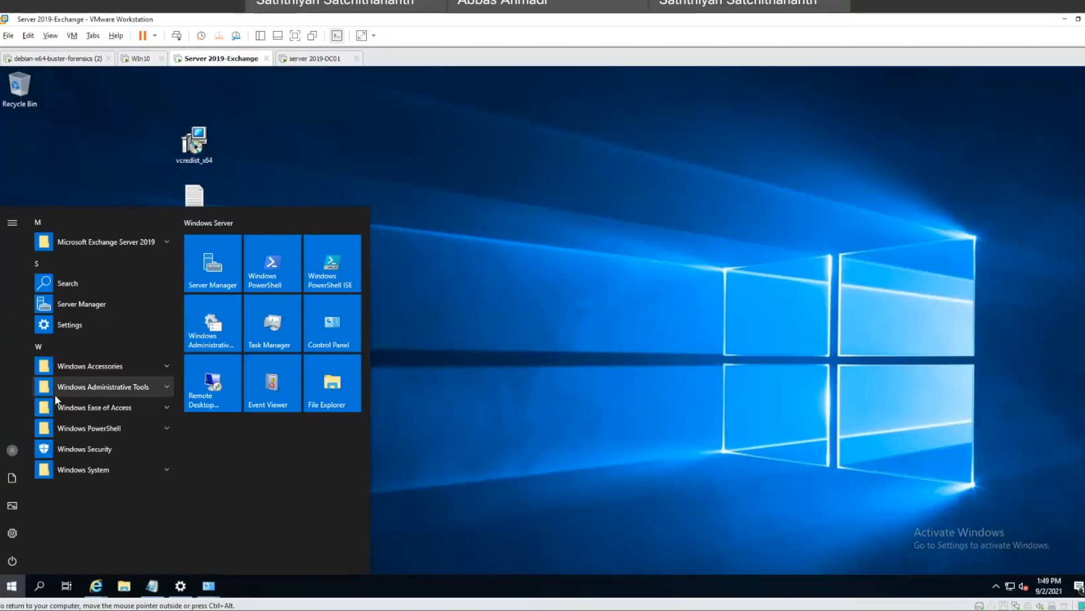
text(check for updates)
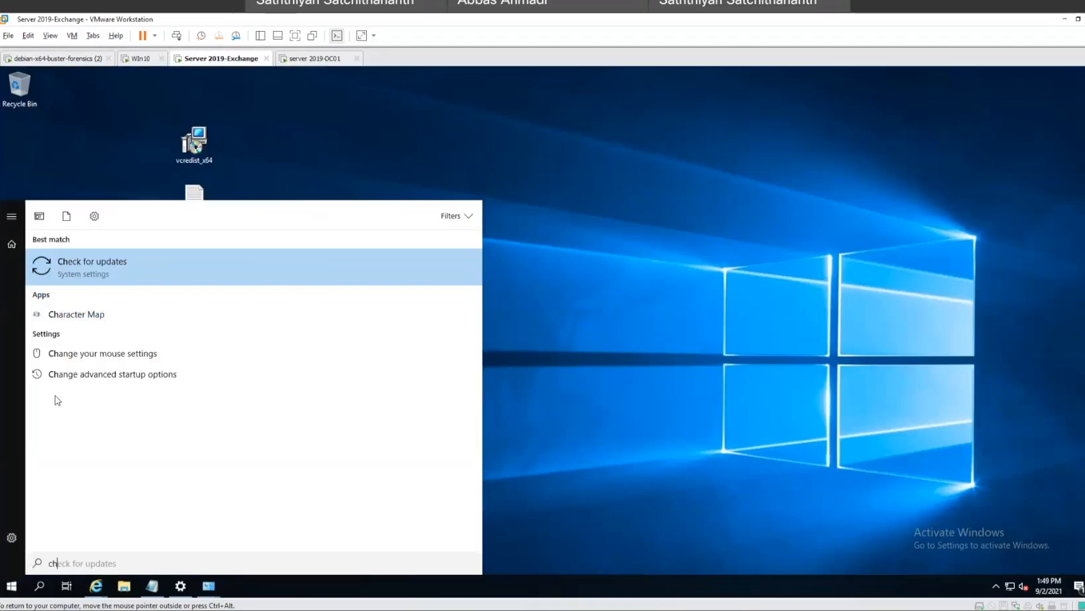
click(96, 586)
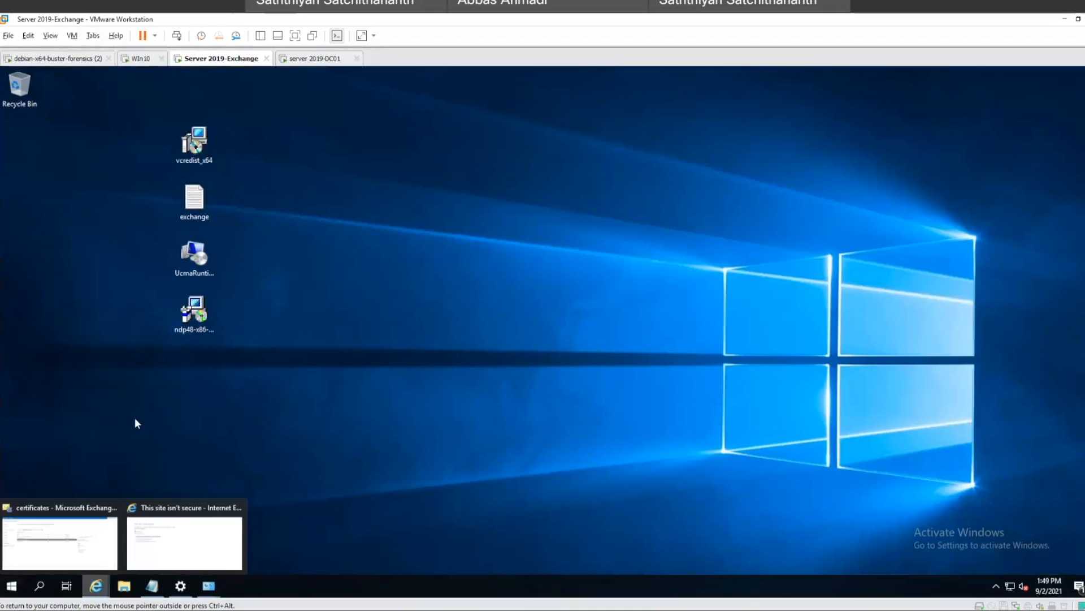
click(176, 521)
Step: Search the web for google chrome in a new tab and open its Download Now result
click(235, 104)
text(google chrome)
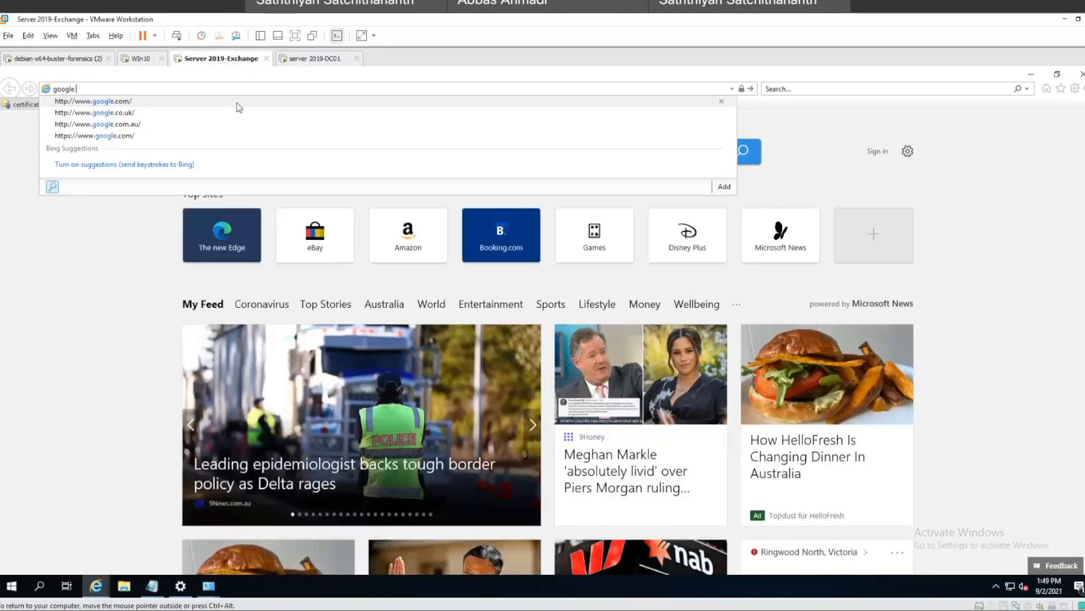
key(Return)
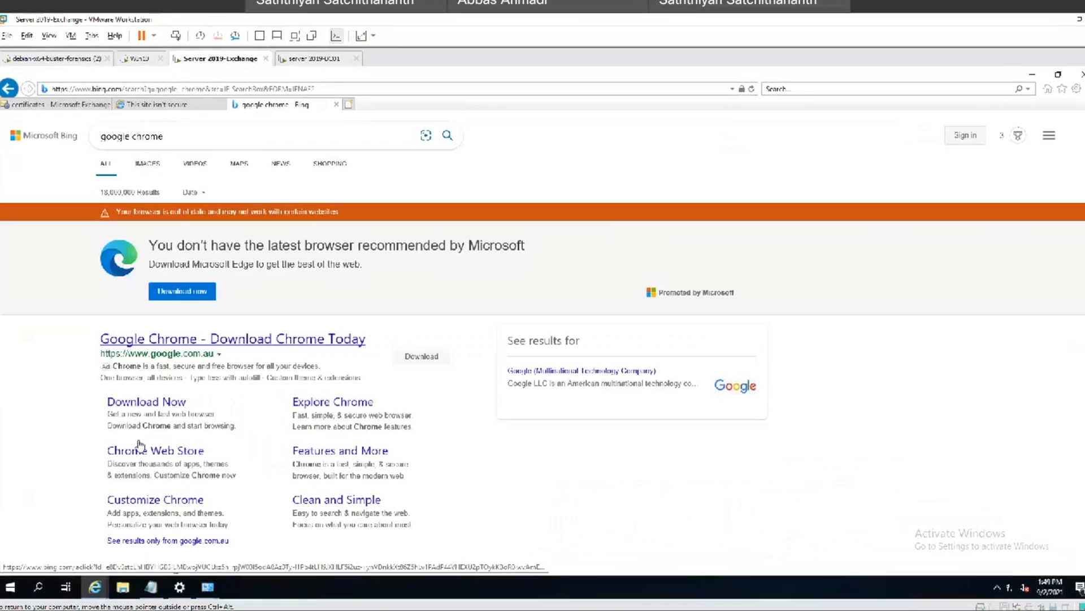
click(135, 411)
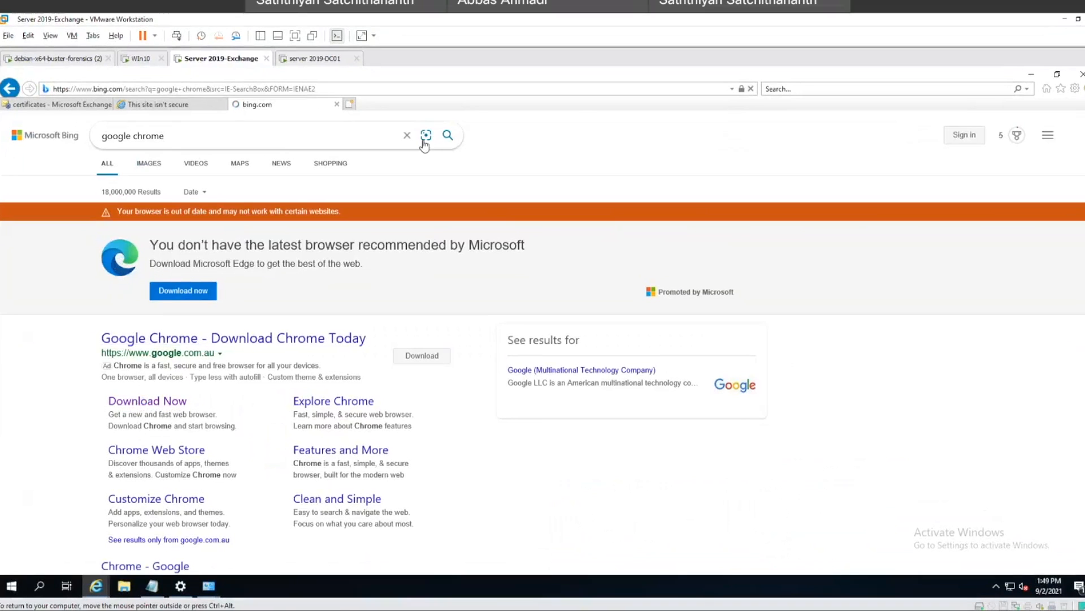
click(175, 104)
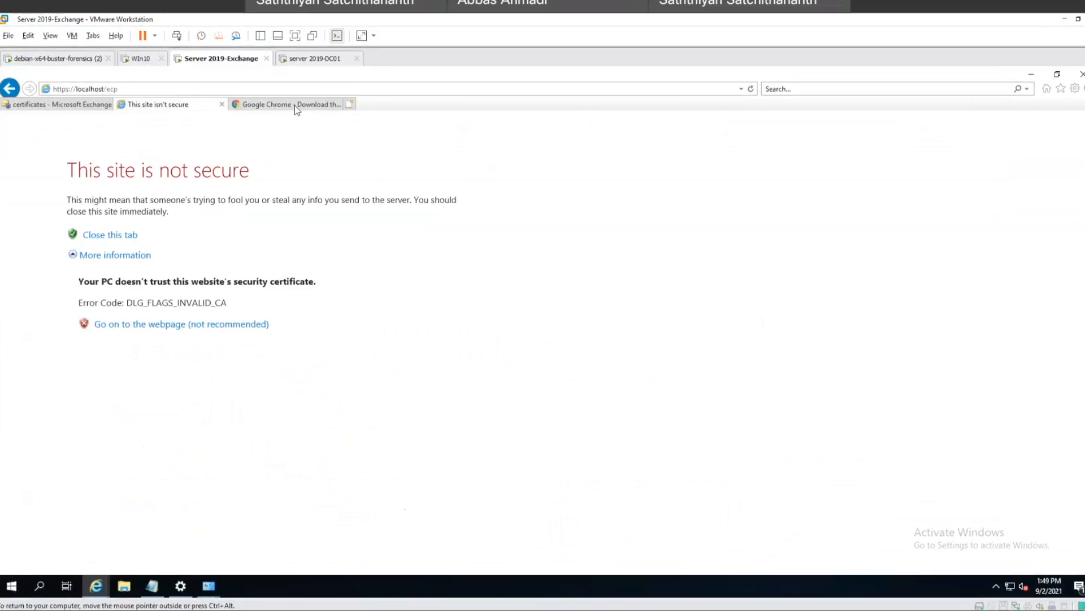
click(741, 89)
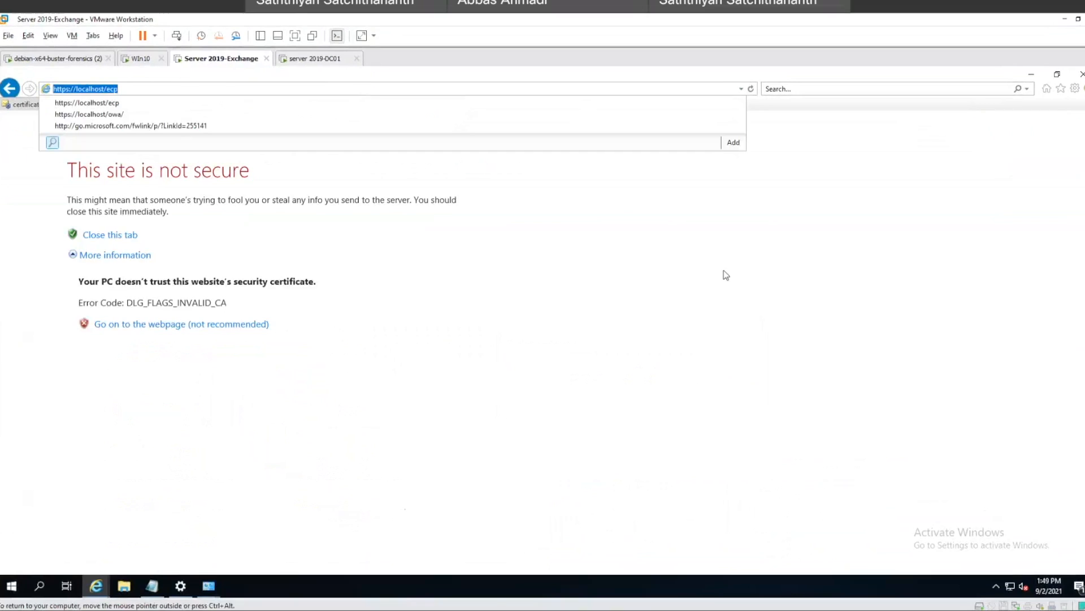
click(716, 130)
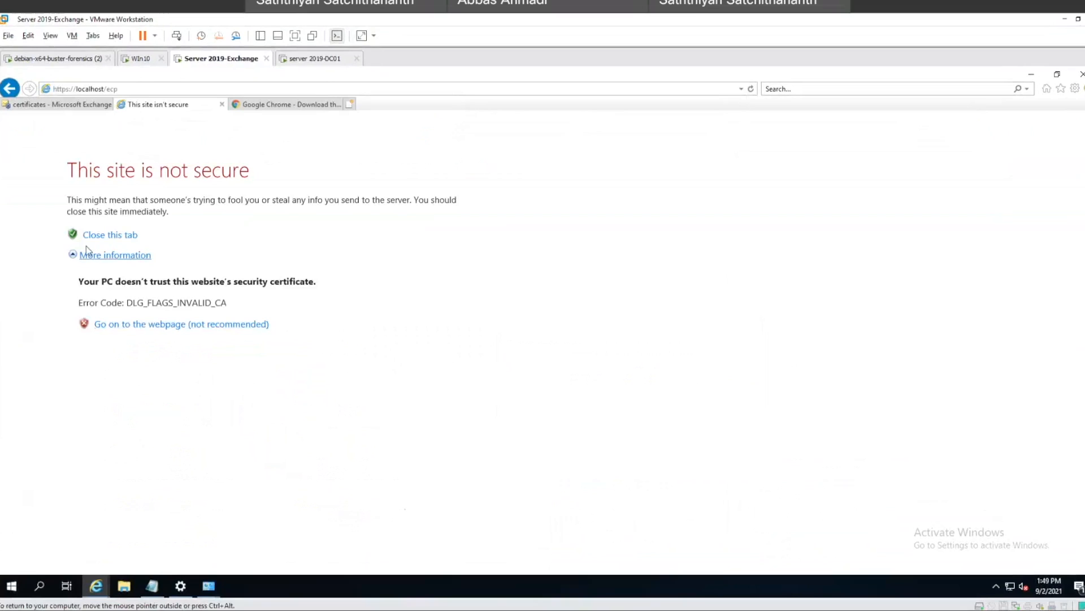
click(136, 325)
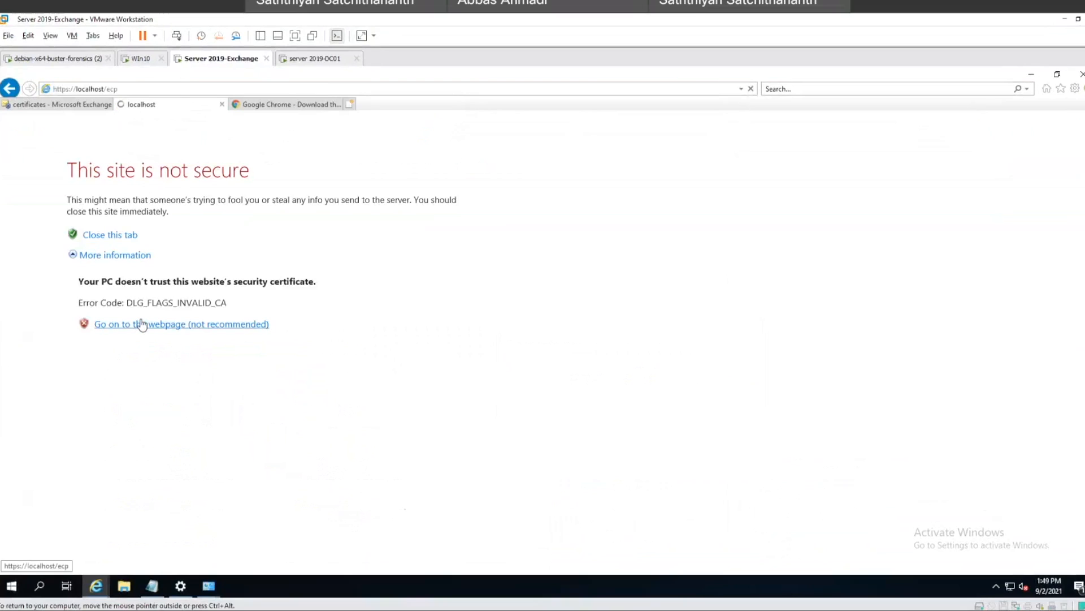
Step: View the site's certificate from the certificate error and examine its general information, details and certification path
click(717, 89)
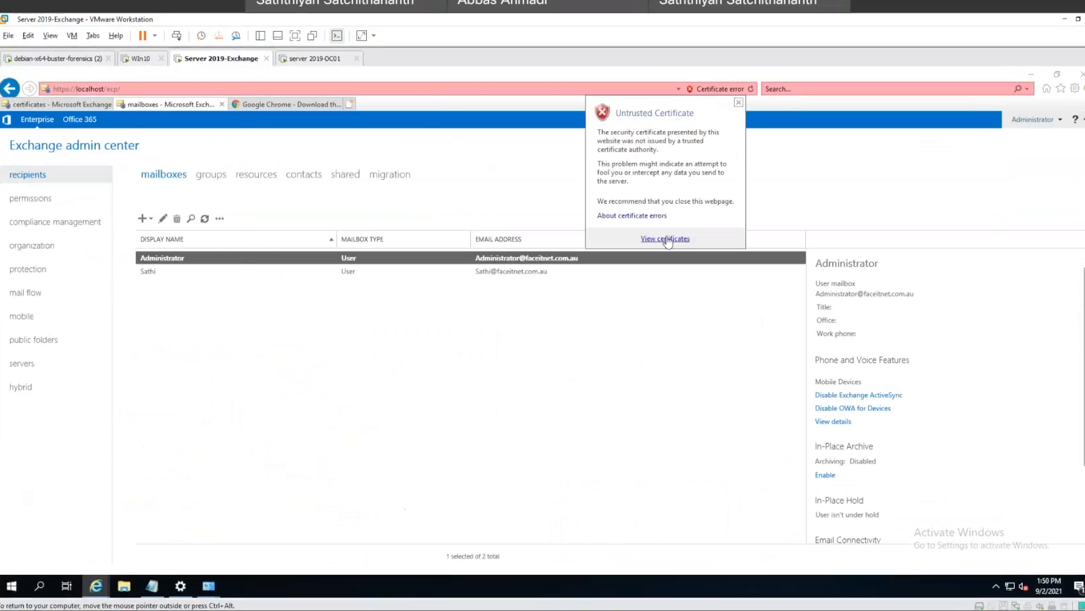
click(668, 239)
key(Tab)
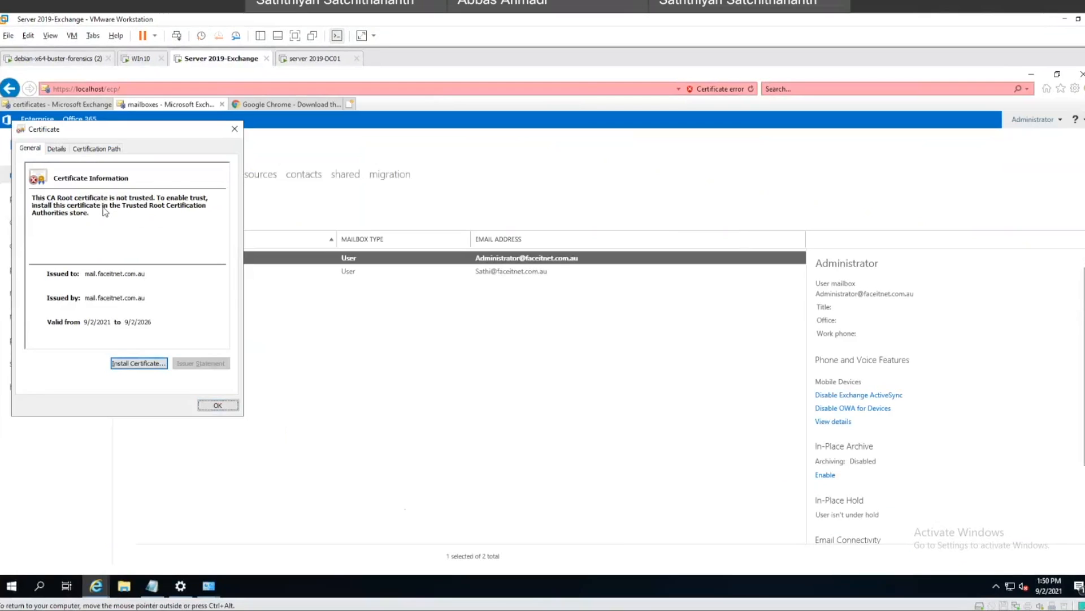
click(63, 150)
click(96, 148)
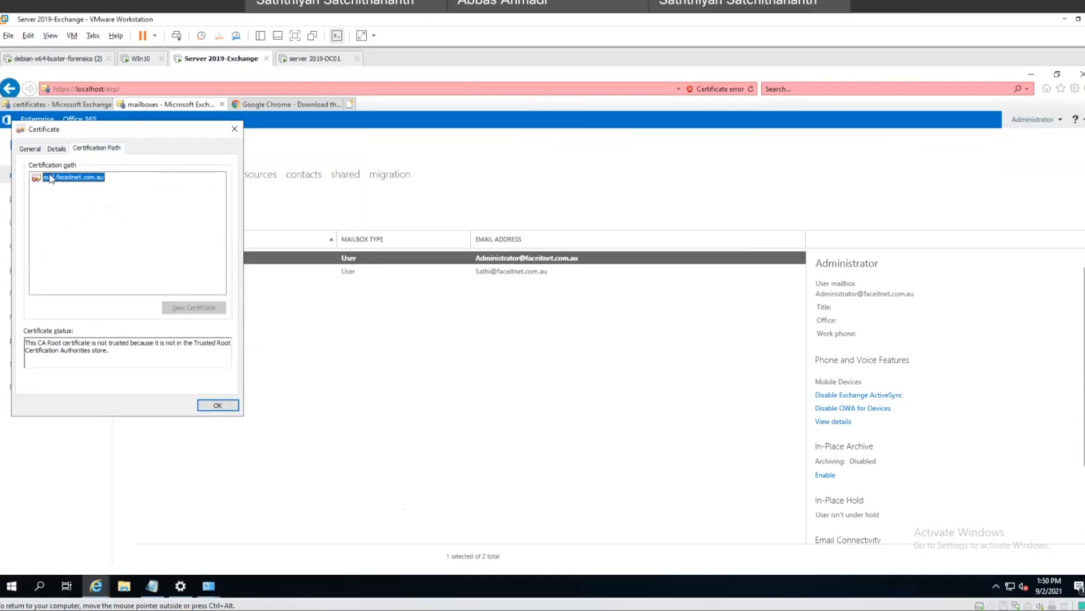
Step: Read the certificate status text on the certification path of the site's certificate
drag(36, 346, 52, 346)
drag(141, 348, 141, 349)
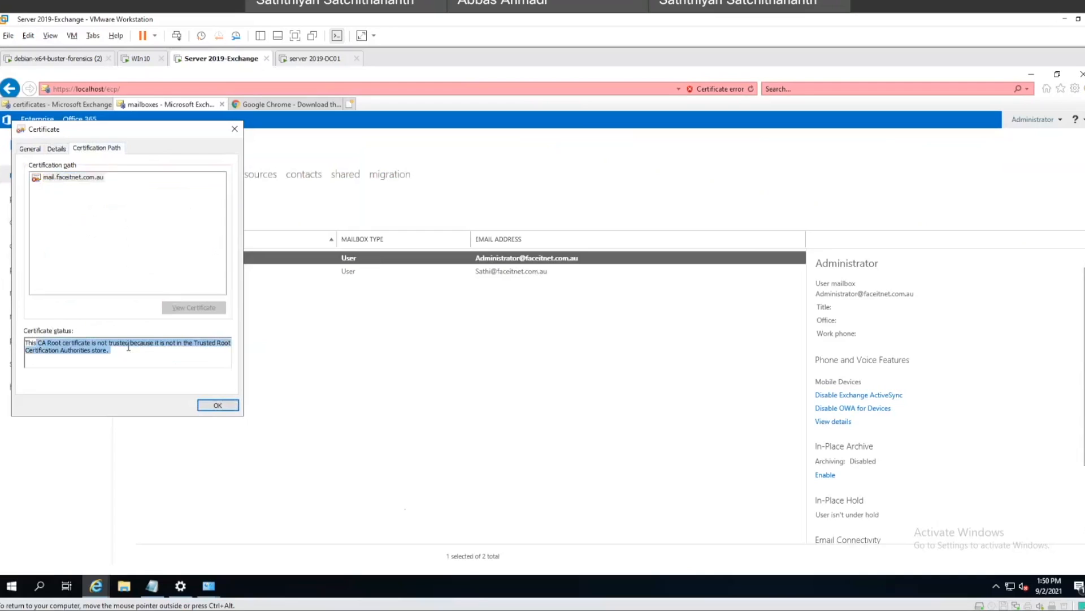
click(128, 347)
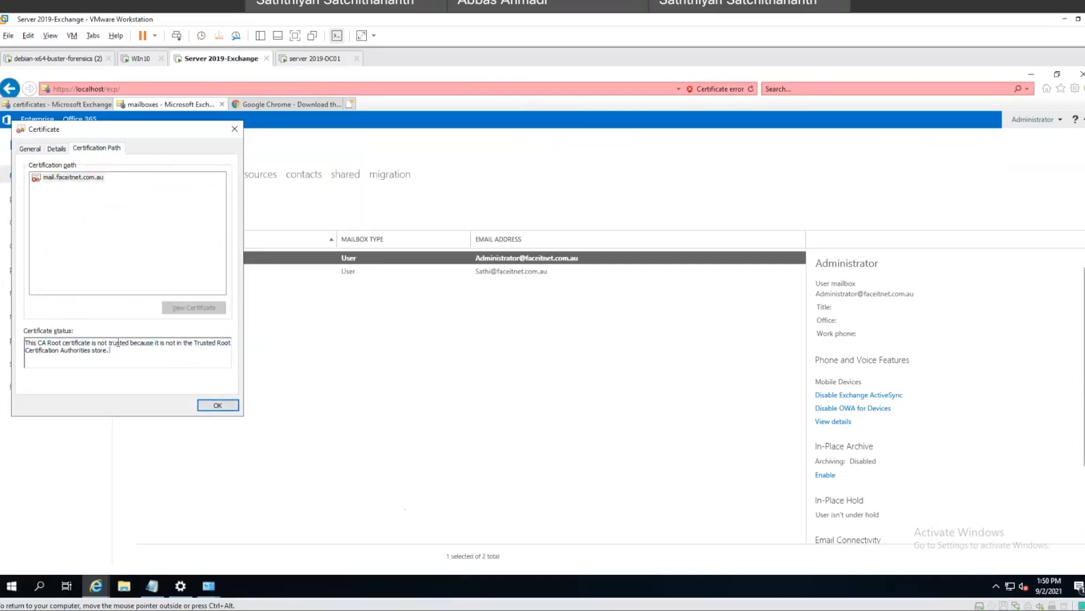
drag(158, 344, 39, 560)
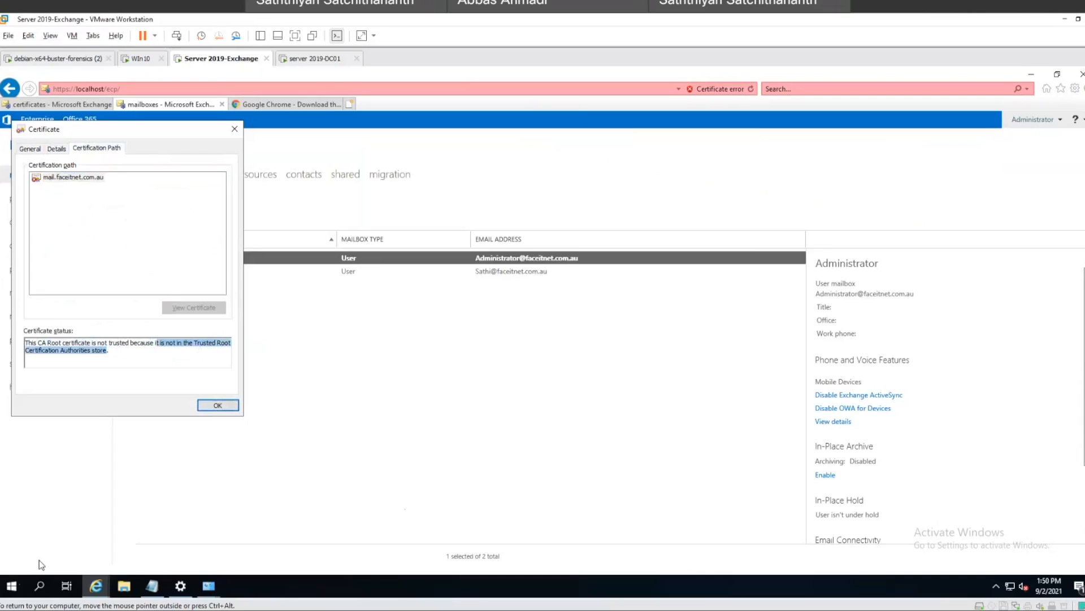
Step: Try to launch mmc from the Windows search, checking the result's run options, and dismiss the search
click(19, 587)
text(mmc)
key(BackSpace)
key(BackSpace)
key(BackSpace)
text(mm)
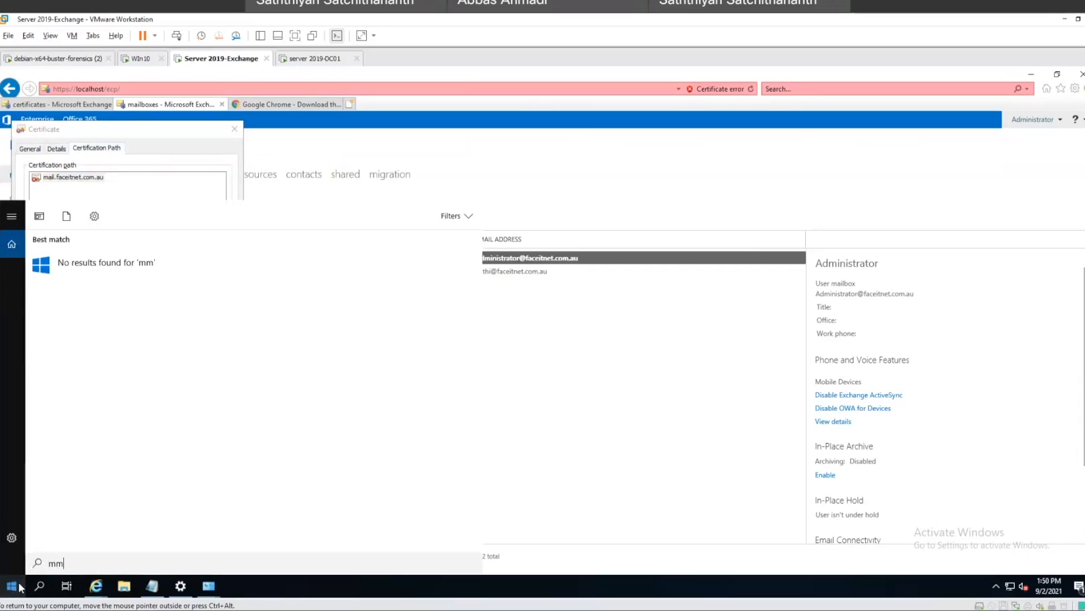
text(s.)
key(BackSpace)
key(BackSpace)
text(c.)
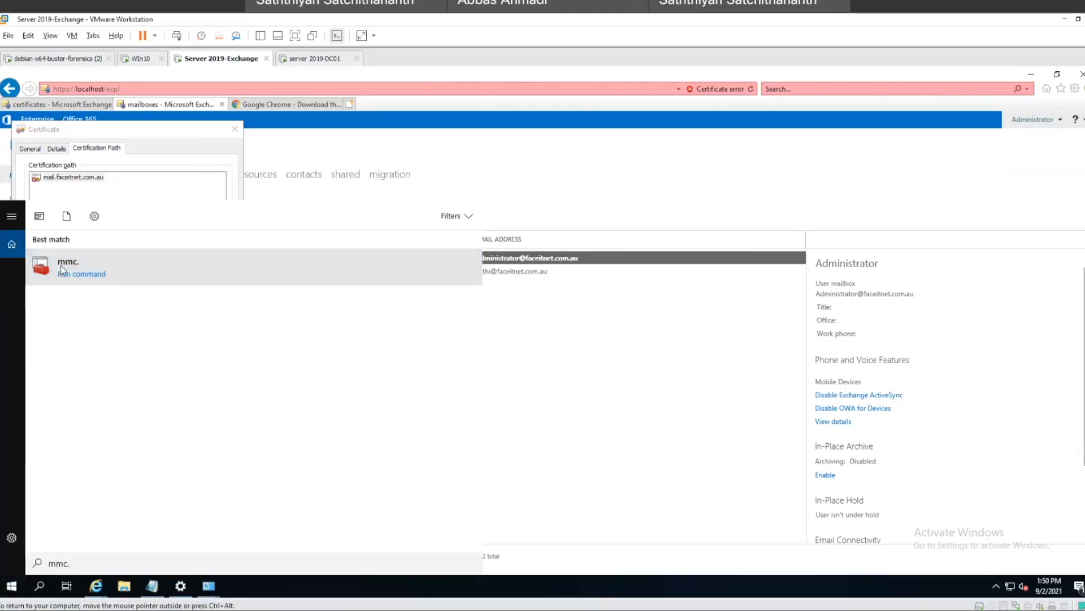
click(39, 584)
click(39, 585)
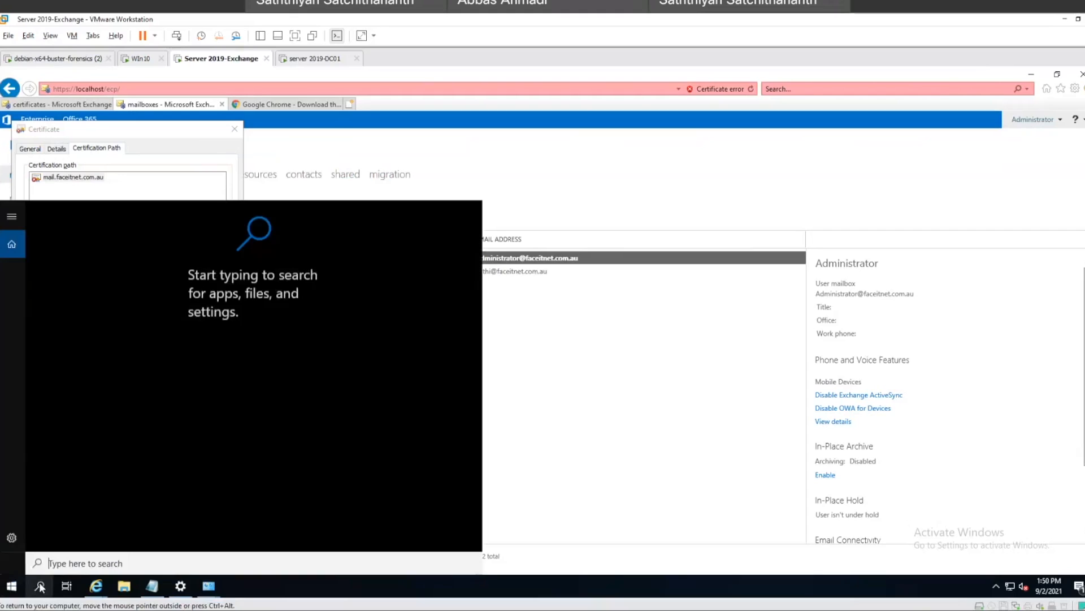
text(mmc.)
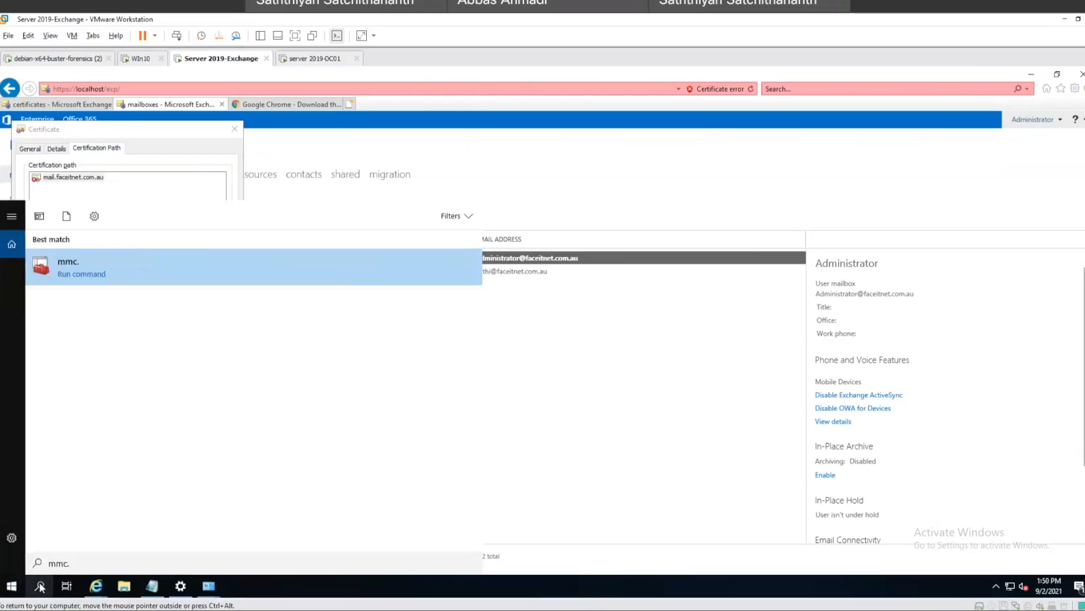
right_click(79, 279)
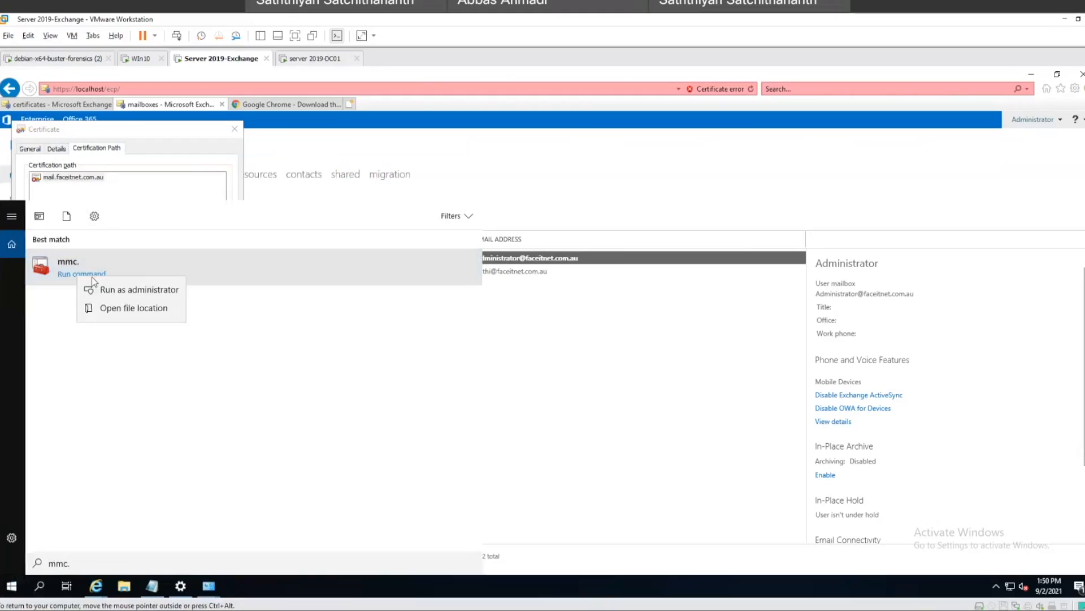
key(Escape)
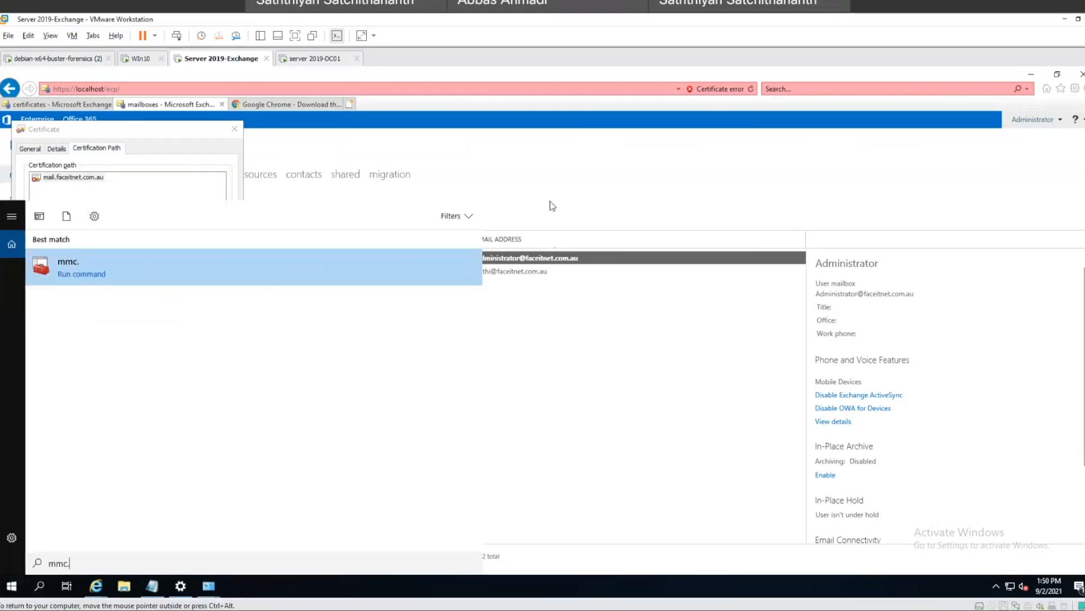
click(552, 206)
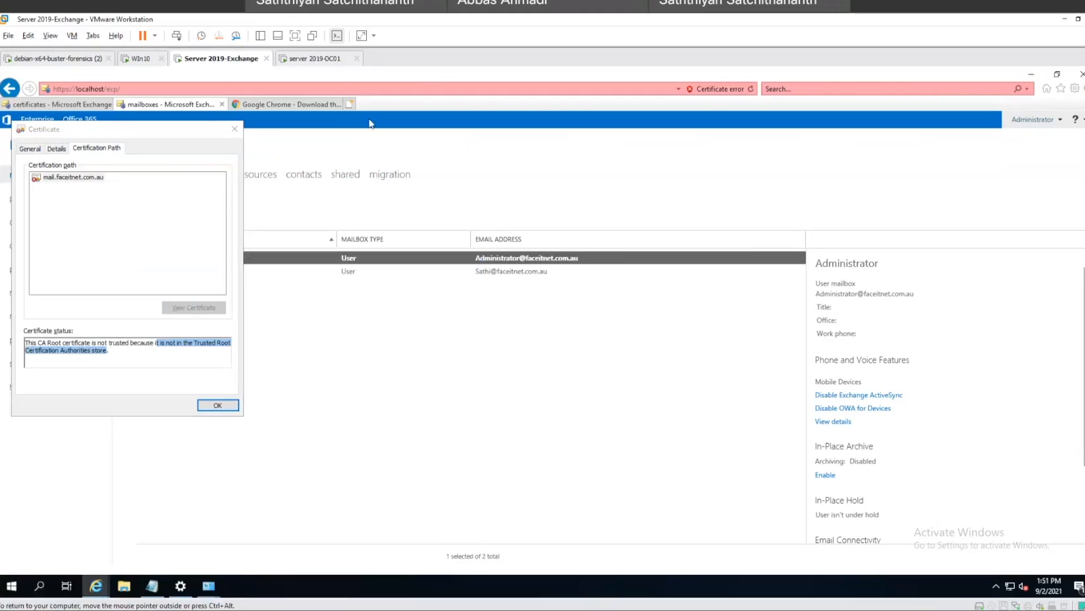
right_click(242, 55)
click(273, 206)
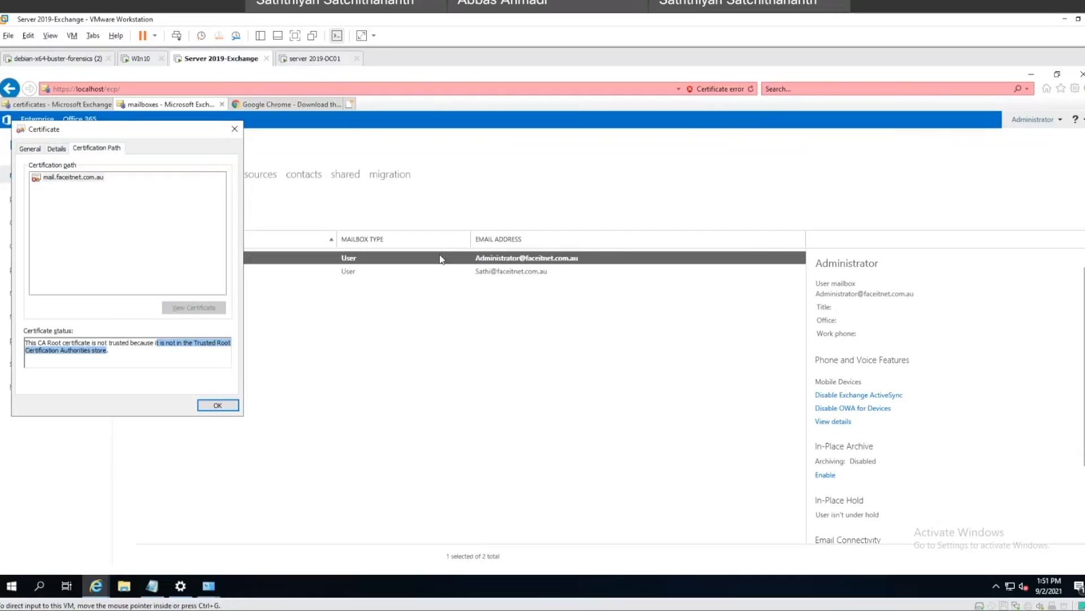
click(181, 587)
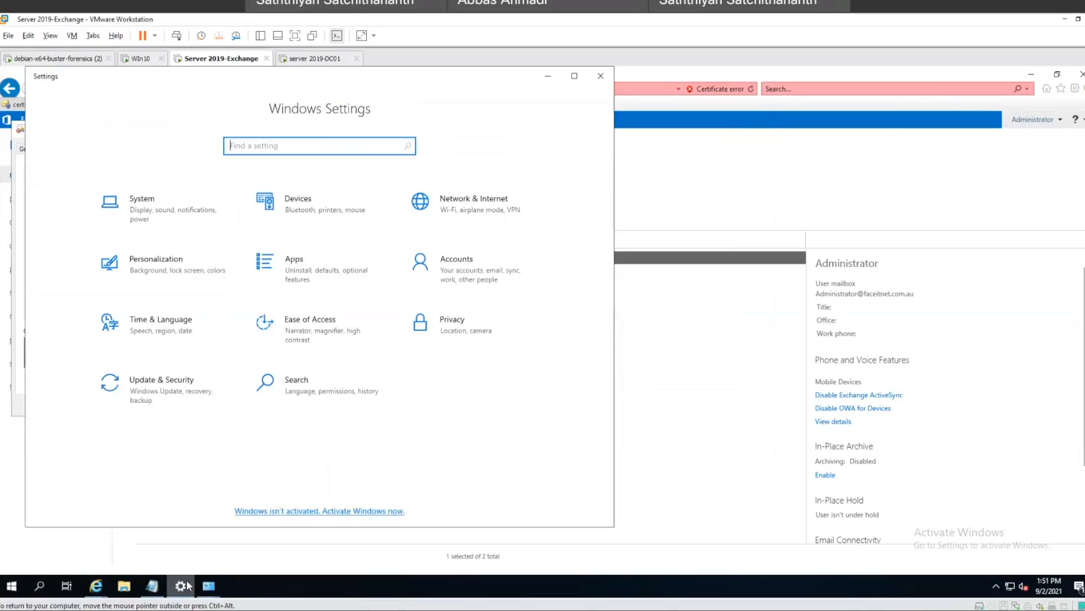
click(182, 587)
click(181, 587)
Step: Try again to find mmc through the Start menu, and close the Failover Cluster Manager and its Windows Admin Center notice
click(10, 589)
text(mmc)
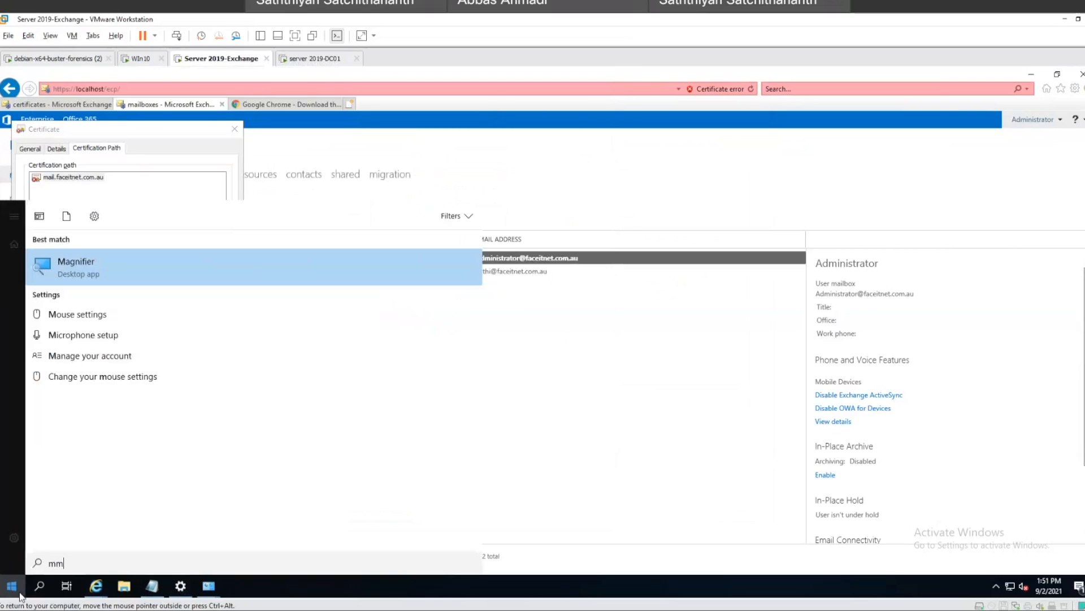
click(19, 594)
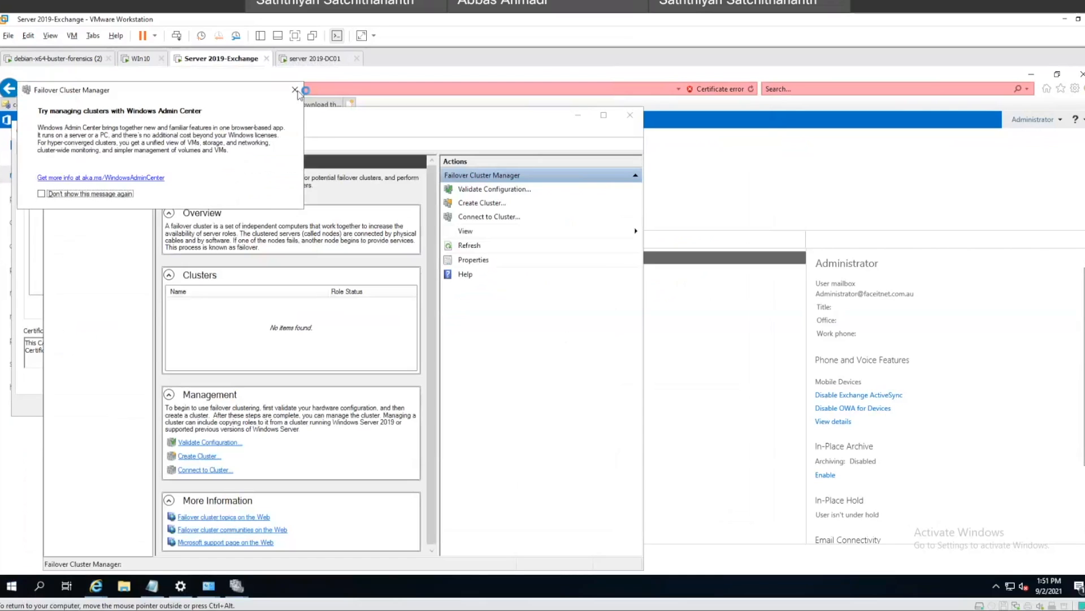
click(295, 90)
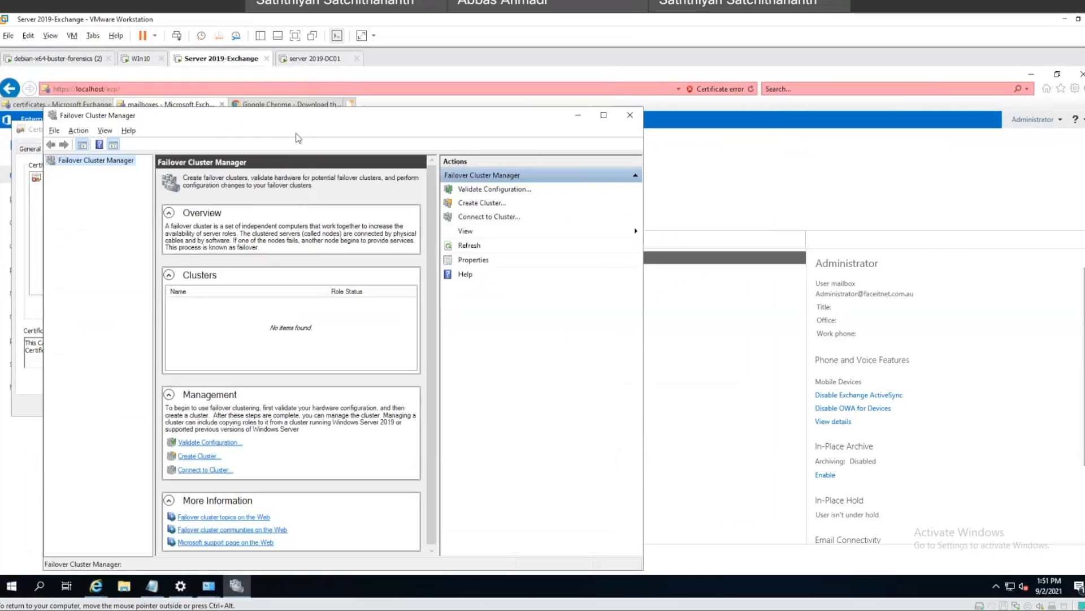
click(629, 116)
Step: Retry the search for mmc. and try to start its Run command result
click(17, 589)
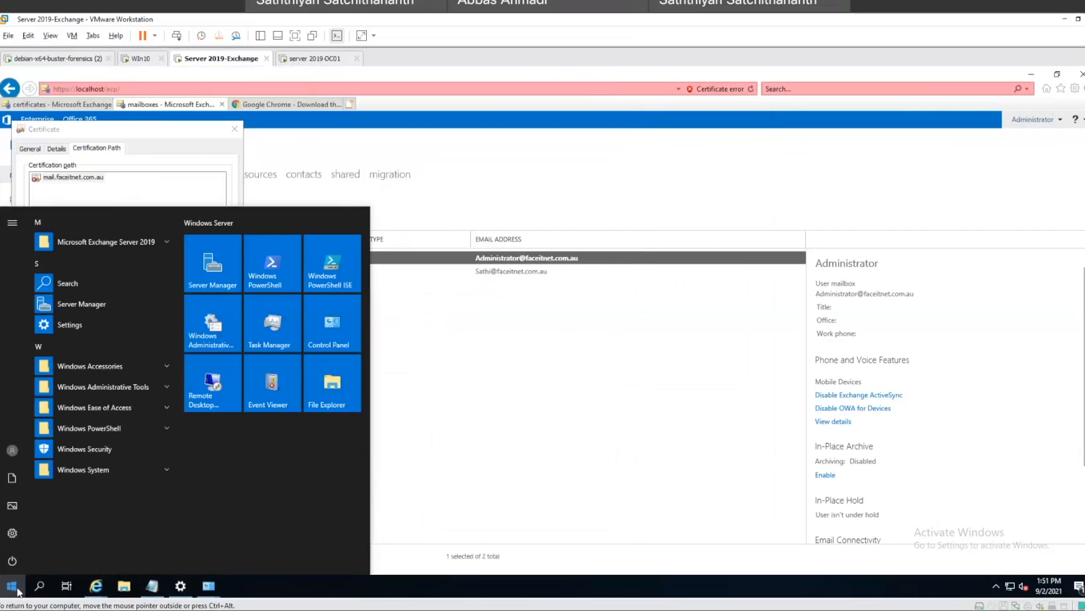
text(mmc.d)
key(BackSpace)
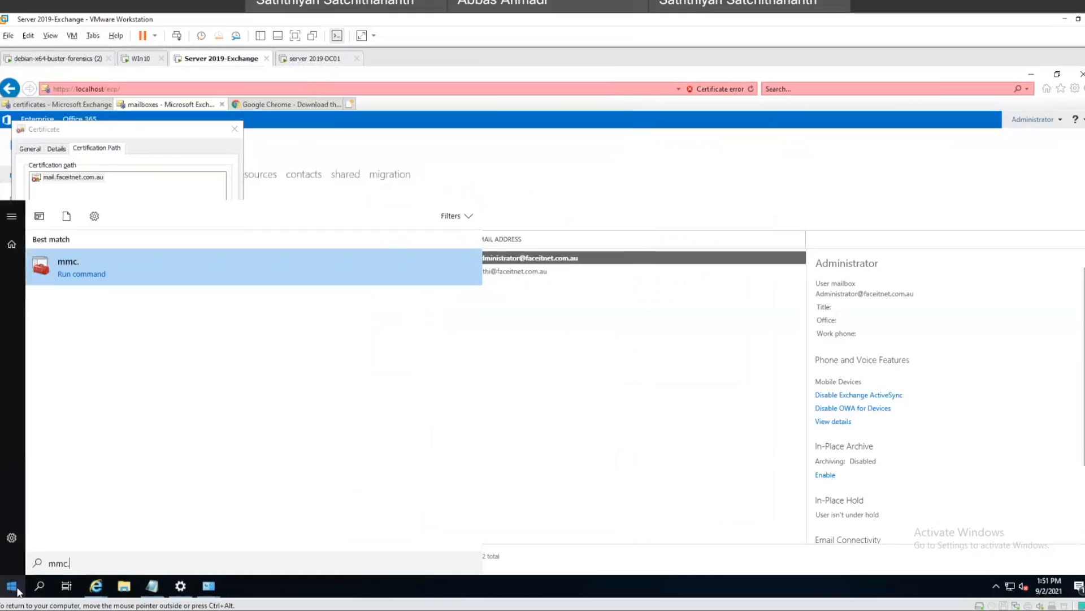
text(ex)
key(BackSpace)
key(BackSpace)
key(BackSpace)
text(.)
click(66, 280)
right_click(67, 280)
click(48, 277)
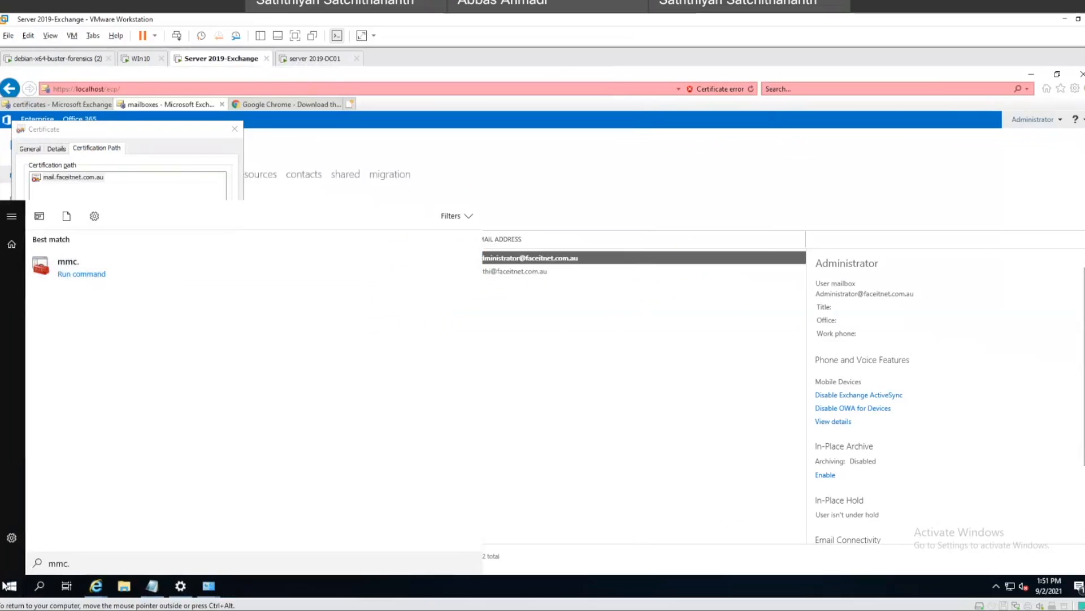
click(5, 585)
text(mmc)
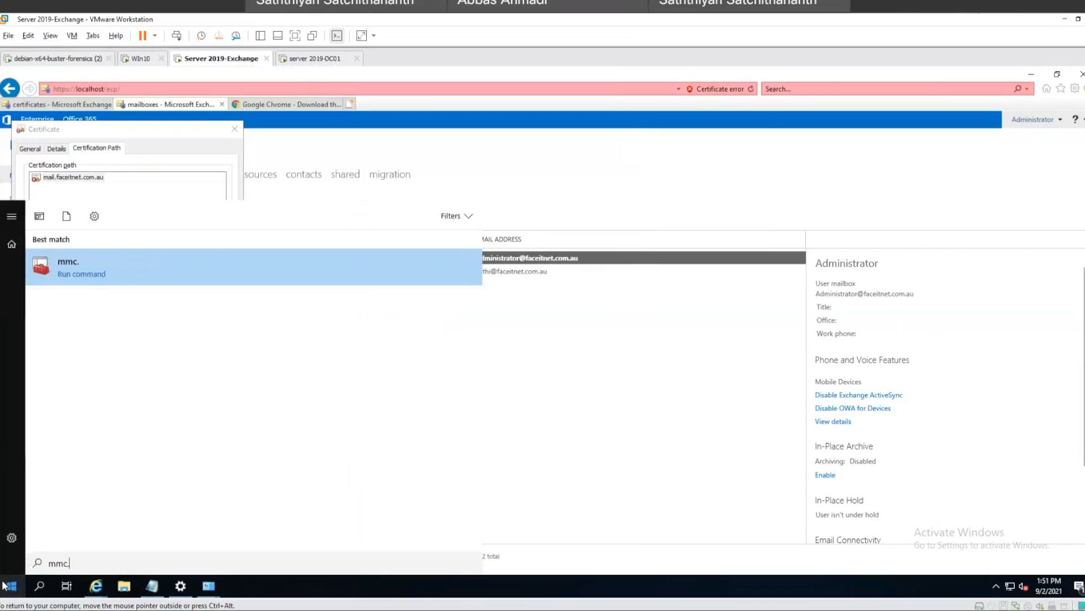
text(.)
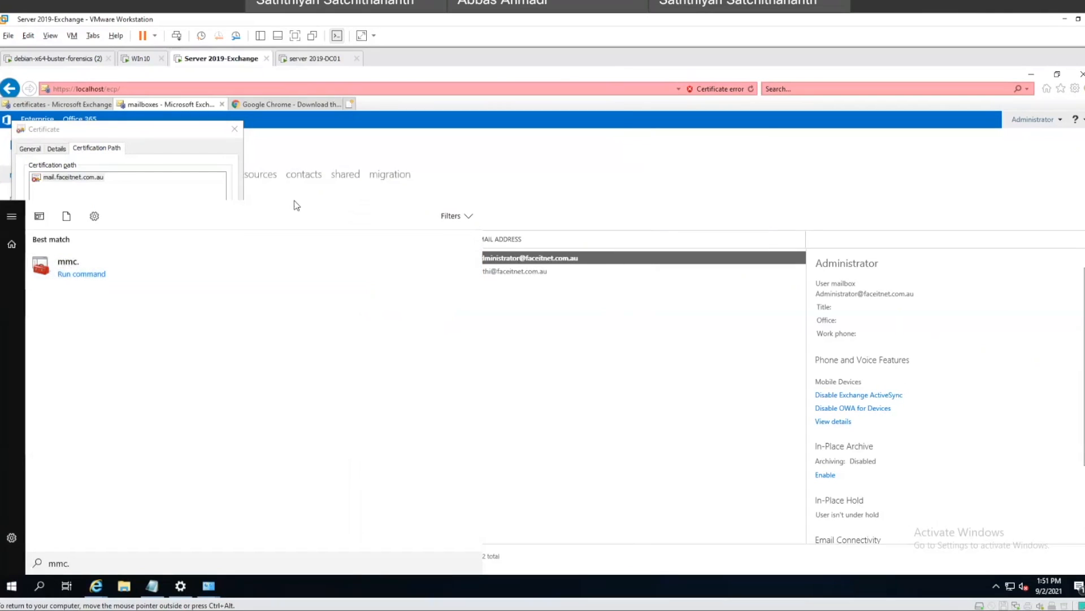
Step: Bring up the Windows Settings window and close it
click(186, 588)
click(188, 587)
click(185, 586)
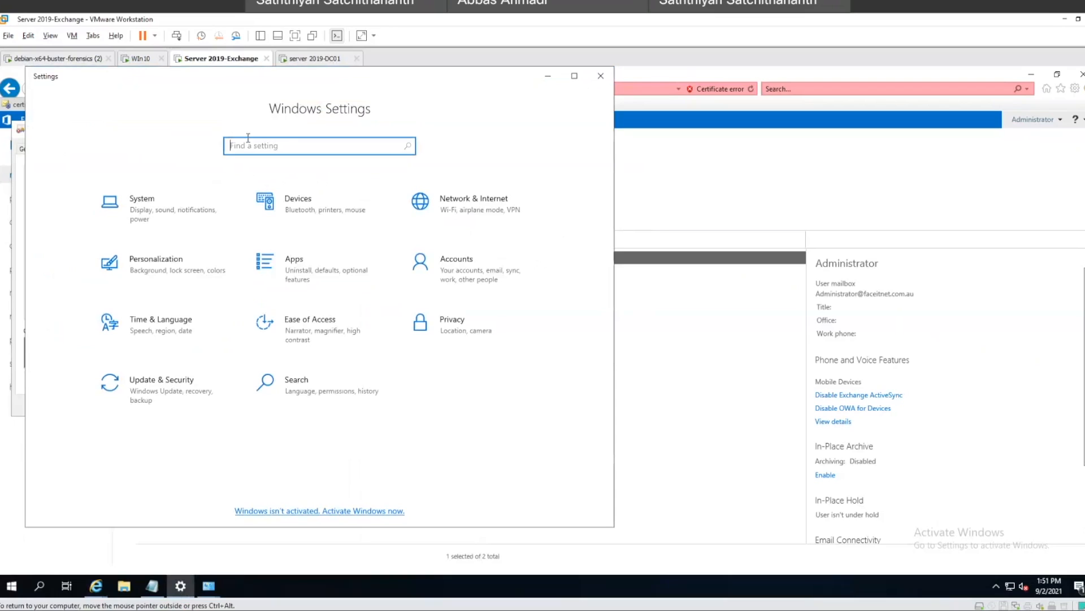
click(601, 75)
Step: Move the Certificate dialog aside and examine the DNS names in the certificate's Subject Alternative Name field
drag(70, 133, 213, 148)
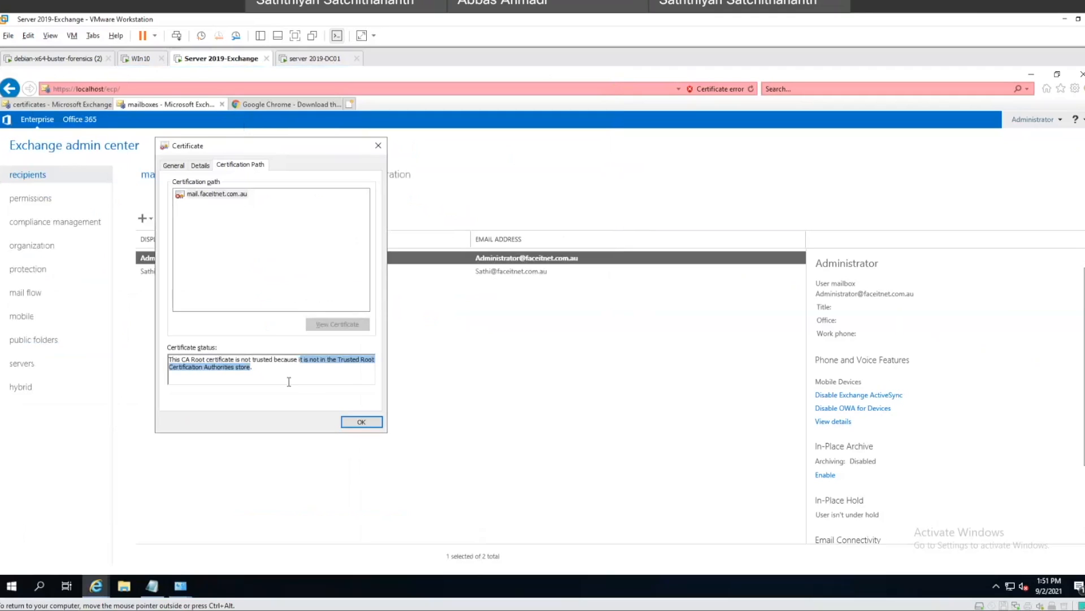
click(289, 382)
click(199, 164)
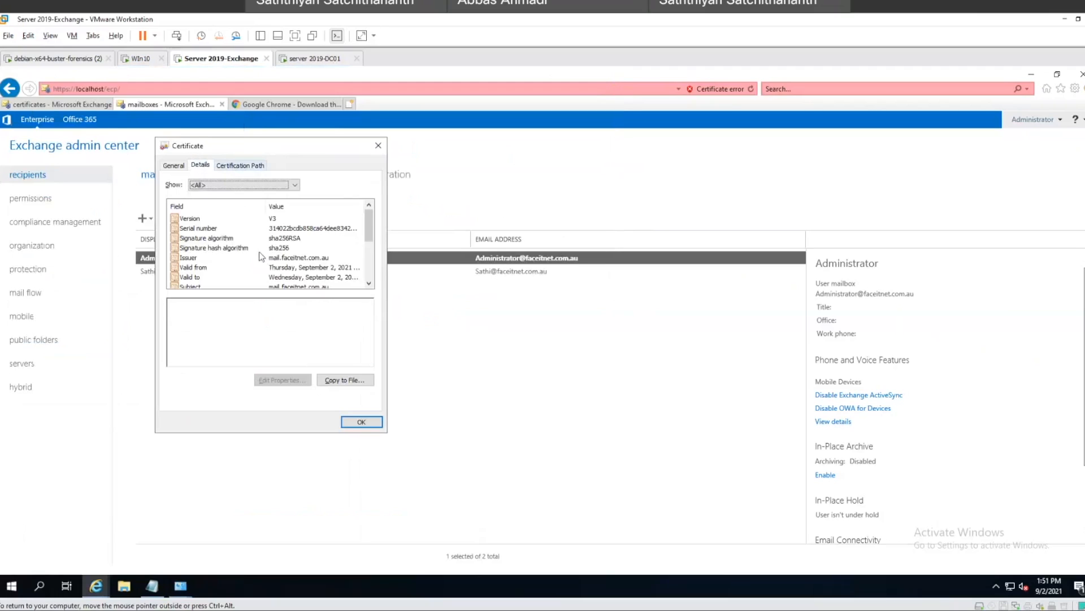
scroll(262, 257, down, 3)
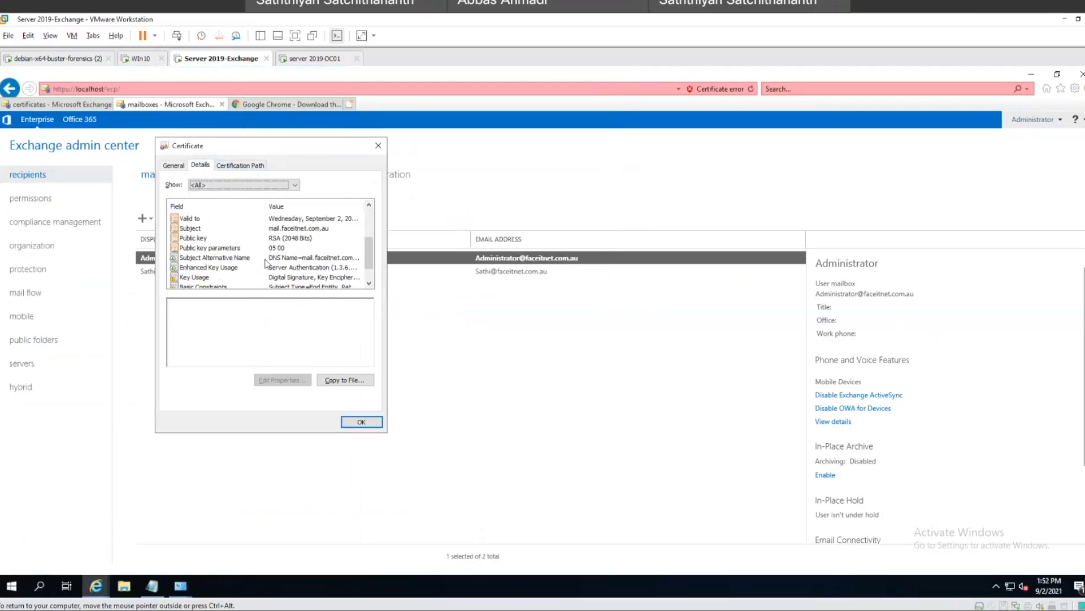
click(266, 258)
drag(227, 340, 153, 291)
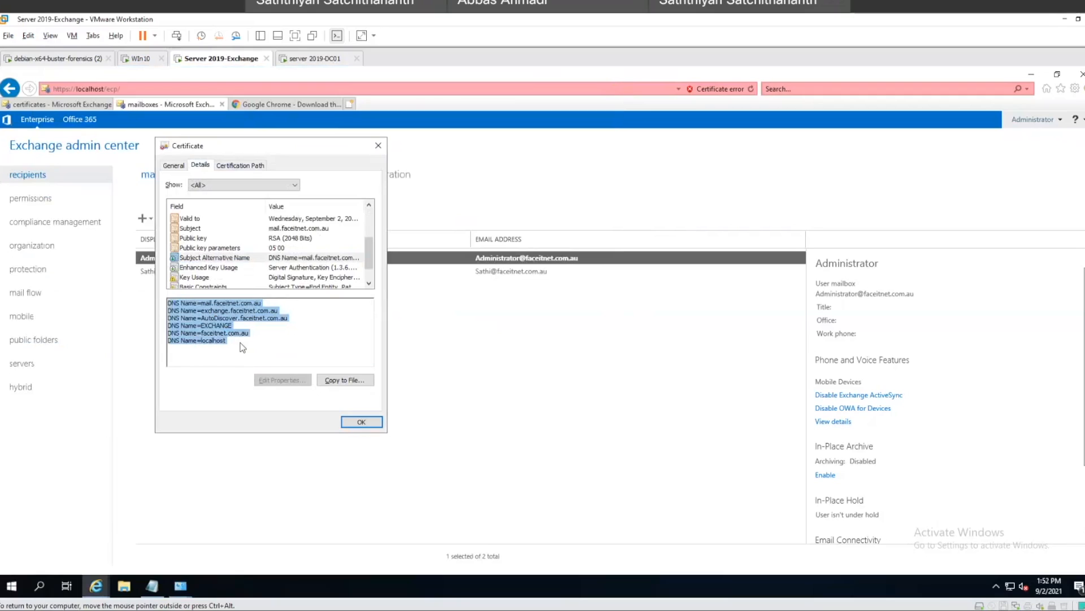
drag(197, 332, 257, 341)
click(258, 341)
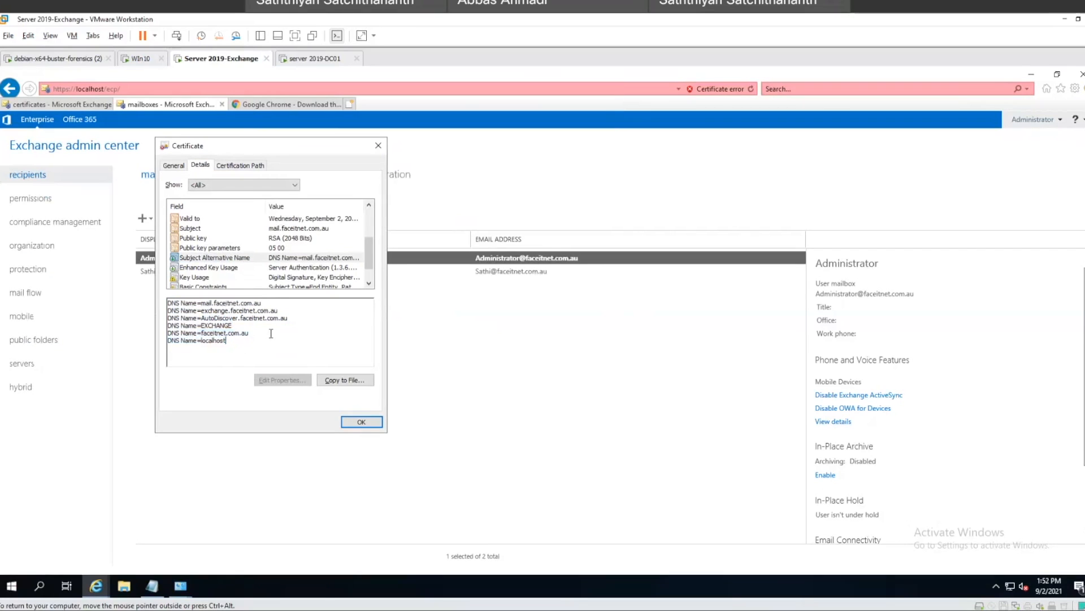
Step: Start exporting the certificate to a file in the Base-64 encoded X.509 (.CER) format
click(344, 381)
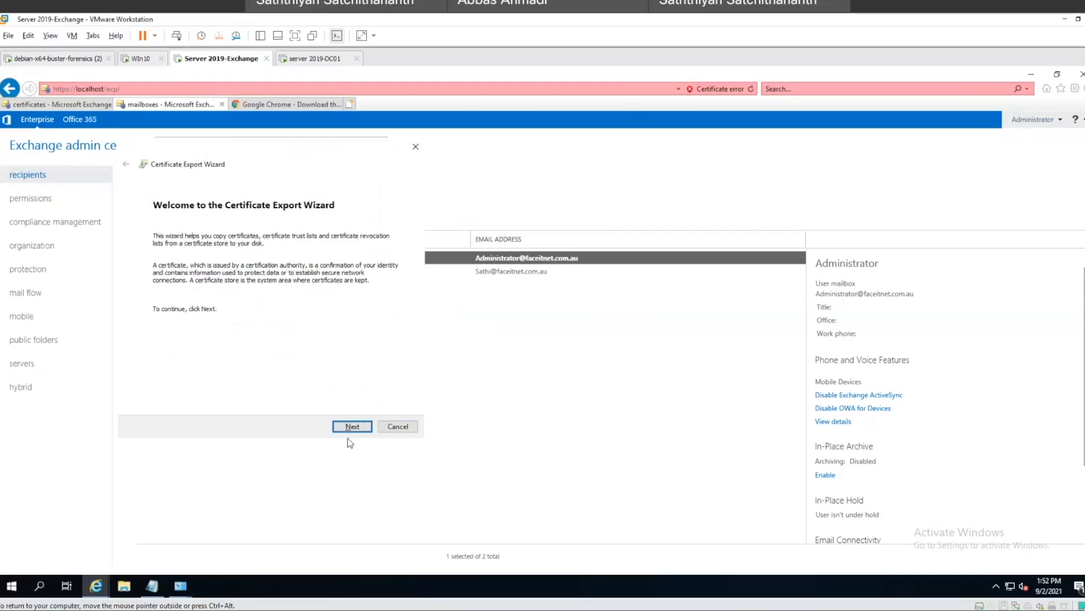
click(352, 427)
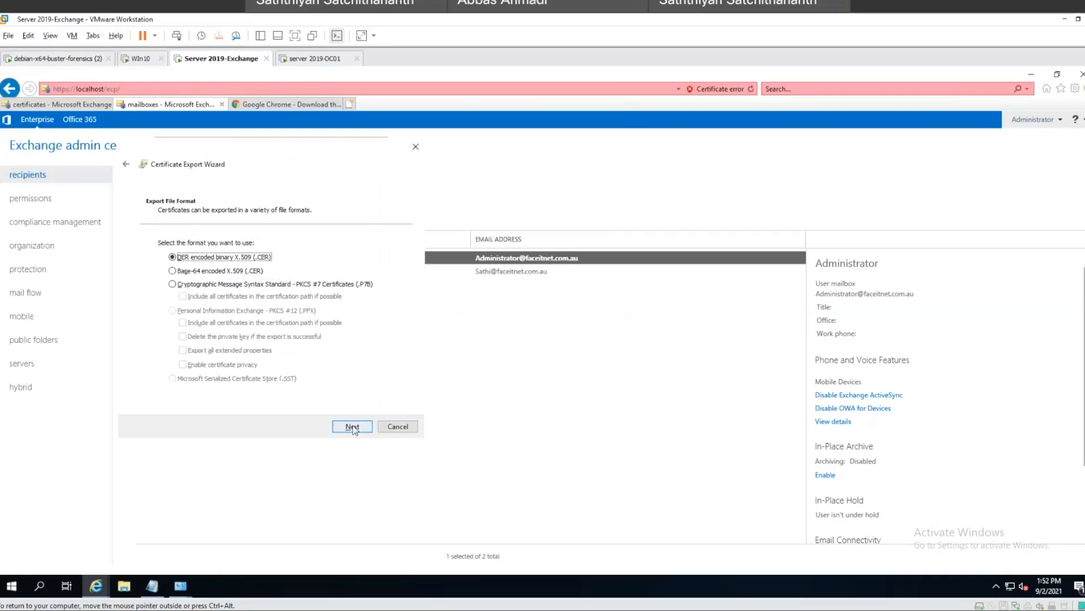
click(212, 272)
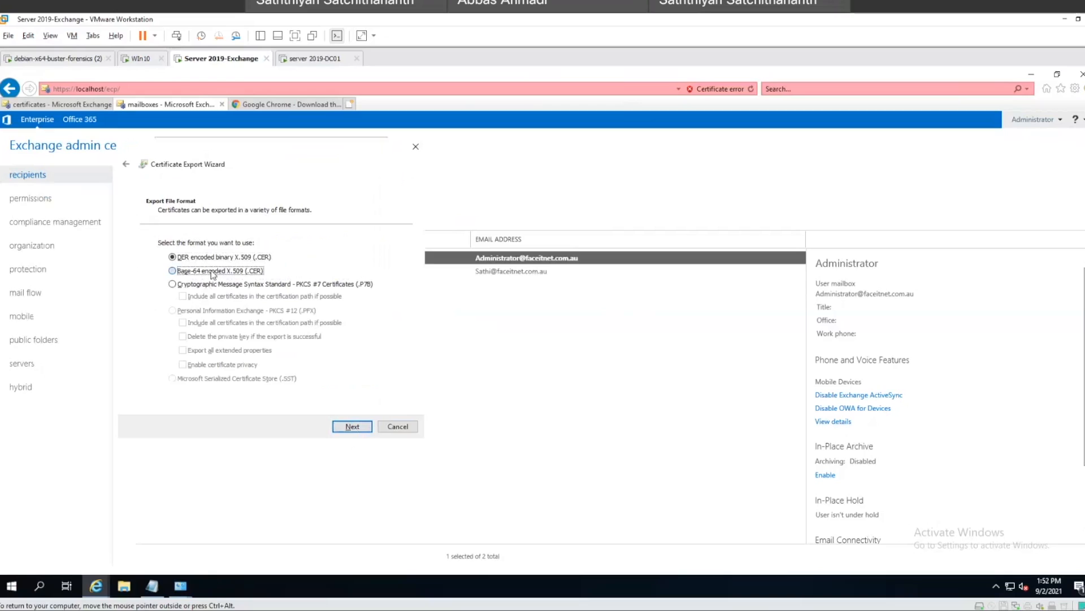
click(354, 424)
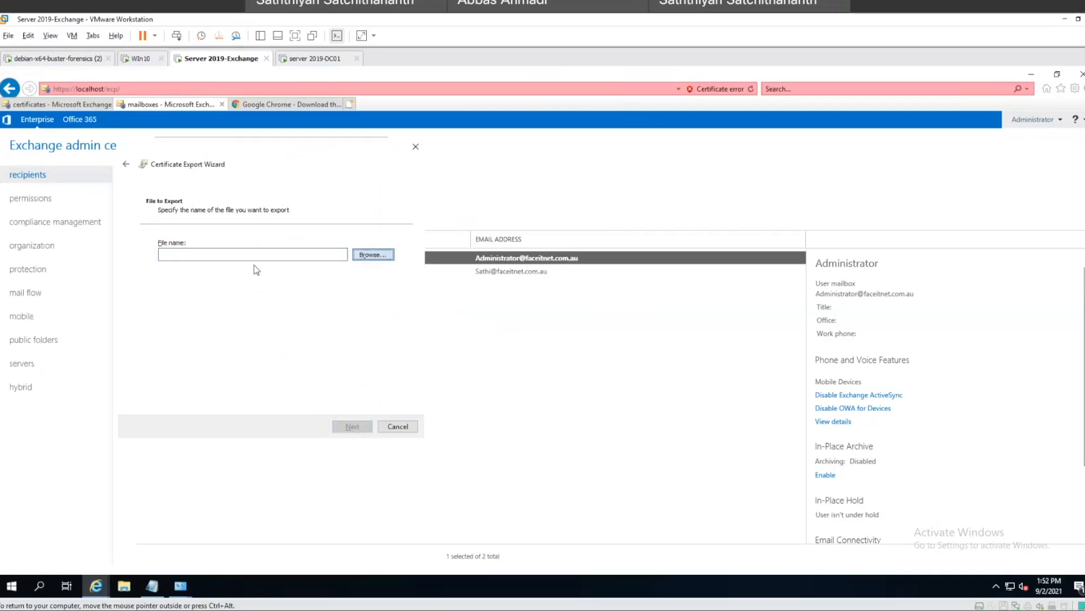
Step: Name the export file "cert-self sign" on the Desktop, finish the certificate export and close the certificate's properties
key(Return)
text(cert-self)
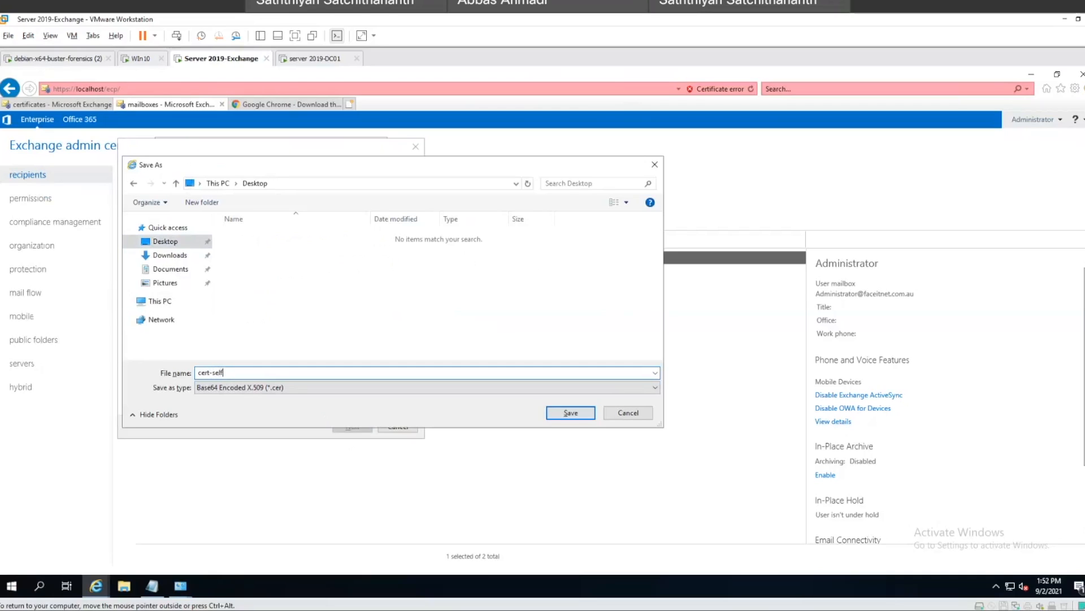
text( sign)
click(556, 412)
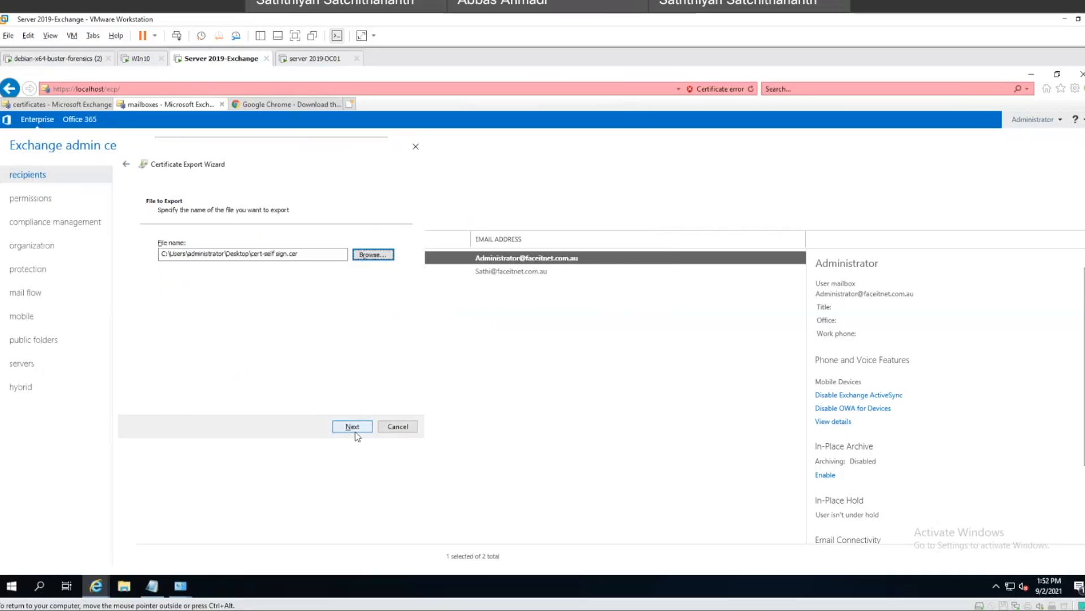
click(355, 430)
click(354, 429)
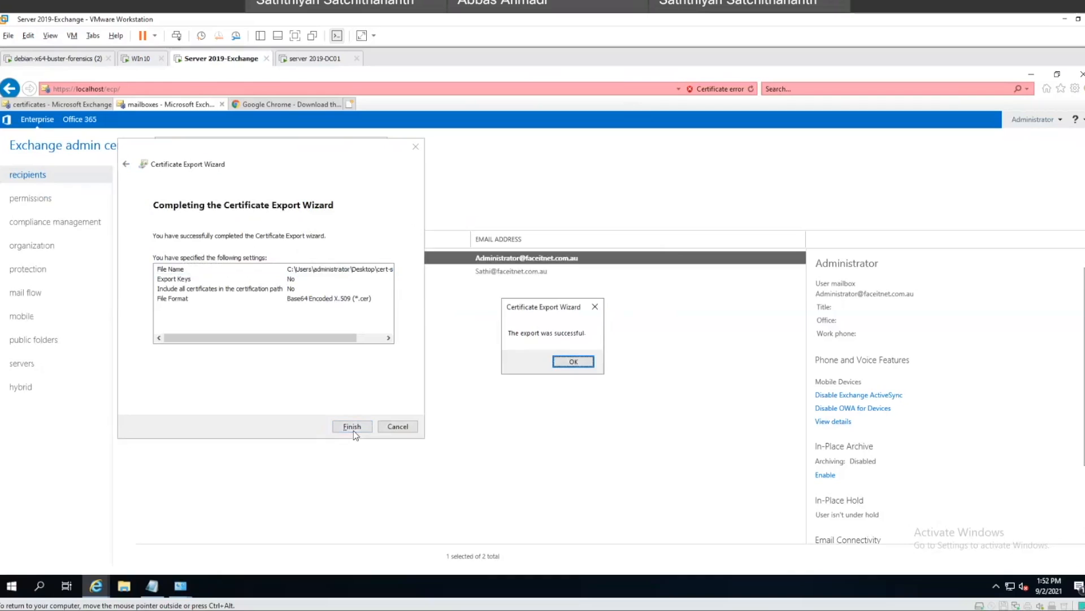
click(581, 360)
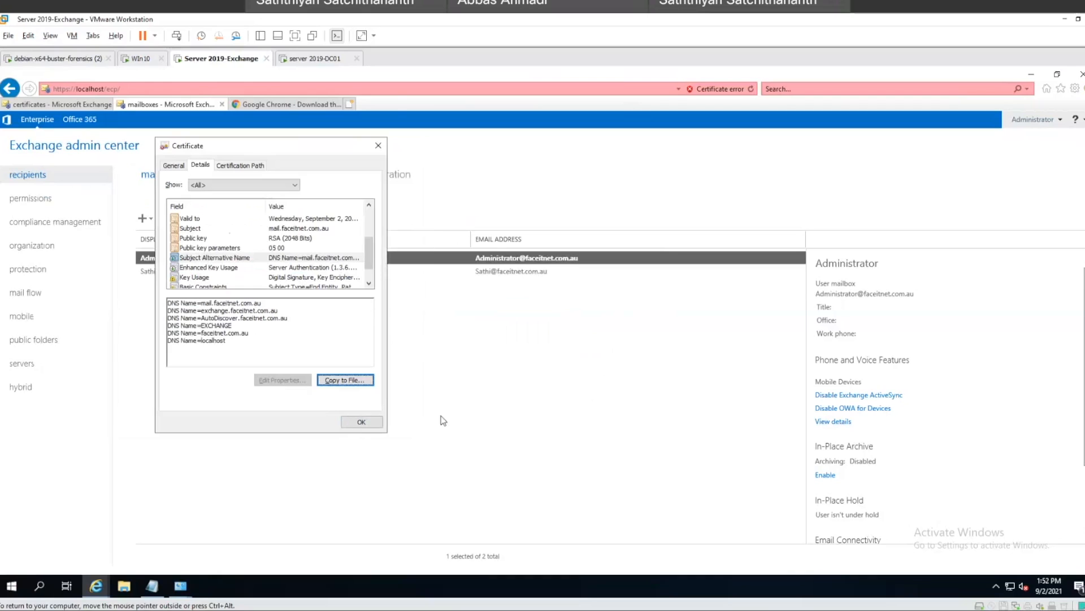
click(370, 426)
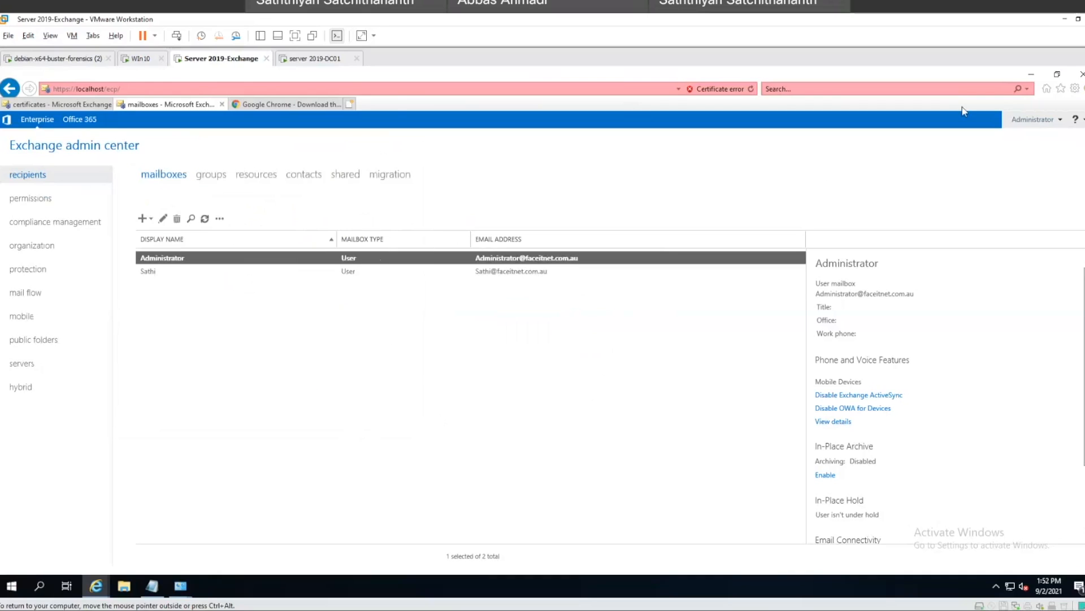
Step: Minimize the browser, move the cert-self sign file to an empty area of the desktop and open it
click(1031, 78)
click(27, 147)
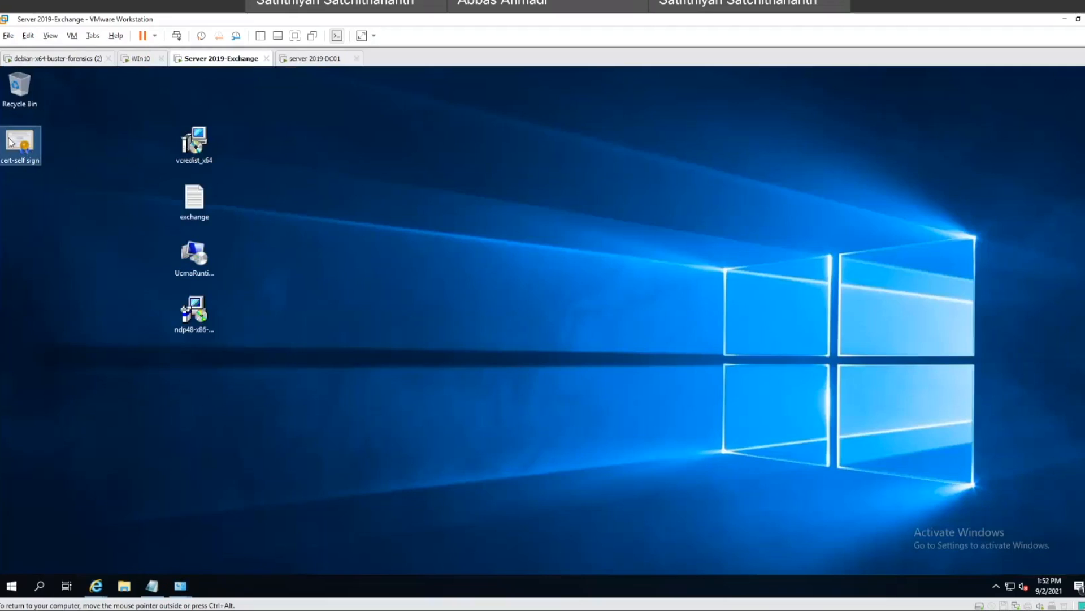
drag(183, 219, 425, 259)
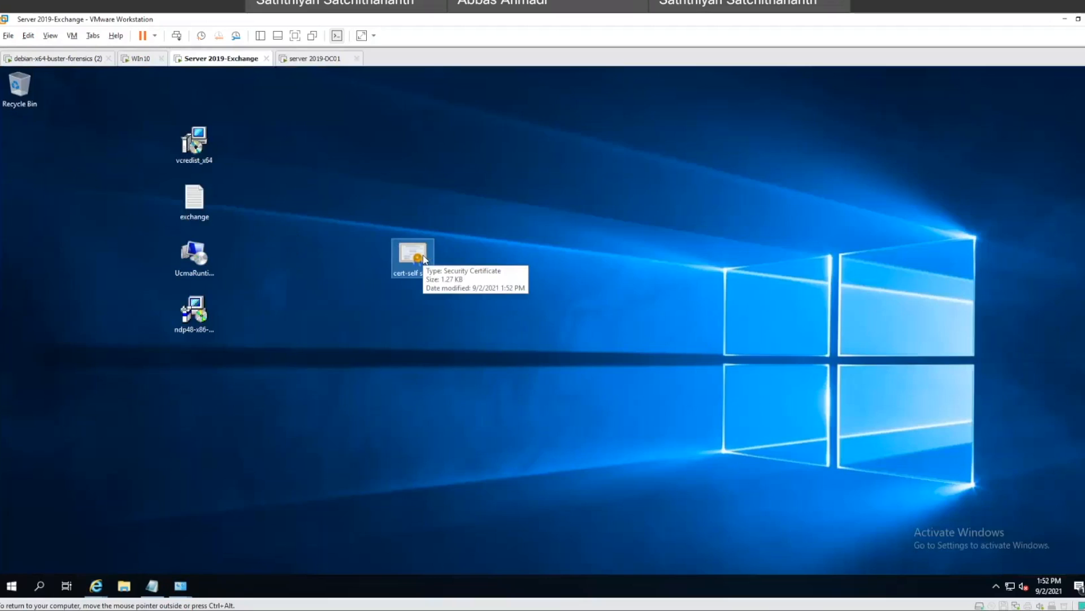
double_click(413, 254)
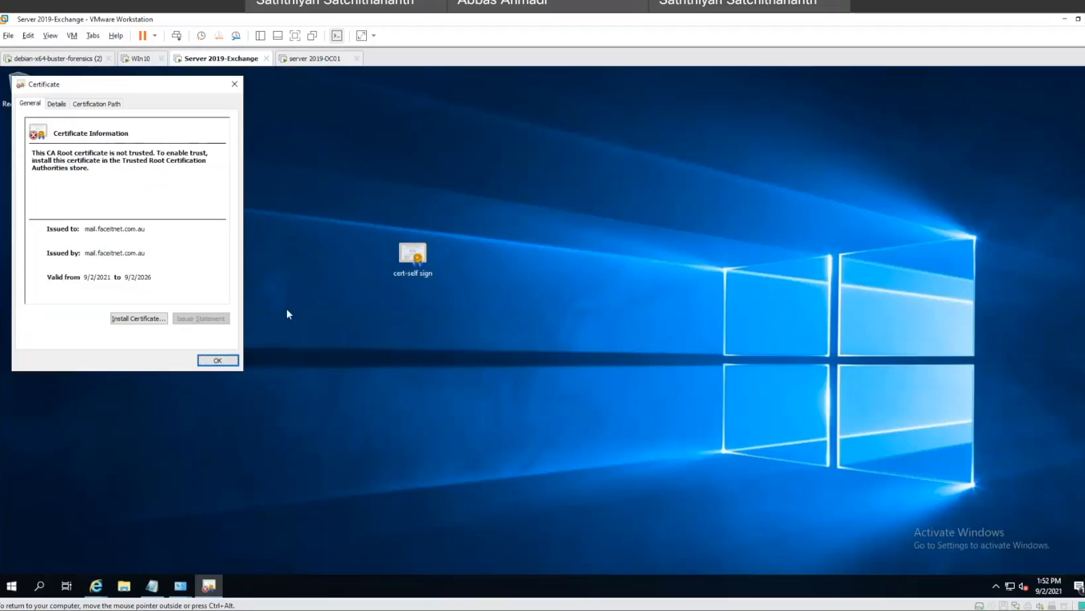
Step: Start installing the certificate on the Local Machine, choosing to place it in a specified store, and browse the available stores
click(141, 318)
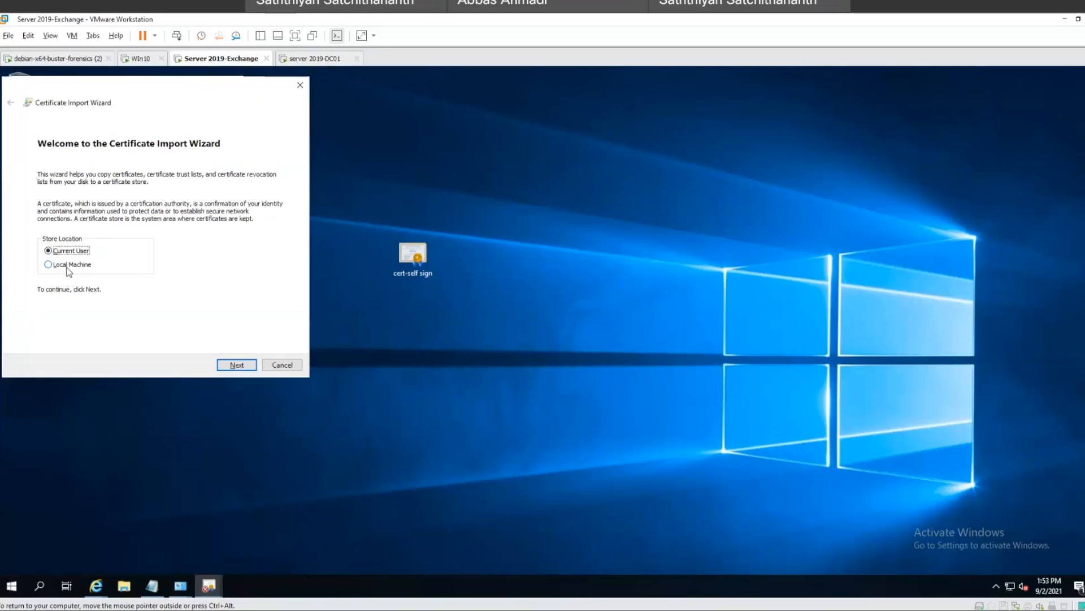
click(66, 268)
click(238, 364)
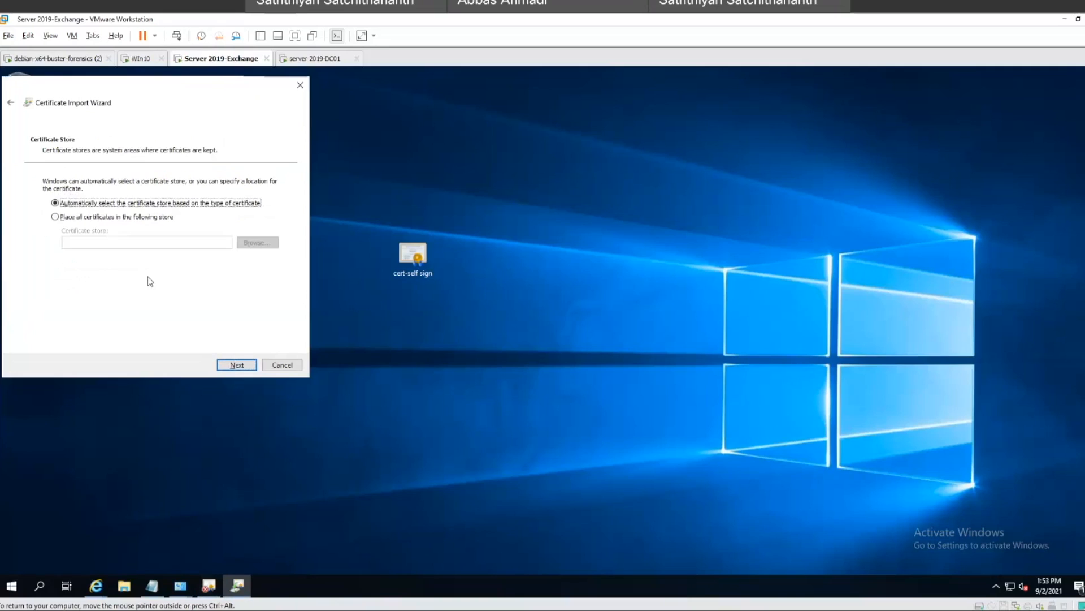
click(104, 220)
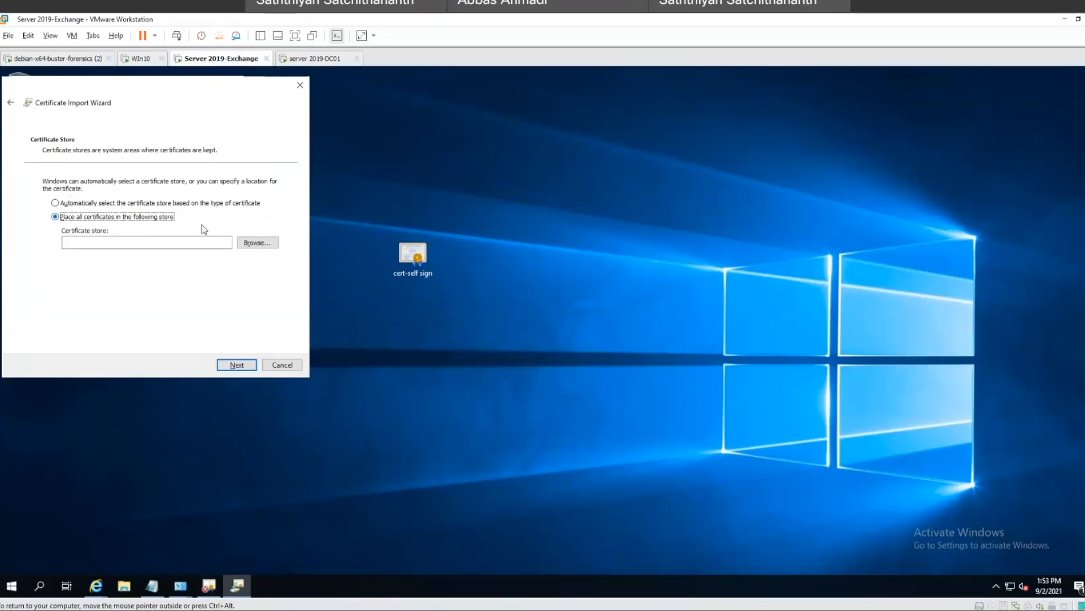
click(255, 241)
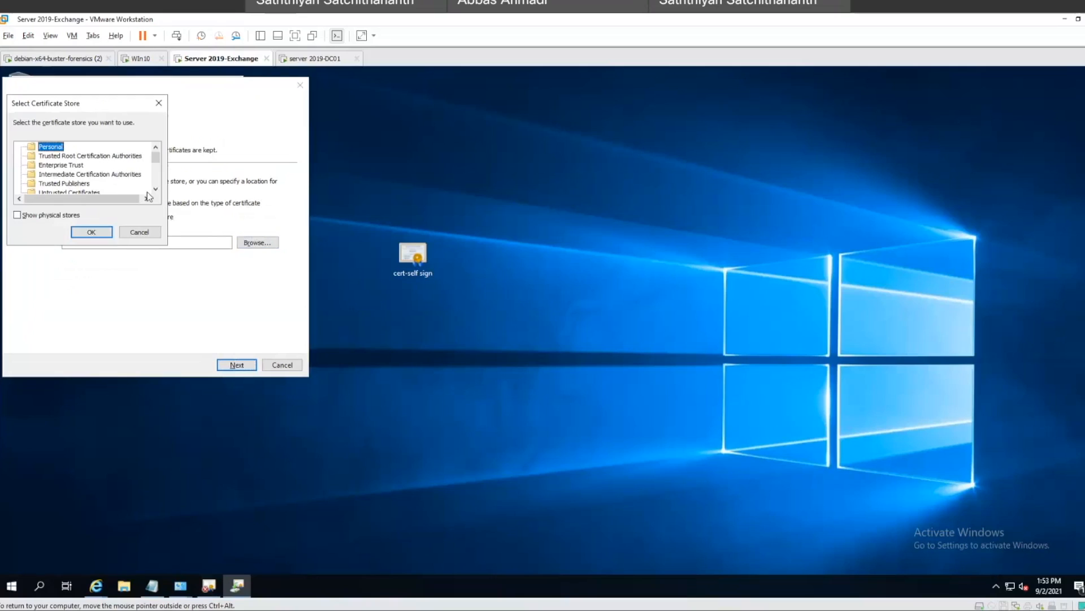
Step: Select Trusted Root Certification Authorities as the certificate store and finish the import
click(63, 156)
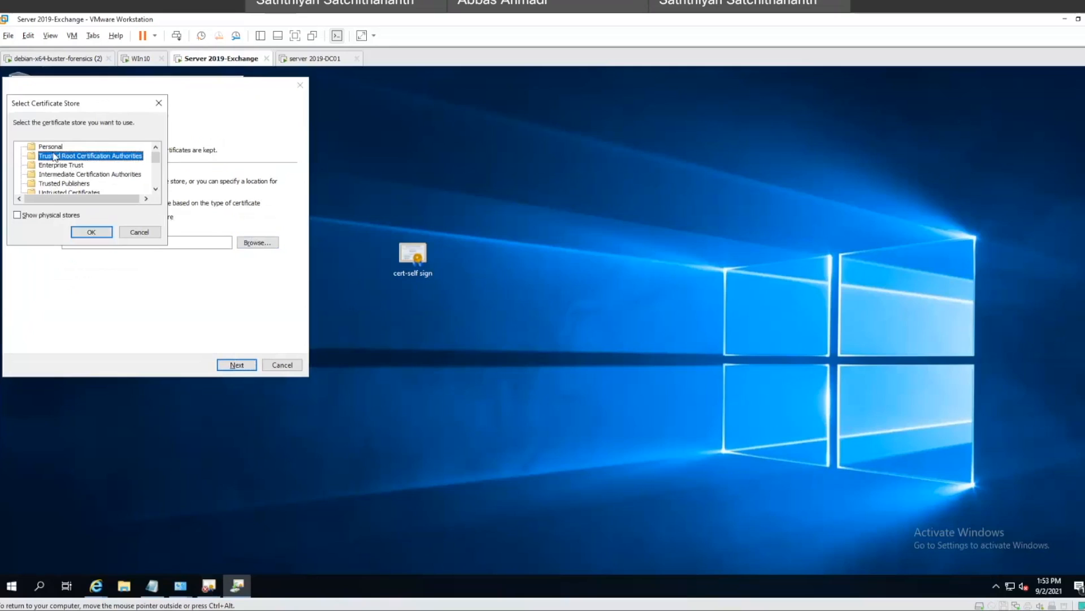
drag(53, 151, 55, 175)
click(55, 174)
click(54, 154)
click(53, 150)
click(57, 156)
click(59, 175)
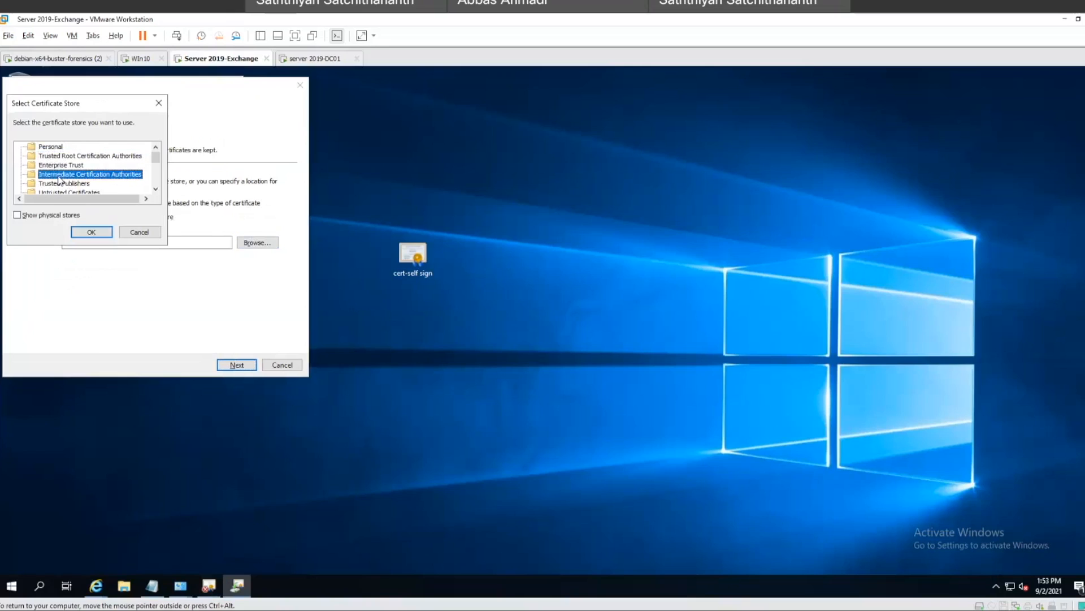
click(56, 156)
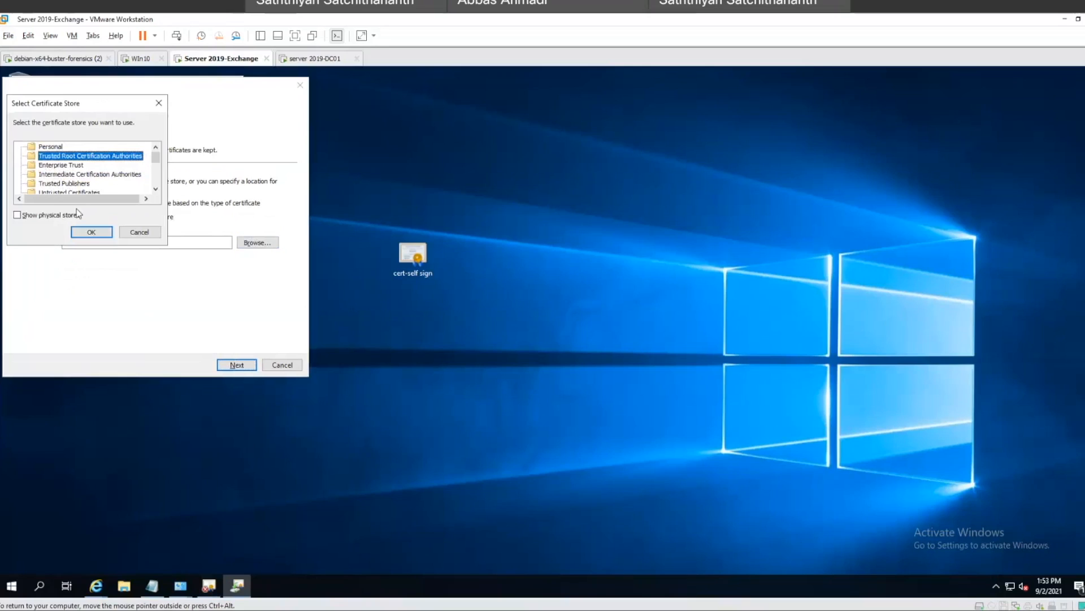
click(92, 232)
click(241, 366)
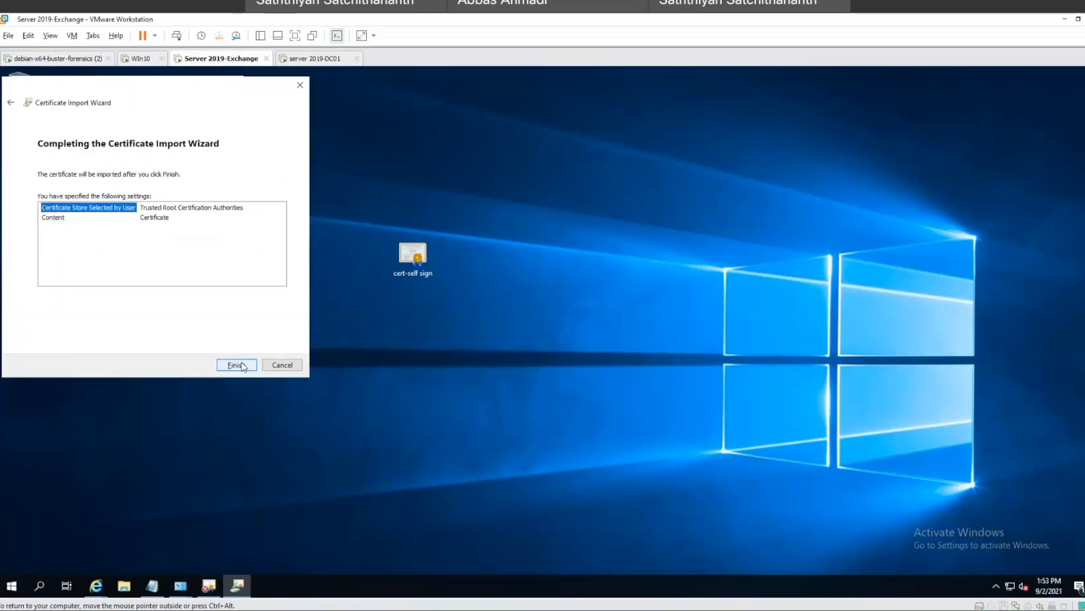
click(241, 366)
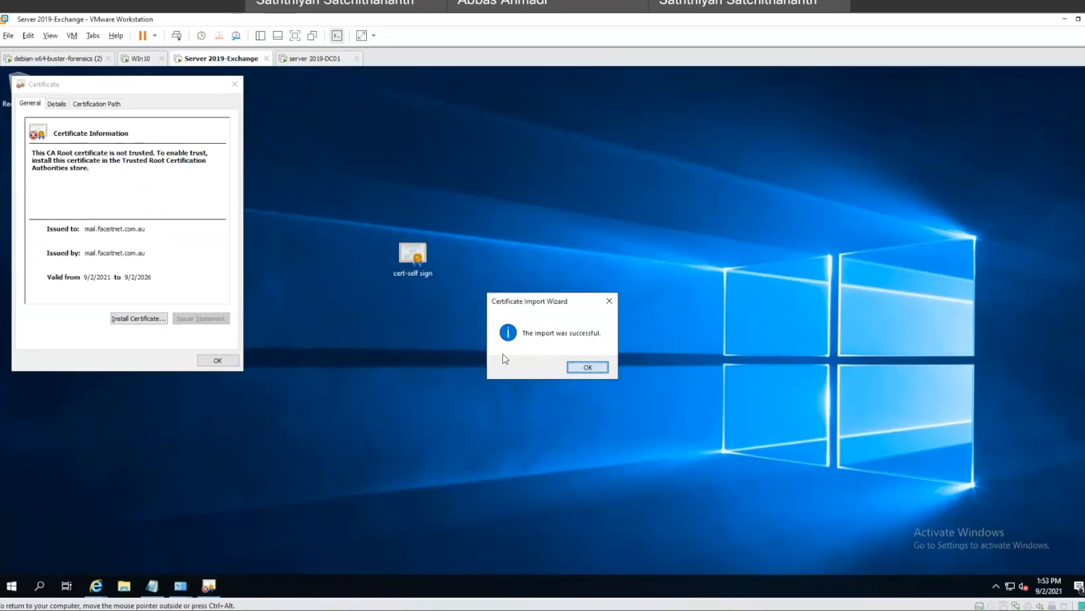
click(588, 366)
click(159, 319)
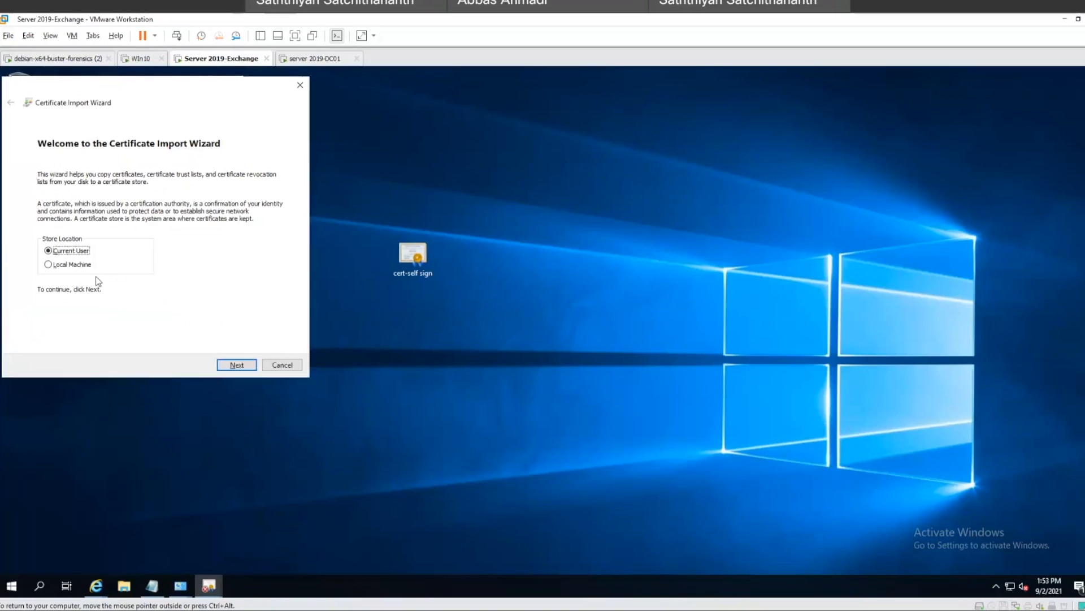
click(76, 269)
click(234, 365)
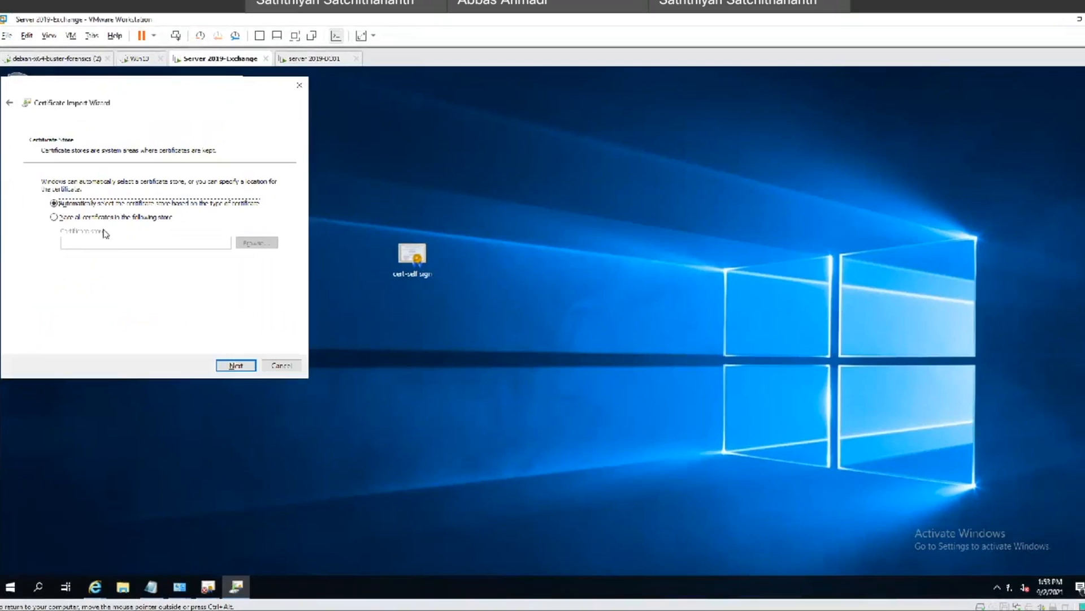
click(82, 218)
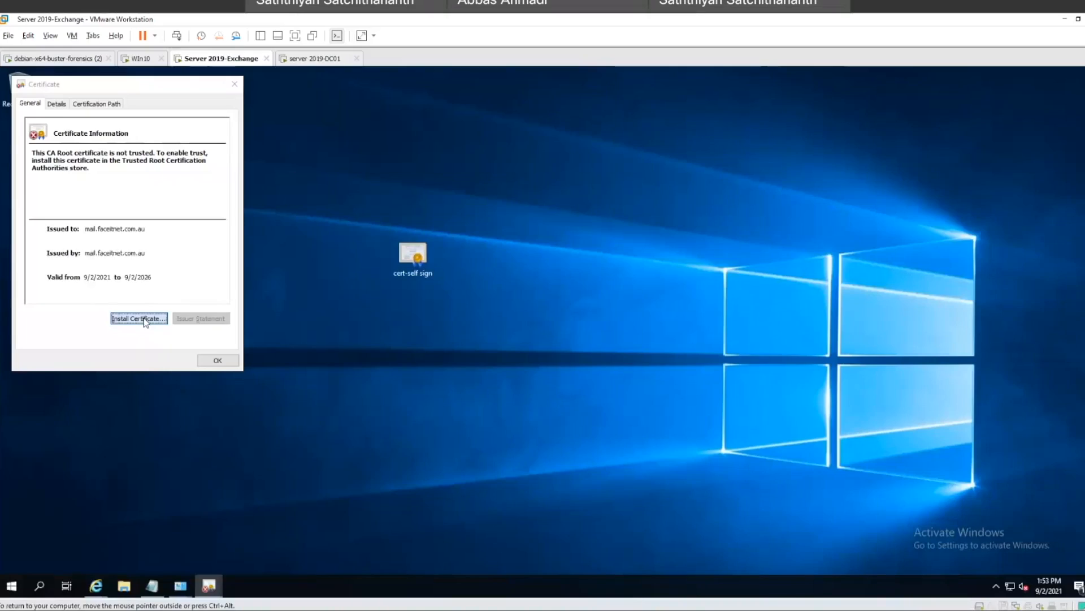
Step: Install the certificate again, placing it in the Intermediate Certification Authorities store, and finish the import
click(148, 318)
click(246, 369)
click(93, 218)
click(275, 243)
click(53, 168)
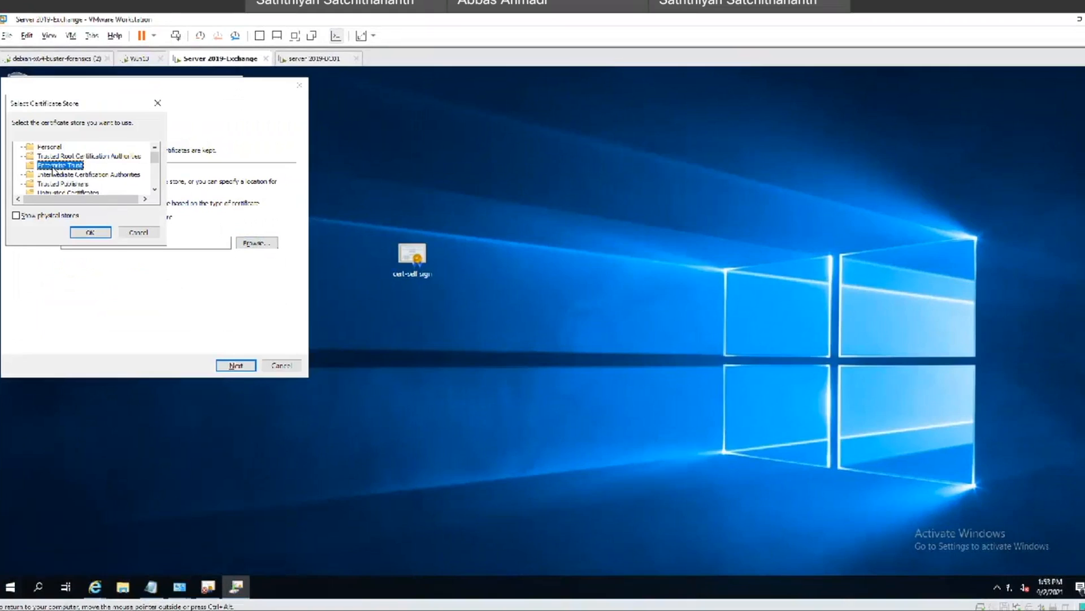
click(57, 174)
click(90, 232)
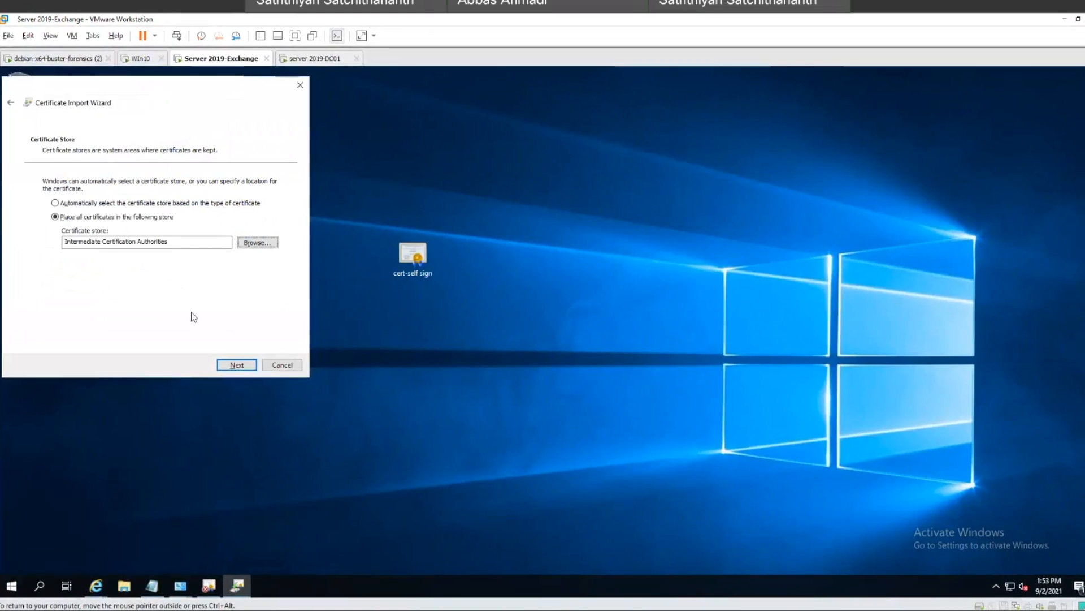
click(243, 366)
click(236, 365)
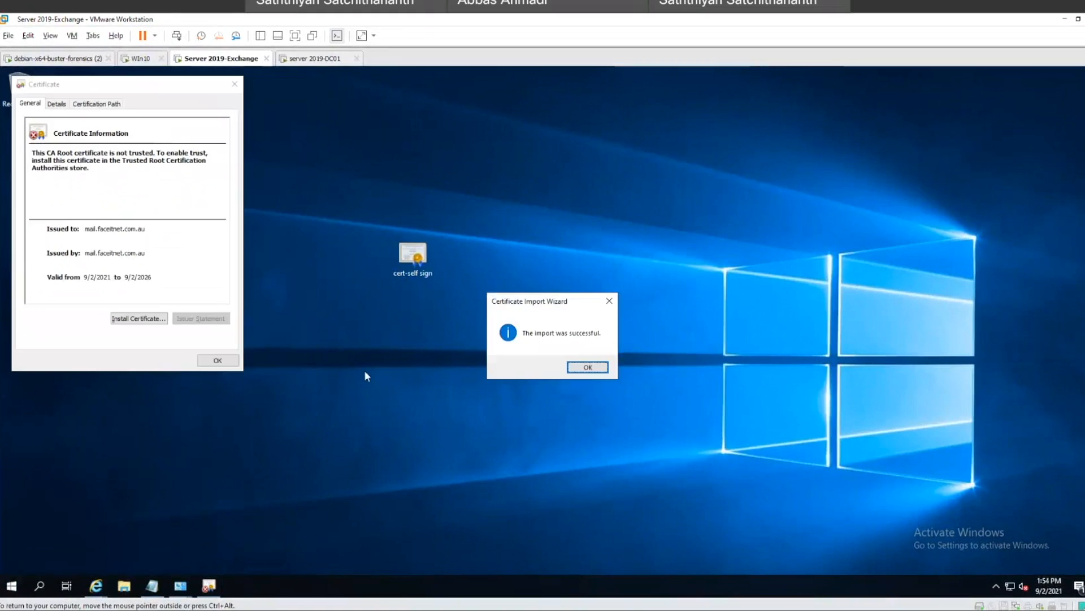
key(Return)
Step: Close and reopen the cert-self sign certificate and check its status in the certification path
click(233, 360)
click(259, 346)
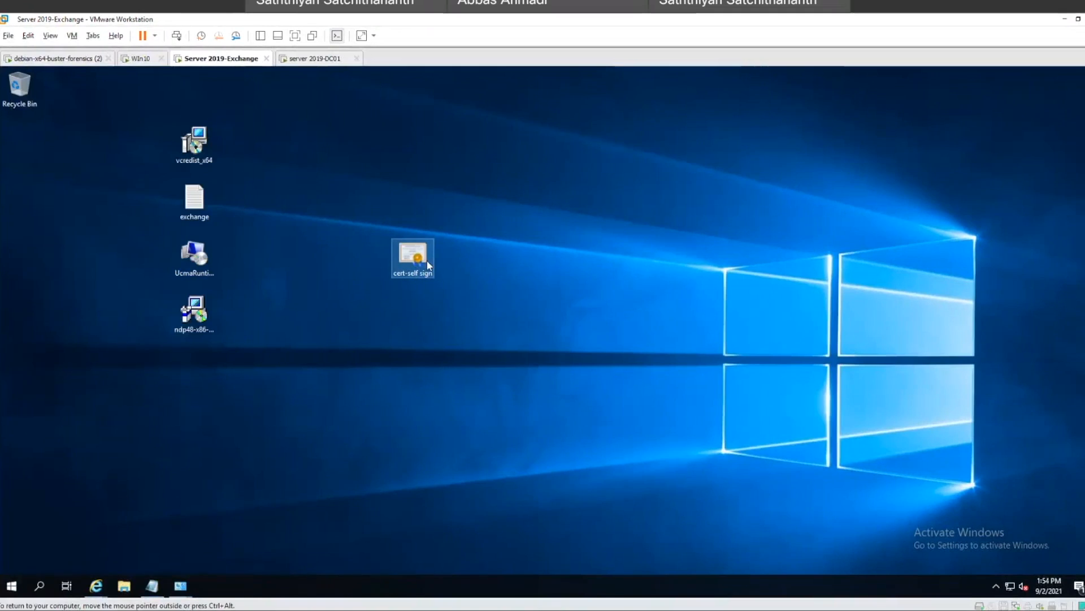
double_click(426, 260)
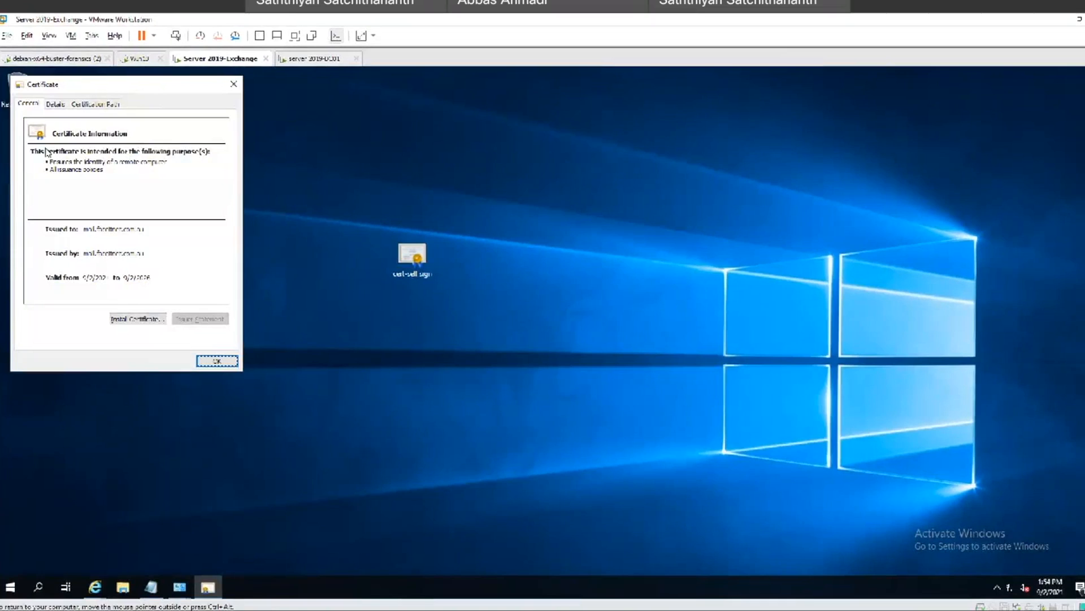
click(95, 104)
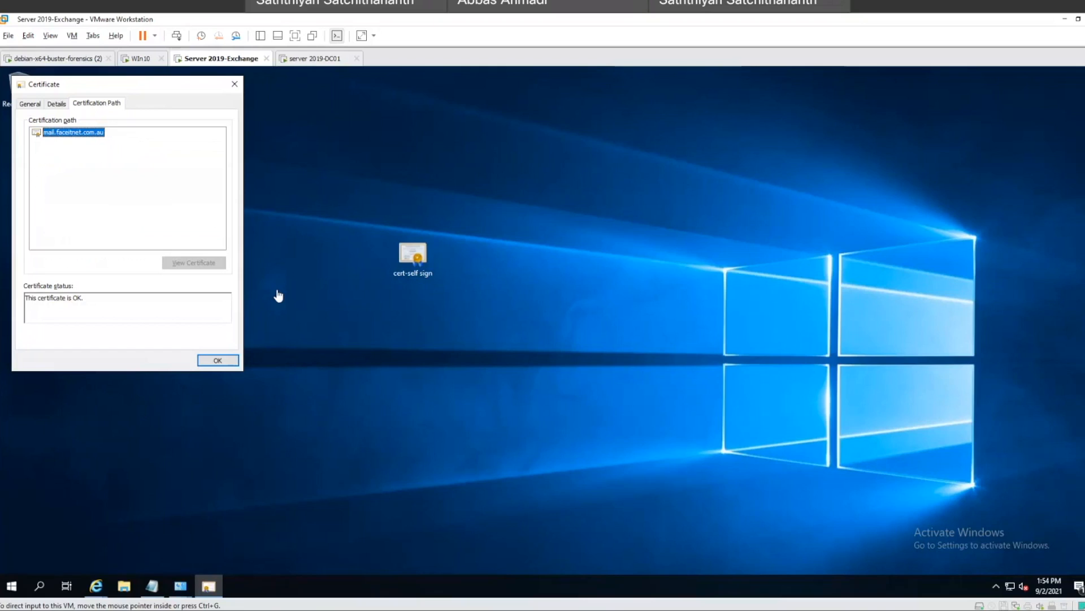
click(21, 589)
text(mms)
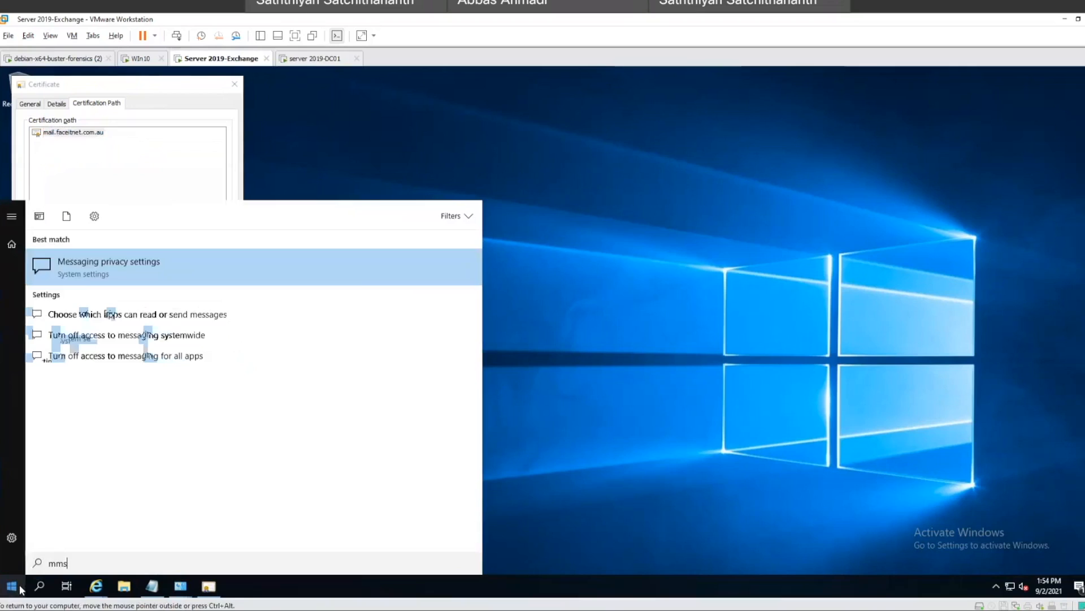
key(BackSpace)
text(c.)
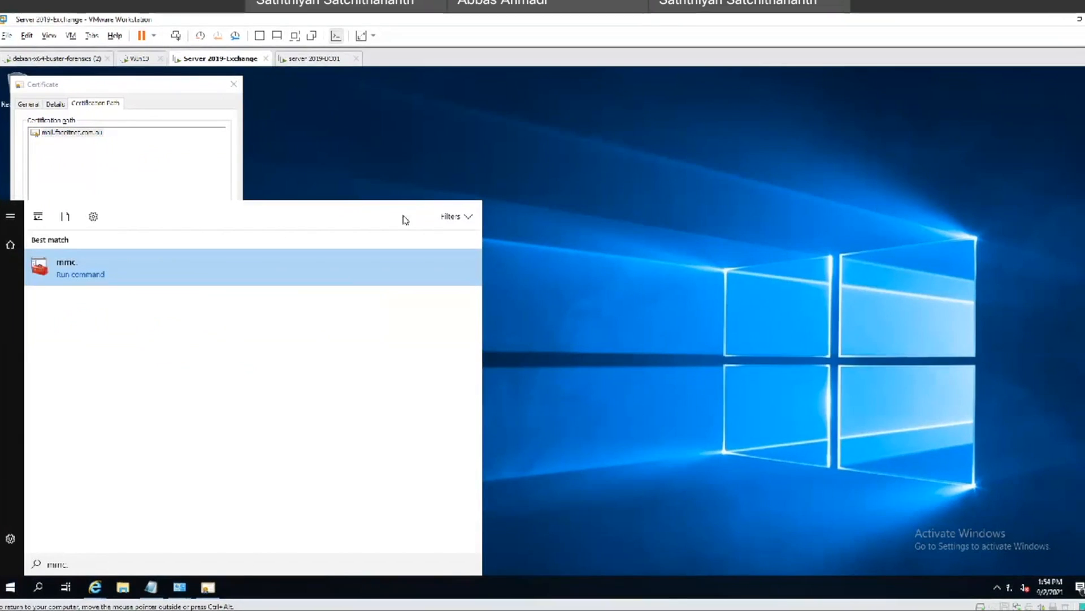
click(294, 36)
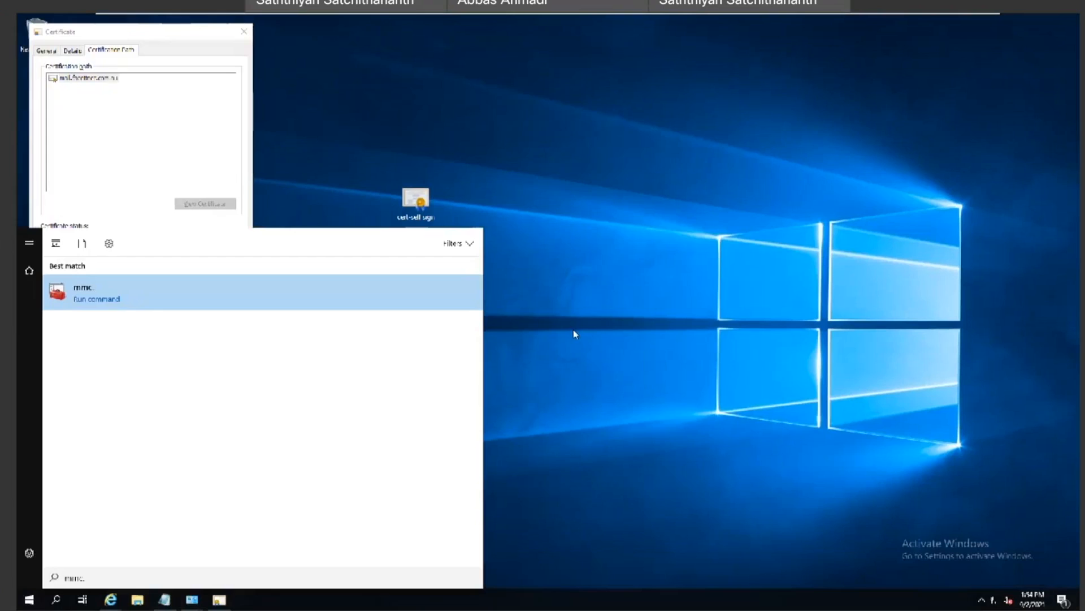
click(880, 151)
mouse_move(622, 17)
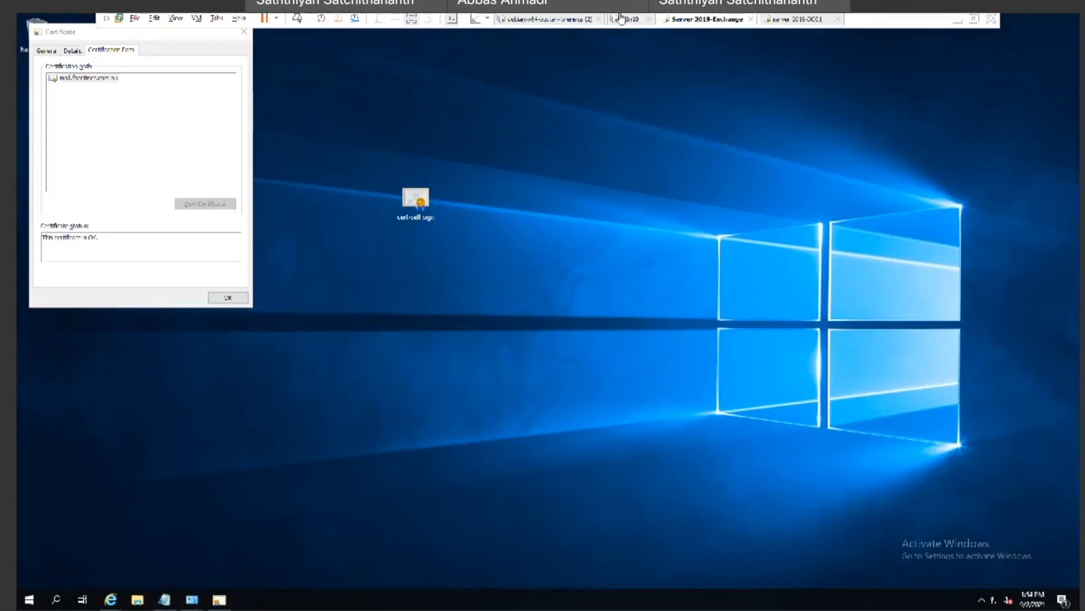
click(411, 22)
Step: Switch to the server 2019-DC01 virtual machine, unlock it and search for "mmc."
click(318, 59)
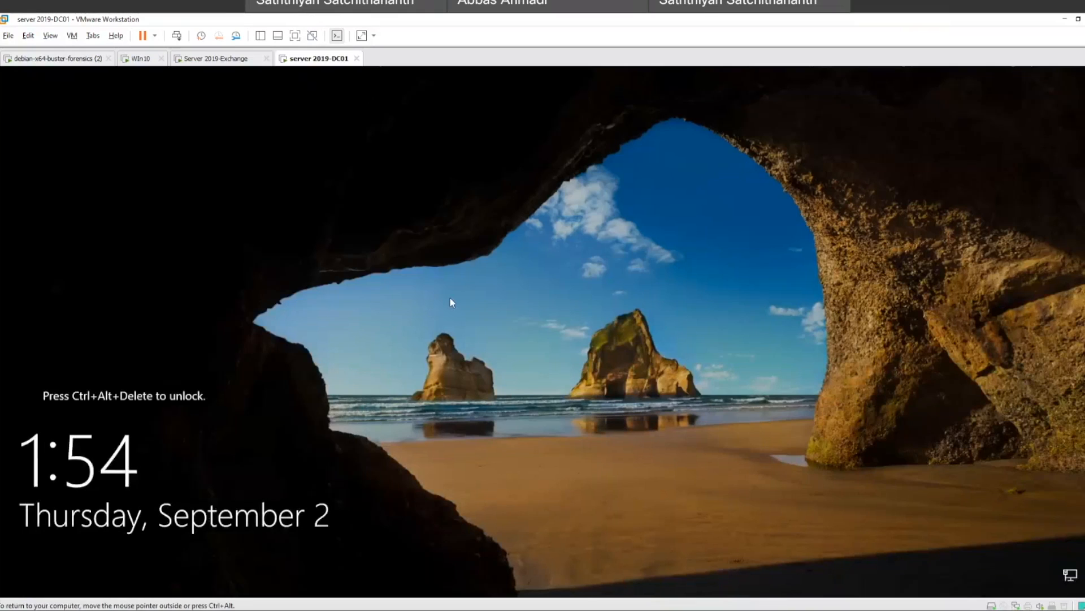
key(ctrl+alt+Insert)
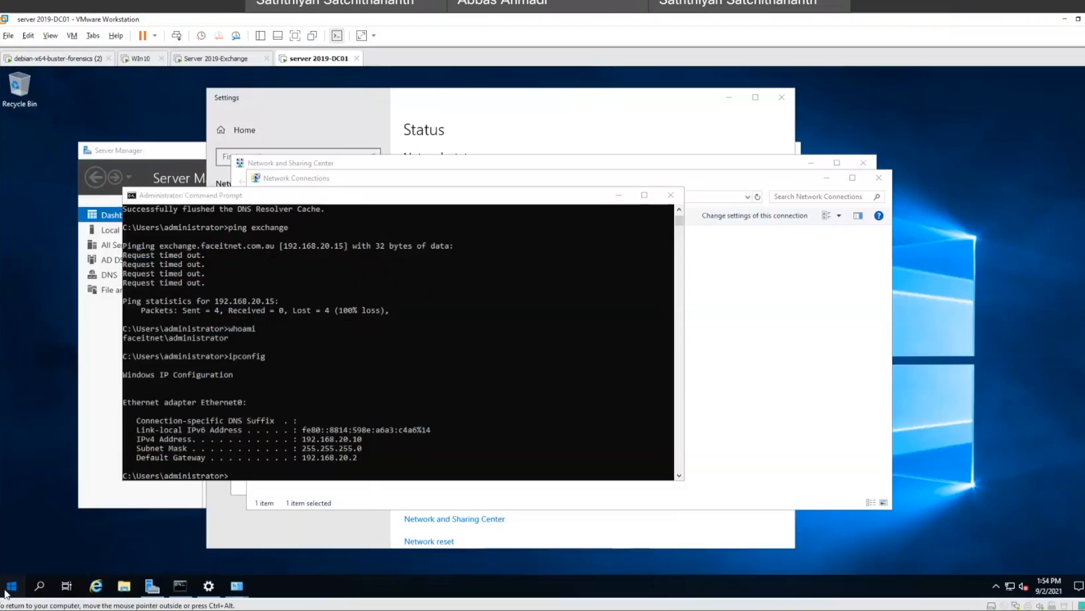
click(6, 591)
text(mm)
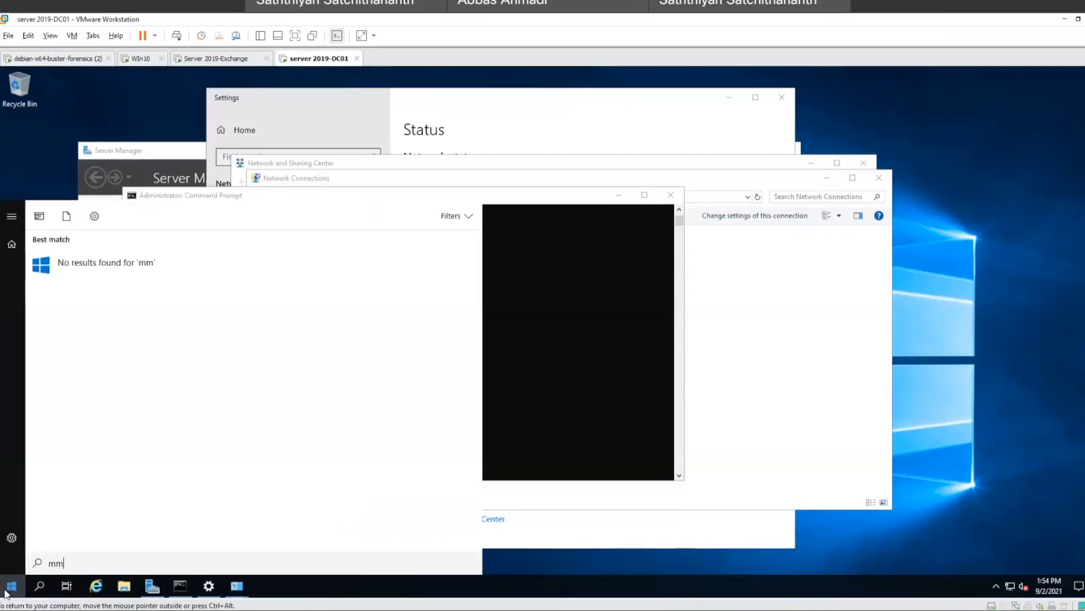
text(c/)
key(BackSpace)
text(.)
Step: Open the file location of mmc and launch the management console from the System32 folder
click(79, 272)
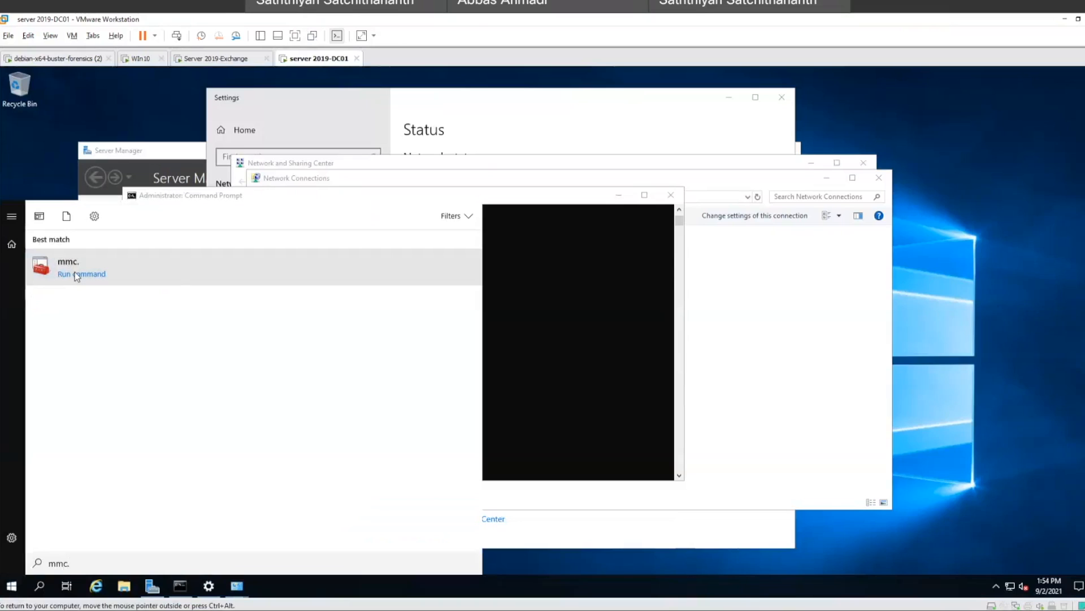
right_click(78, 277)
click(156, 302)
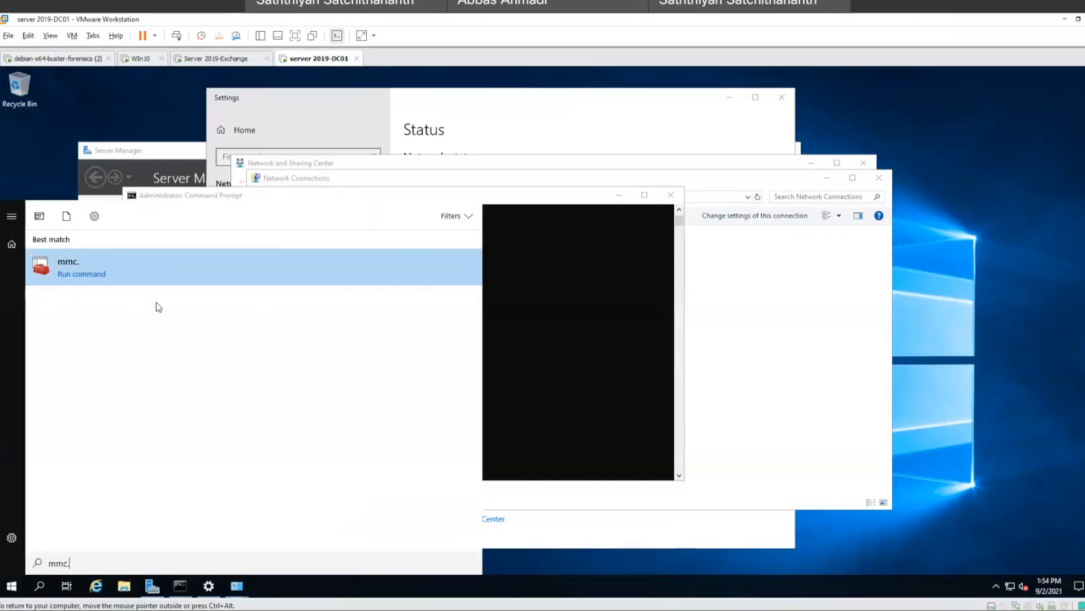
scroll(396, 396, down, 1)
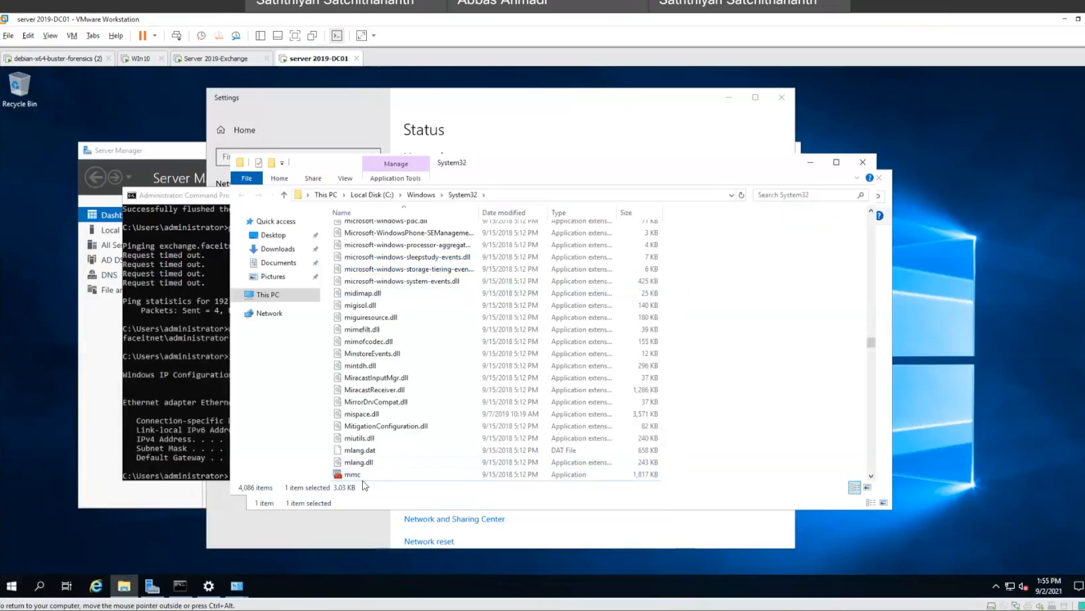
click(359, 474)
double_click(358, 463)
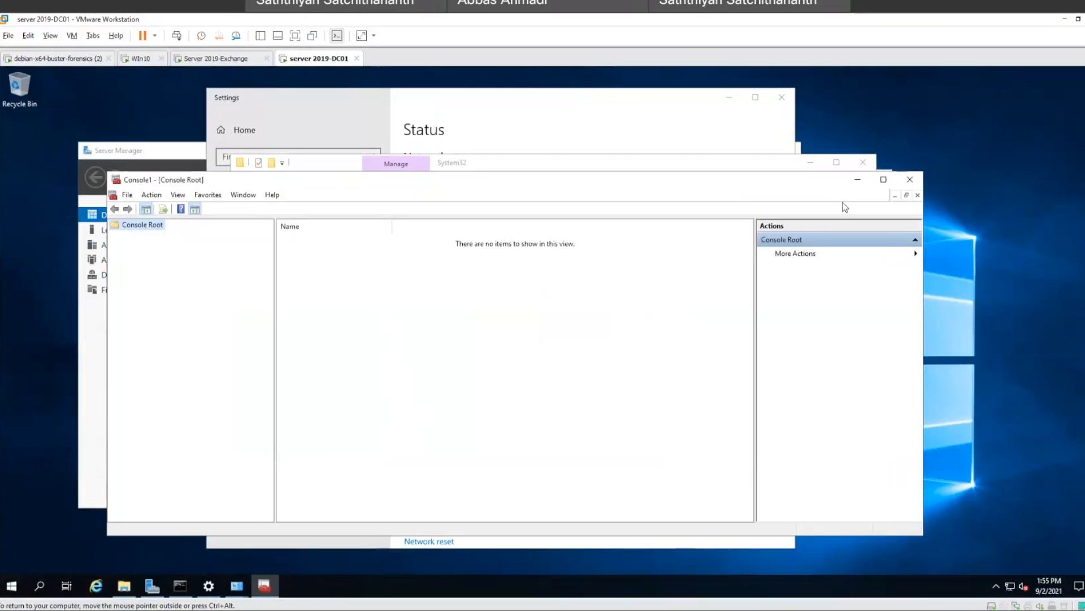
Step: Return to the Server 2019-Exchange virtual machine, search for "mmc.exe" and open its file location
click(198, 58)
click(12, 586)
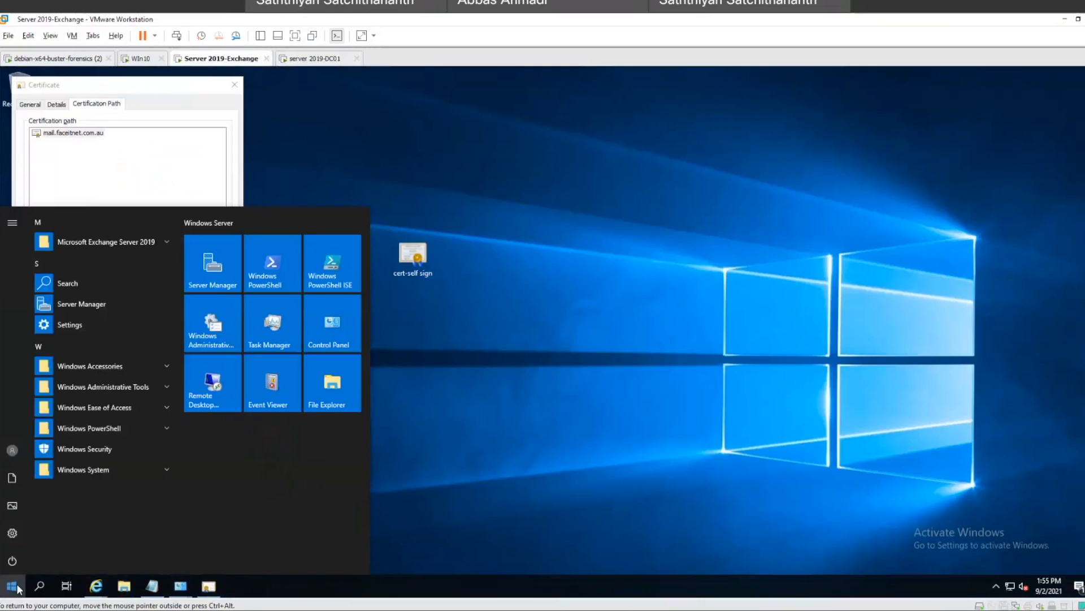
text(mmc.exe)
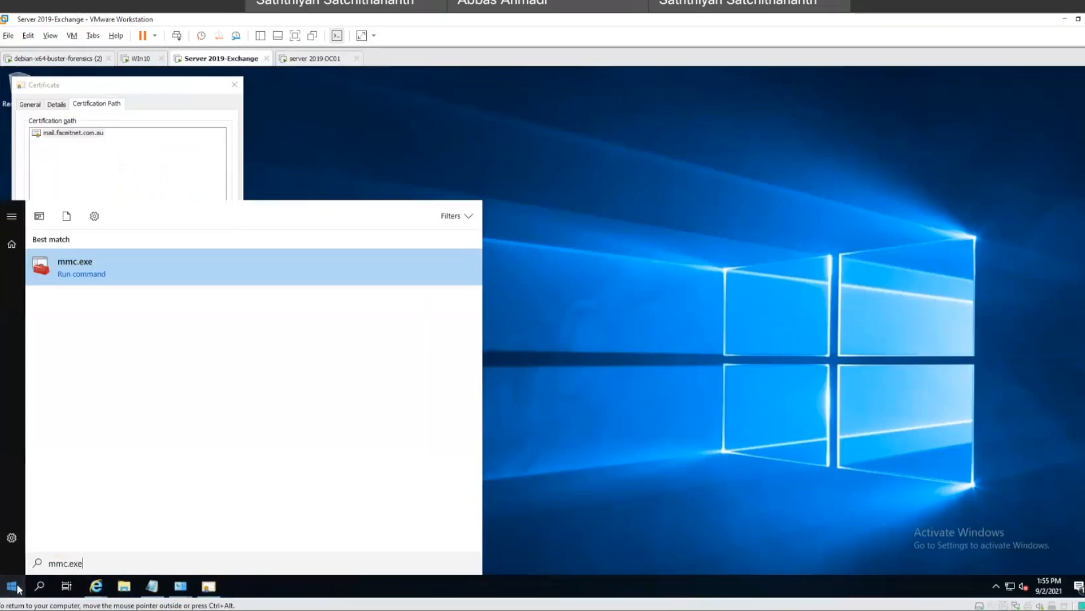
right_click(65, 272)
click(100, 306)
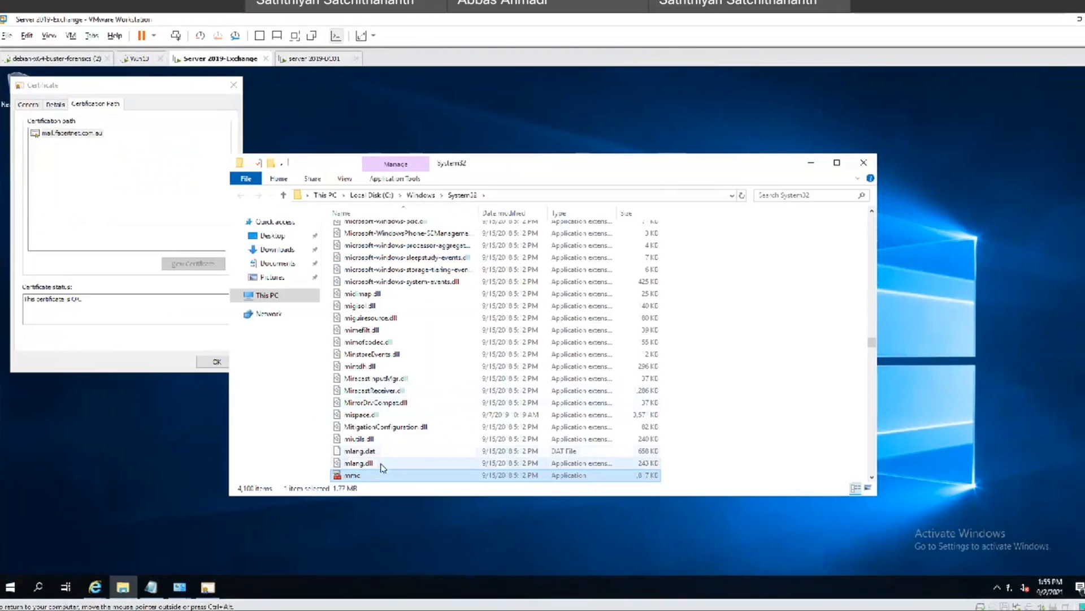
Step: Launch mmc from the System32 folder and add the Certificates snap-in for the local computer account
double_click(344, 475)
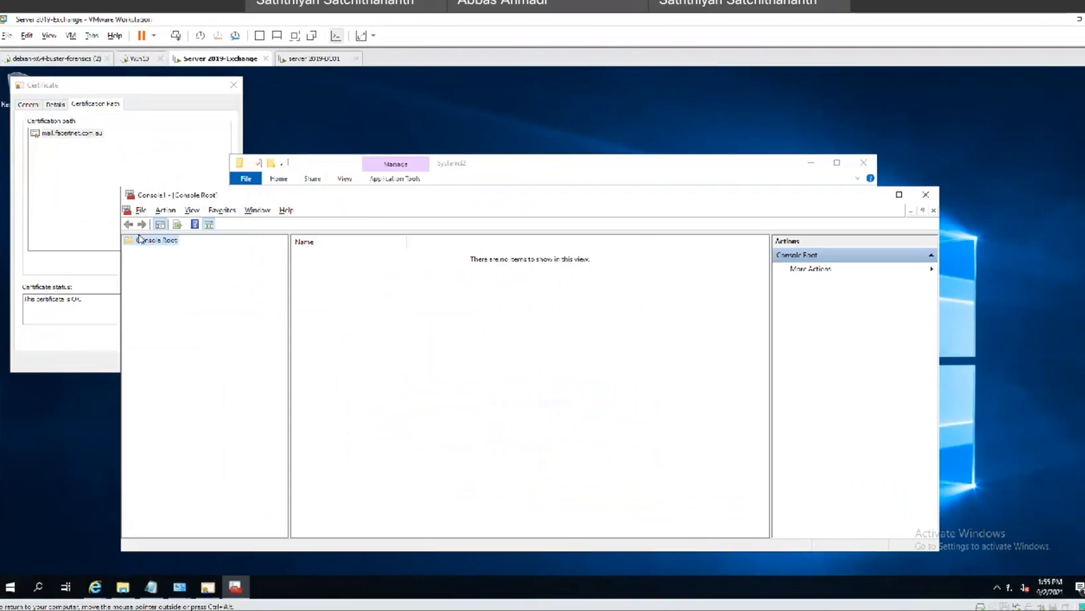
click(140, 215)
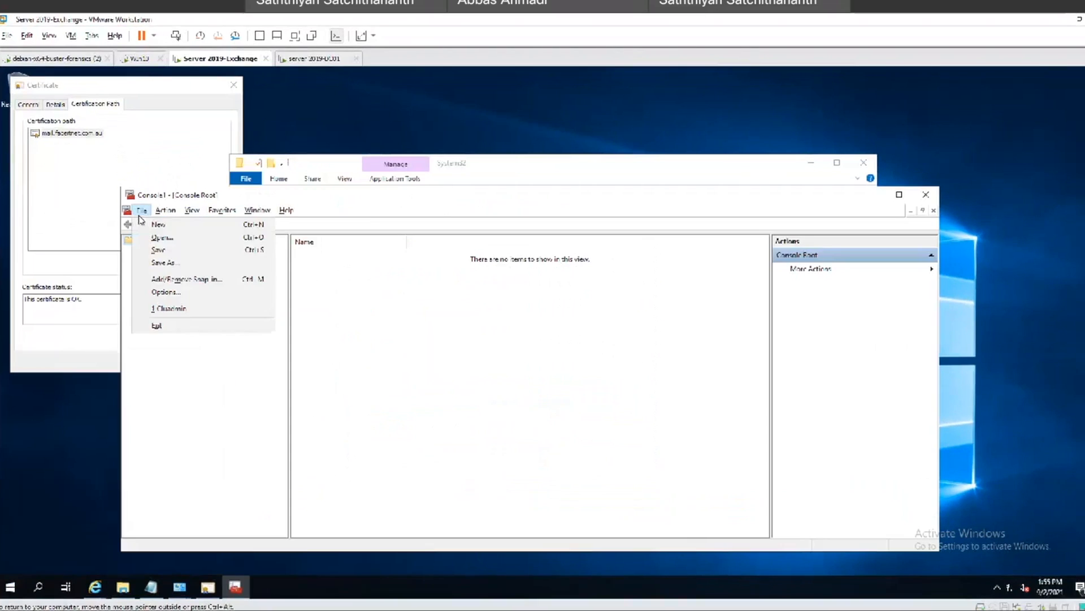
click(163, 280)
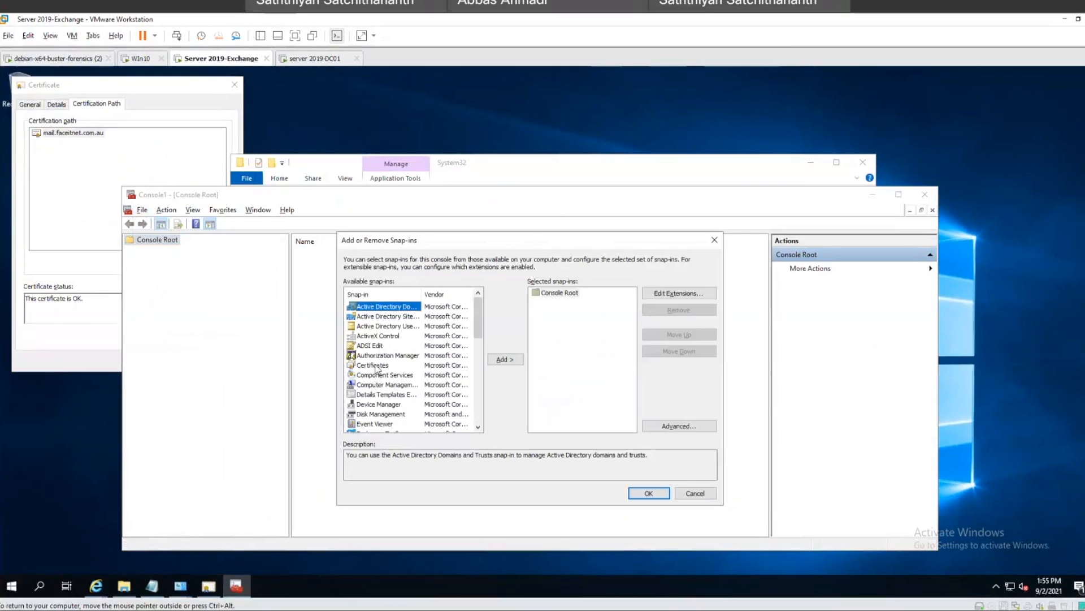
double_click(375, 365)
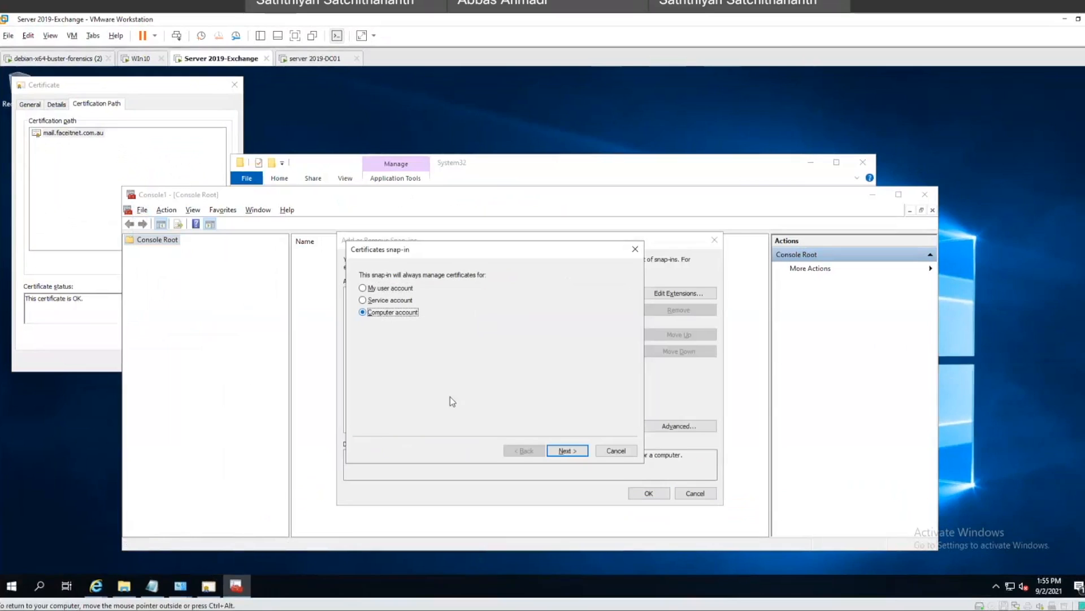
click(559, 452)
click(560, 455)
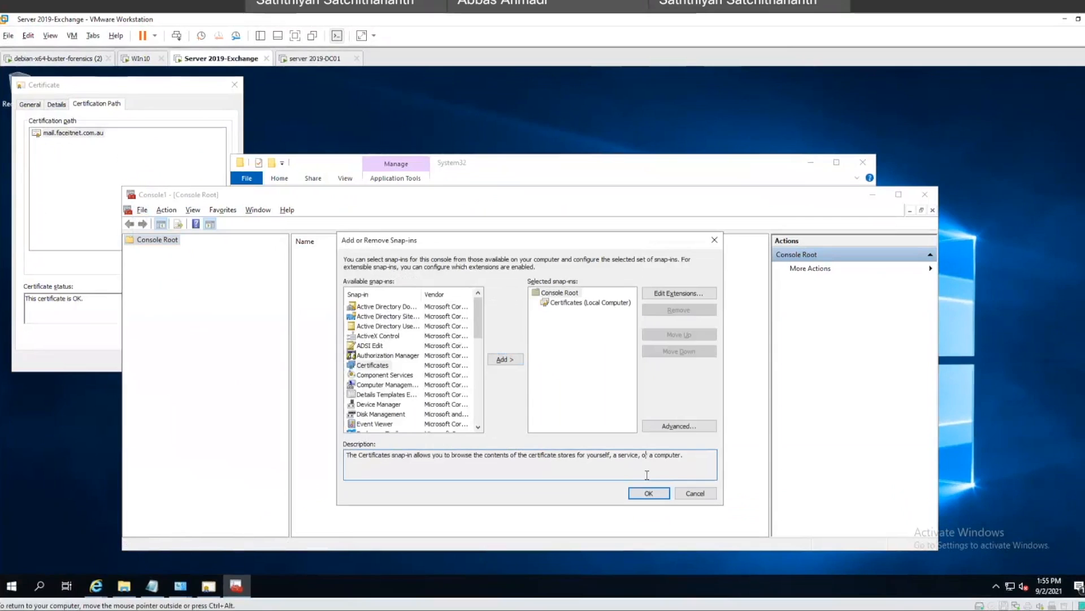
click(650, 493)
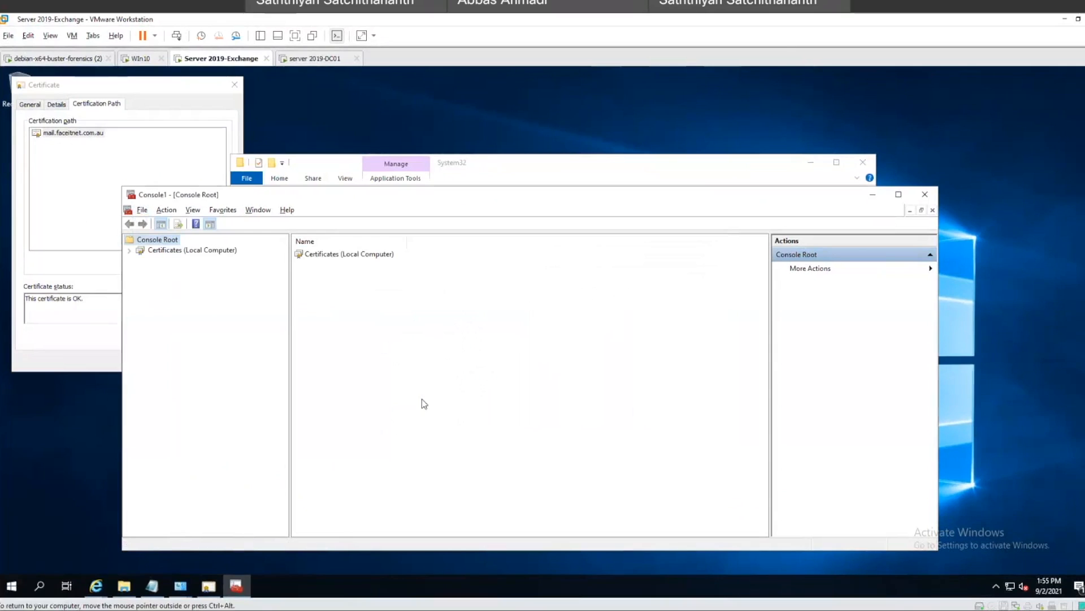
Step: Show the certificates in the local computer's Trusted Root Certification Authorities store and maximize the console window
click(130, 250)
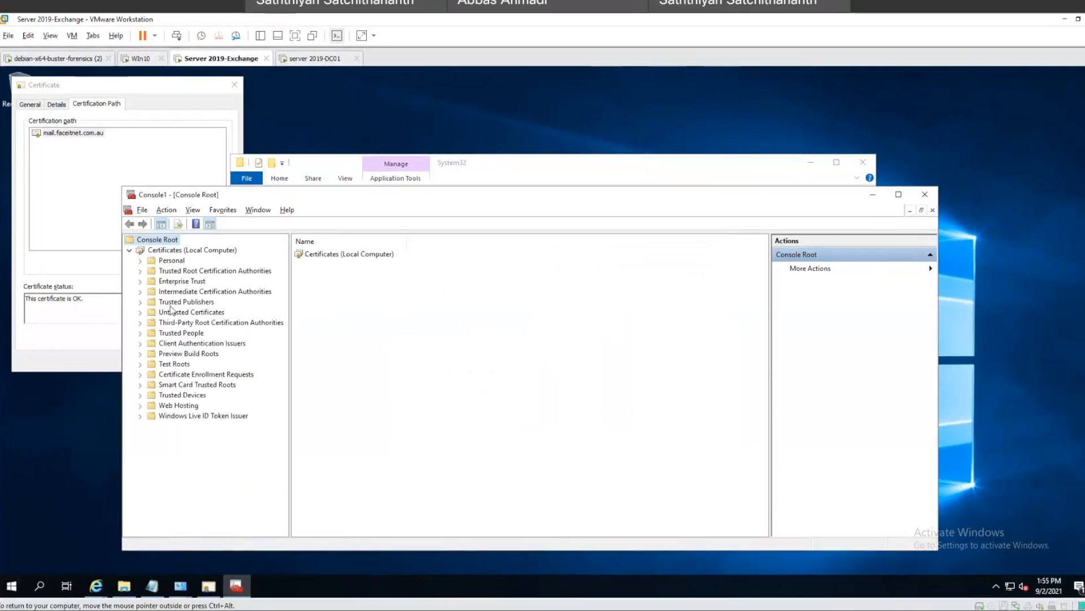
click(163, 271)
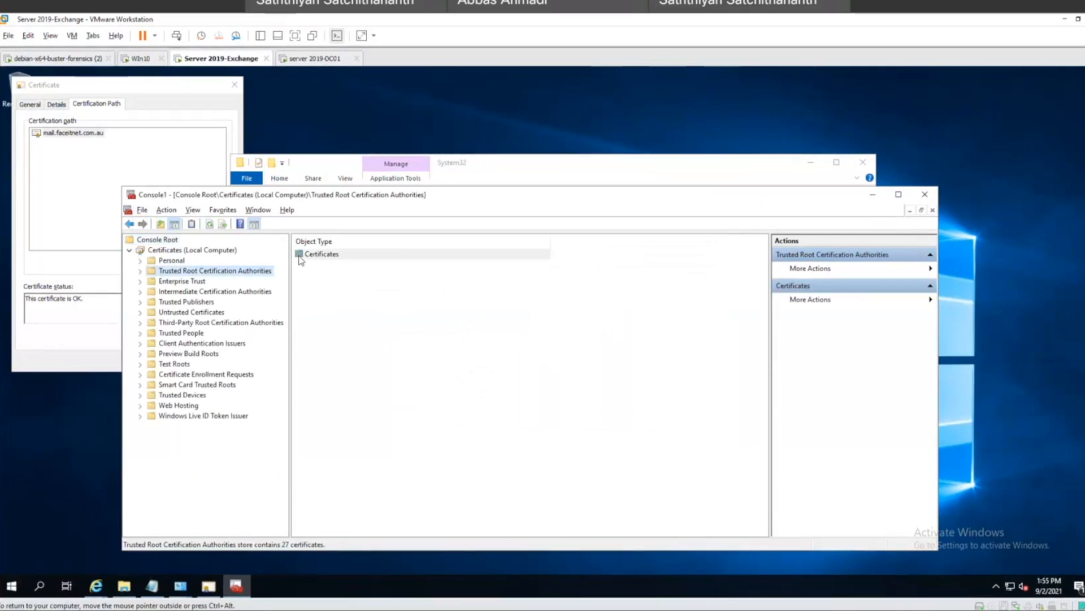
double_click(300, 255)
double_click(391, 193)
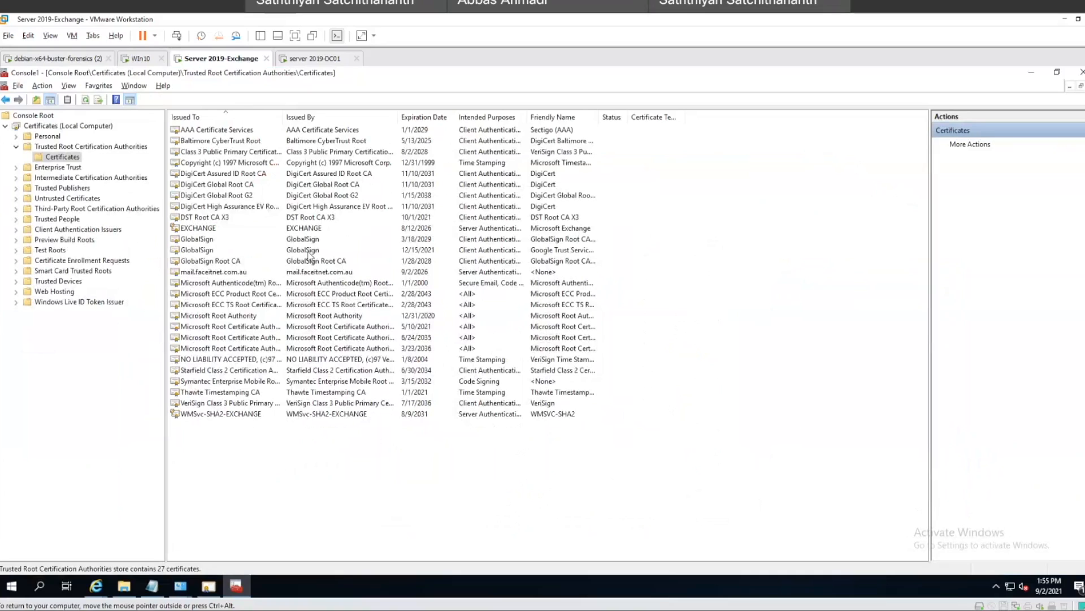
Step: Review the trusted root certificates and inspect the mail.faceitnet.com.au entry
click(204, 173)
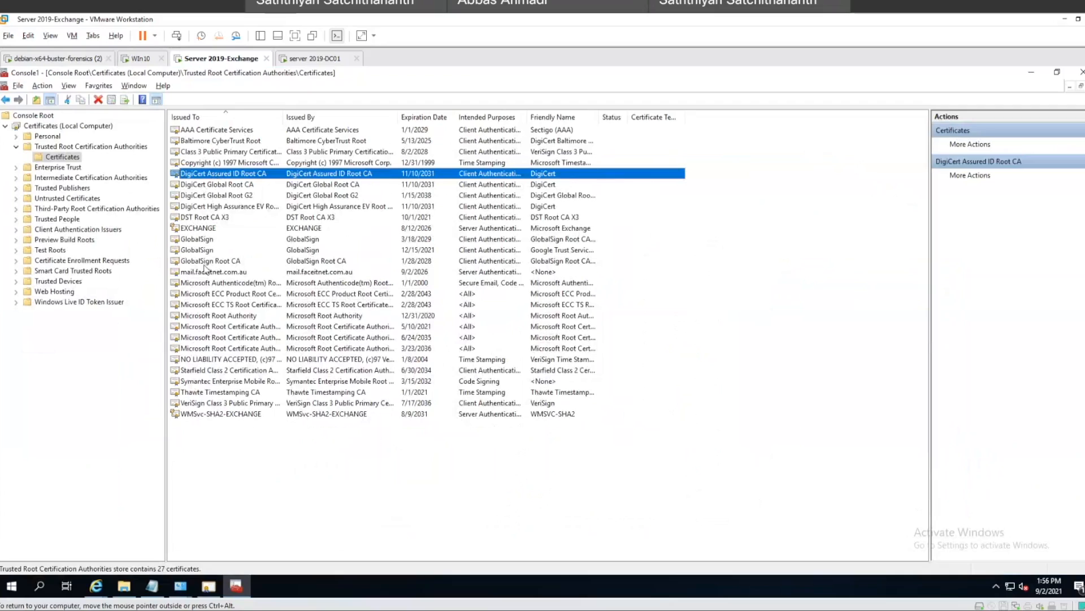
click(199, 240)
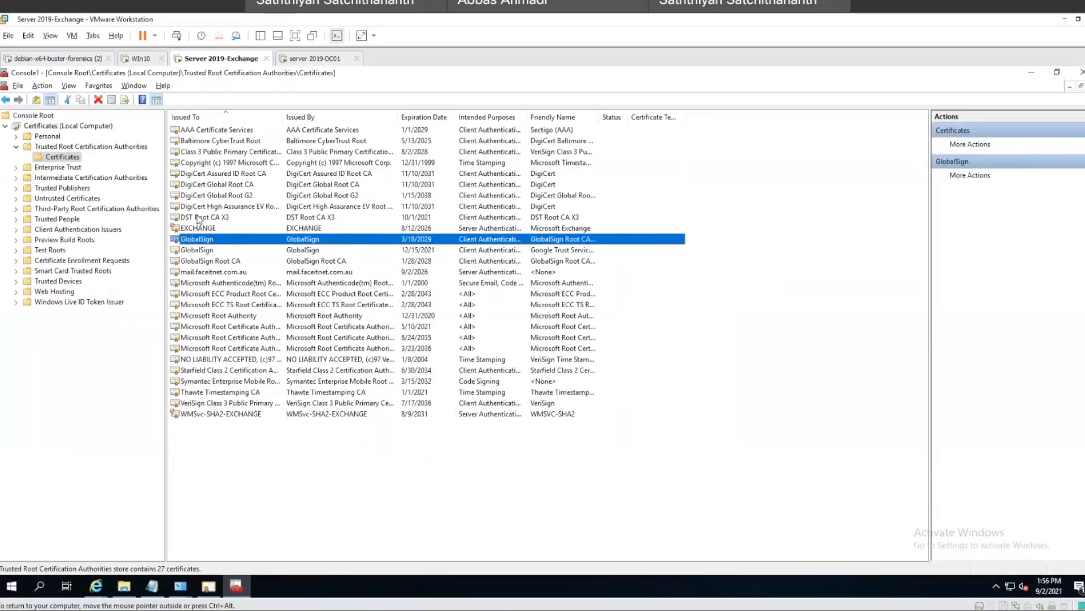
click(201, 261)
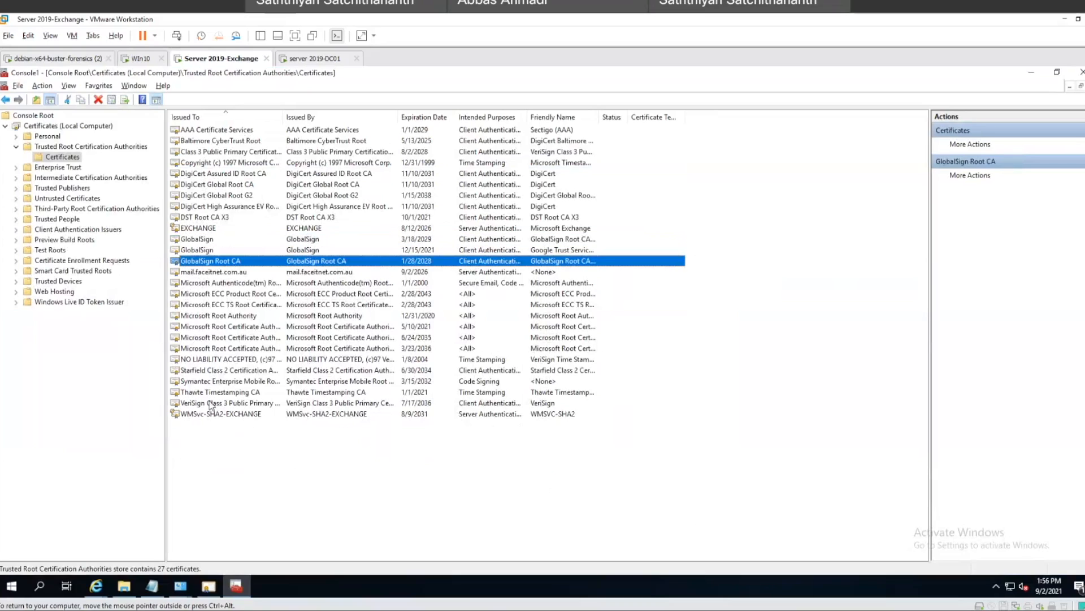
click(212, 438)
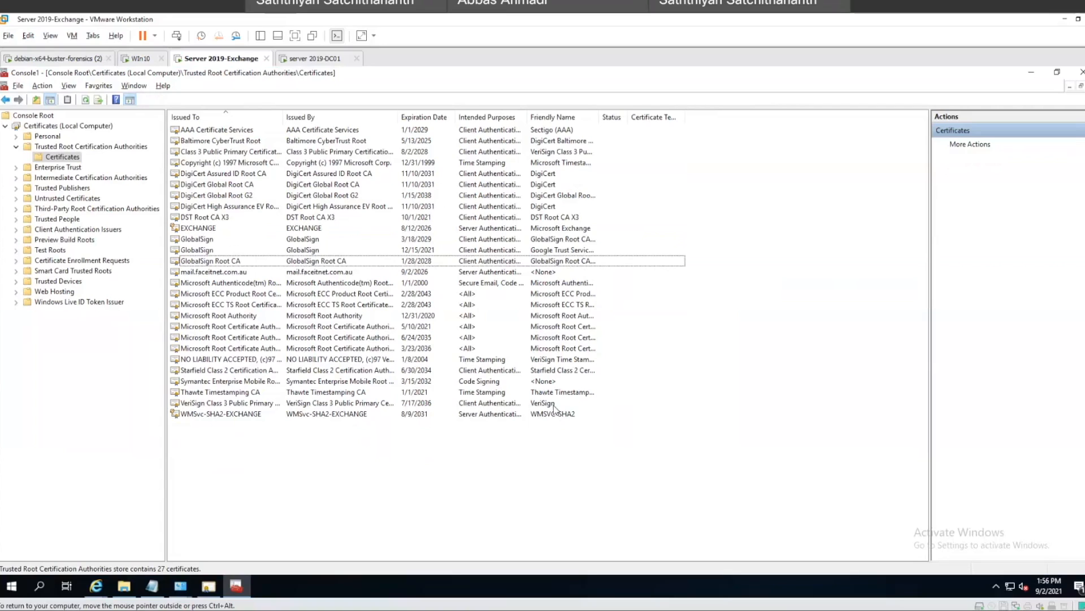
click(212, 273)
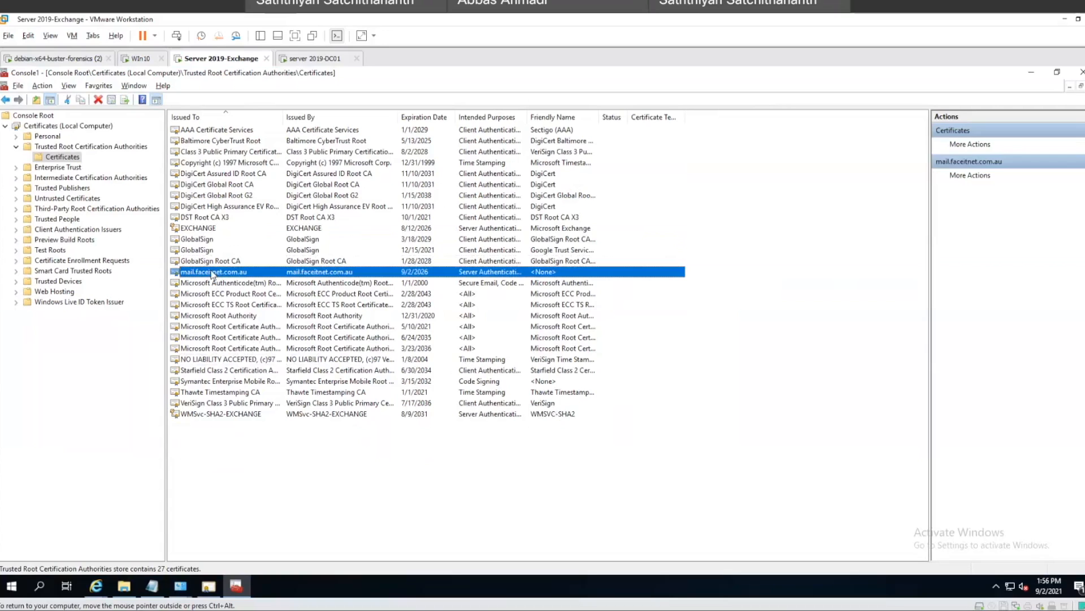
double_click(213, 272)
click(227, 75)
Step: Check the Personal and Intermediate Certification Authorities stores for the mail.faceitnet.com.au certificate
click(48, 136)
double_click(182, 128)
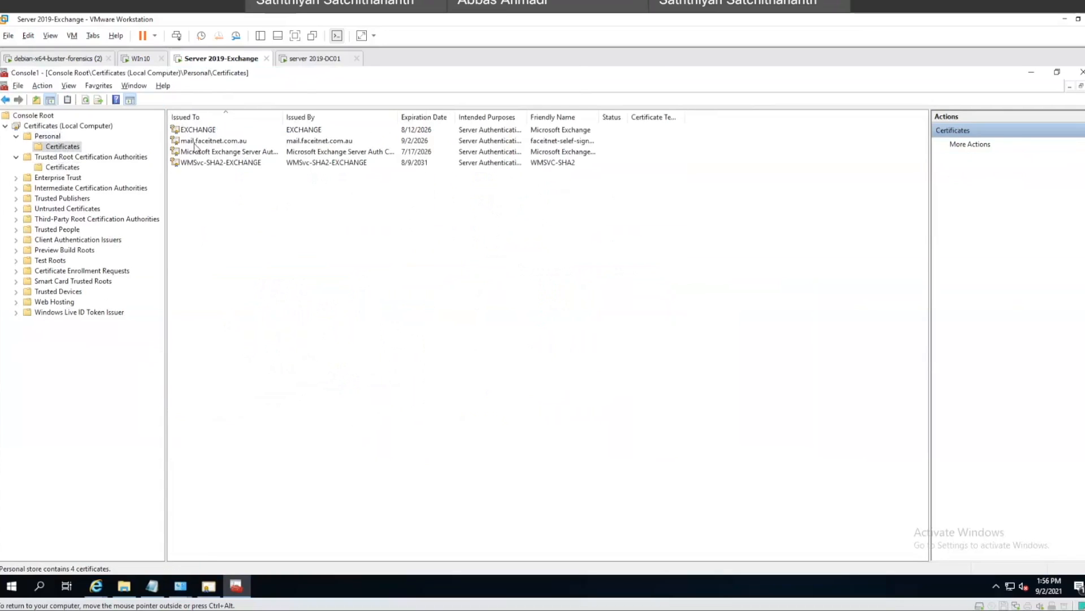
click(195, 142)
click(55, 187)
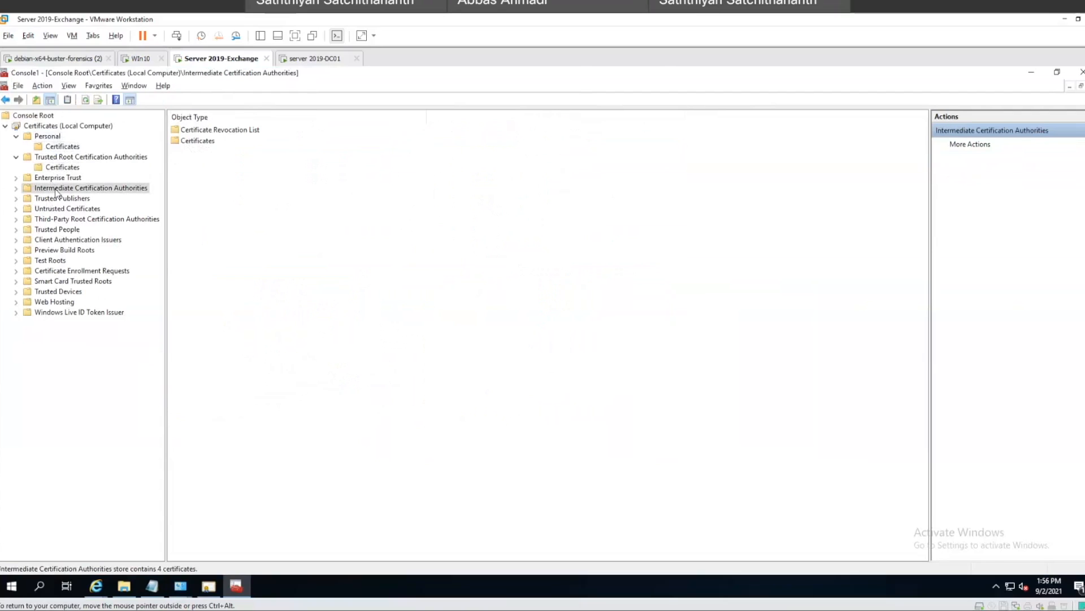
double_click(192, 141)
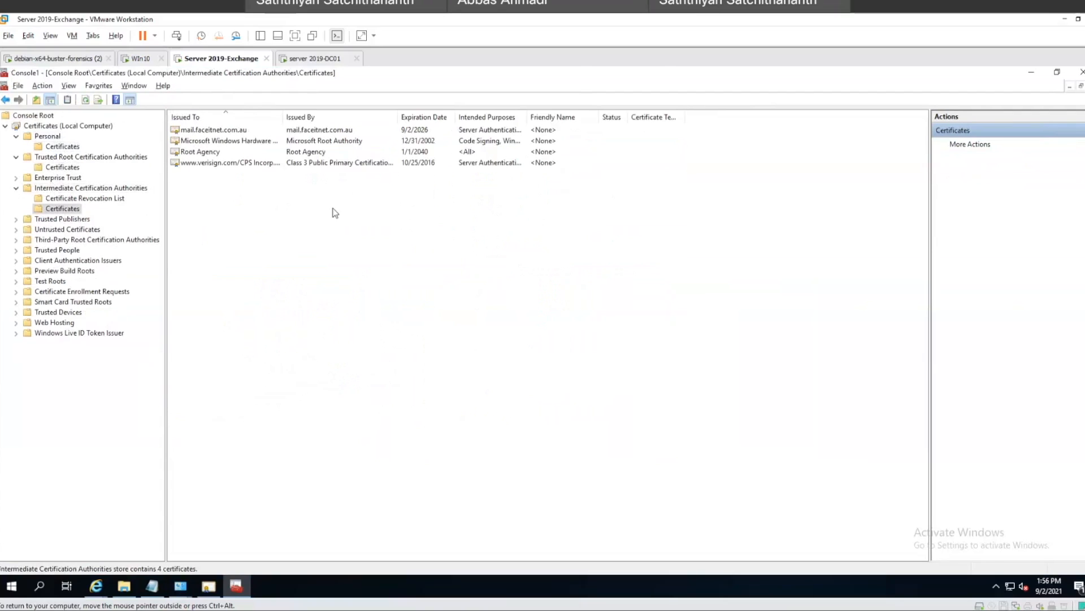
click(204, 131)
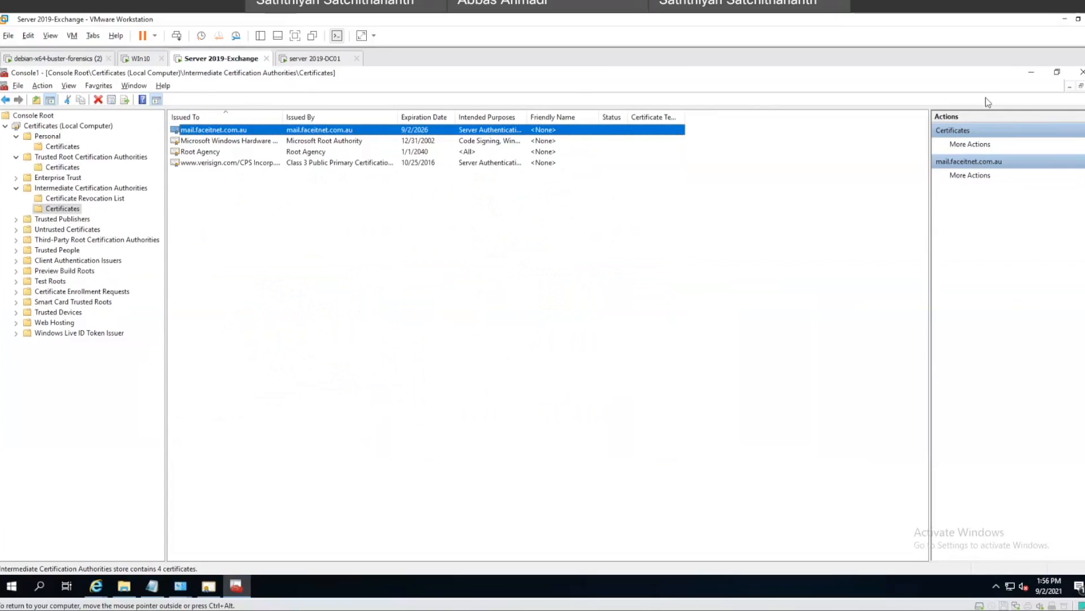
Step: Minimize the management console and close all open Internet Explorer tabs
click(1033, 76)
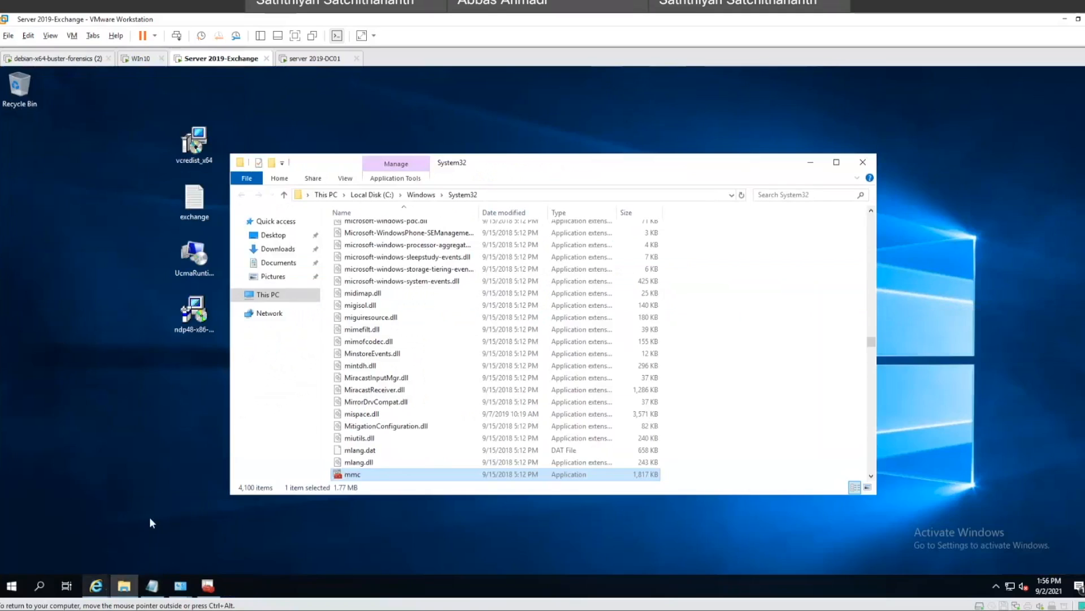
mouse_move(152, 585)
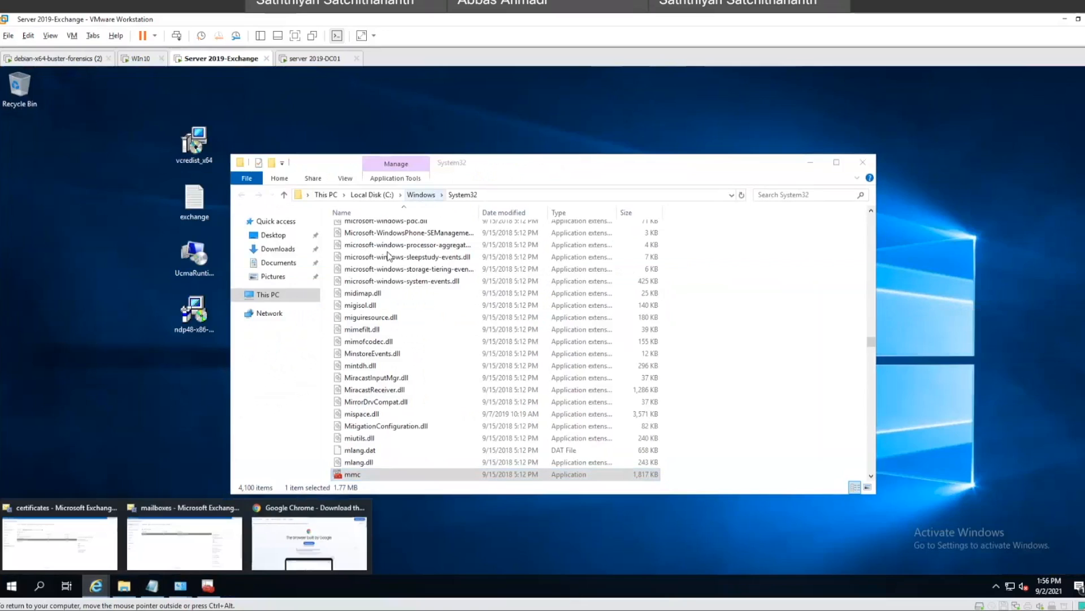
click(185, 537)
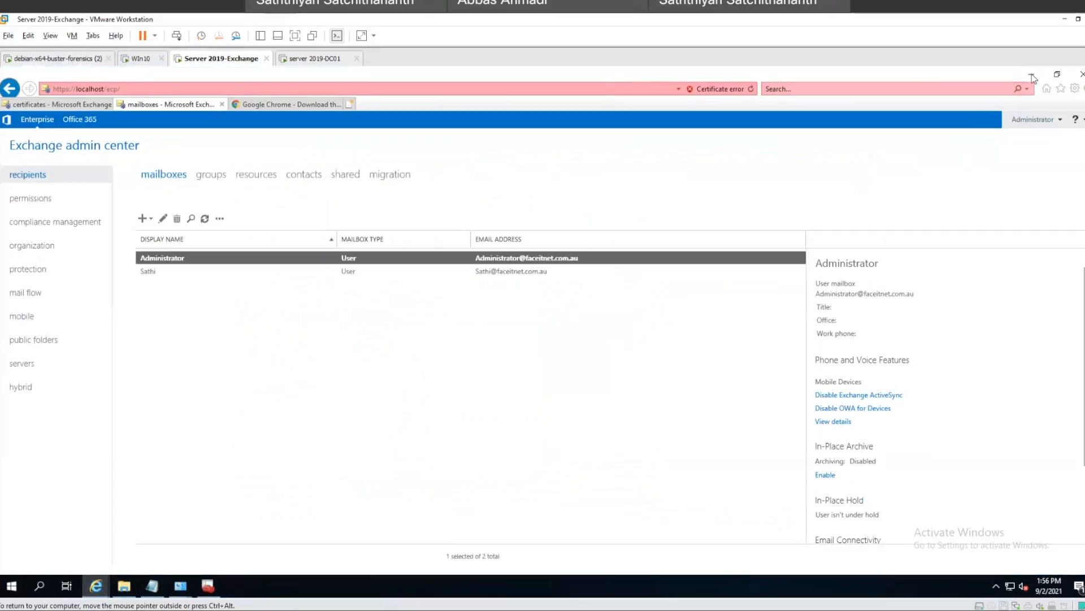
key(alt+F4)
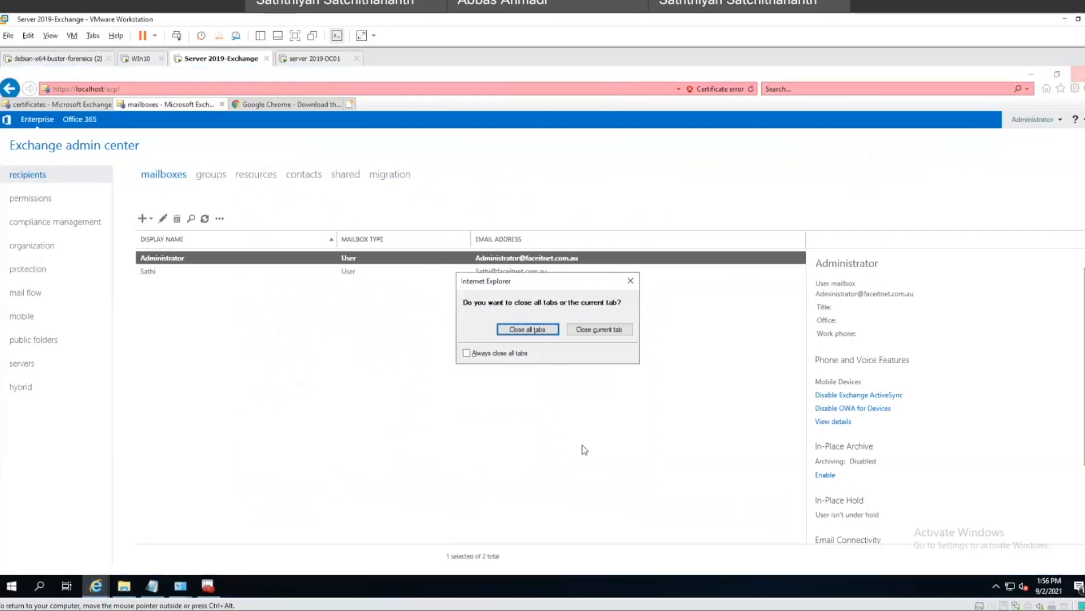
click(528, 329)
click(97, 583)
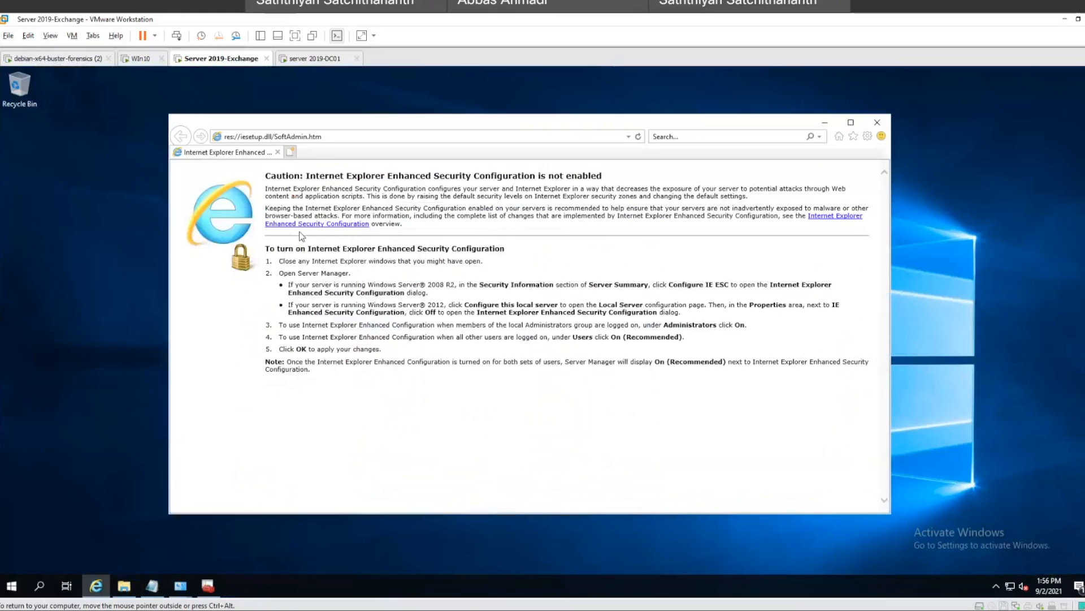
click(316, 140)
text(lo)
key(Down)
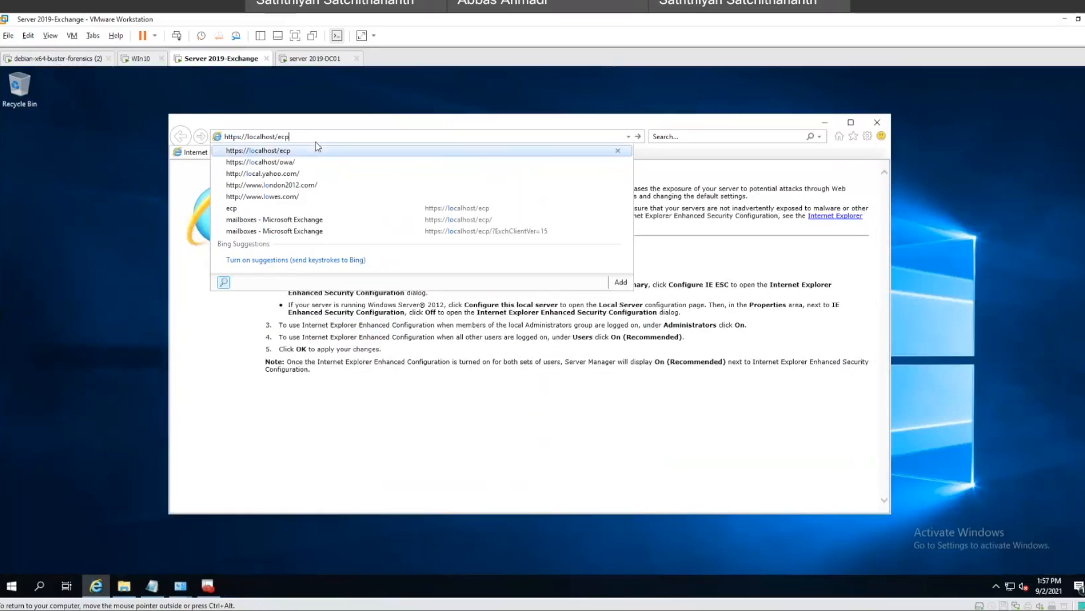
key(Return)
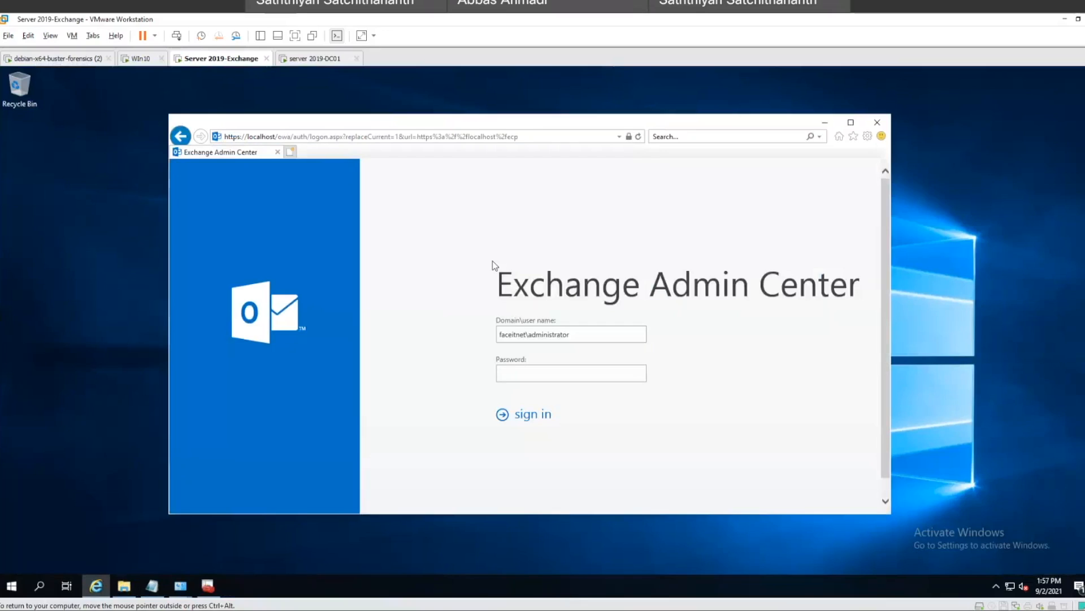
Step: View the site certificate's details and certification path, and close the certificate
click(629, 137)
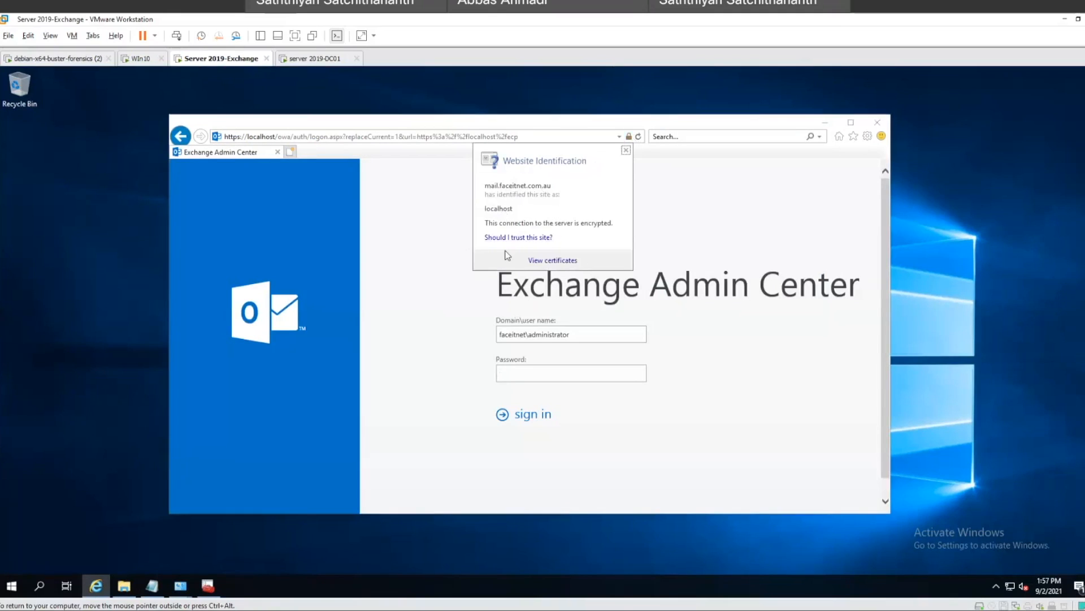
click(541, 261)
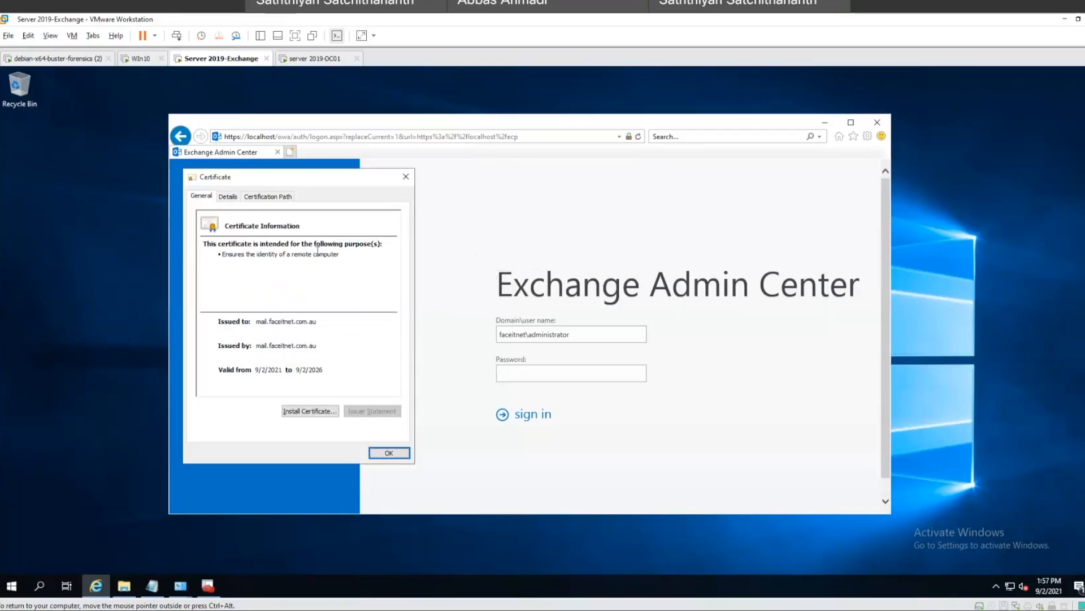
click(227, 196)
click(262, 197)
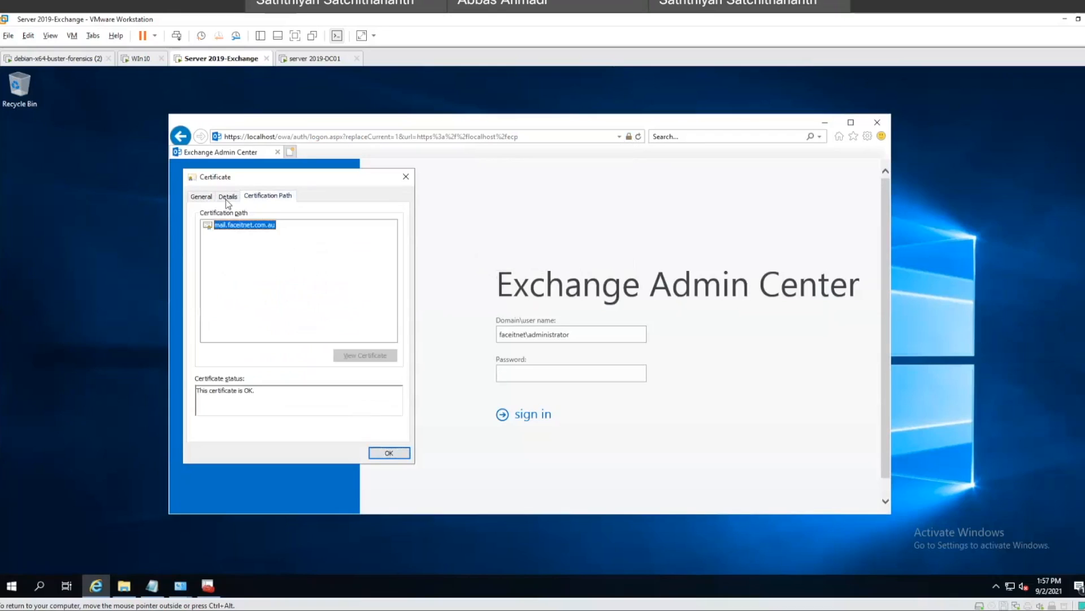
click(404, 179)
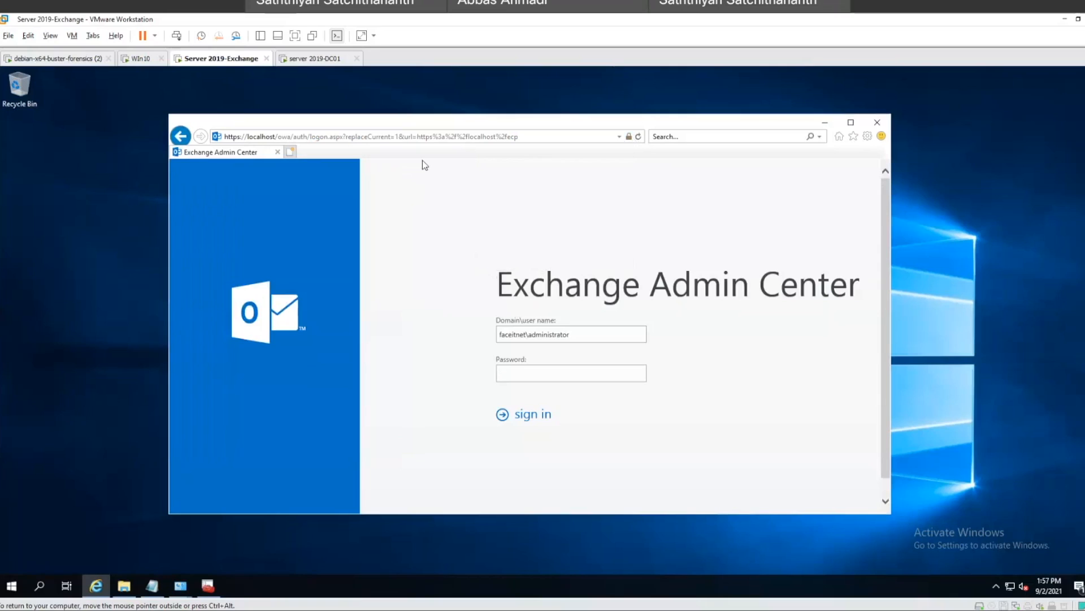
Step: Reopen the site certificate and examine the DNS names in its Subject Alternative Name field, then close it
click(628, 137)
click(228, 196)
scroll(236, 295, down, 3)
click(229, 269)
drag(228, 371, 273, 374)
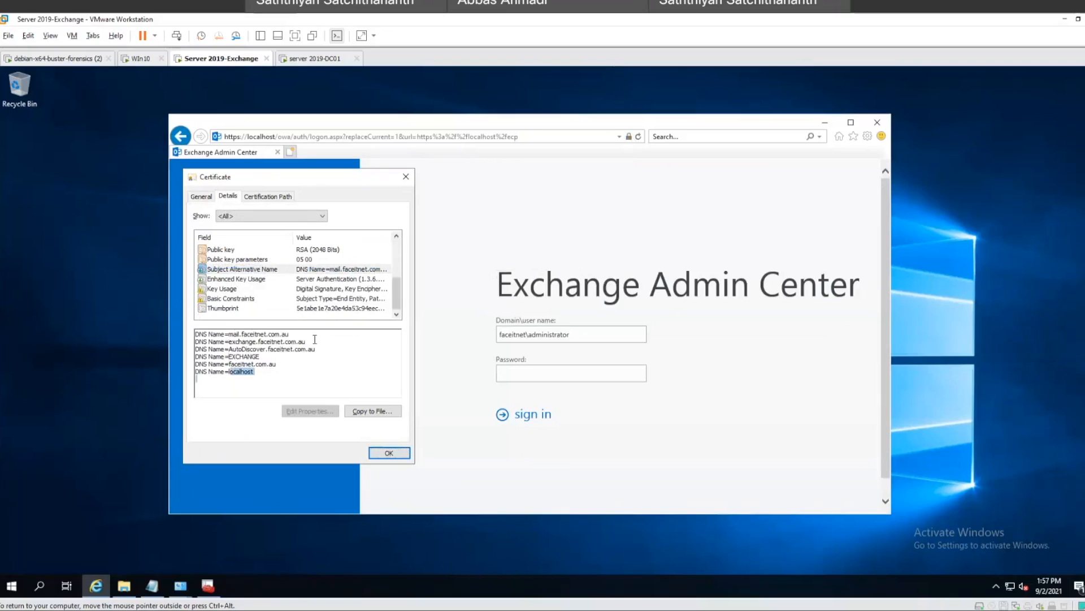
drag(224, 342, 315, 339)
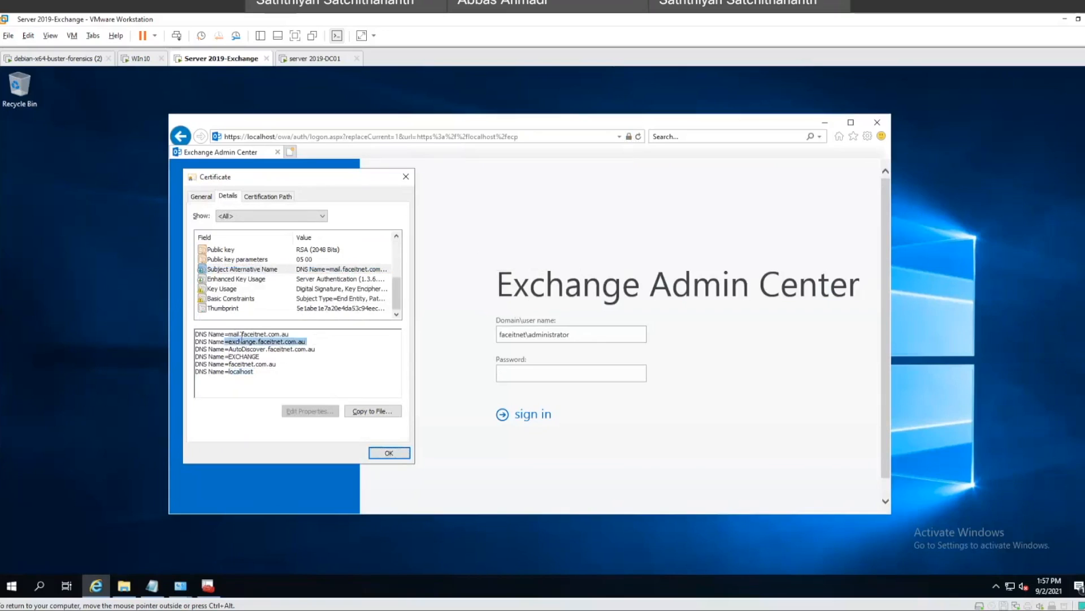
drag(229, 334, 284, 334)
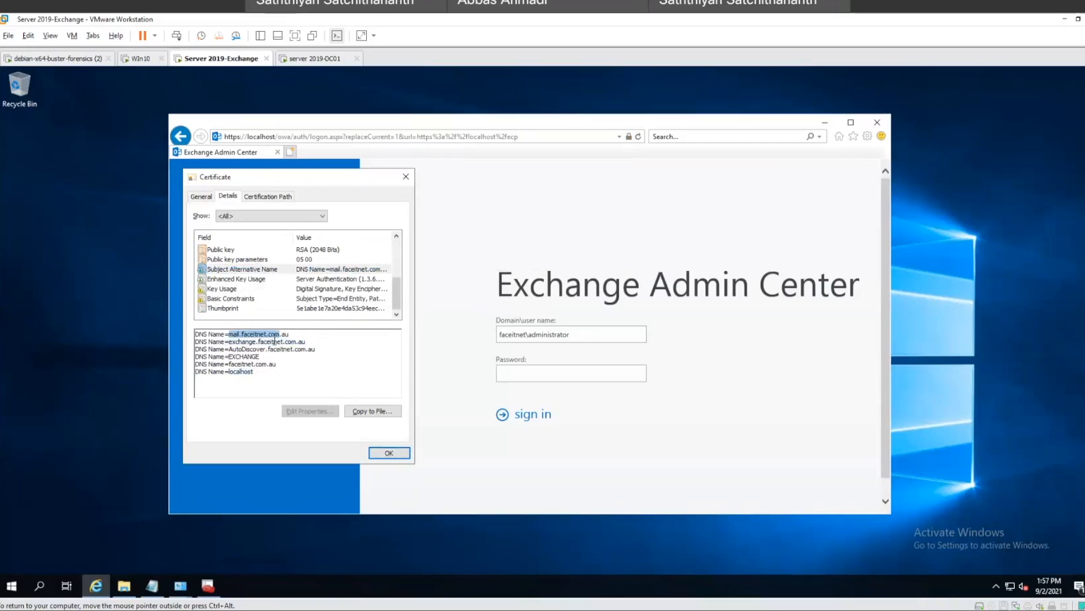
click(255, 334)
drag(229, 334, 291, 340)
click(502, 140)
key(Escape)
click(337, 136)
text(https://)
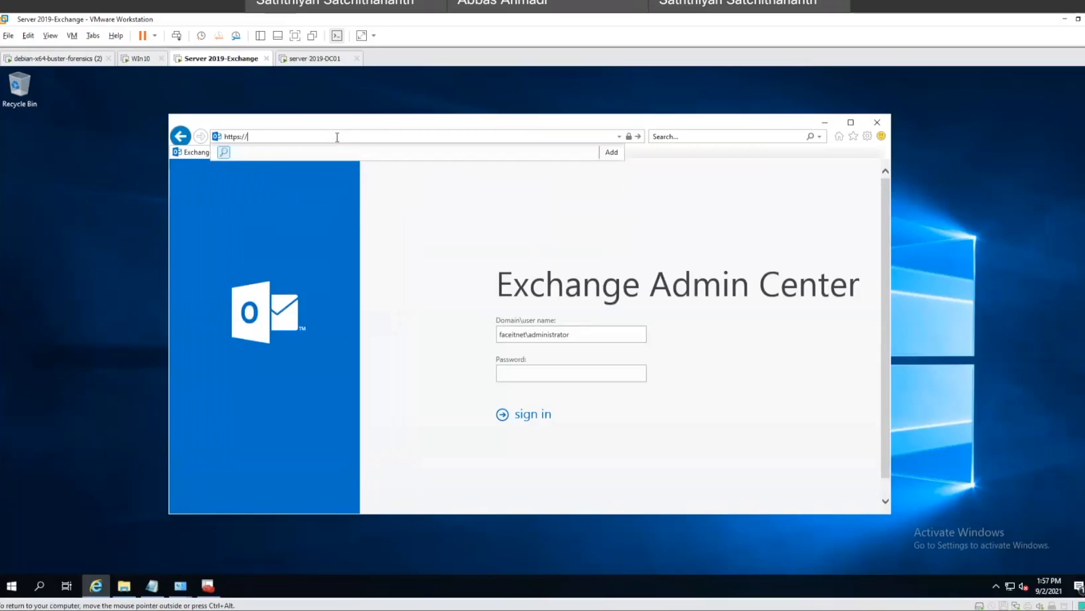
text(mail.)
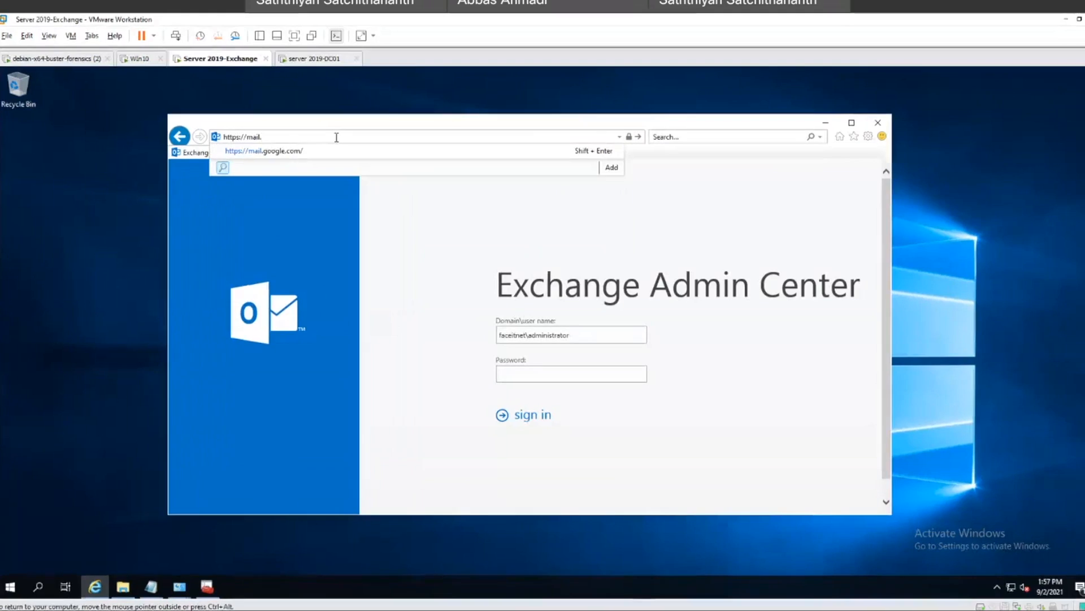
text(faceitnet.com)
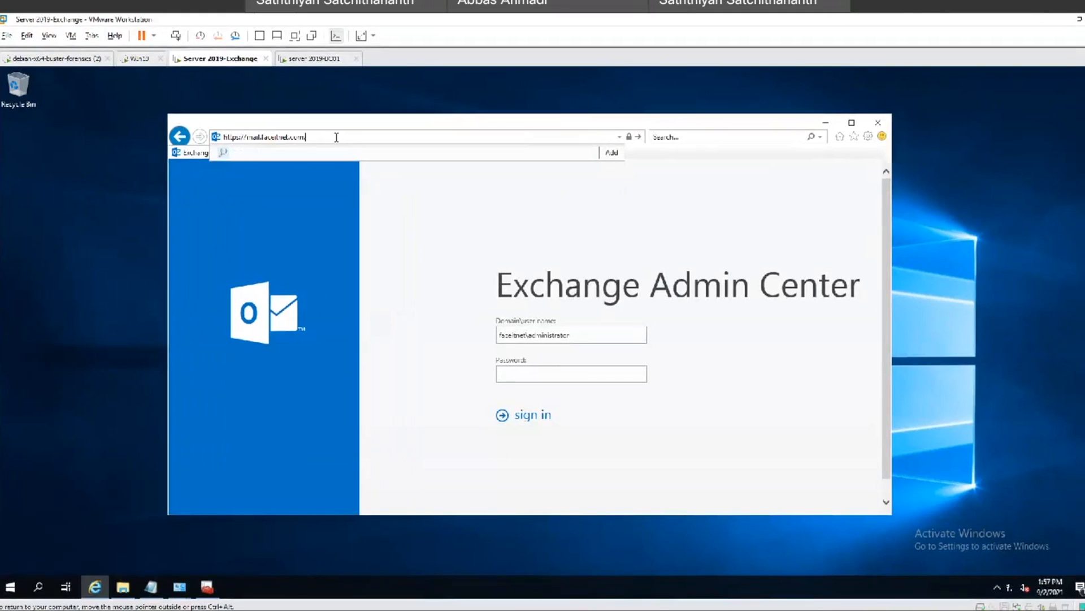
text(.au/owa)
key(Return)
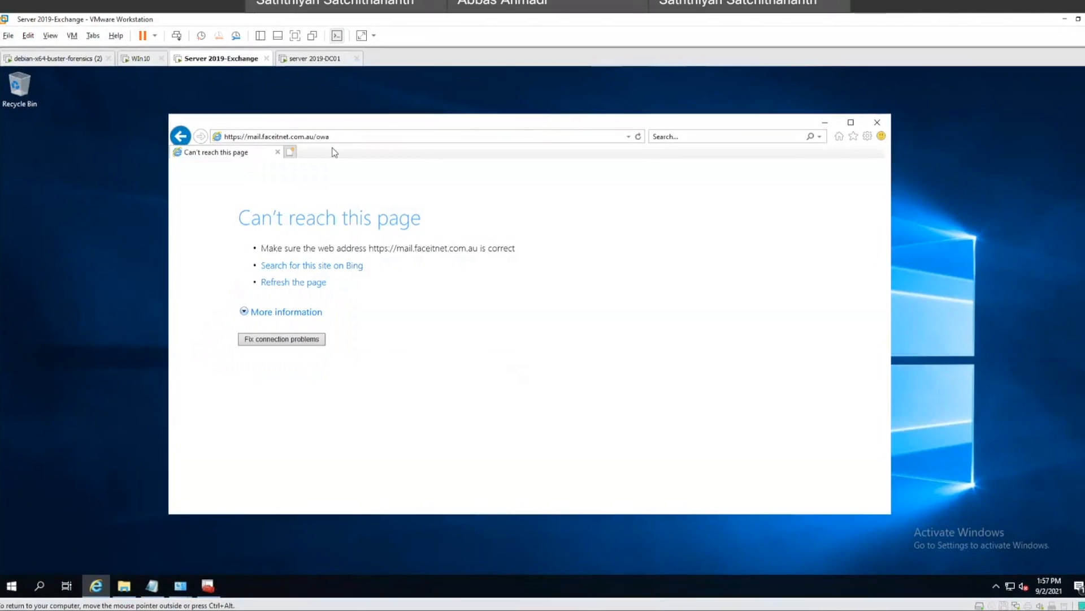
click(266, 137)
click(266, 138)
drag(261, 136, 248, 133)
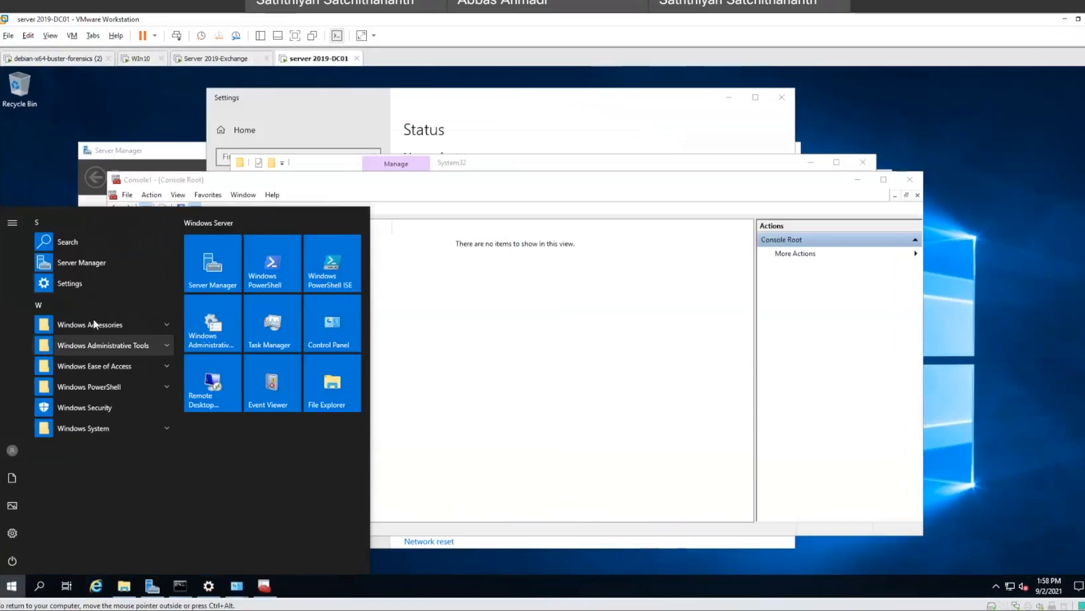
Step: On the DC01 domain controller, launch DNS Manager from Server Manager and open the faceitnet.com.au forward lookup zone
click(226, 273)
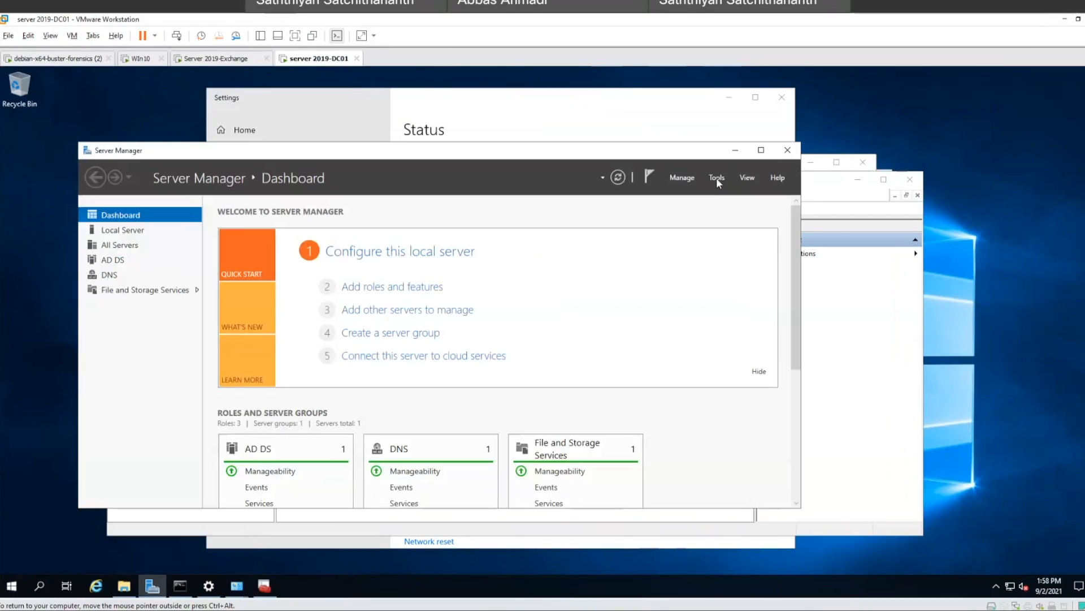
click(717, 178)
click(736, 319)
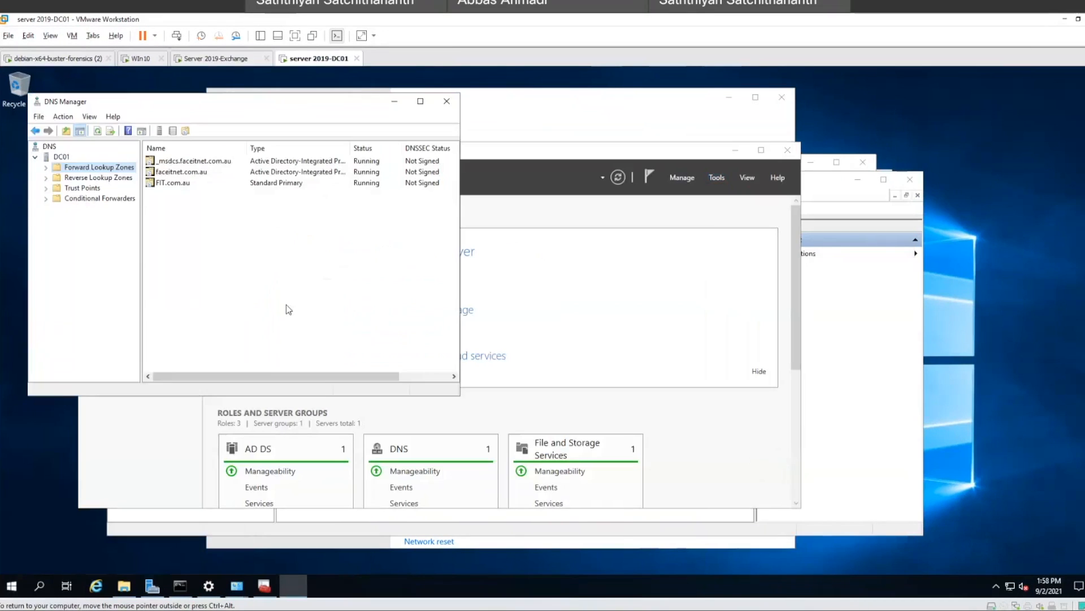
double_click(175, 172)
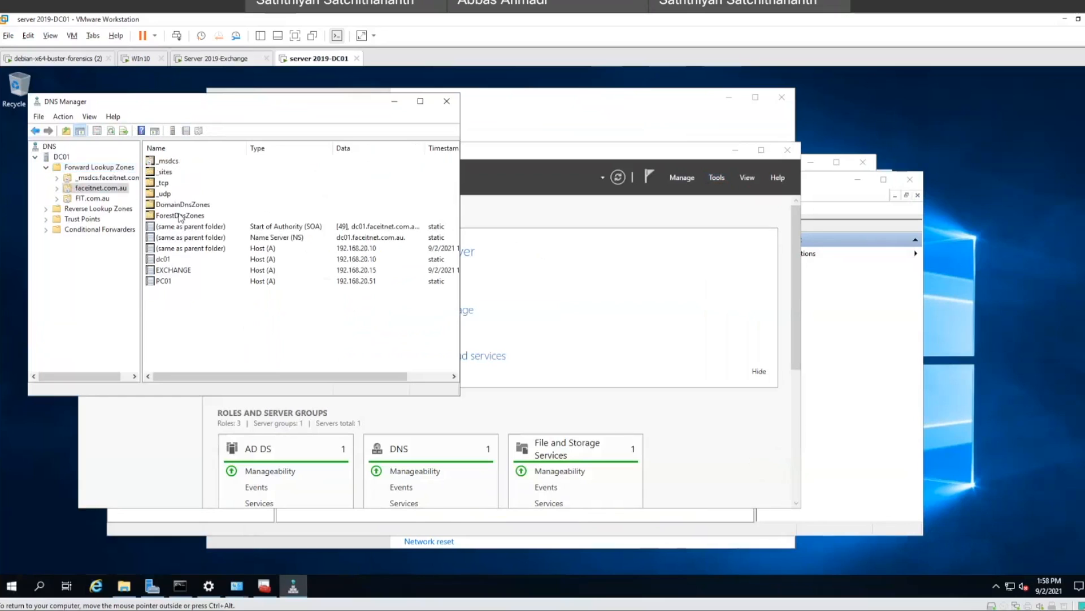
Step: Create an alias (CNAME) record named mail in the faceitnet.com.au zone, targeting the EXCHANGE host
right_click(183, 300)
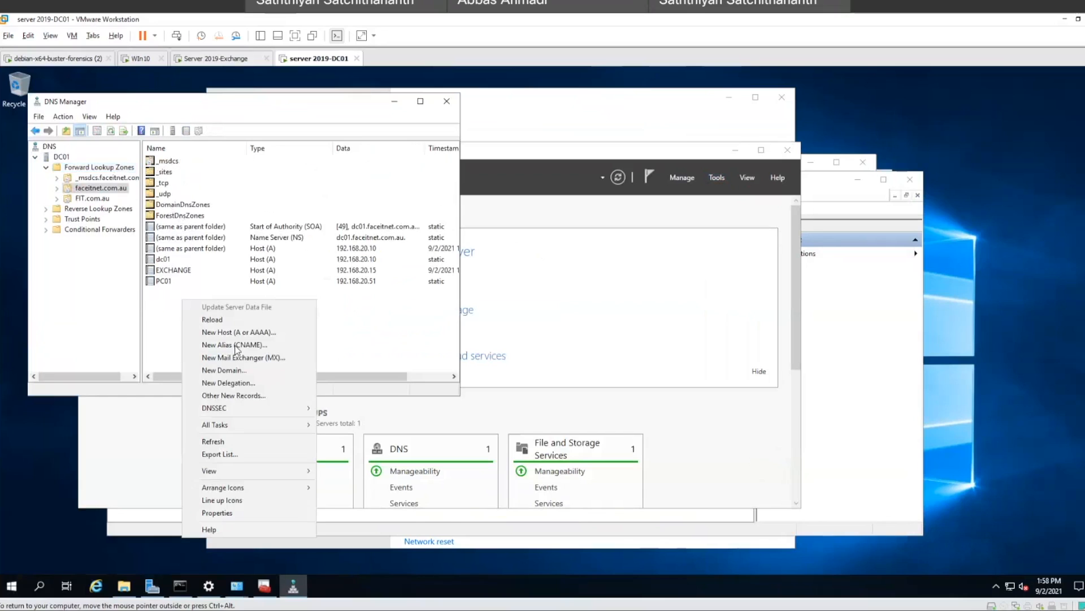
click(242, 346)
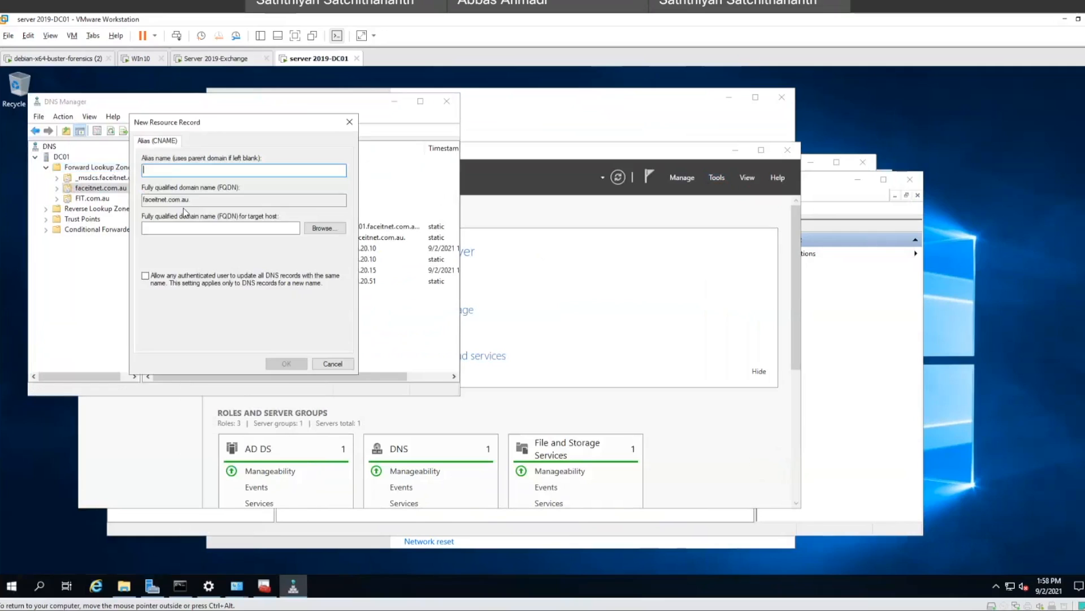
text(mail)
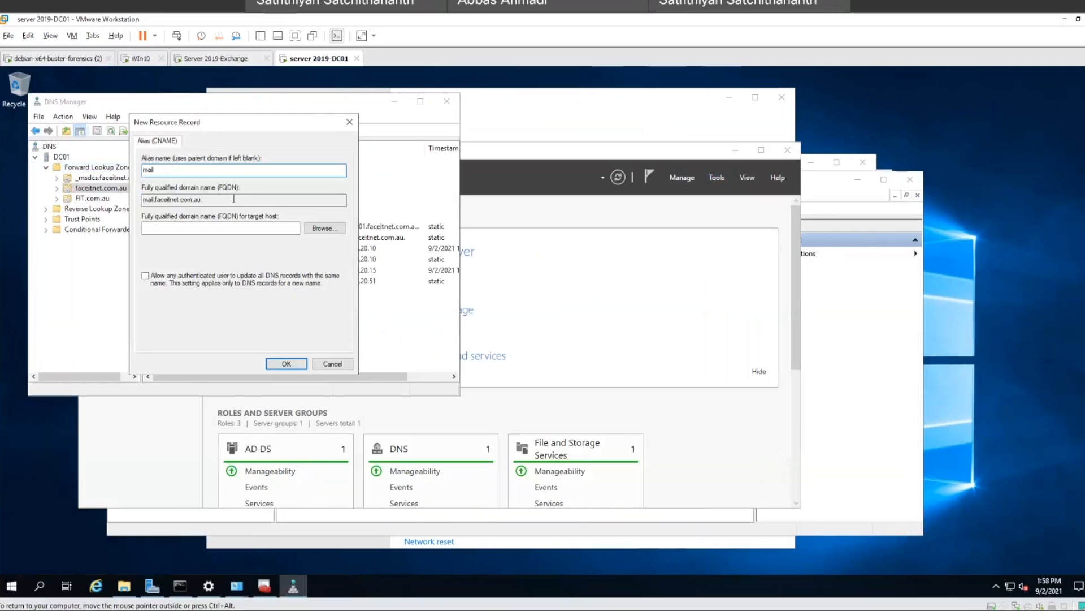
click(317, 229)
double_click(170, 224)
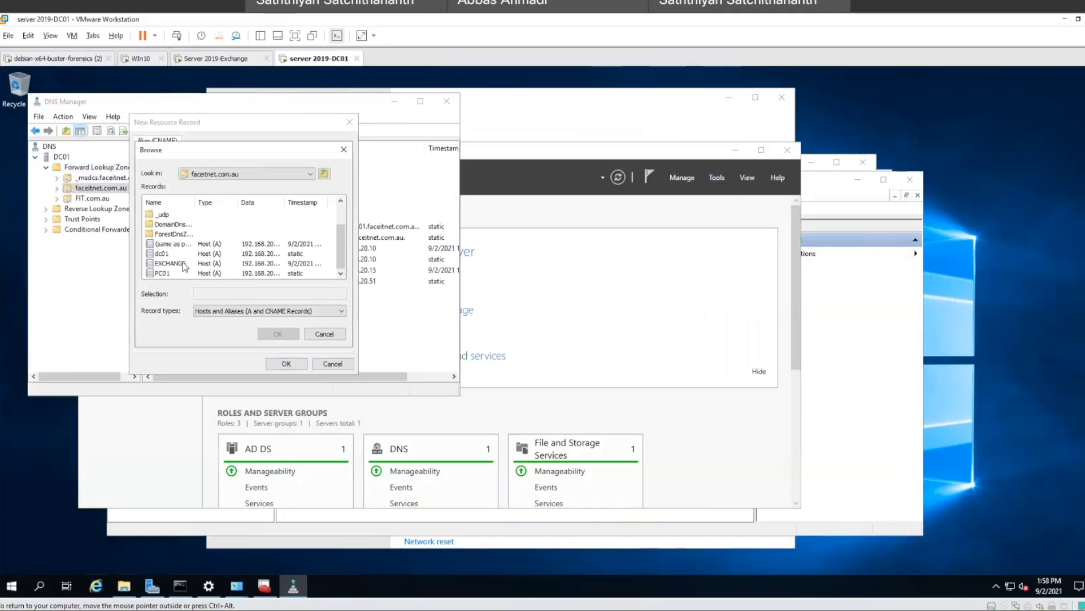
double_click(180, 263)
click(292, 364)
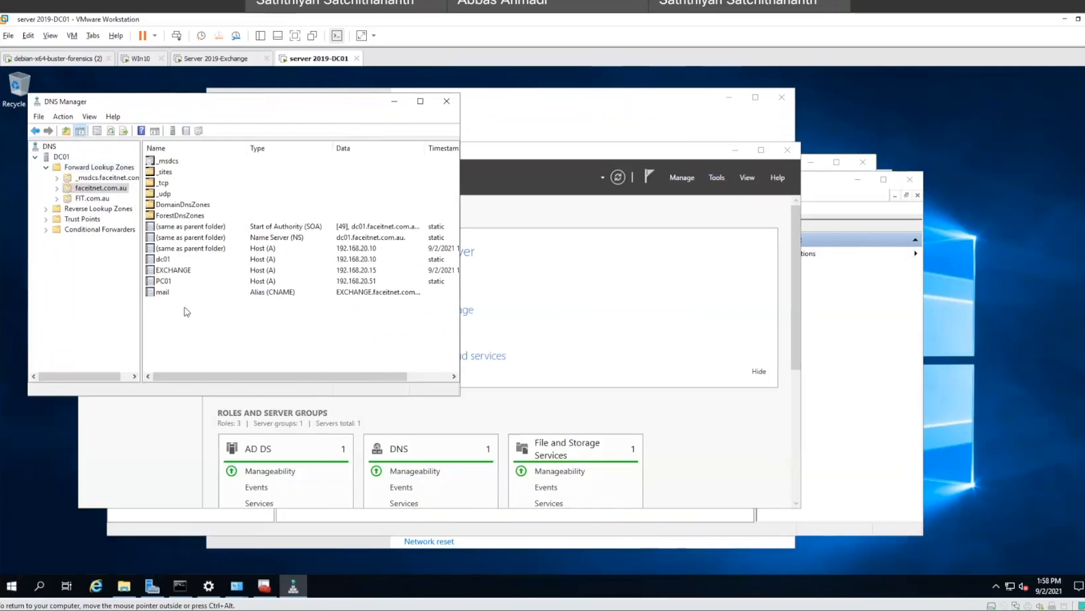
Step: Add a mail exchanger (MX) record for faceitnet.com.au with EXCHANGE.faceitnet.com.au as the mail server and the host field blank
right_click(179, 321)
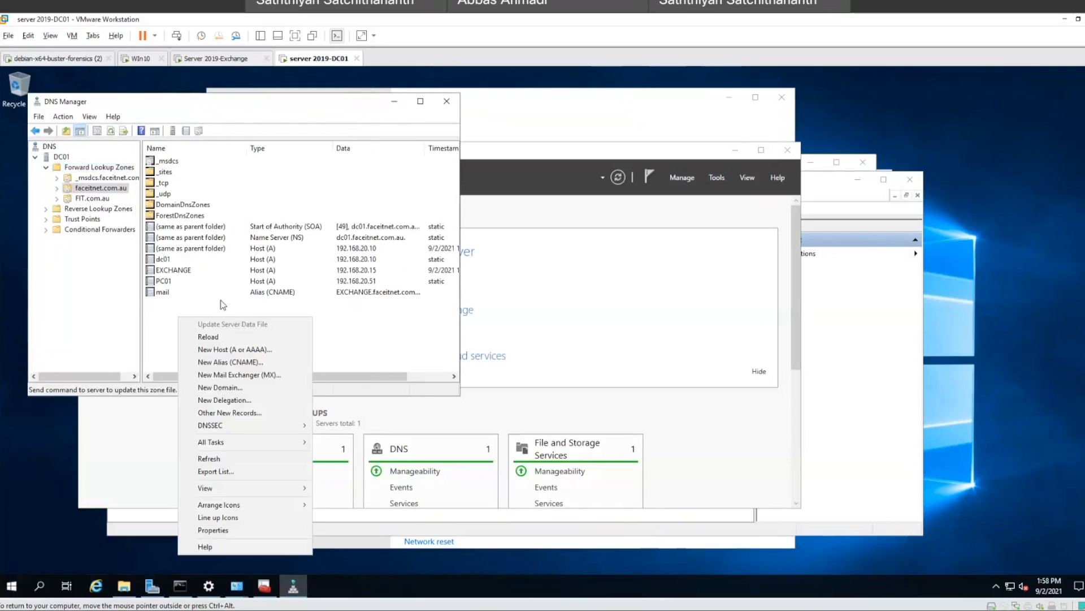
click(259, 374)
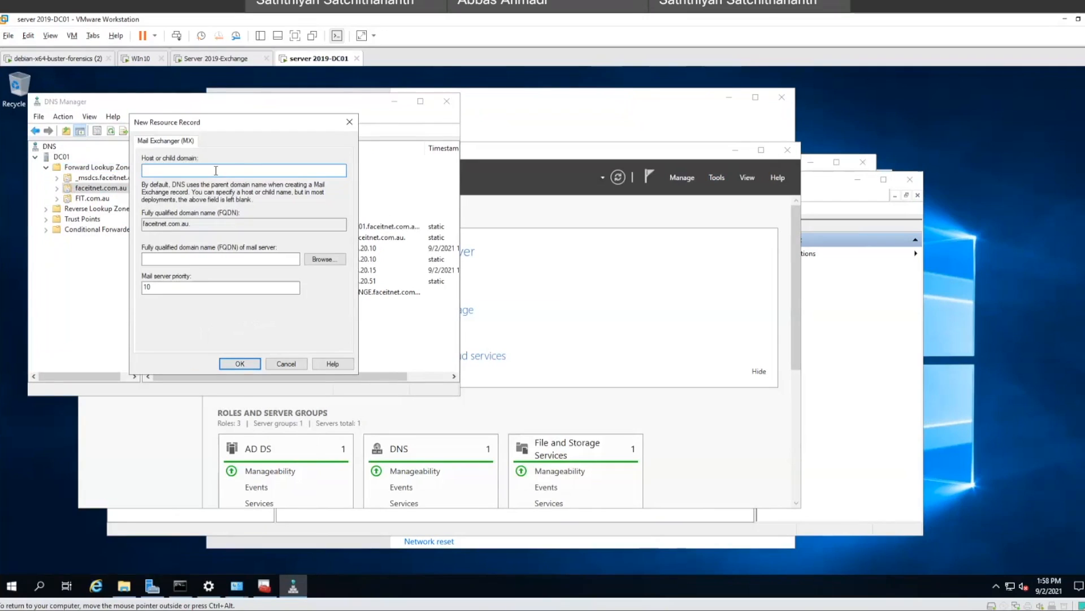
click(323, 260)
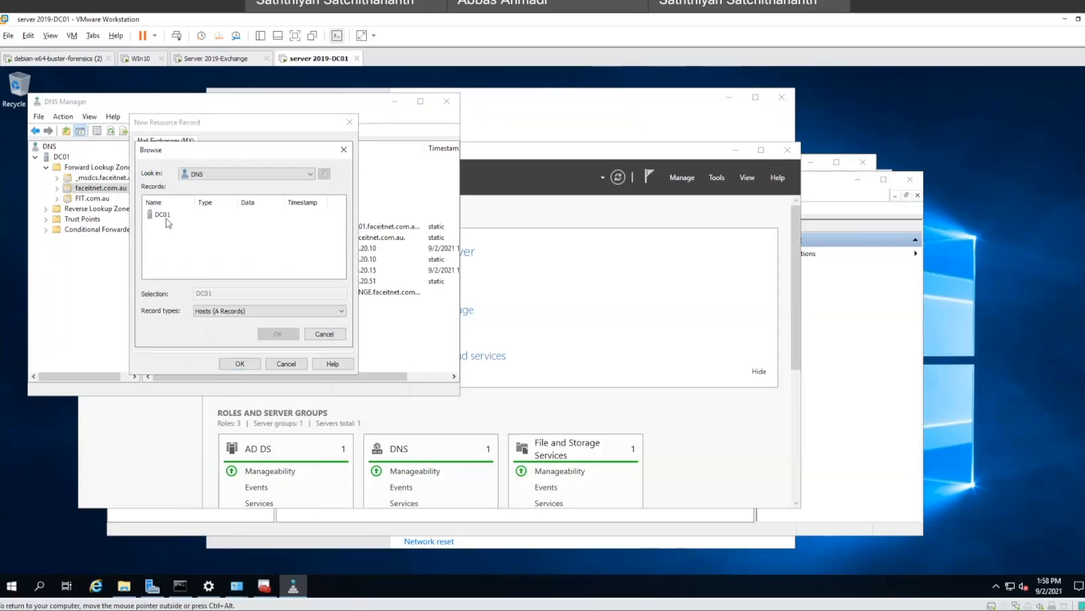
double_click(166, 217)
double_click(166, 218)
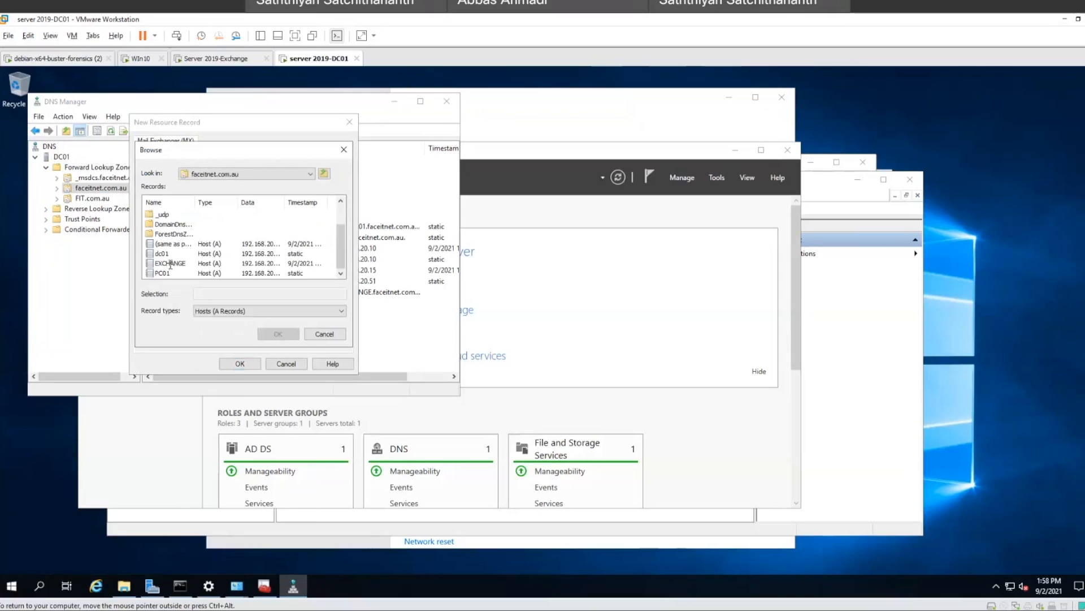
click(170, 264)
click(279, 333)
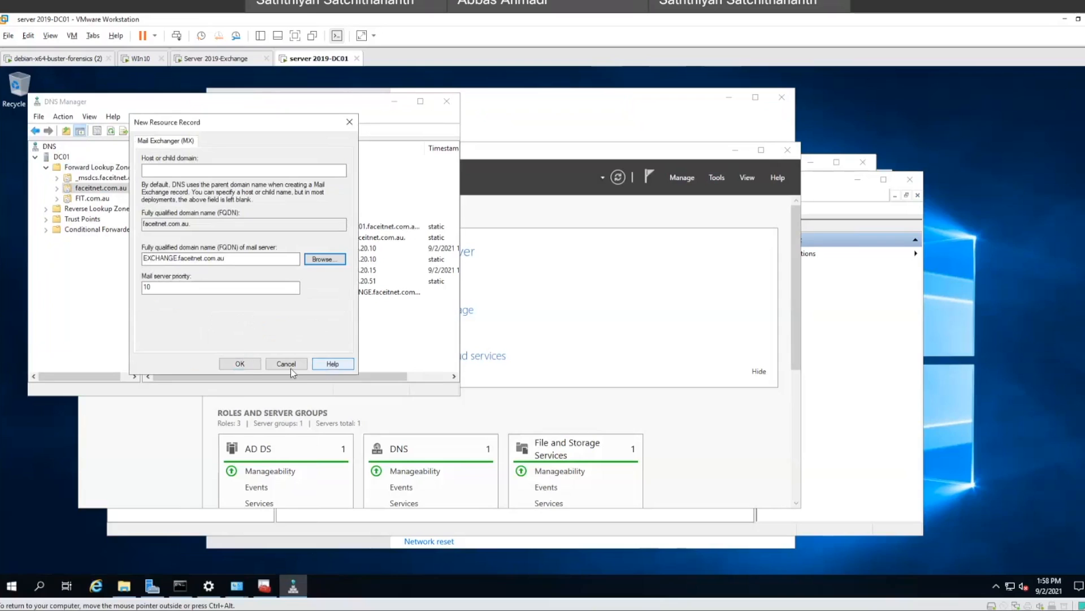
click(240, 363)
click(162, 293)
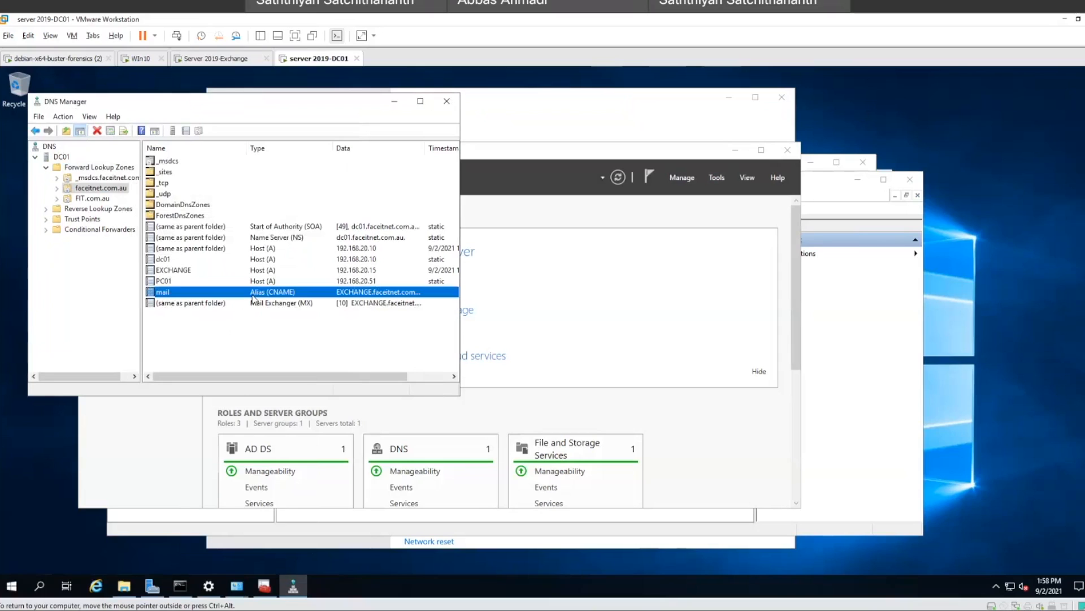
right_click(185, 326)
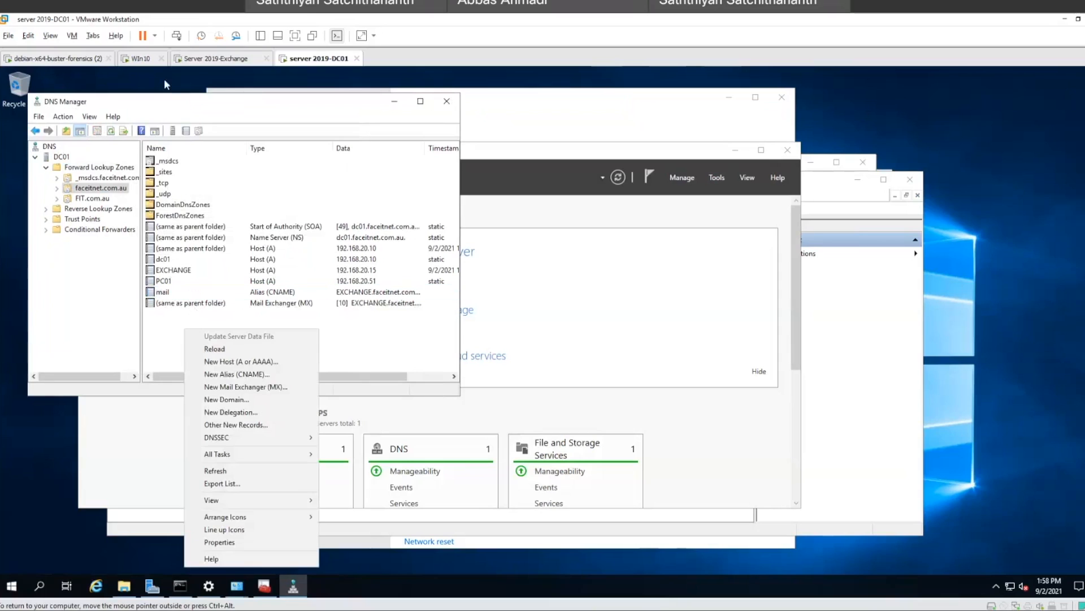
Step: On the Exchange server, return to the Exchange Admin Center page and view its site certificate's details
click(202, 60)
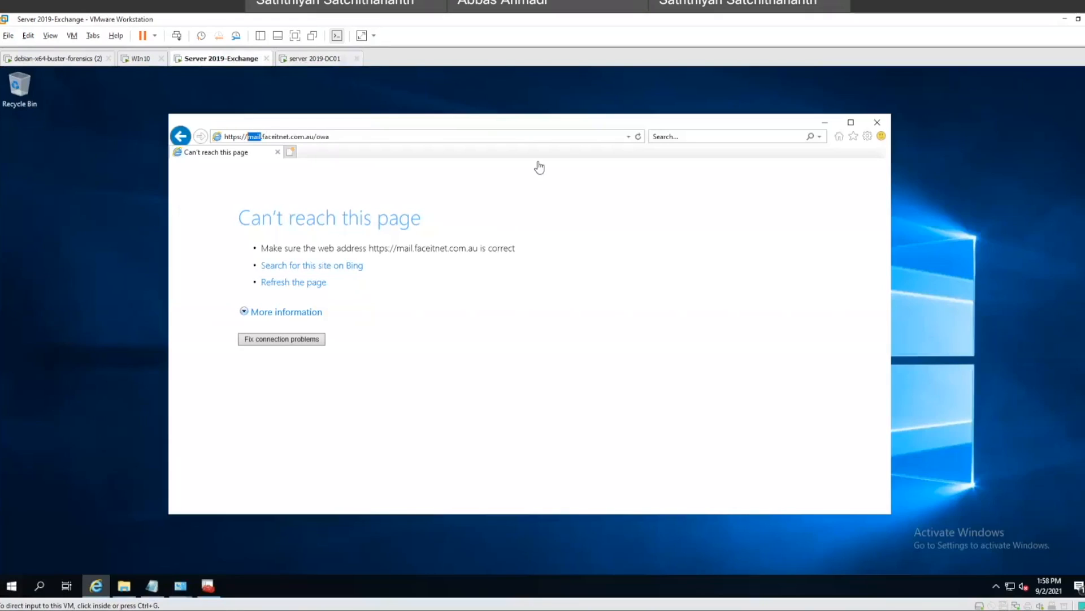
click(189, 139)
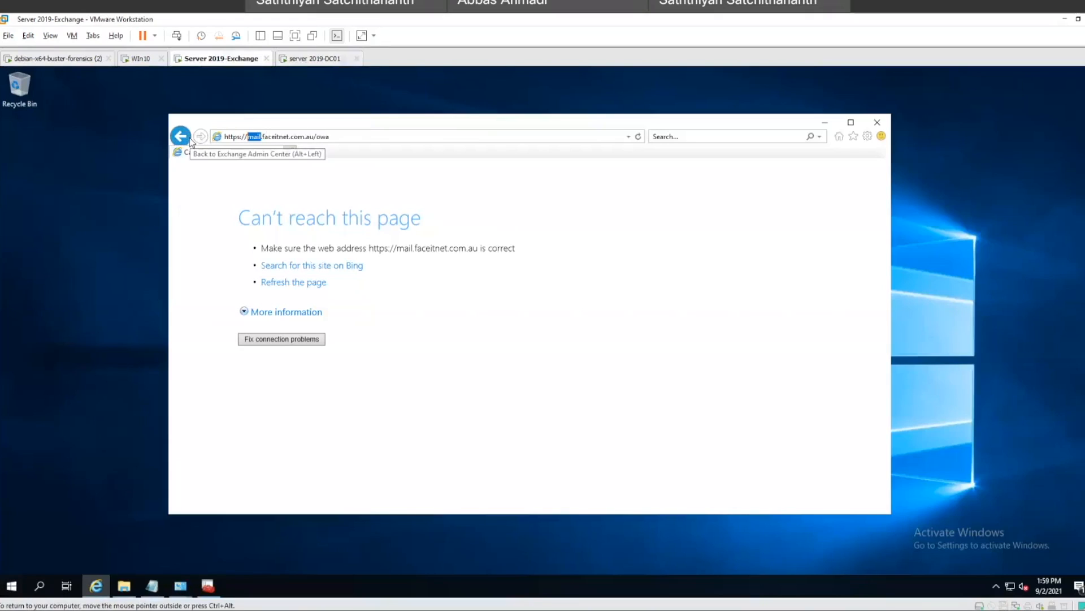
click(629, 137)
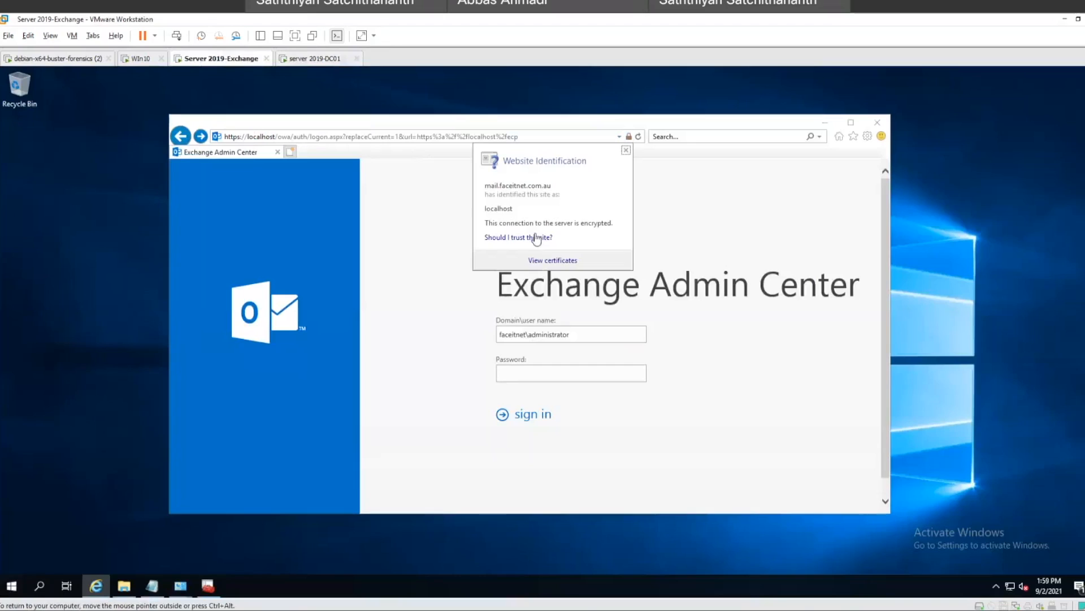
click(553, 262)
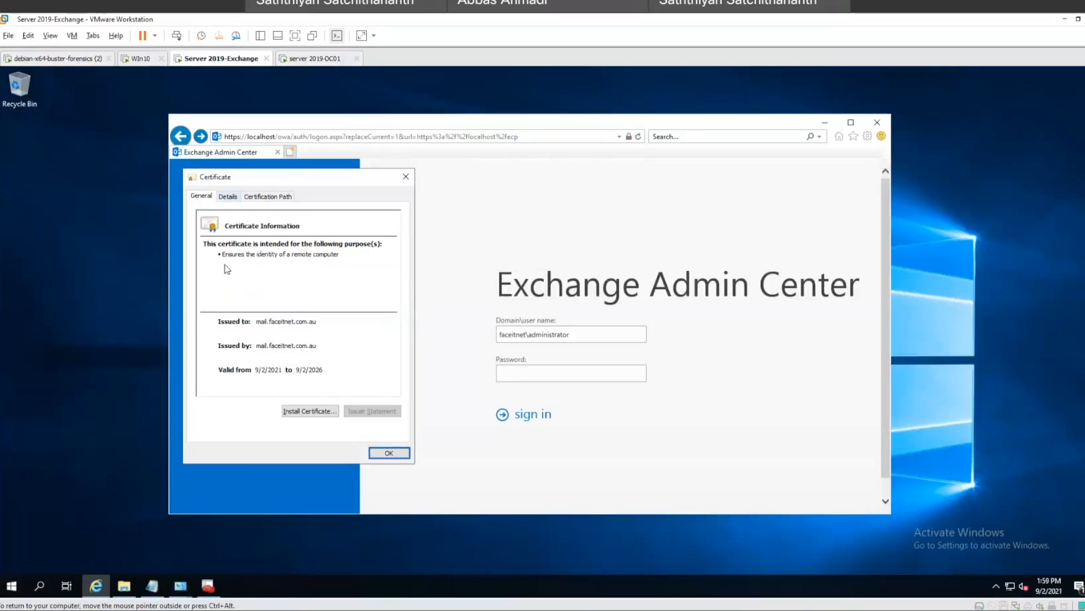
click(227, 196)
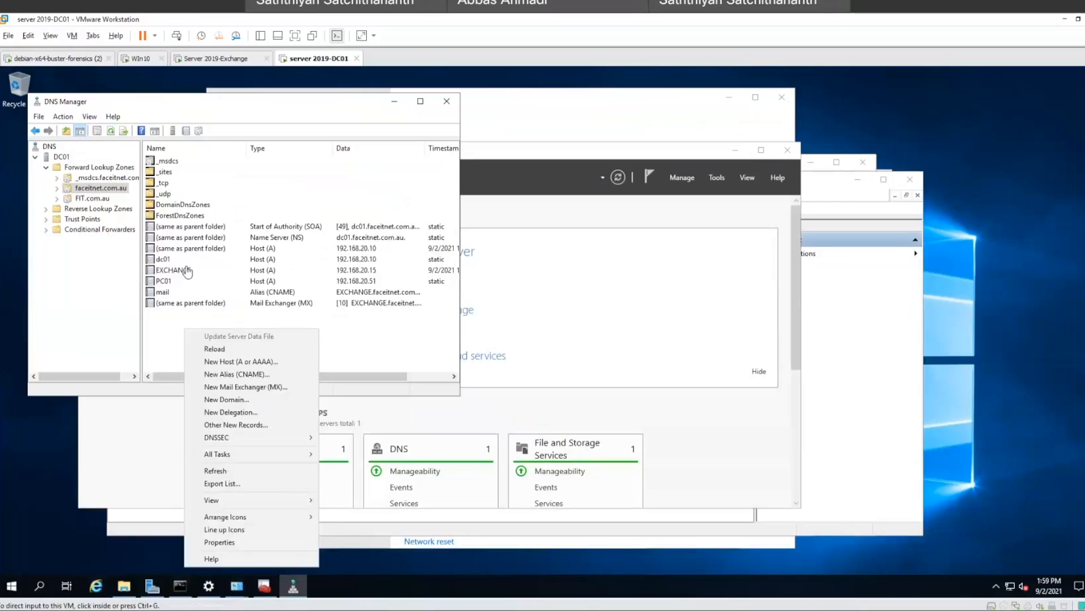
Step: Back on DC01, try to add an alias (CNAME) record named exchange in faceitnet.com.au, targeting EXCHANGE.faceitnet.com.au
click(178, 270)
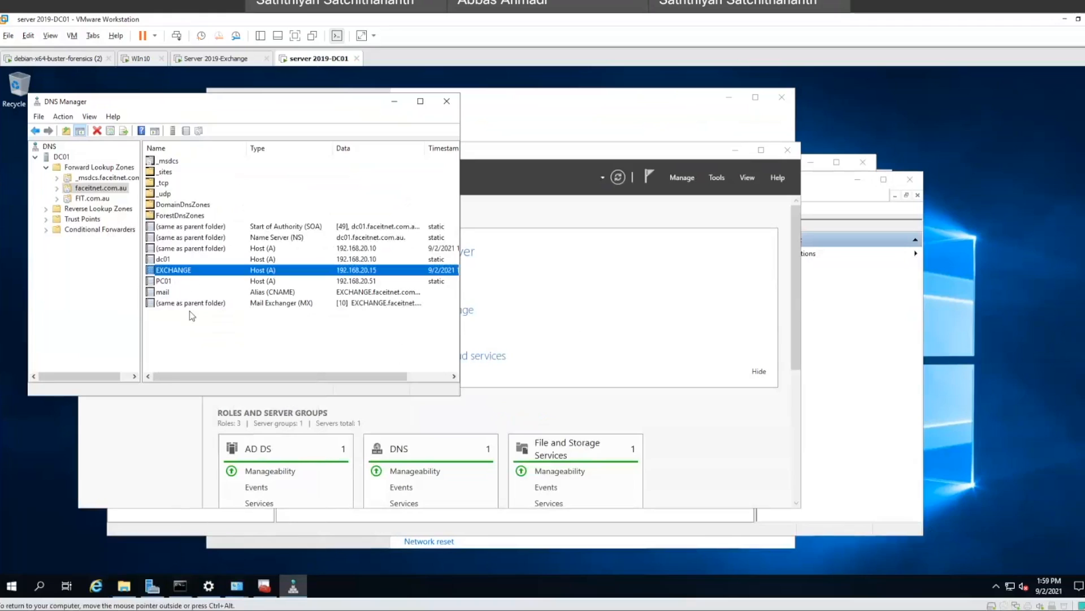
right_click(184, 327)
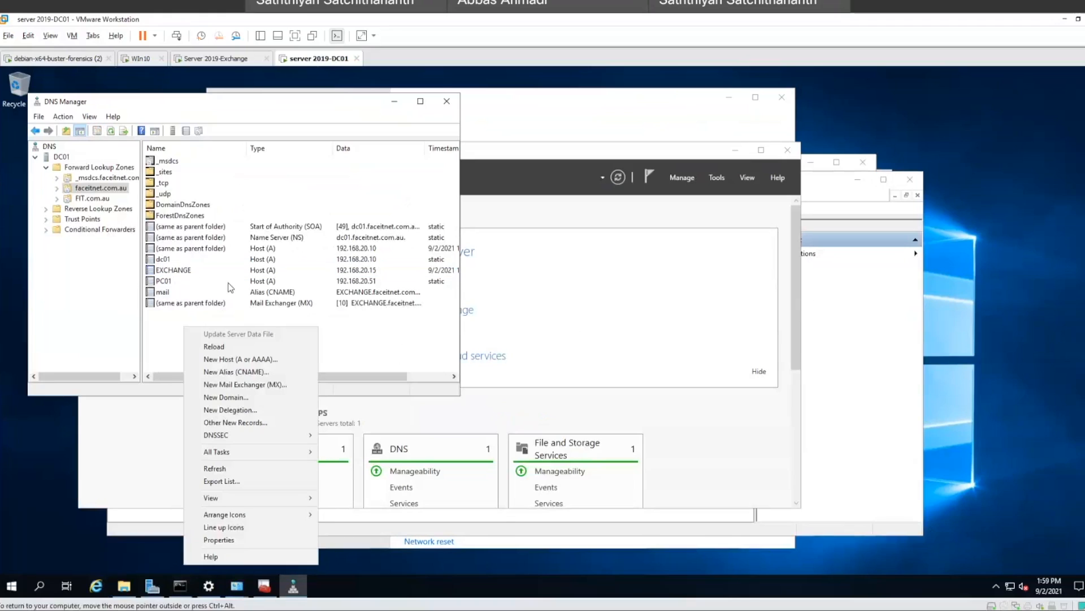
click(239, 371)
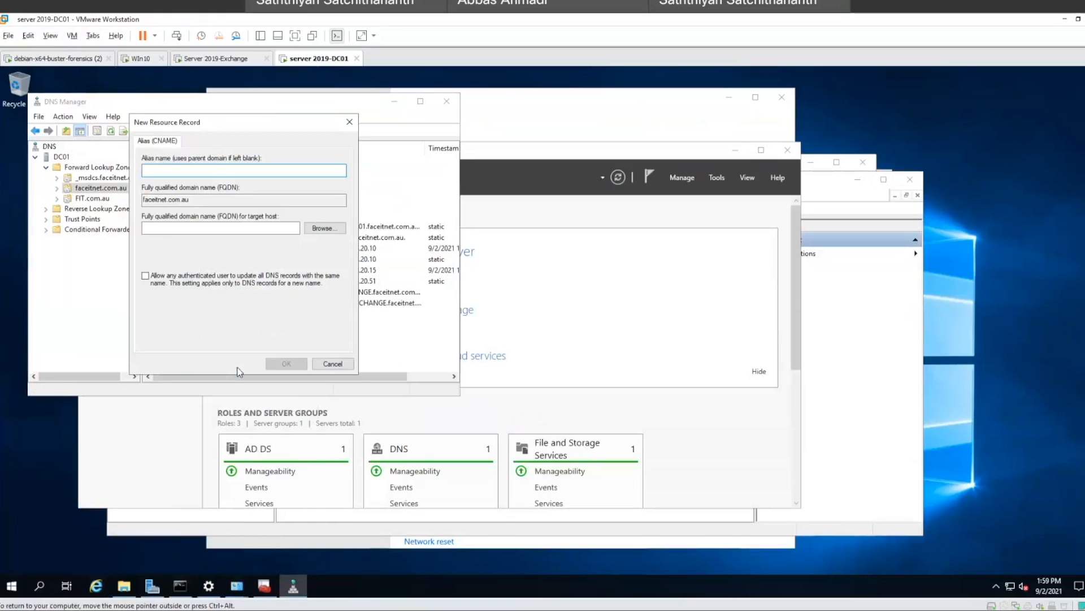
text(exchange)
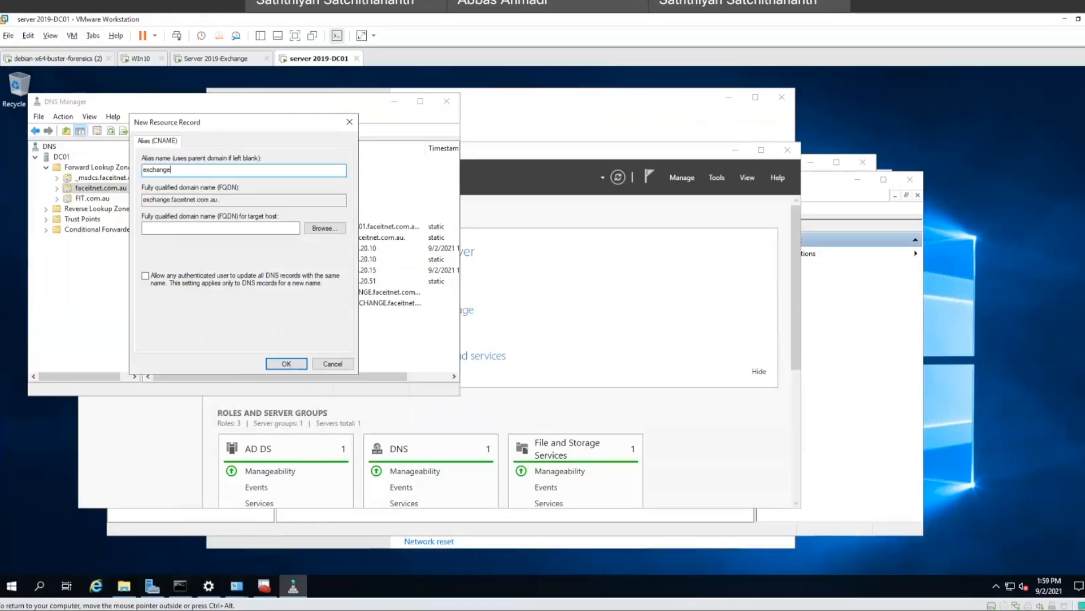
click(323, 229)
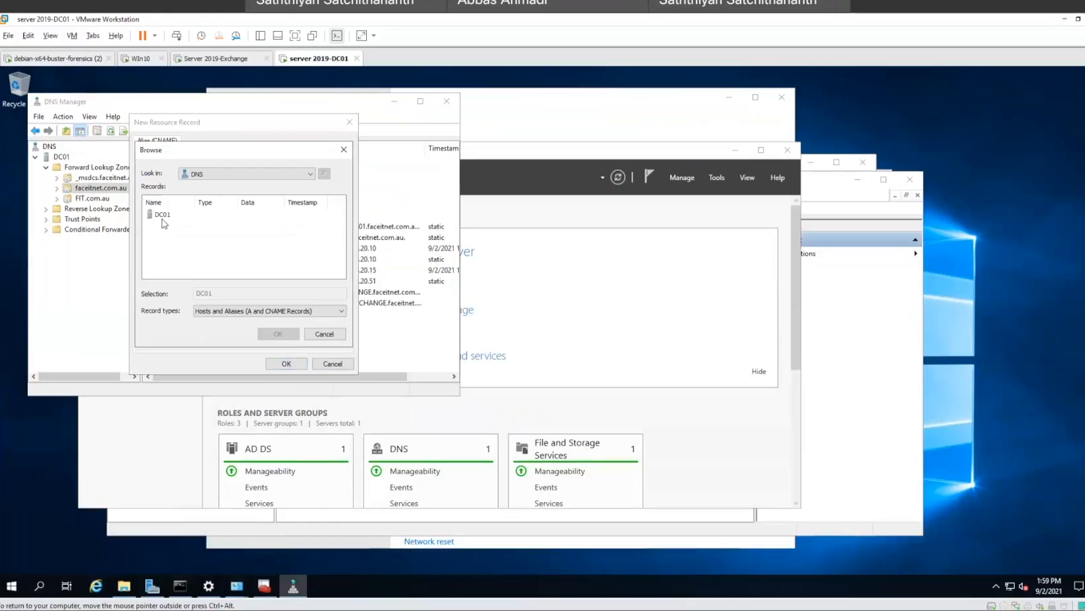
double_click(167, 214)
double_click(166, 214)
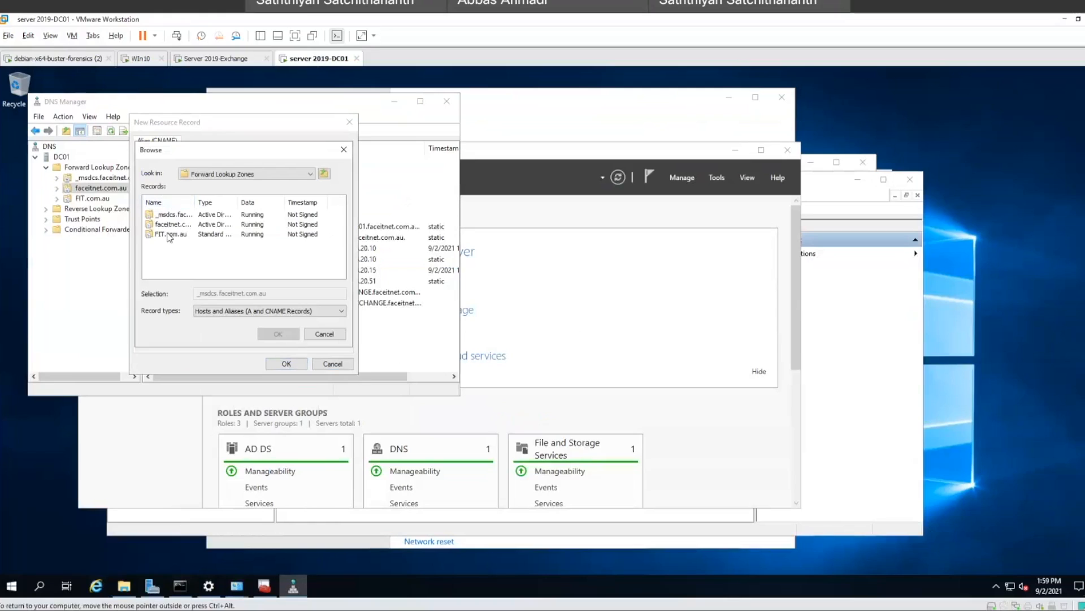
click(169, 234)
double_click(169, 224)
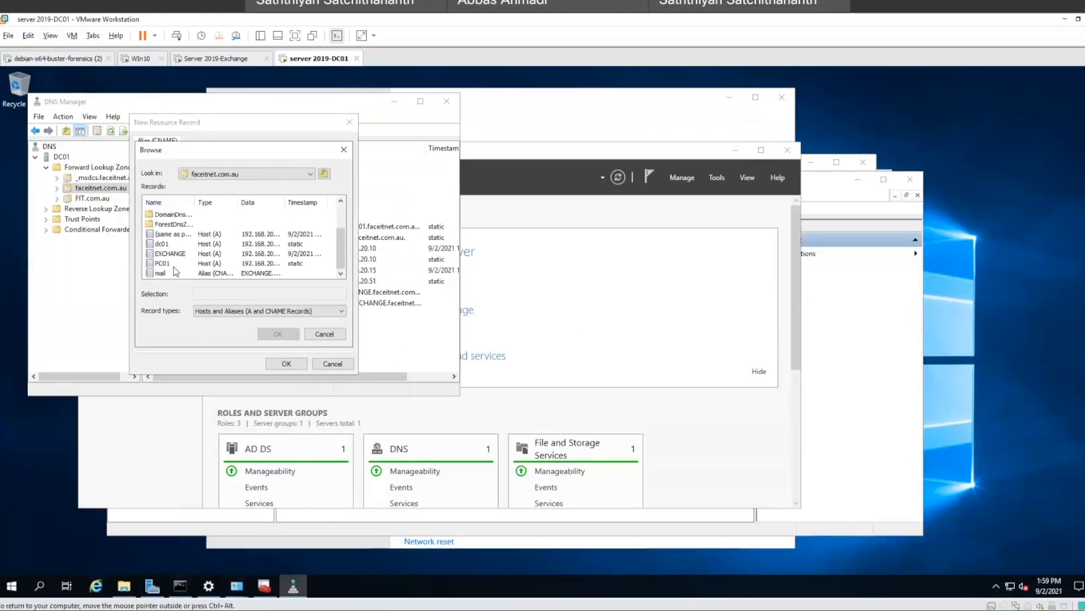
click(170, 253)
click(279, 334)
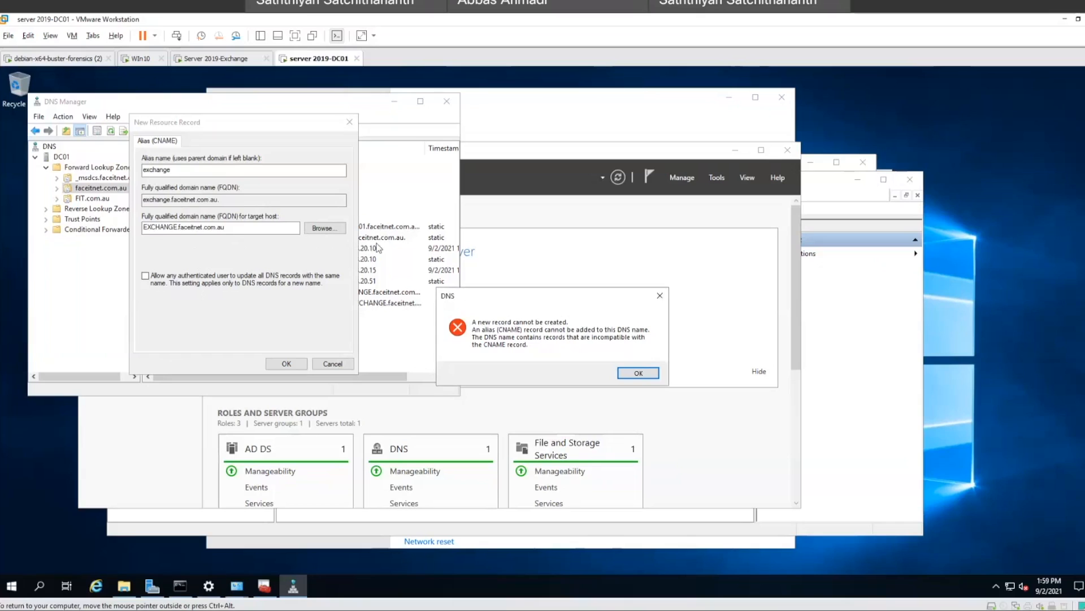
click(625, 374)
Step: Try again to create the exchange alias, picking the EXCHANGE host from the faceitnet.com.au zone as target, and discard the new record
click(315, 230)
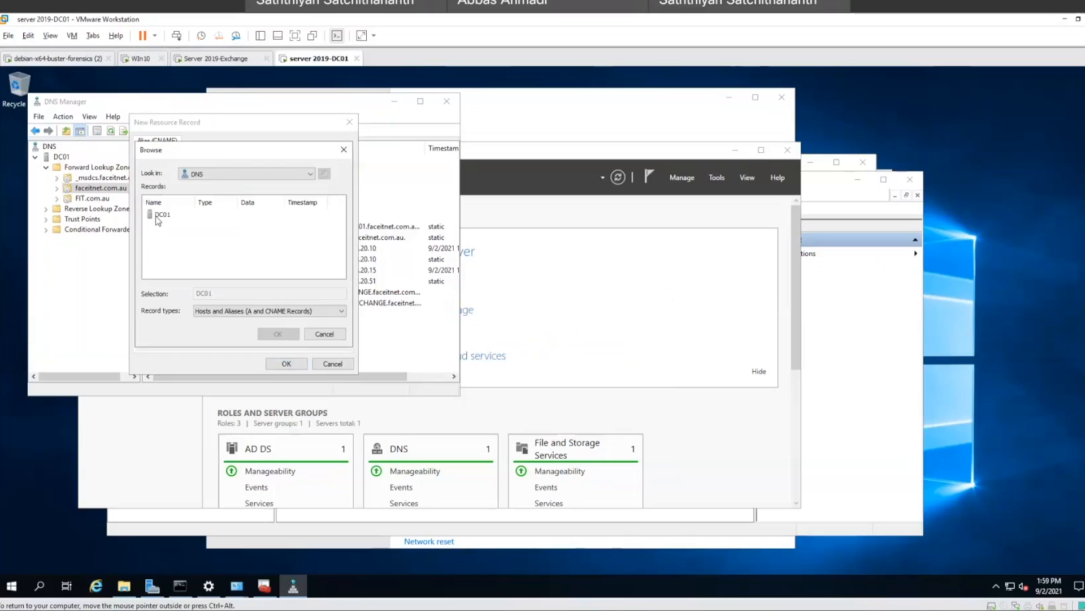
double_click(158, 217)
double_click(158, 217)
double_click(173, 224)
drag(195, 202, 246, 204)
click(170, 253)
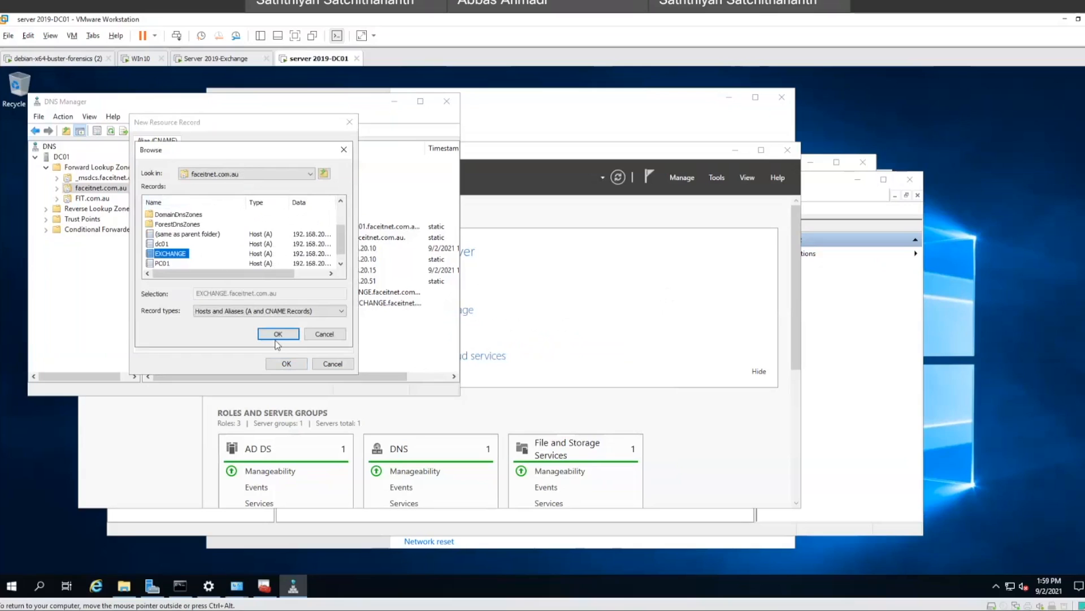
click(278, 334)
click(287, 363)
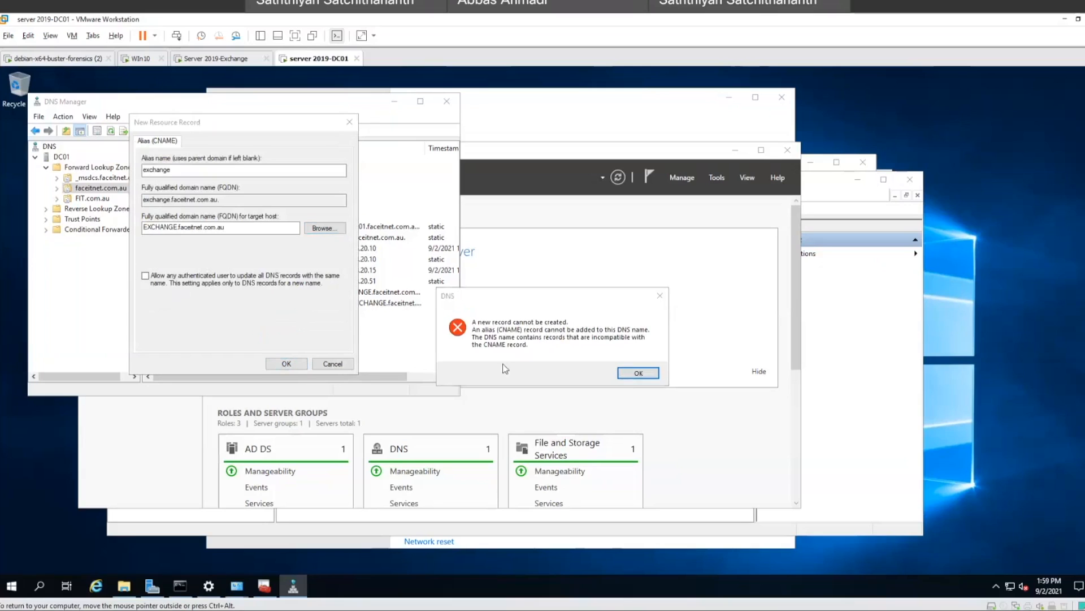
click(636, 372)
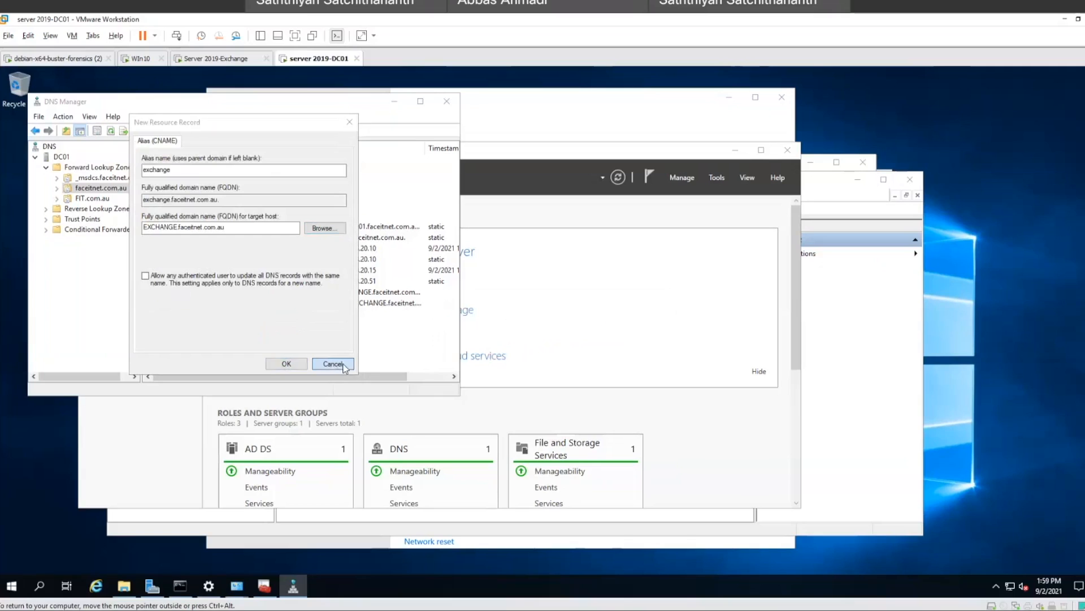
click(340, 364)
click(185, 271)
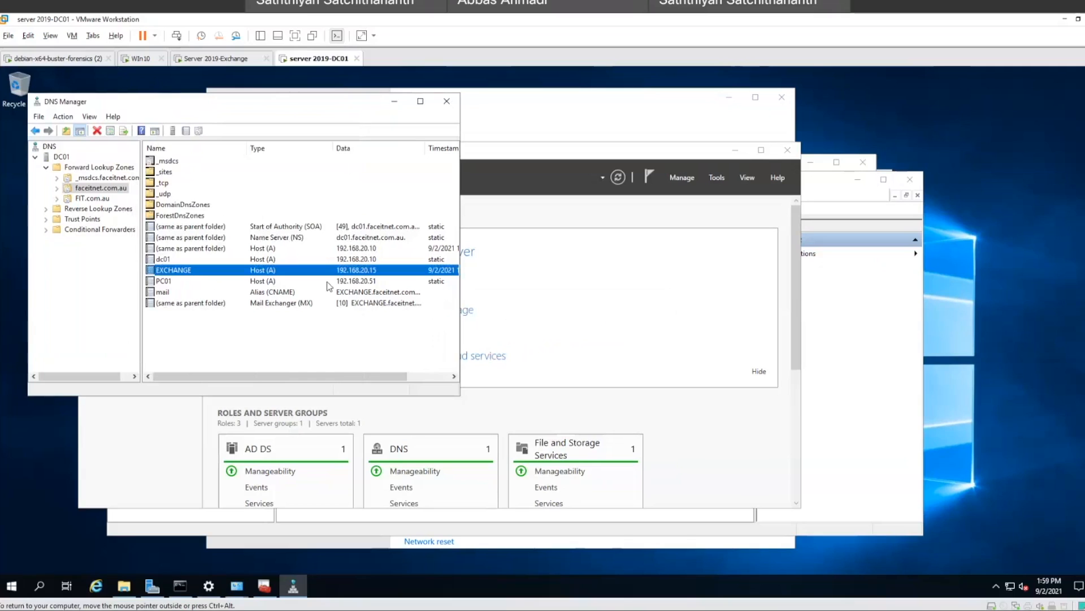
Step: On the Exchange server, review the AutoDiscover and EXCHANGE names in the certificate's Subject Alternative Name field, and close the certificate
click(207, 59)
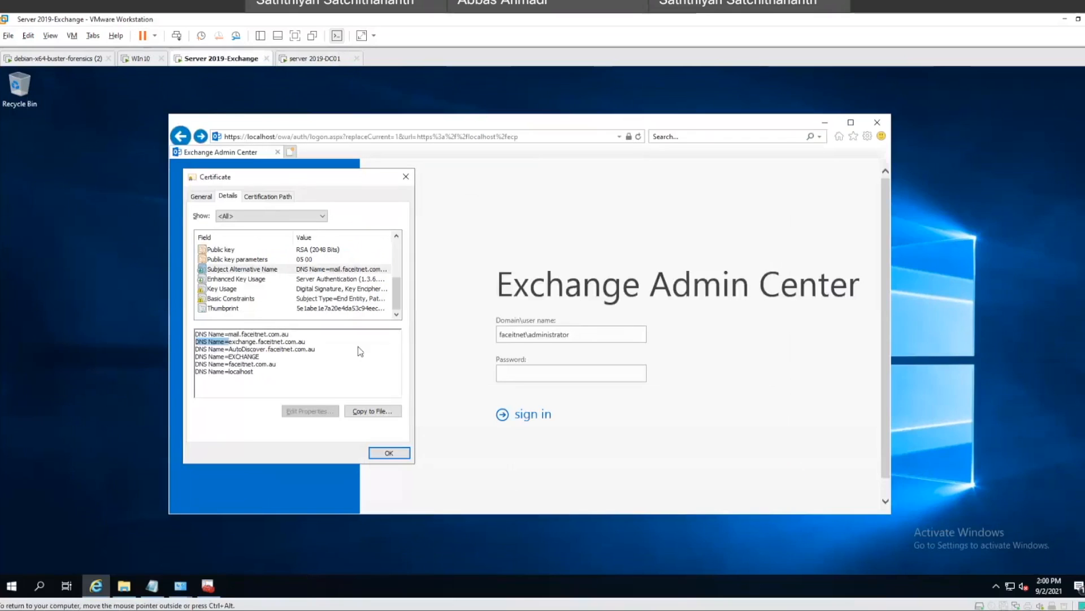
drag(237, 350, 360, 350)
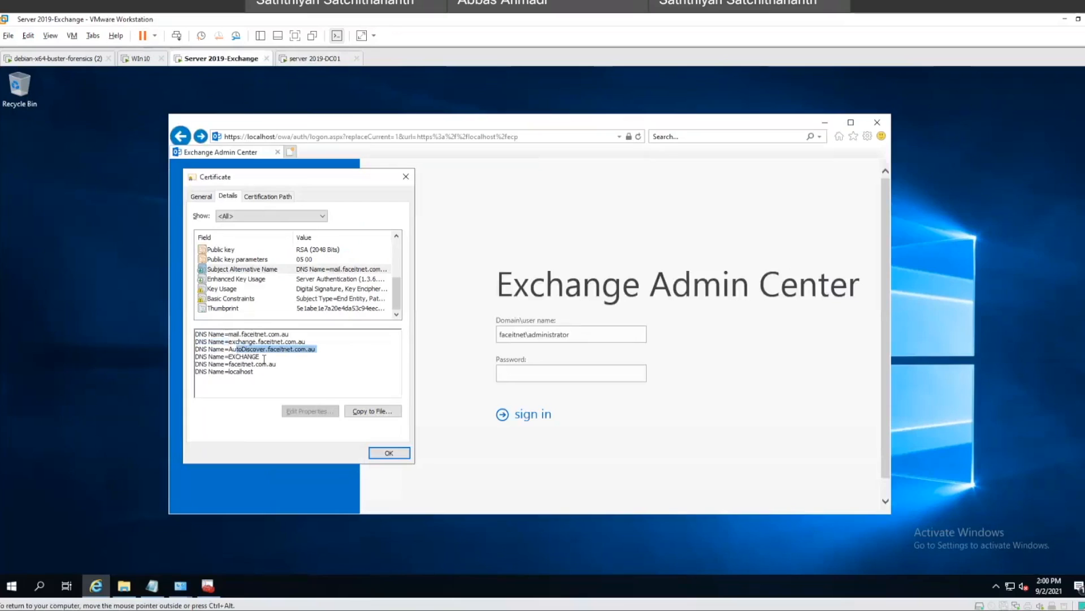
click(264, 359)
click(387, 453)
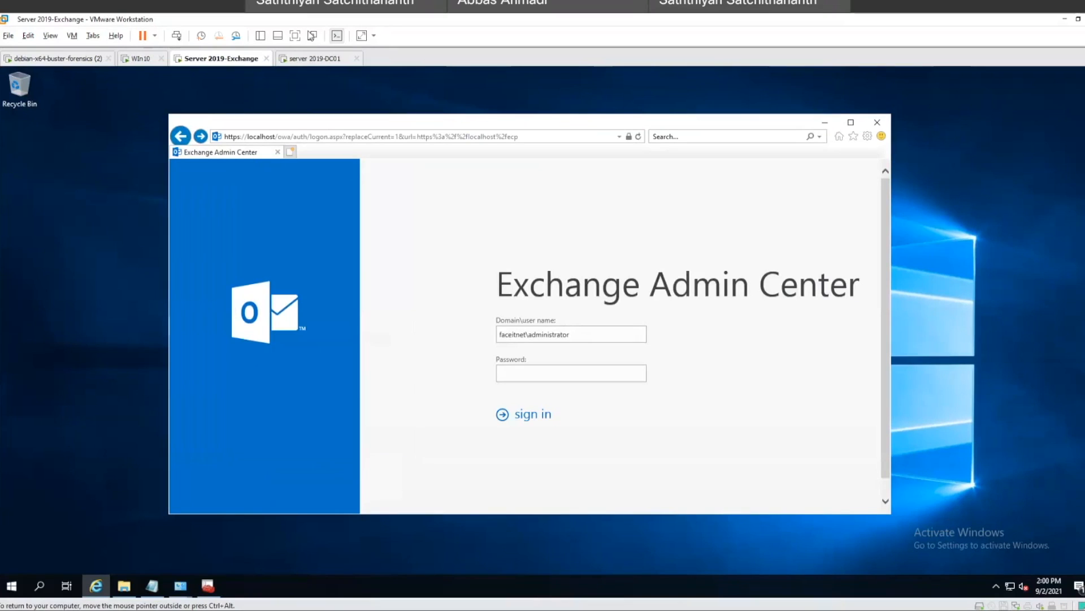
click(333, 138)
text(https://m)
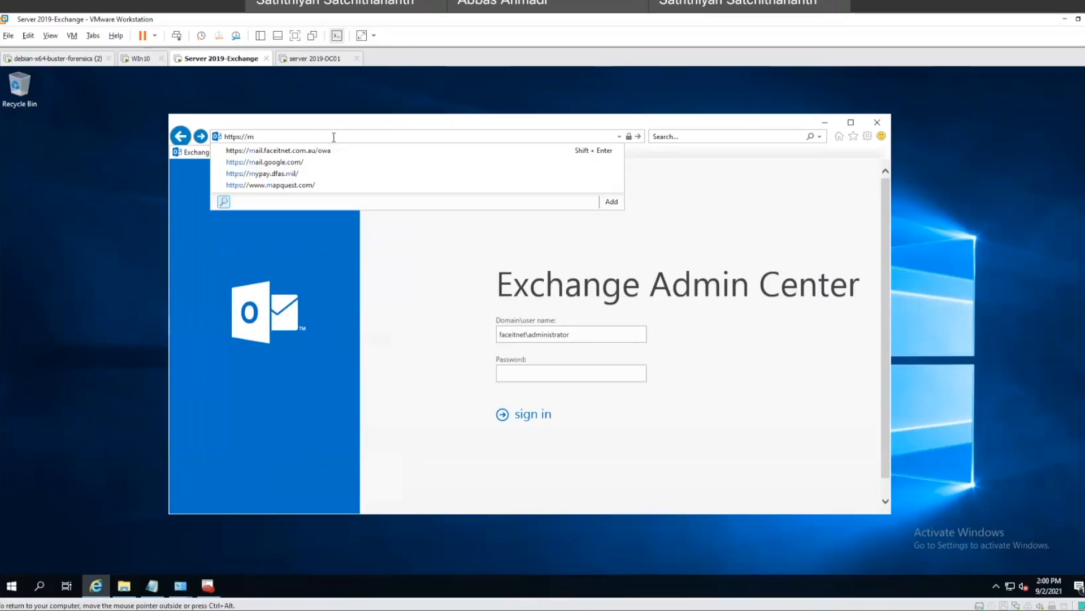
key(Return)
Step: Replace mail with exchange in the Outlook page's address and load the page under exchange.faceitnet.com.au
click(337, 141)
click(334, 139)
drag(246, 137, 259, 137)
text(exchange)
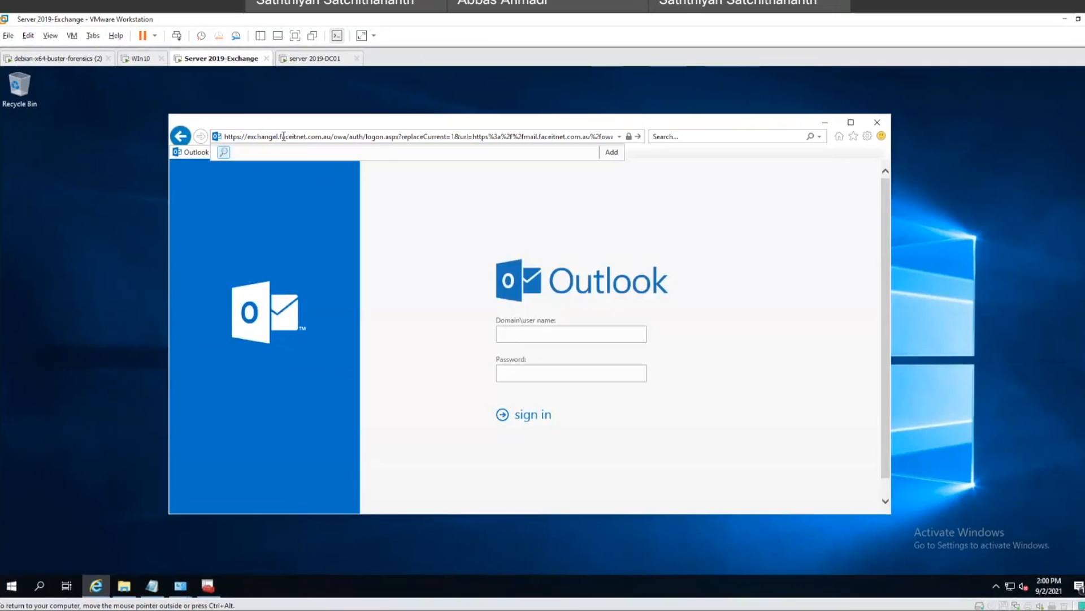
key(Return)
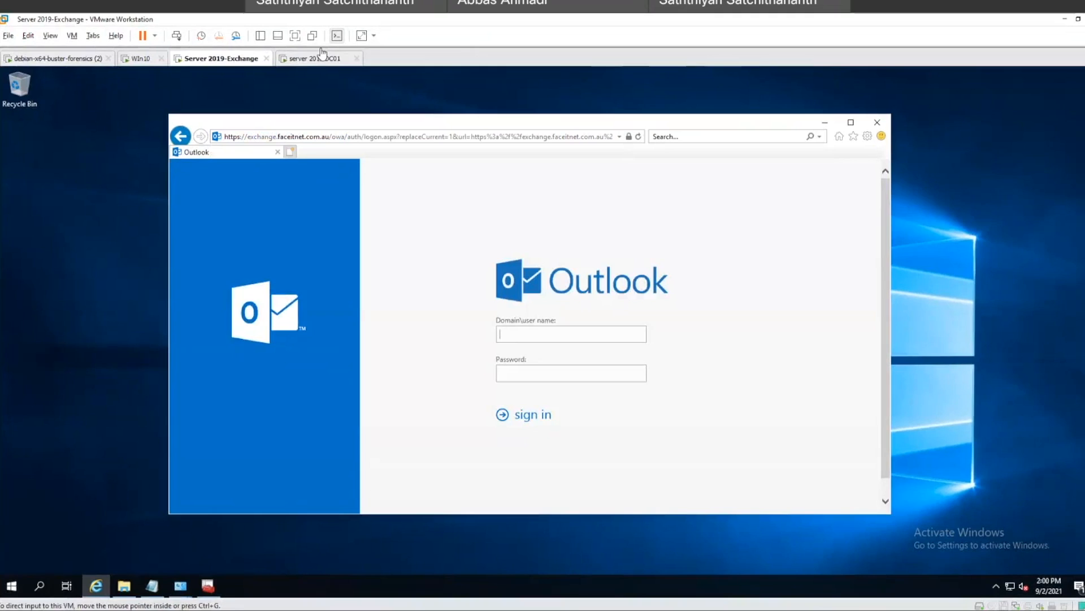
Step: On DC01, create an alias (CNAME) record named mymail in faceitnet.com.au, targeting the EXCHANGE host
click(315, 59)
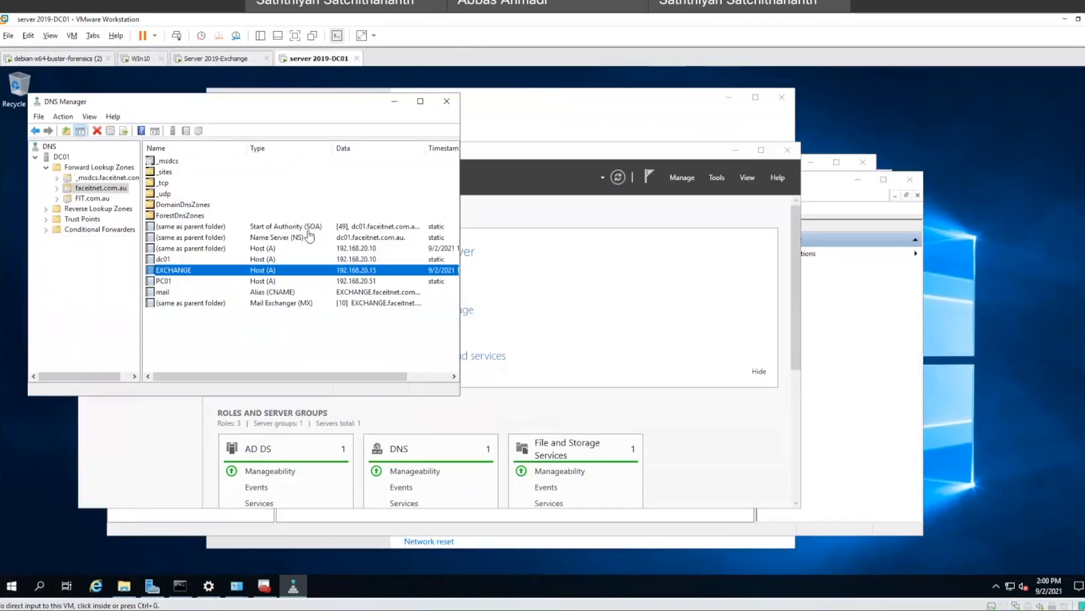
right_click(185, 339)
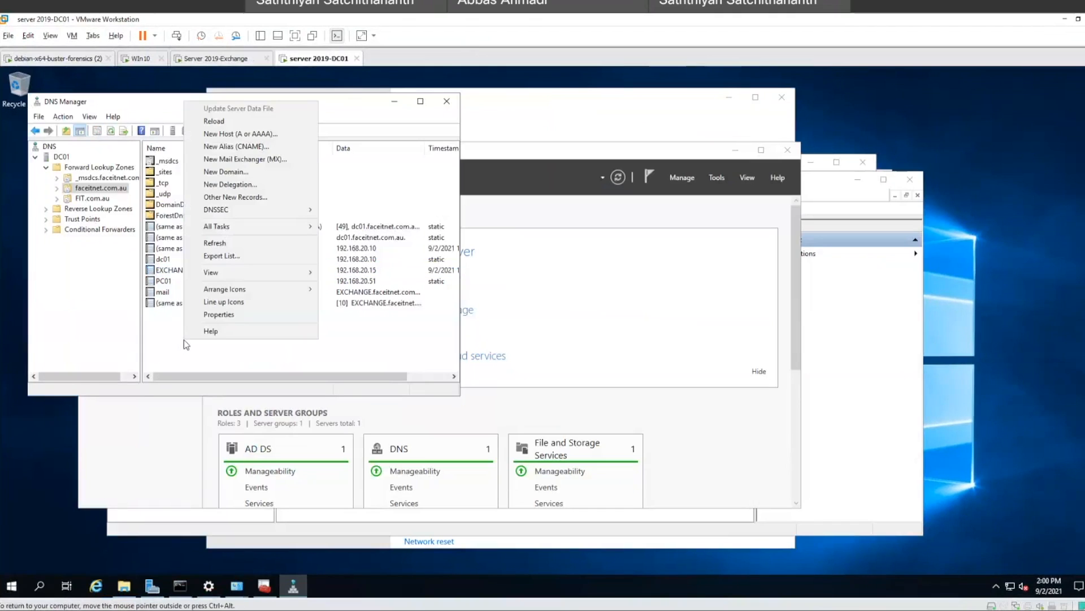
click(226, 146)
text(mymail)
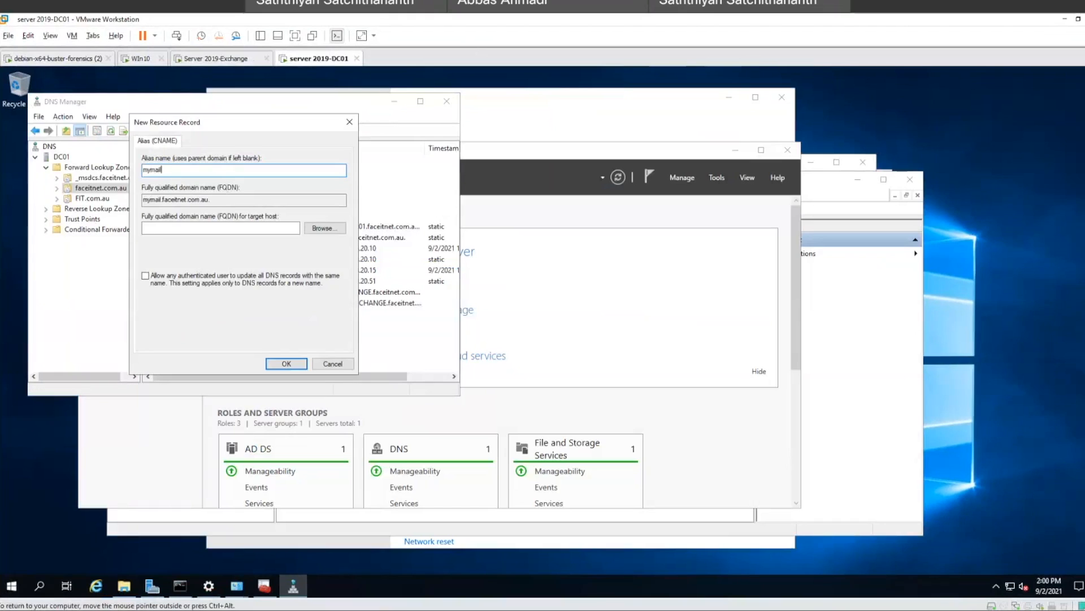
key(Tab)
key(Tab)
click(332, 230)
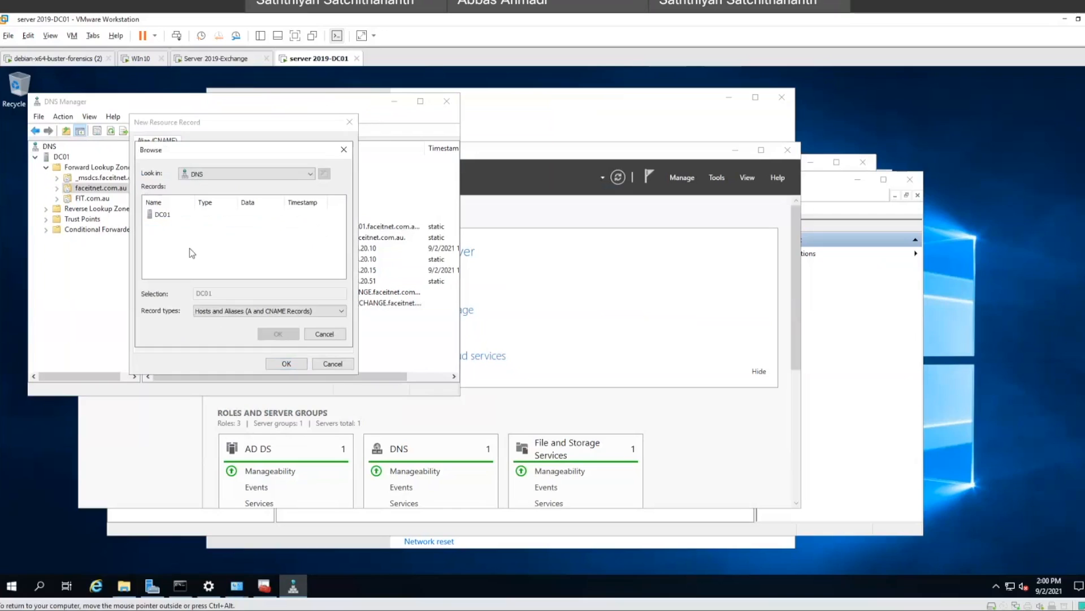
click(165, 216)
double_click(165, 217)
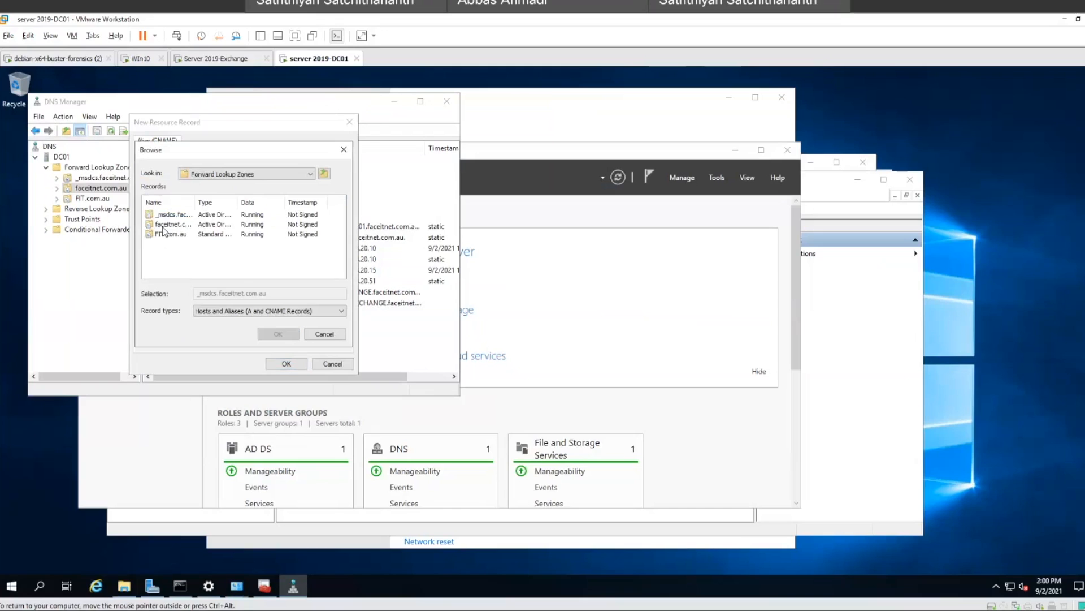
double_click(163, 227)
scroll(164, 249, down, 2)
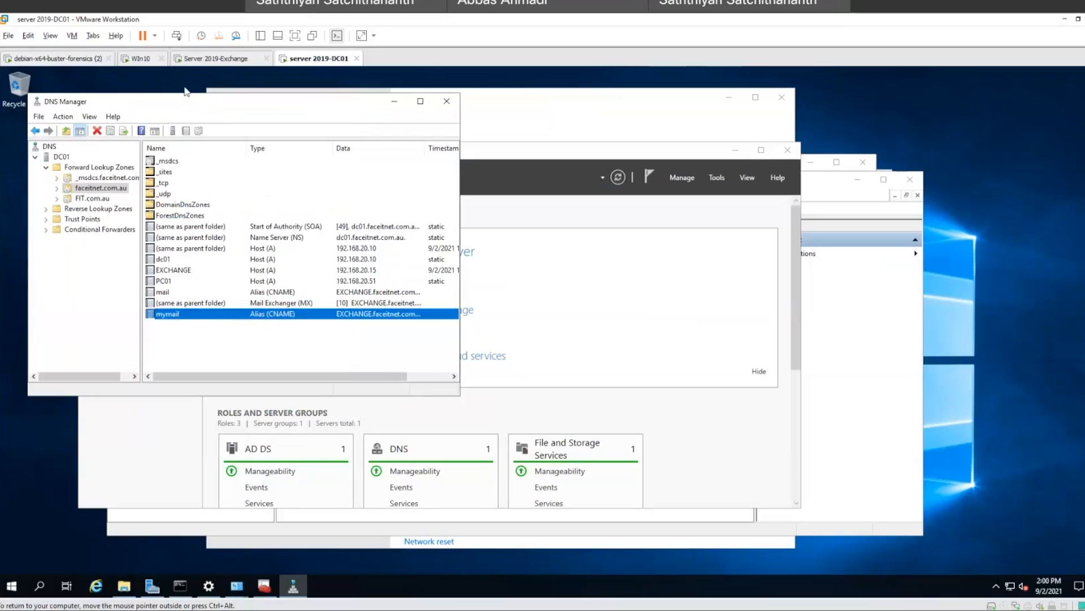
click(198, 61)
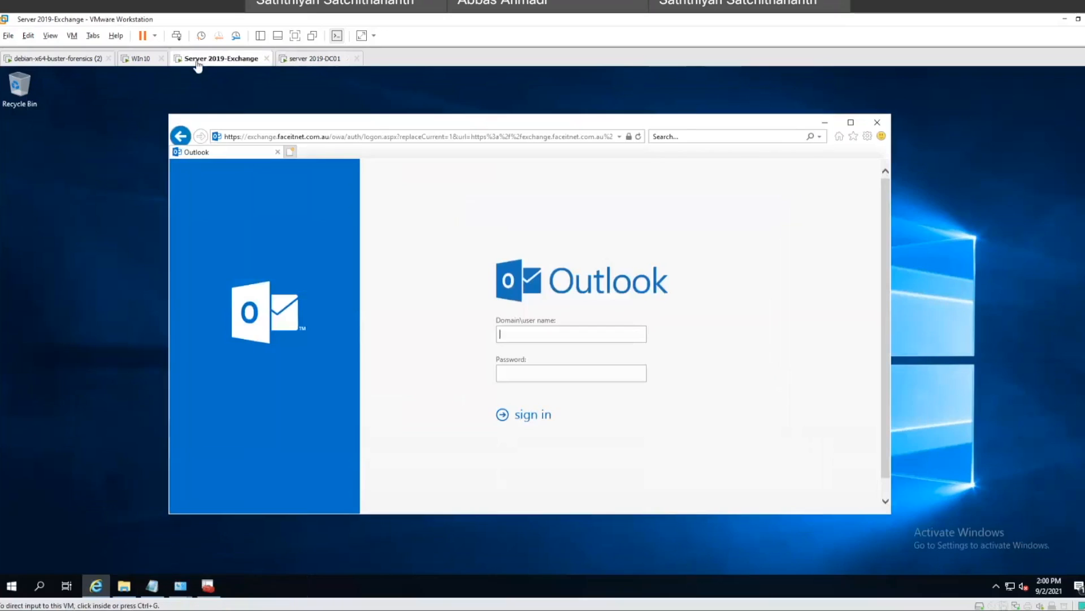
click(286, 136)
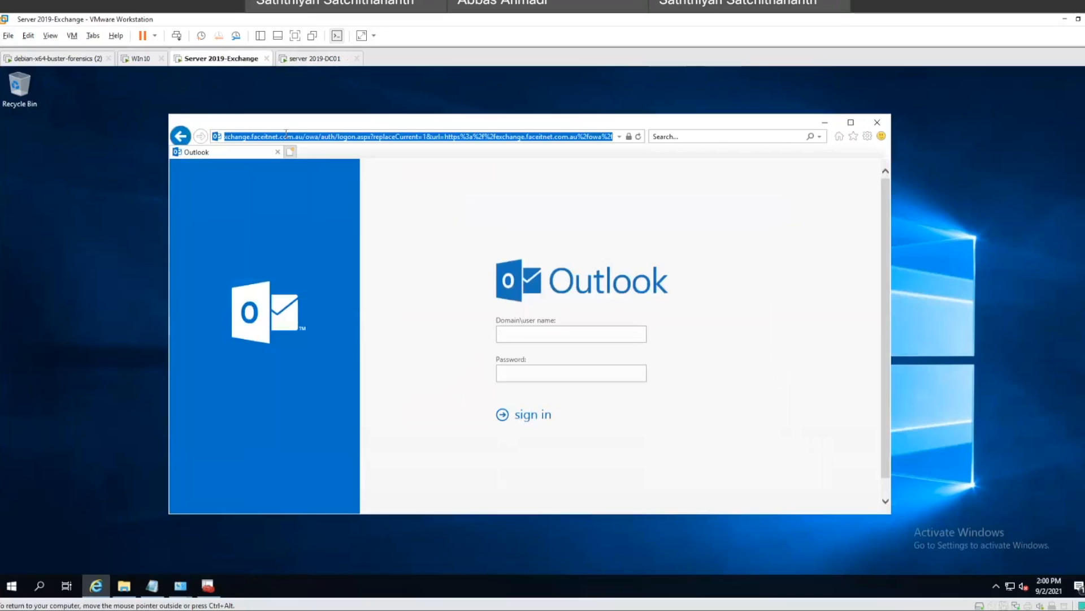
text(https://)
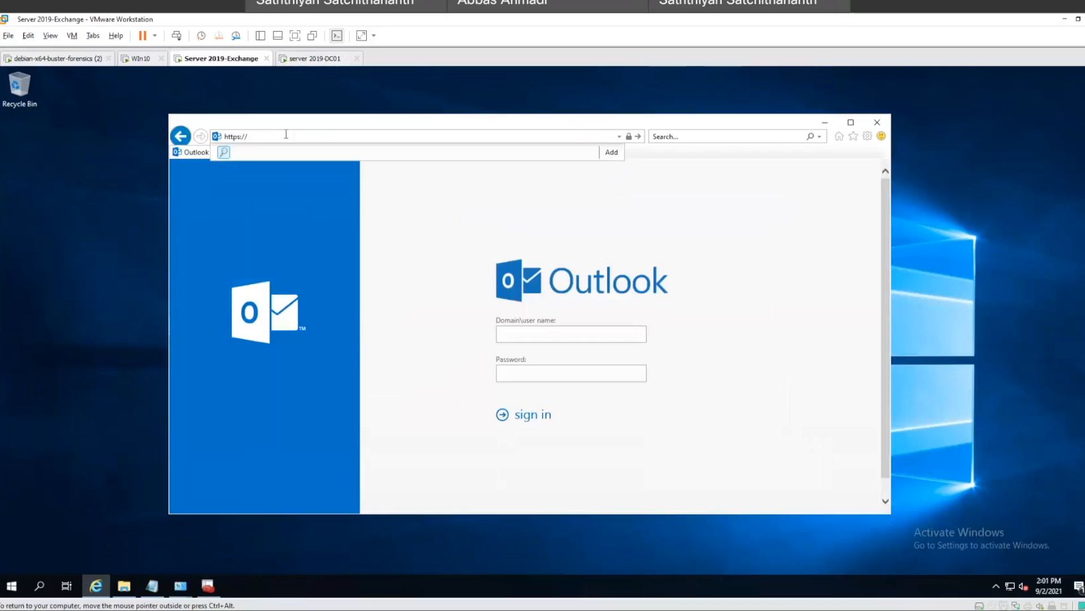
text(mymail)
text(.lacesr.com.au)
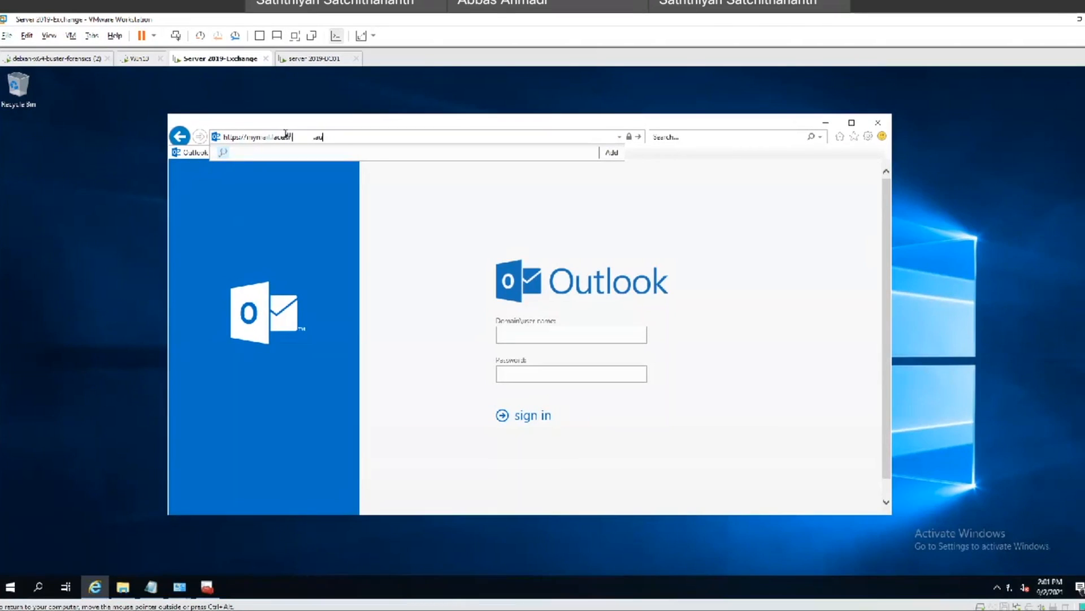
text(/owa)
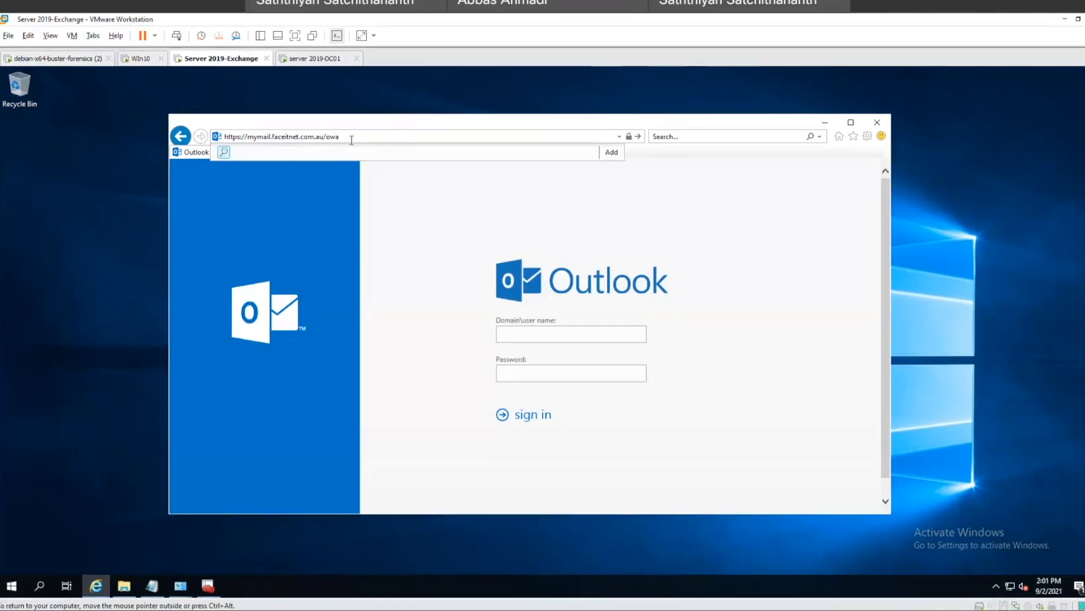
key(Return)
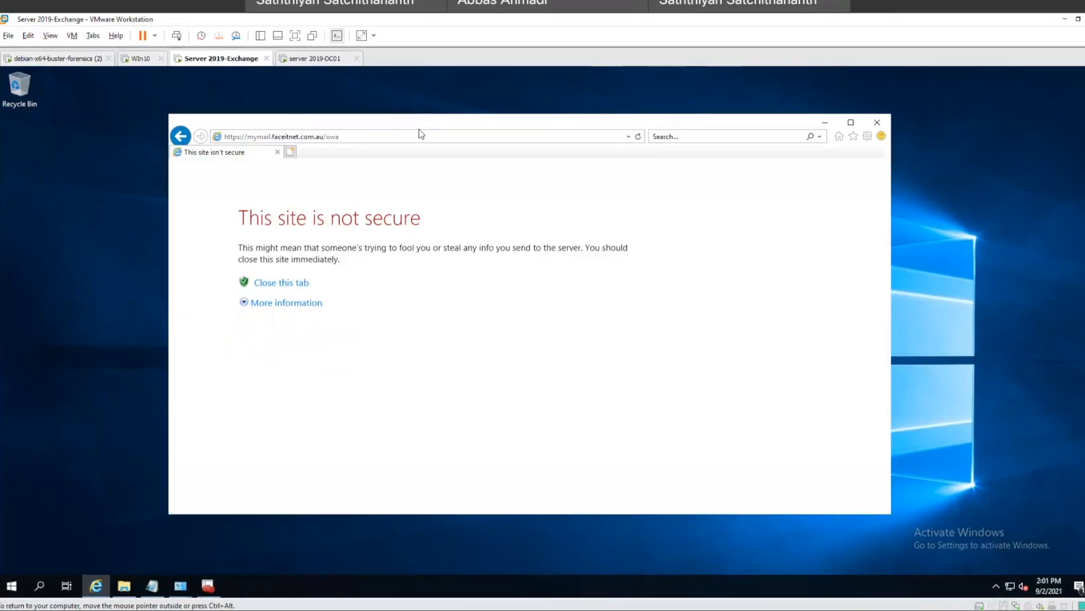
Step: Return to the exchange.faceitnet.com.au Outlook page, examine the DNS names in its certificate's Subject Alternative Name field, and close the certificate
click(286, 137)
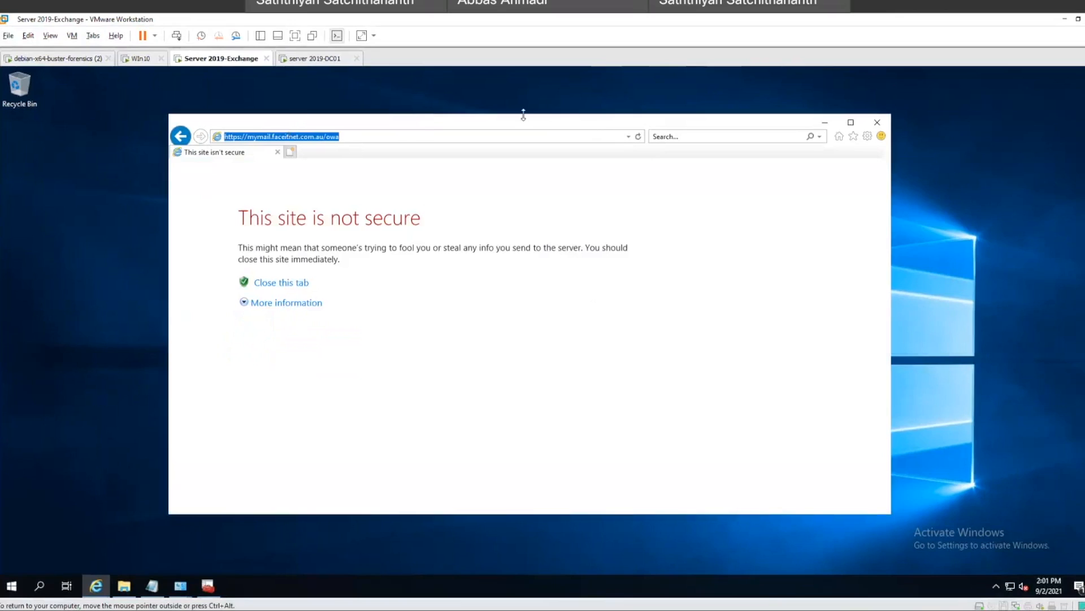
click(181, 136)
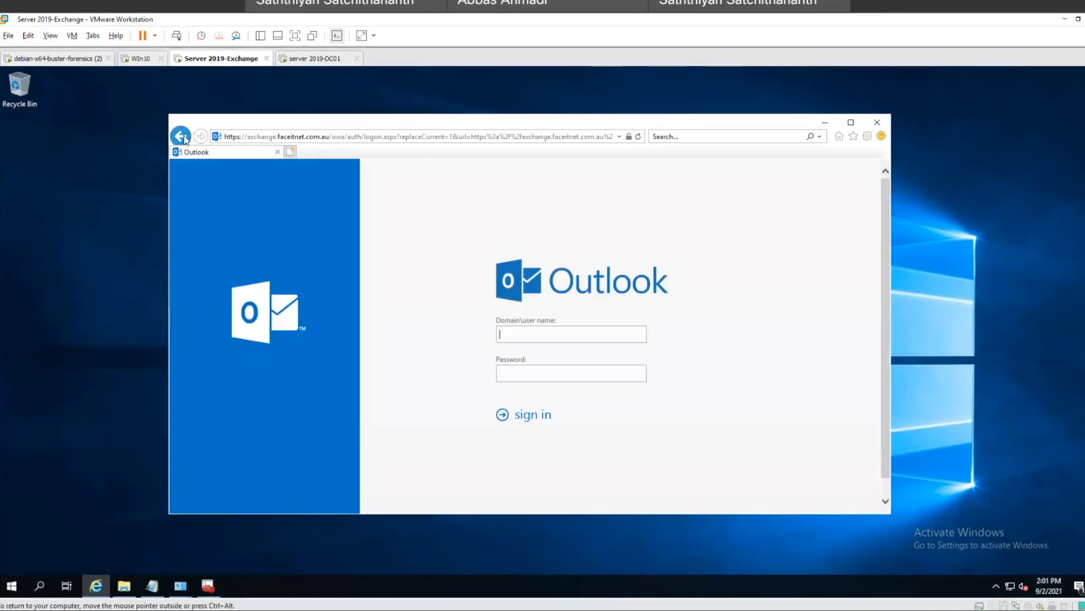
click(629, 137)
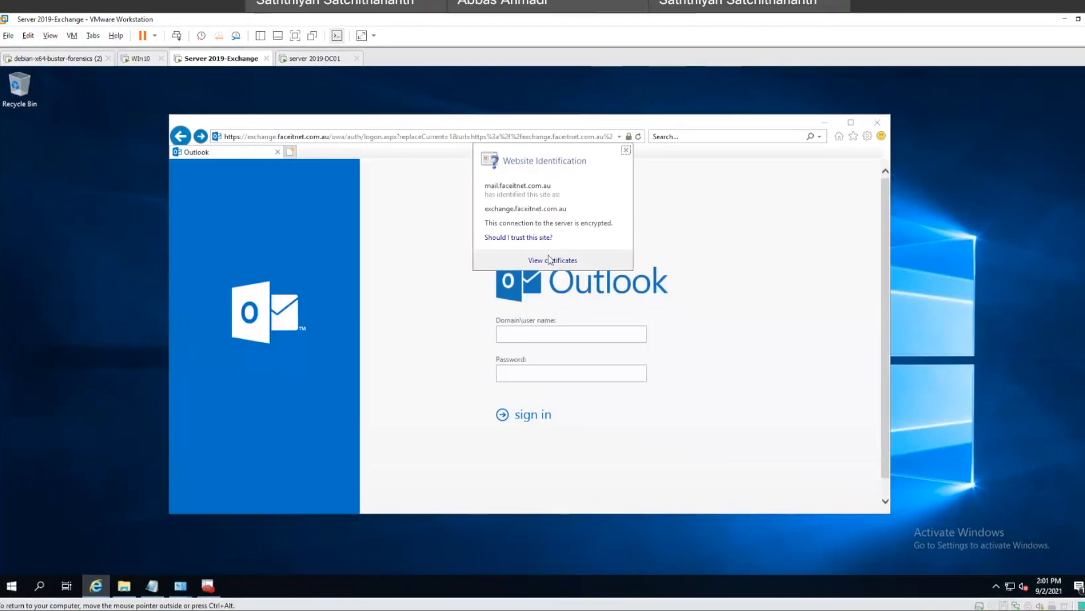
click(544, 261)
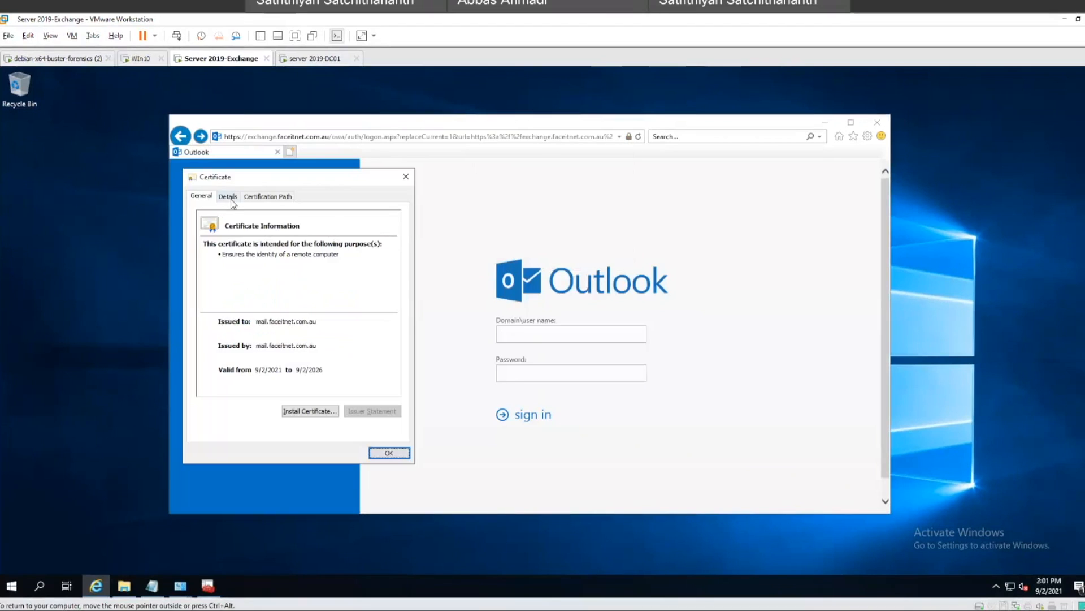
click(229, 196)
scroll(263, 300, down, 3)
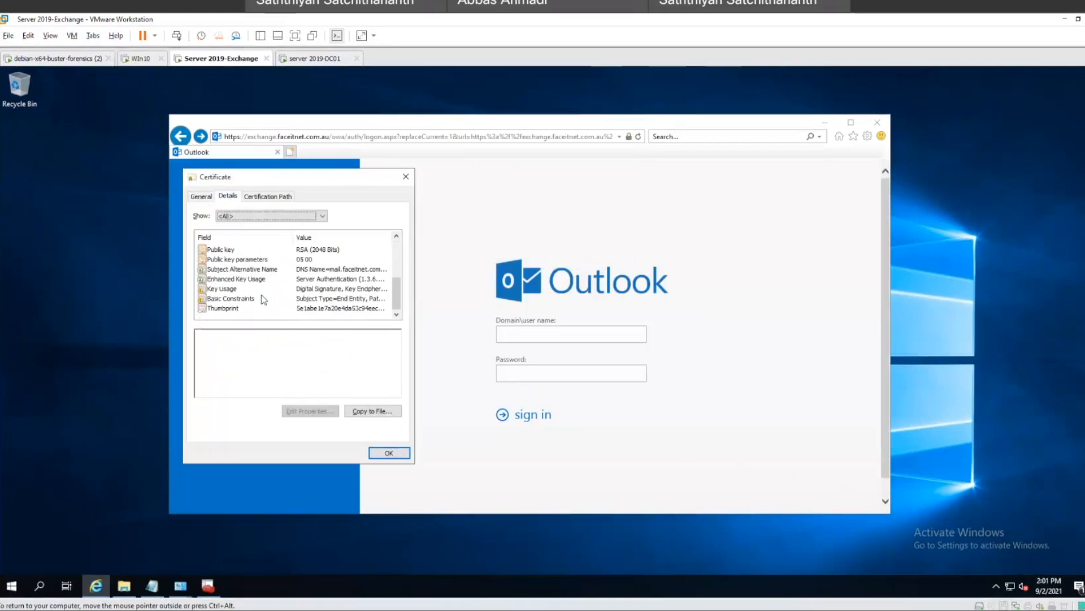
click(241, 270)
drag(255, 373, 175, 324)
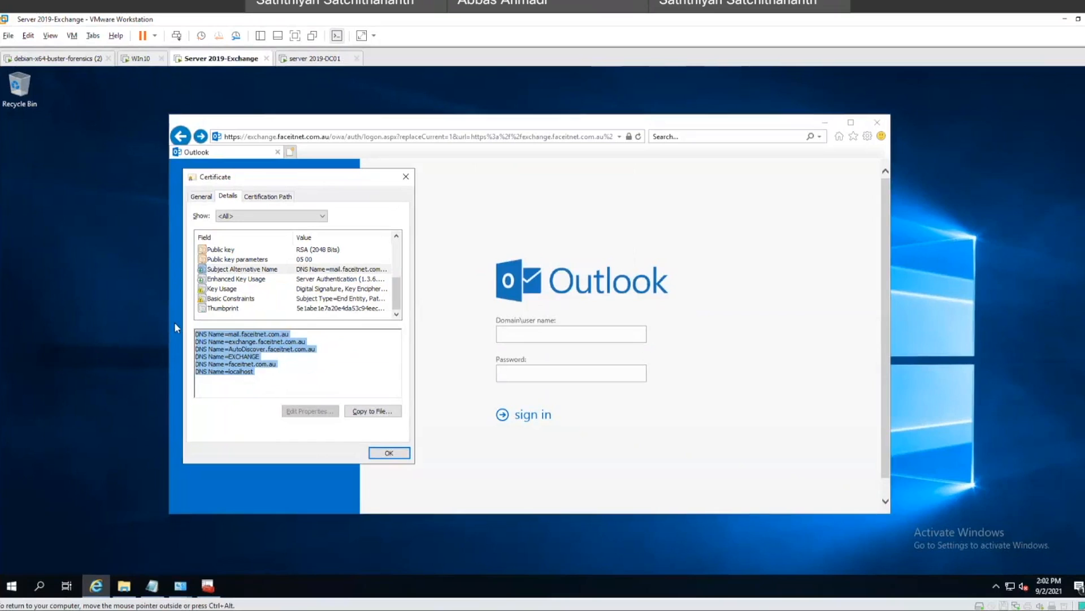
click(232, 375)
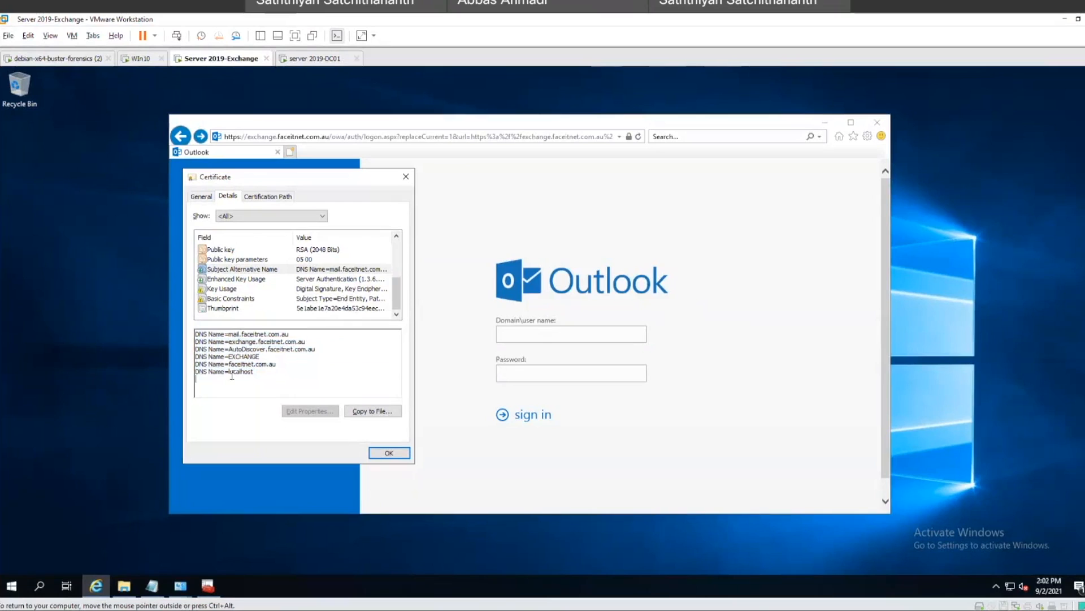
triple_click(232, 376)
click(430, 425)
click(392, 453)
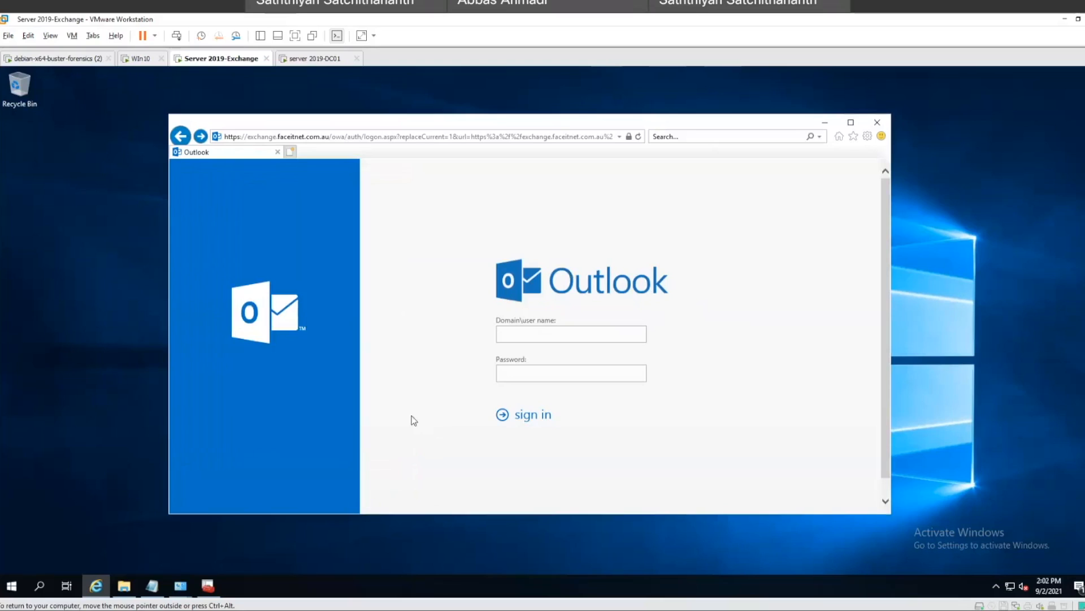
Step: Open google.com.au in a new browser tab and accept its offer to switch to Chrome for Windows
click(290, 151)
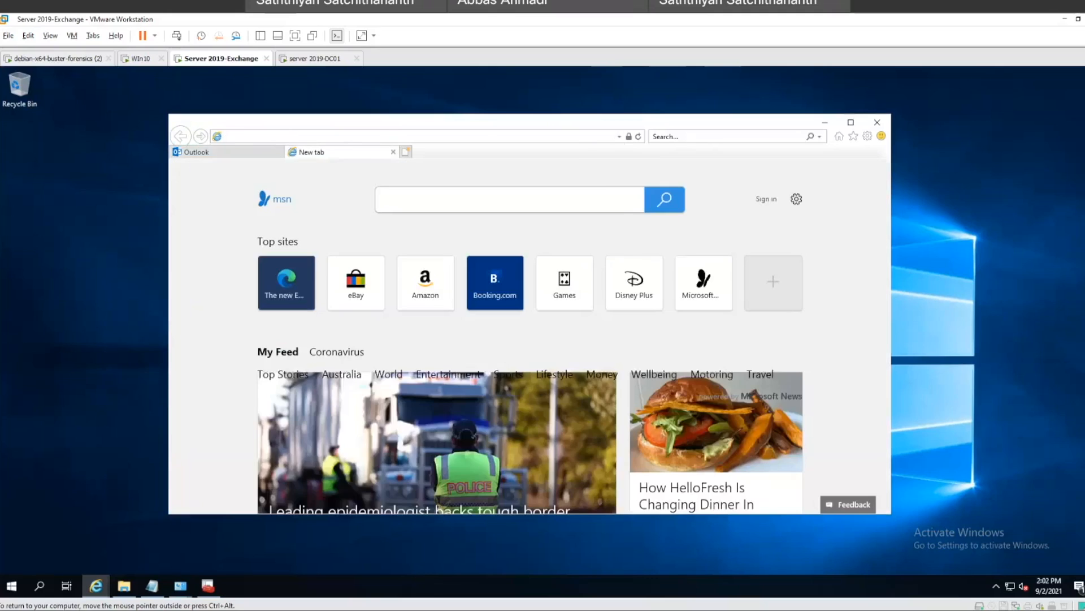
text(google.com.au/)
key(Return)
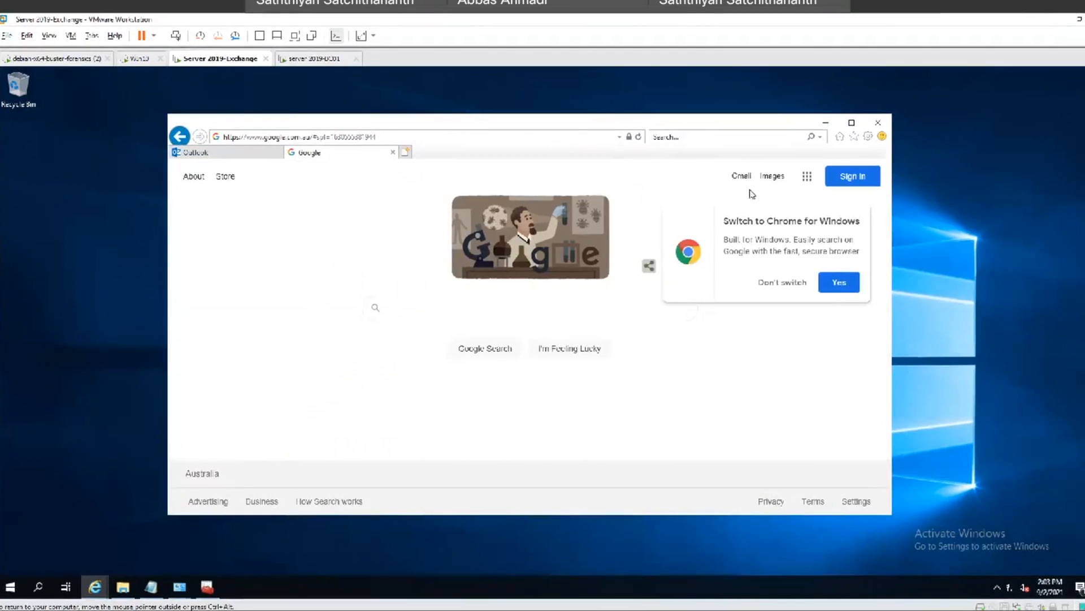
click(850, 287)
Step: View the Chrome download page's site certificate, close it, and return to the Google home page
click(628, 136)
click(545, 257)
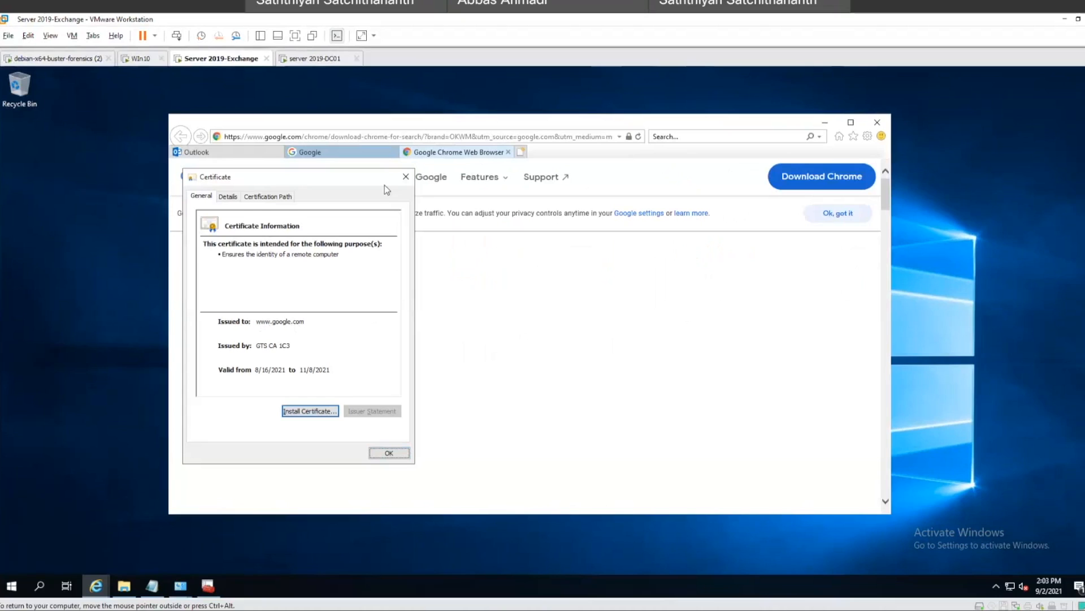
click(404, 178)
click(351, 152)
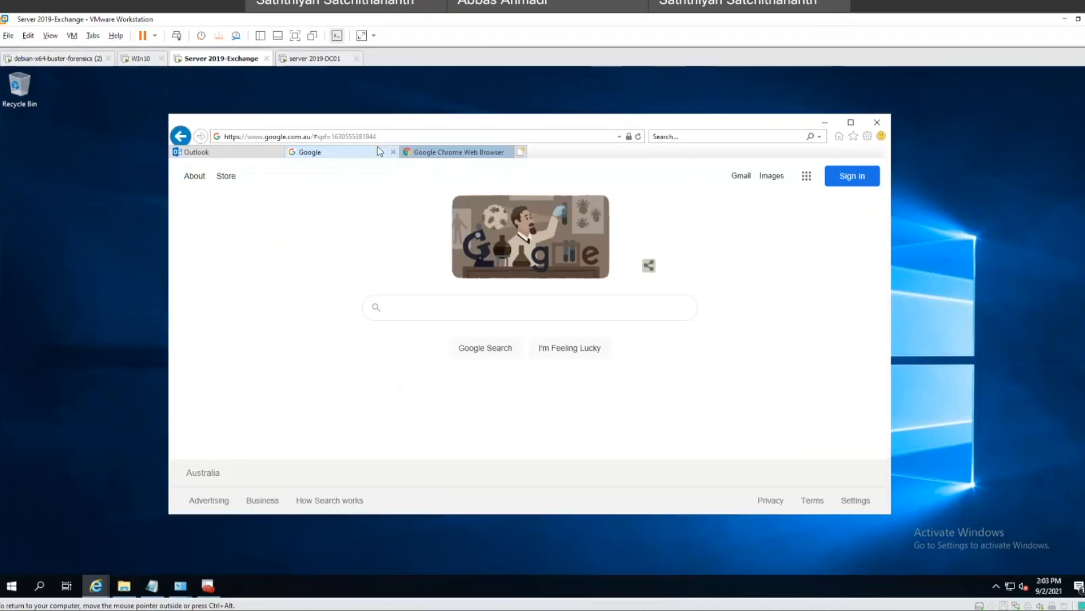
Step: Close the Google home page, view the certificate of the exchange.faceitnet.com.au Outlook page, and close the certificate
click(394, 152)
click(249, 153)
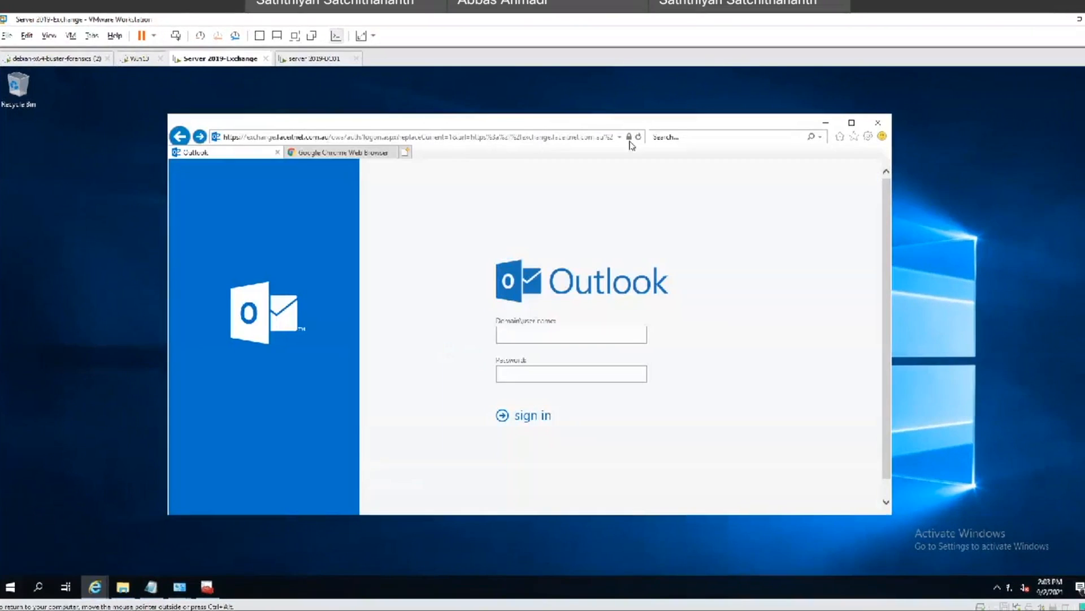
click(629, 137)
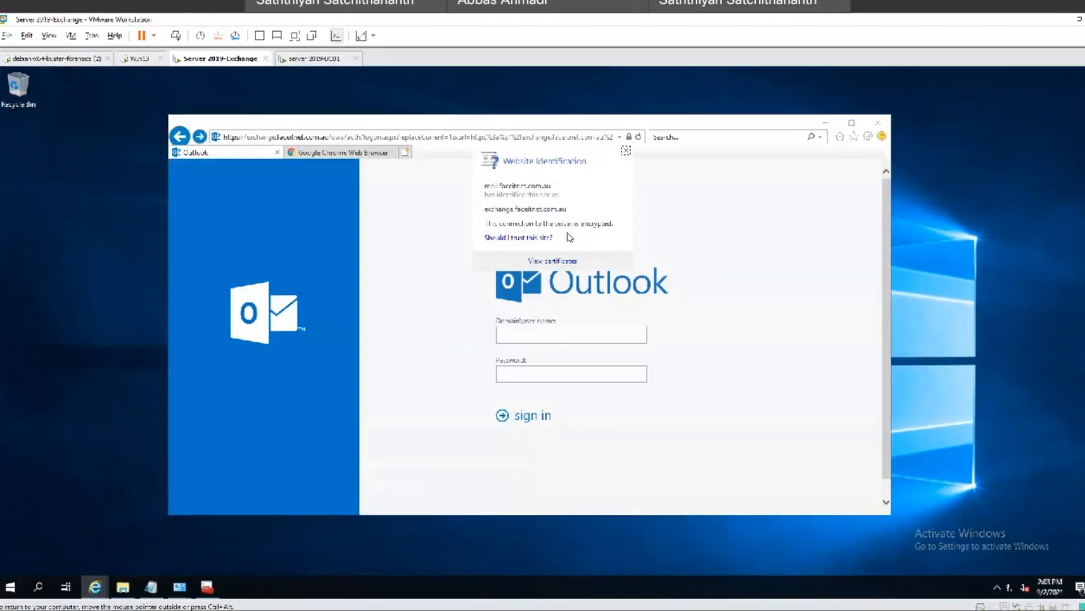
click(555, 262)
click(314, 311)
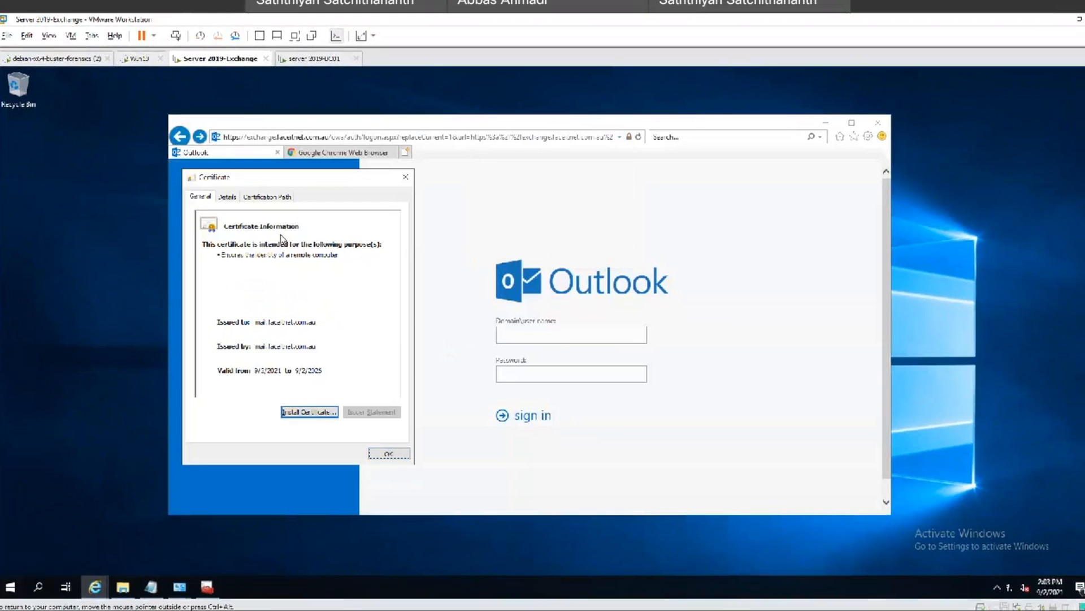
click(404, 178)
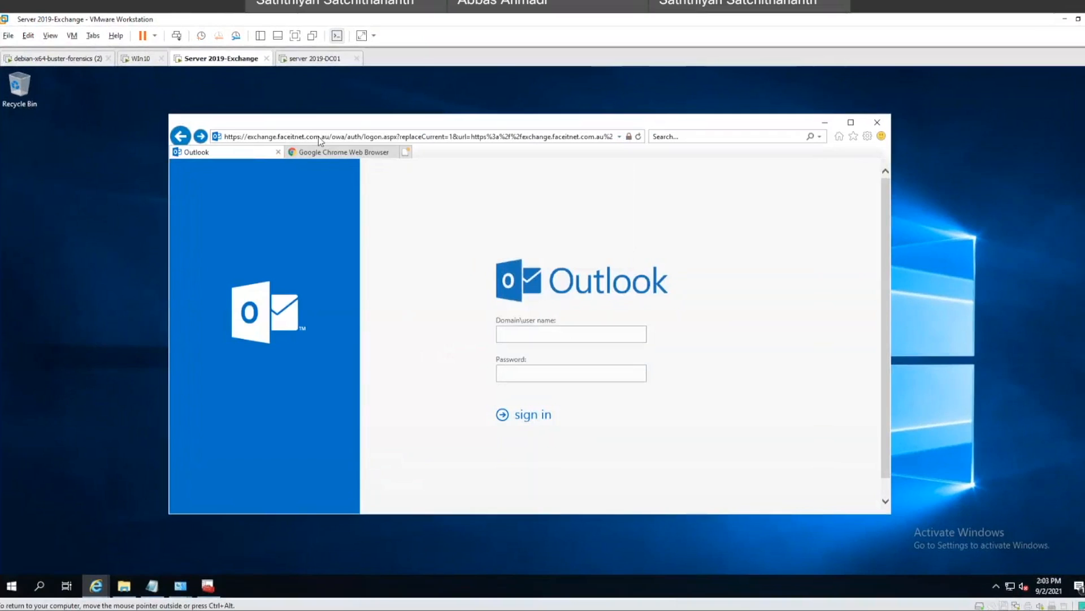
Step: Examine the local computer's Trusted Root Certification Authorities certificates in the management console, and return to the Chrome download page in Internet Explorer
click(208, 586)
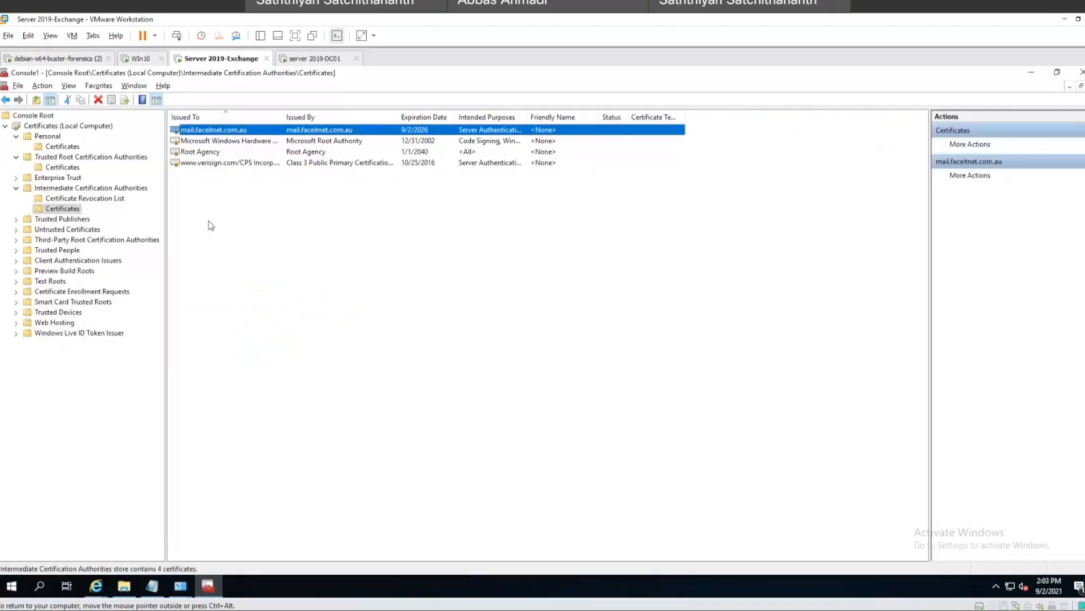
click(62, 167)
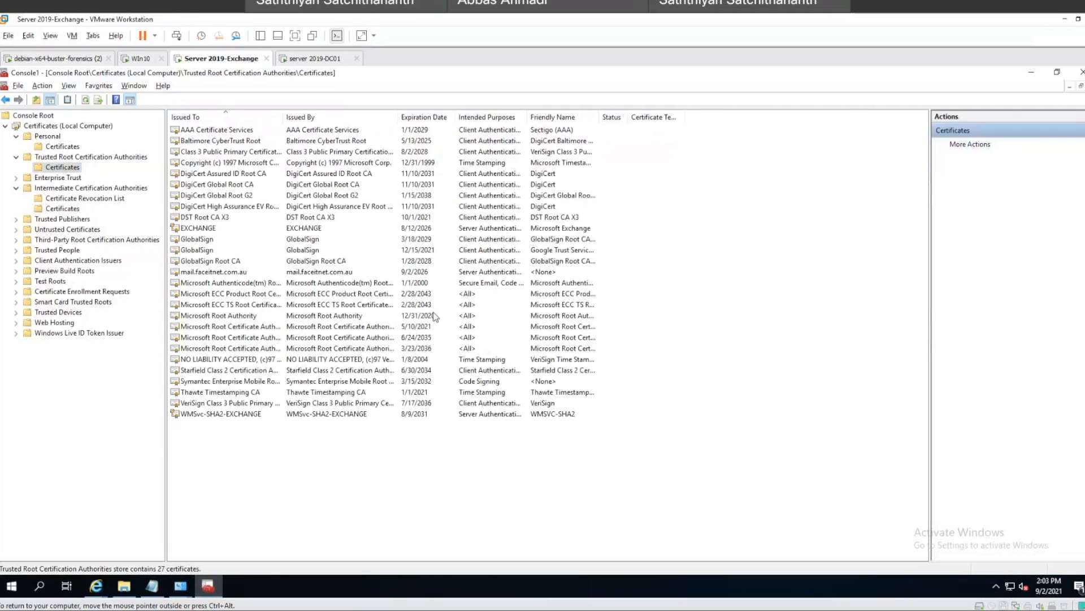
click(96, 586)
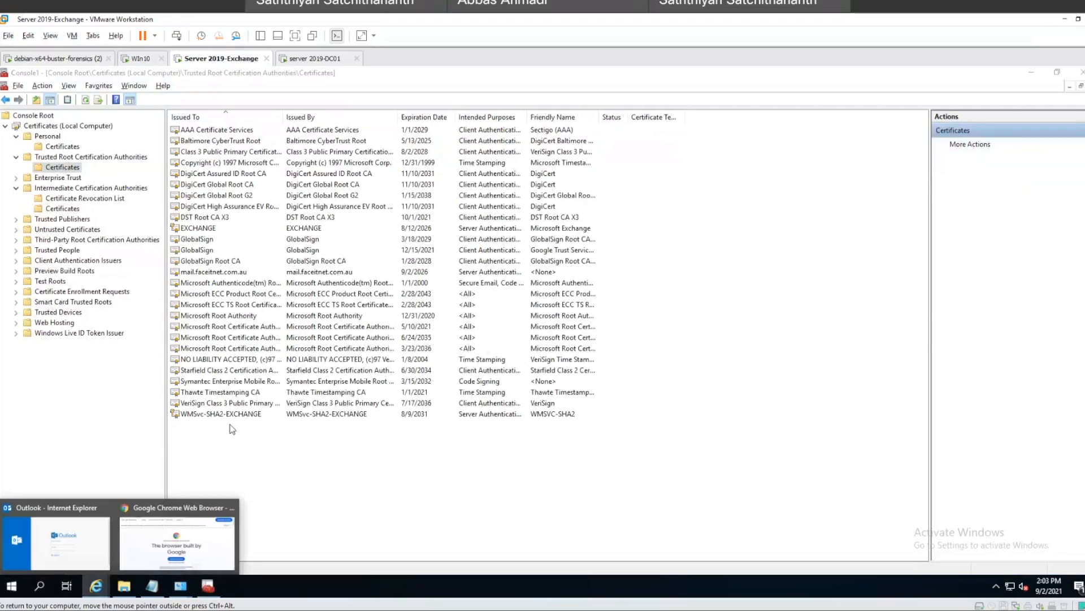
click(177, 542)
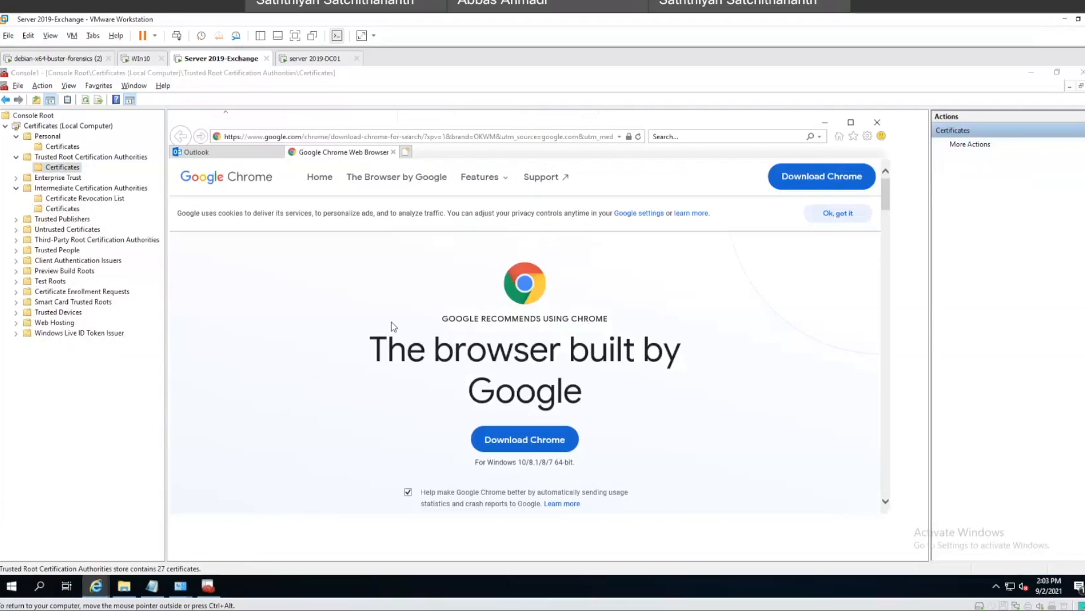